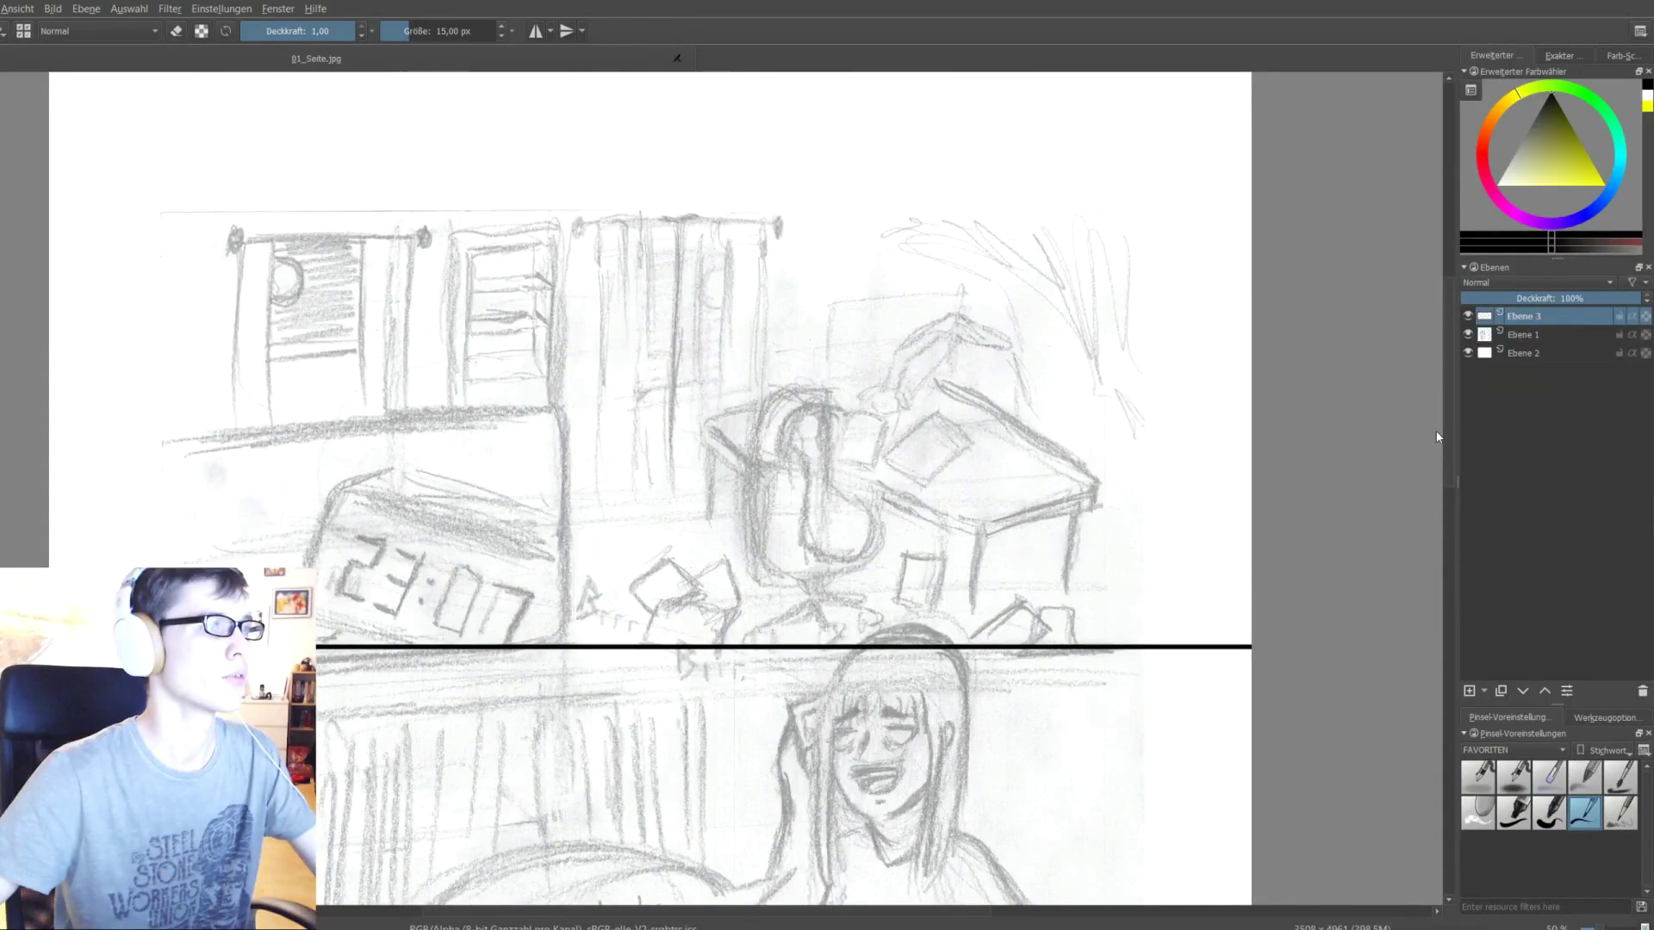
Step: Frame the alarm clock panel with a black rectangle and draw a narrow vertical gutter between the two lower panels of the page
{"action": "scroll", "coordinate": [569, 479], "scroll_direction": "up", "scroll_amount": 2}
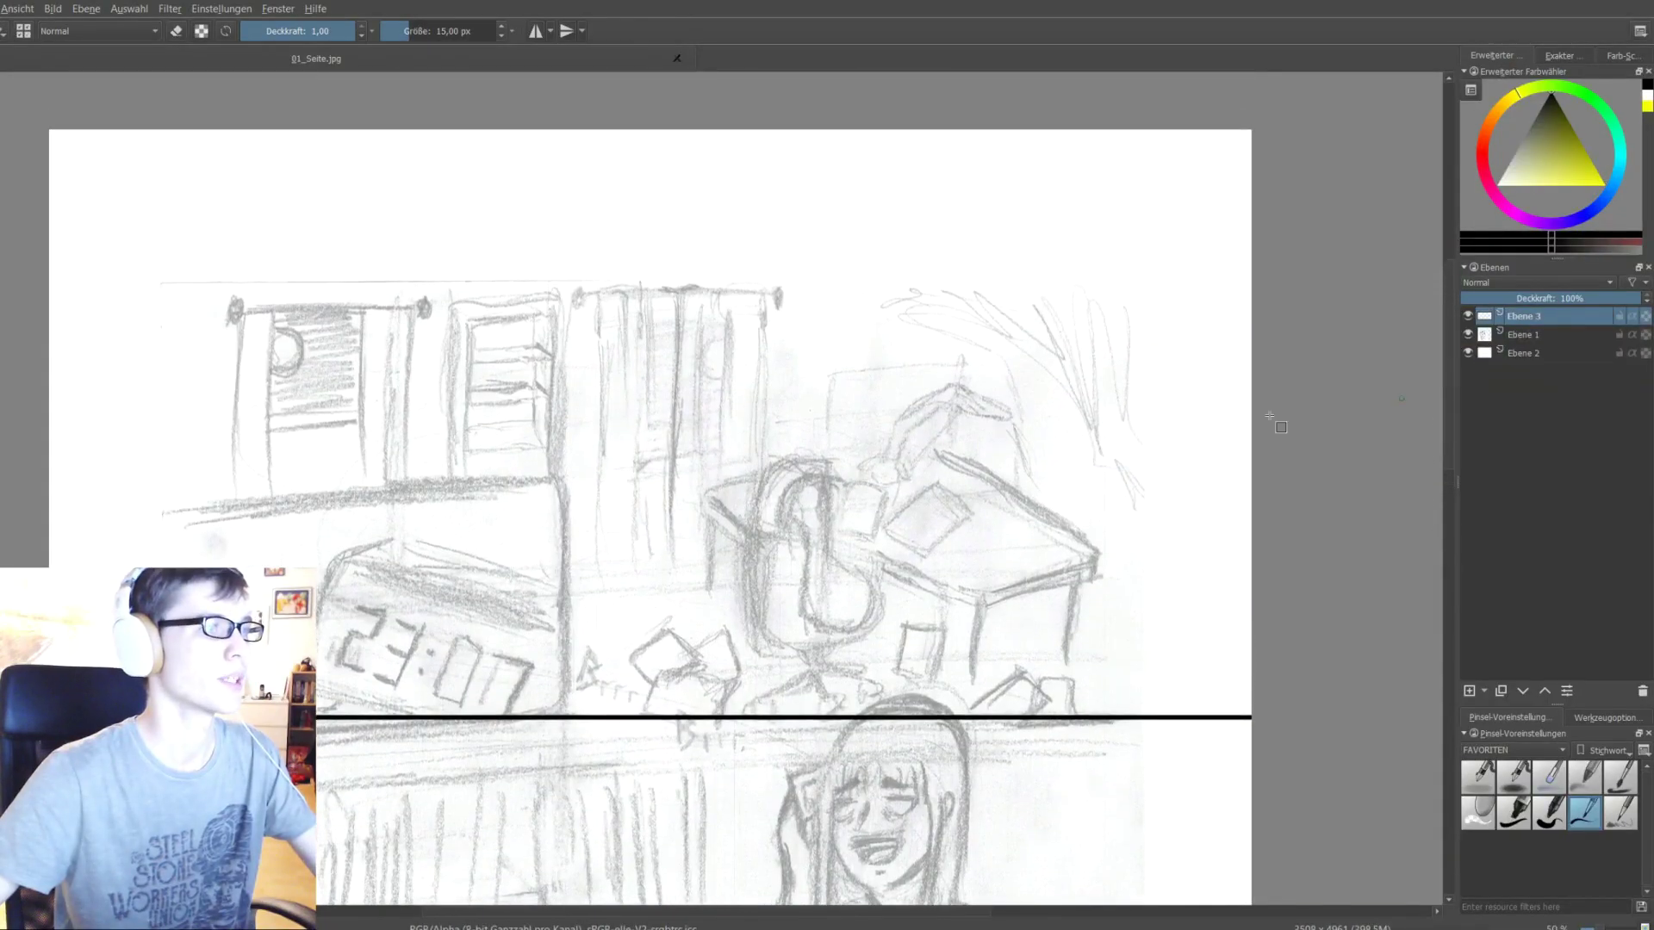
{"action": "left_click_drag", "start_coordinate": [567, 478], "coordinate": [43, 702]}
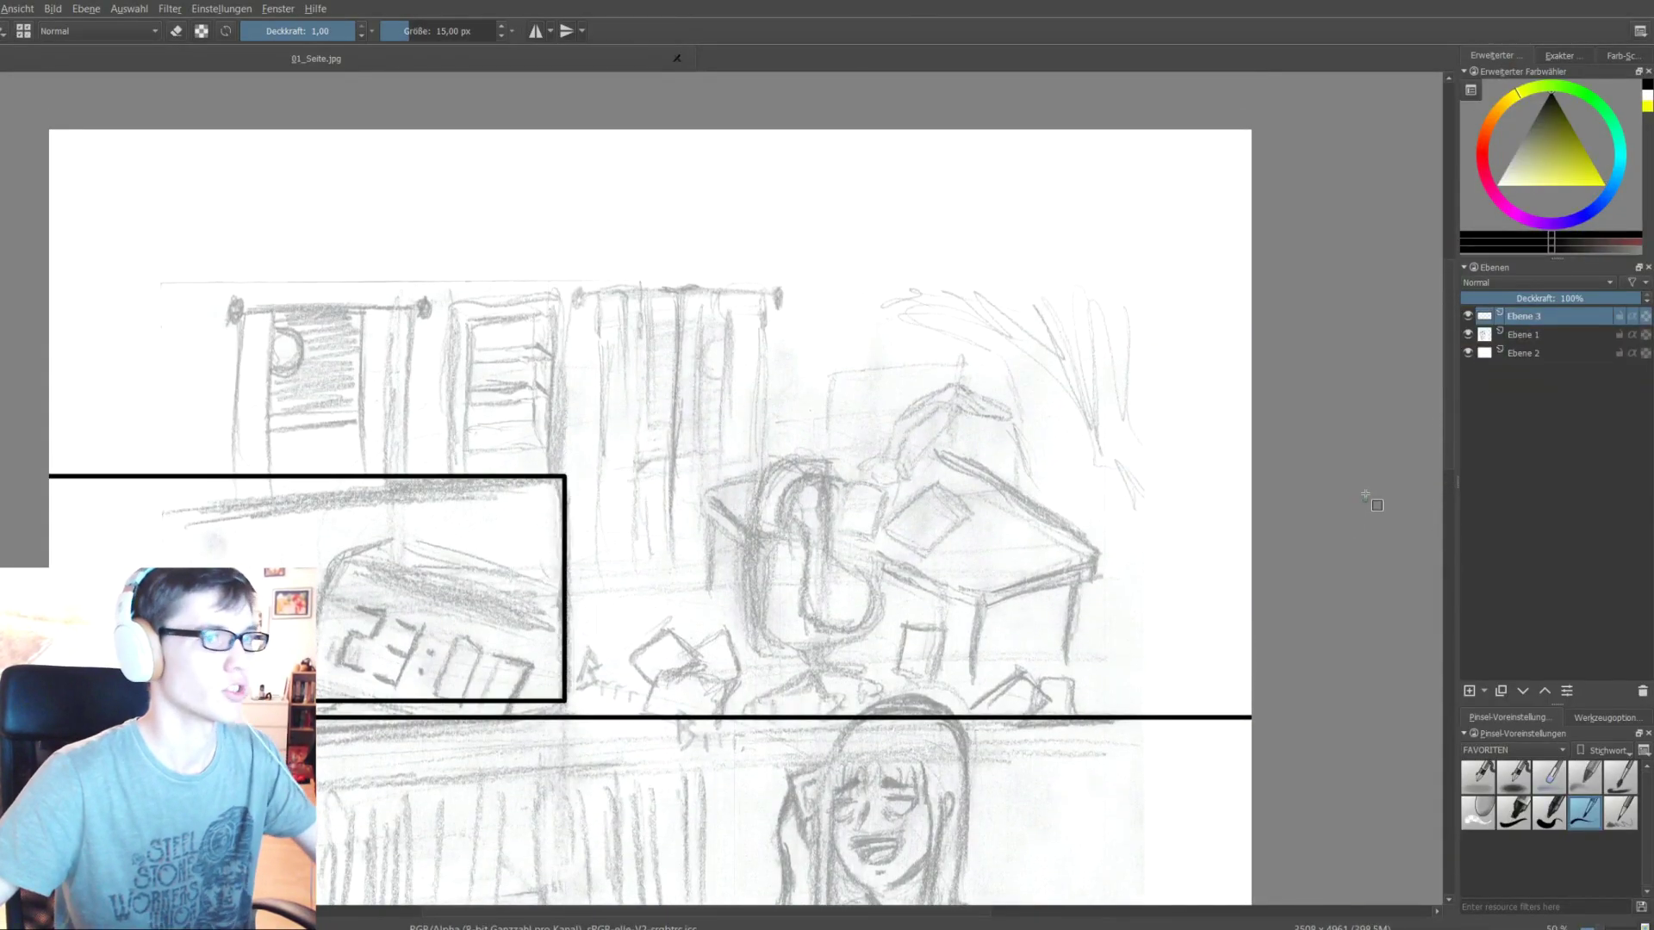
{"action": "left_click_drag", "start_coordinate": [1451, 359], "coordinate": [1441, 408]}
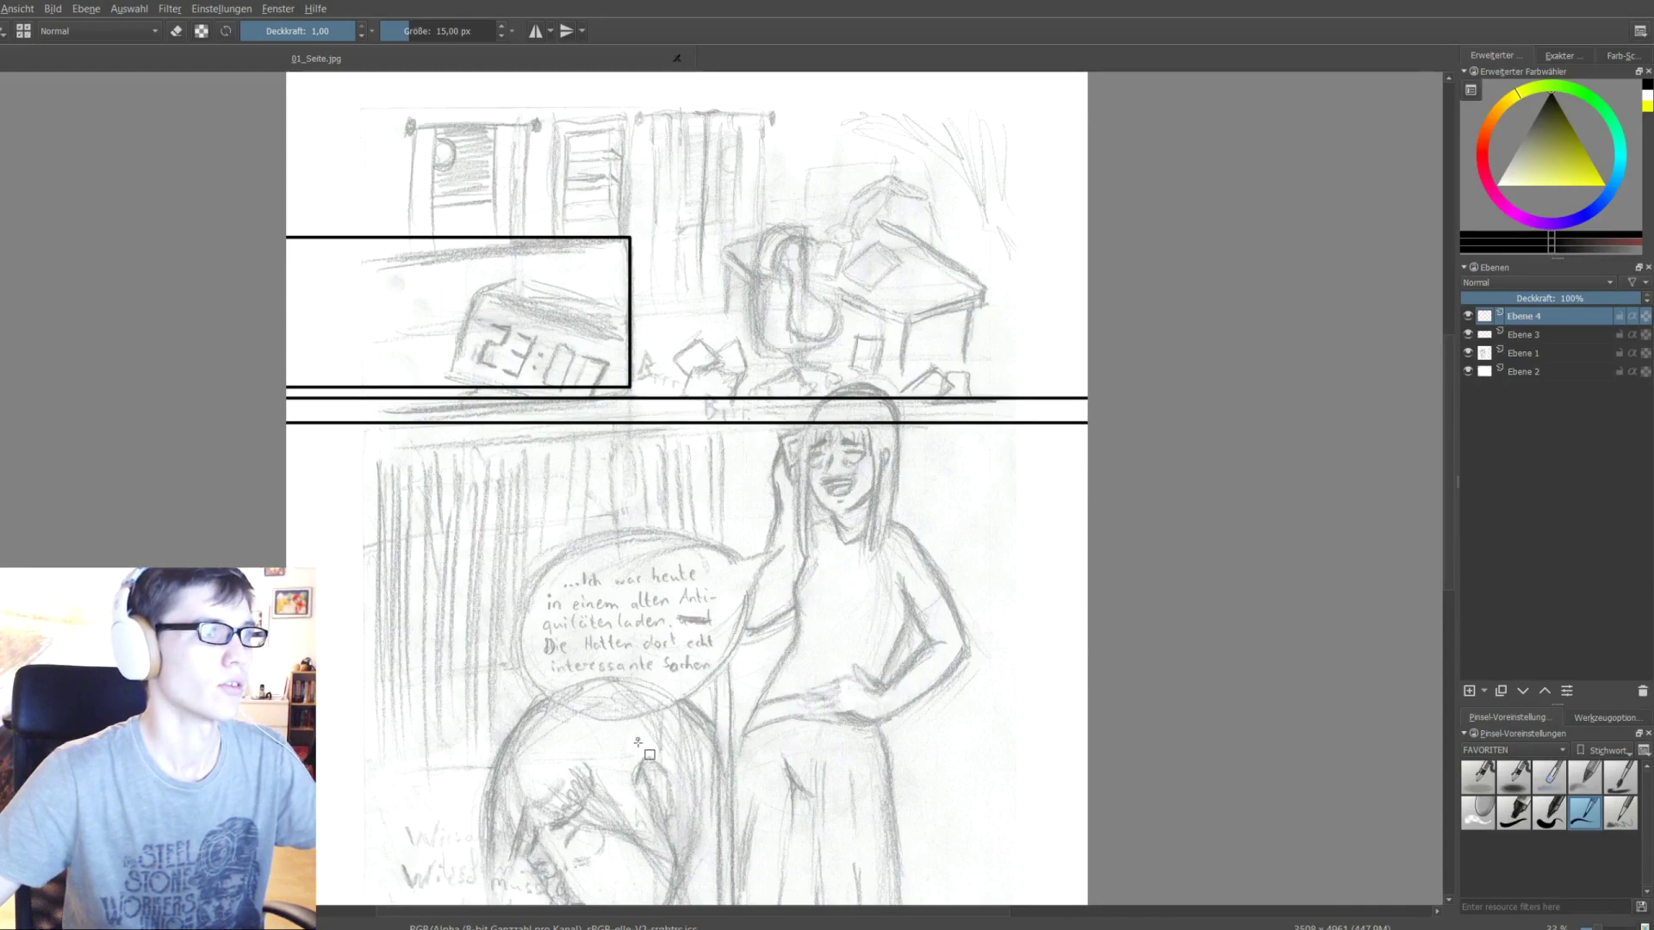
{"action": "left_click_drag", "start_coordinate": [1447, 388], "coordinate": [1446, 458]}
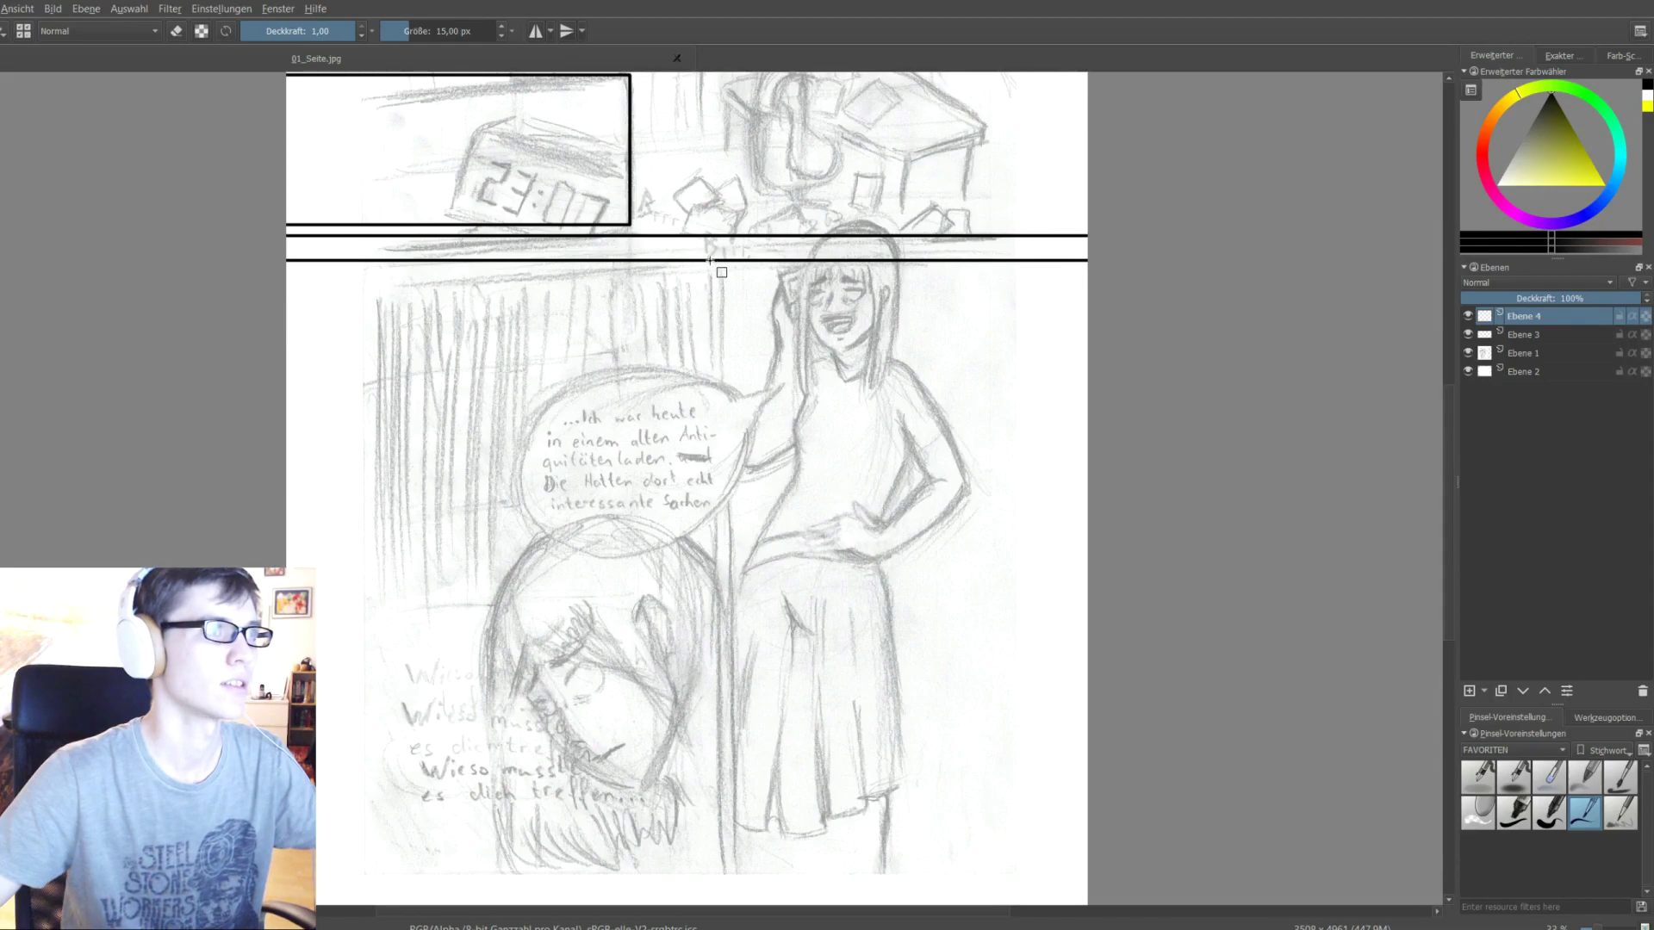
{"action": "mouse_move", "coordinate": [710, 260]}
{"action": "left_mouse_down"}
{"action": "mouse_move", "coordinate": [718, 900]}
{"action": "mouse_move", "coordinate": [763, 765]}
{"action": "left_mouse_up"}
{"action": "scroll", "coordinate": [718, 896], "scroll_direction": "down", "scroll_amount": 3}
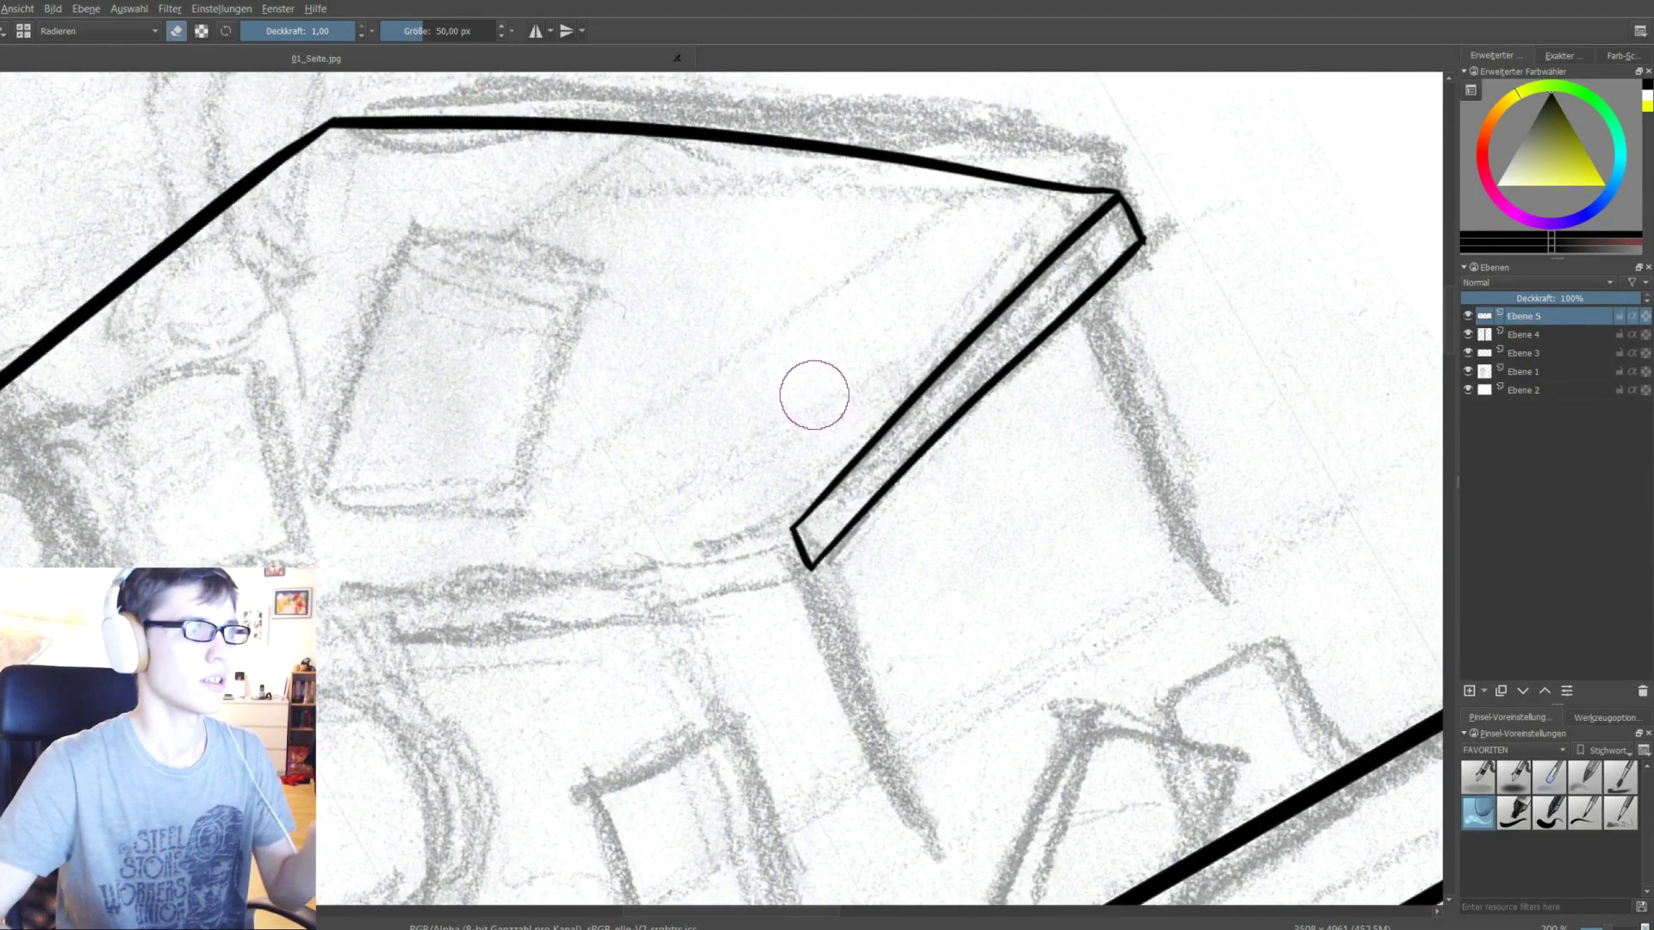
Step: Try to ink the desk's front edge freehand with the 25 px inking brush, undoing unsatisfactory strokes
{"action": "left_click", "coordinate": [1585, 812]}
{"action": "key", "text": "4"}
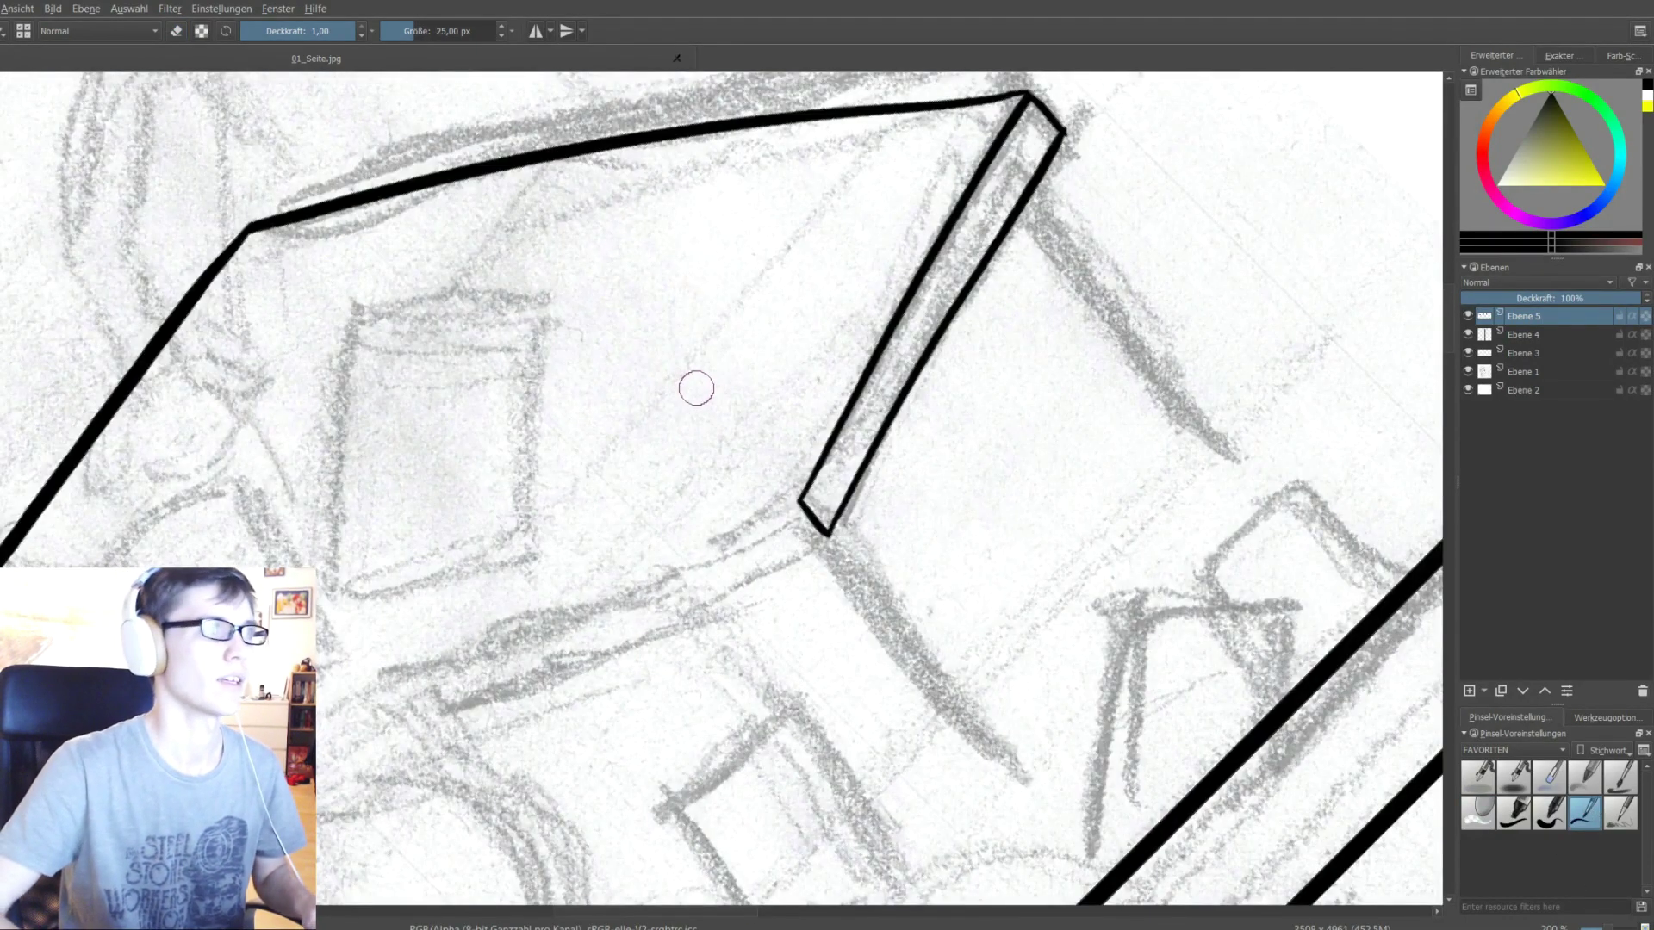
{"action": "key", "text": "minus"}
{"action": "mouse_move", "coordinate": [821, 589]}
{"action": "left_mouse_down"}
{"action": "mouse_move", "coordinate": [1026, 436]}
{"action": "mouse_move", "coordinate": [775, 343]}
{"action": "mouse_move", "coordinate": [920, 333]}
{"action": "left_mouse_up"}
{"action": "key", "text": "6"}
{"action": "key", "text": "plus"}
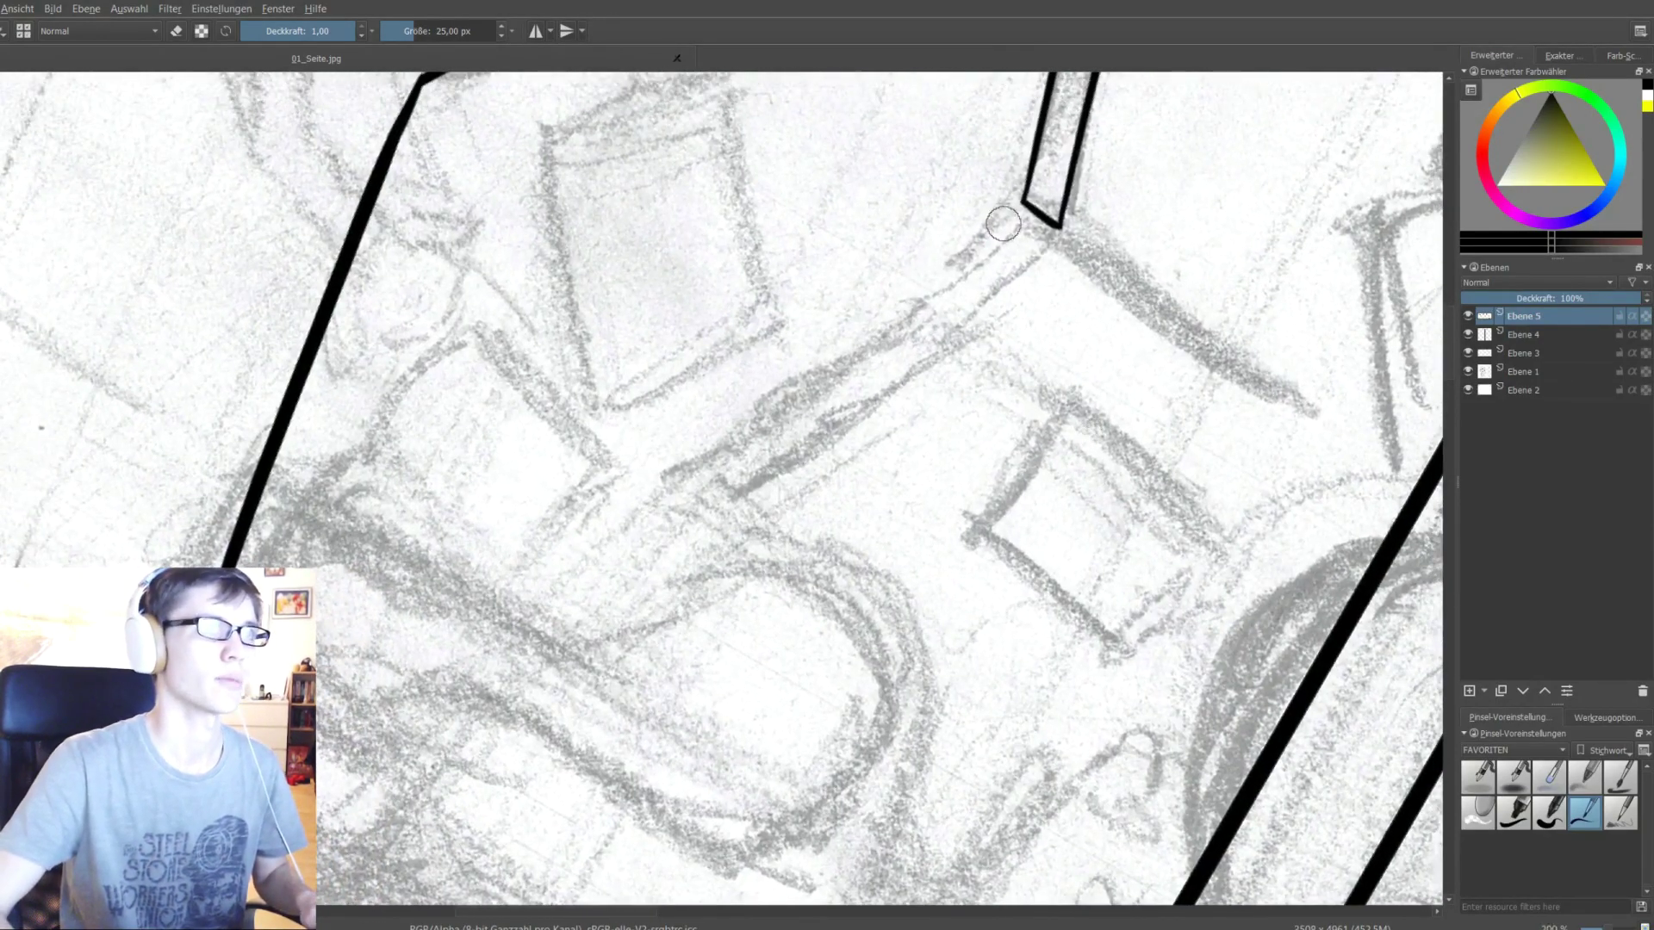
{"action": "left_click_drag", "start_coordinate": [1032, 211], "coordinate": [646, 473]}
{"action": "key", "text": "ctrl+z"}
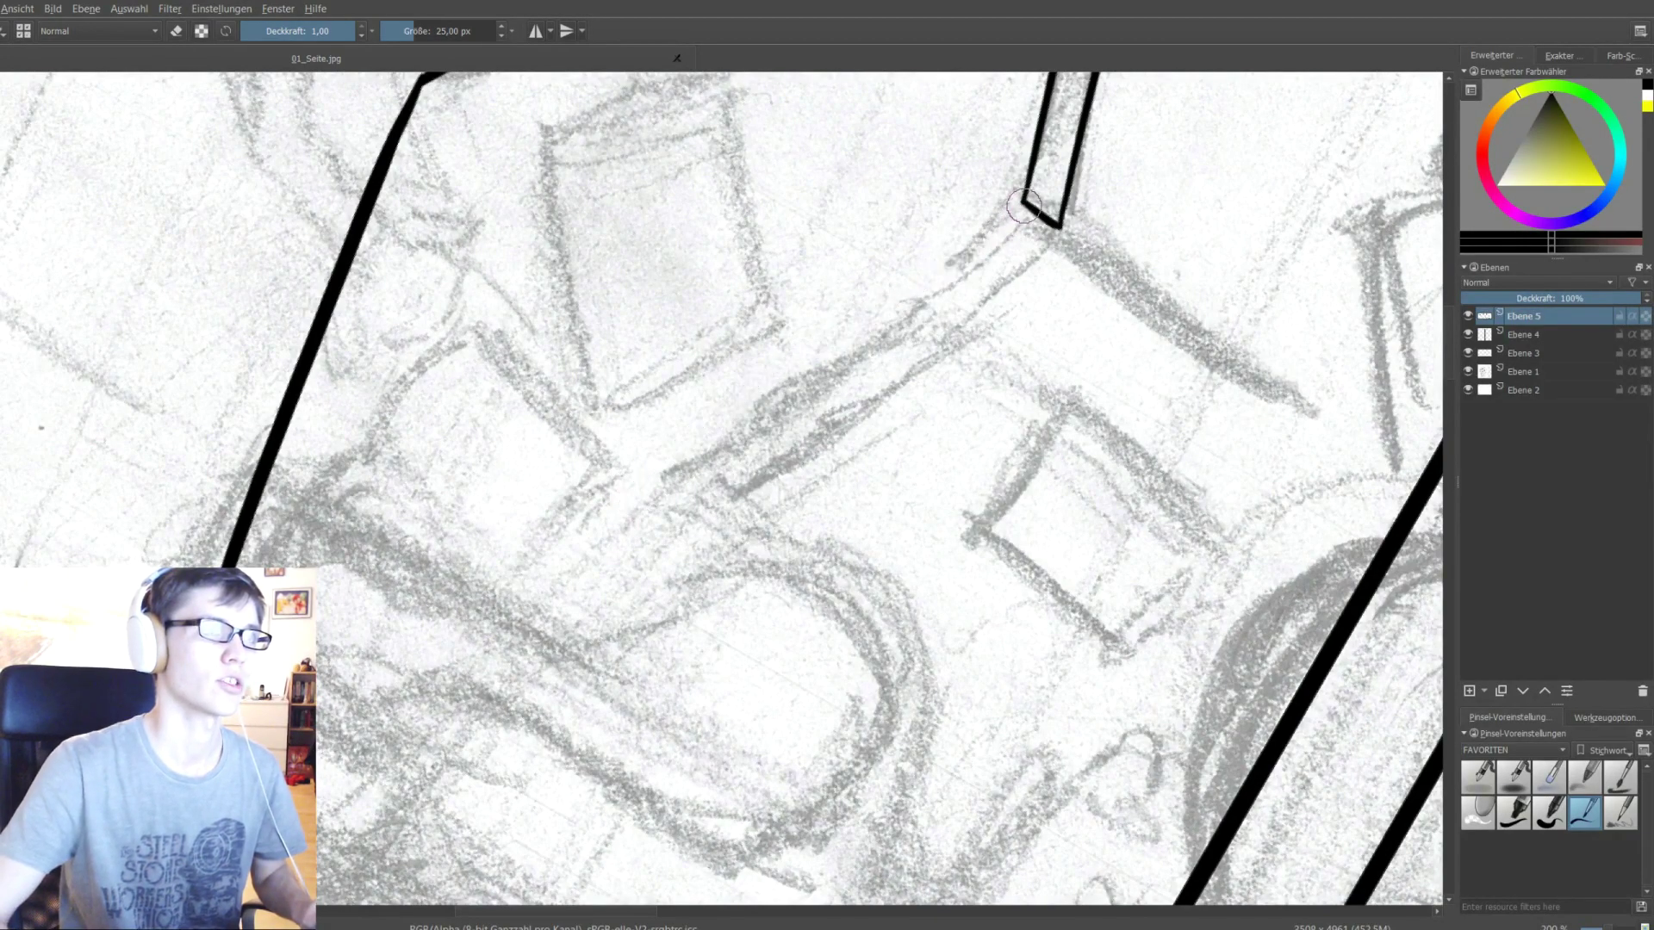
{"action": "left_click_drag", "start_coordinate": [731, 403], "coordinate": [526, 551]}
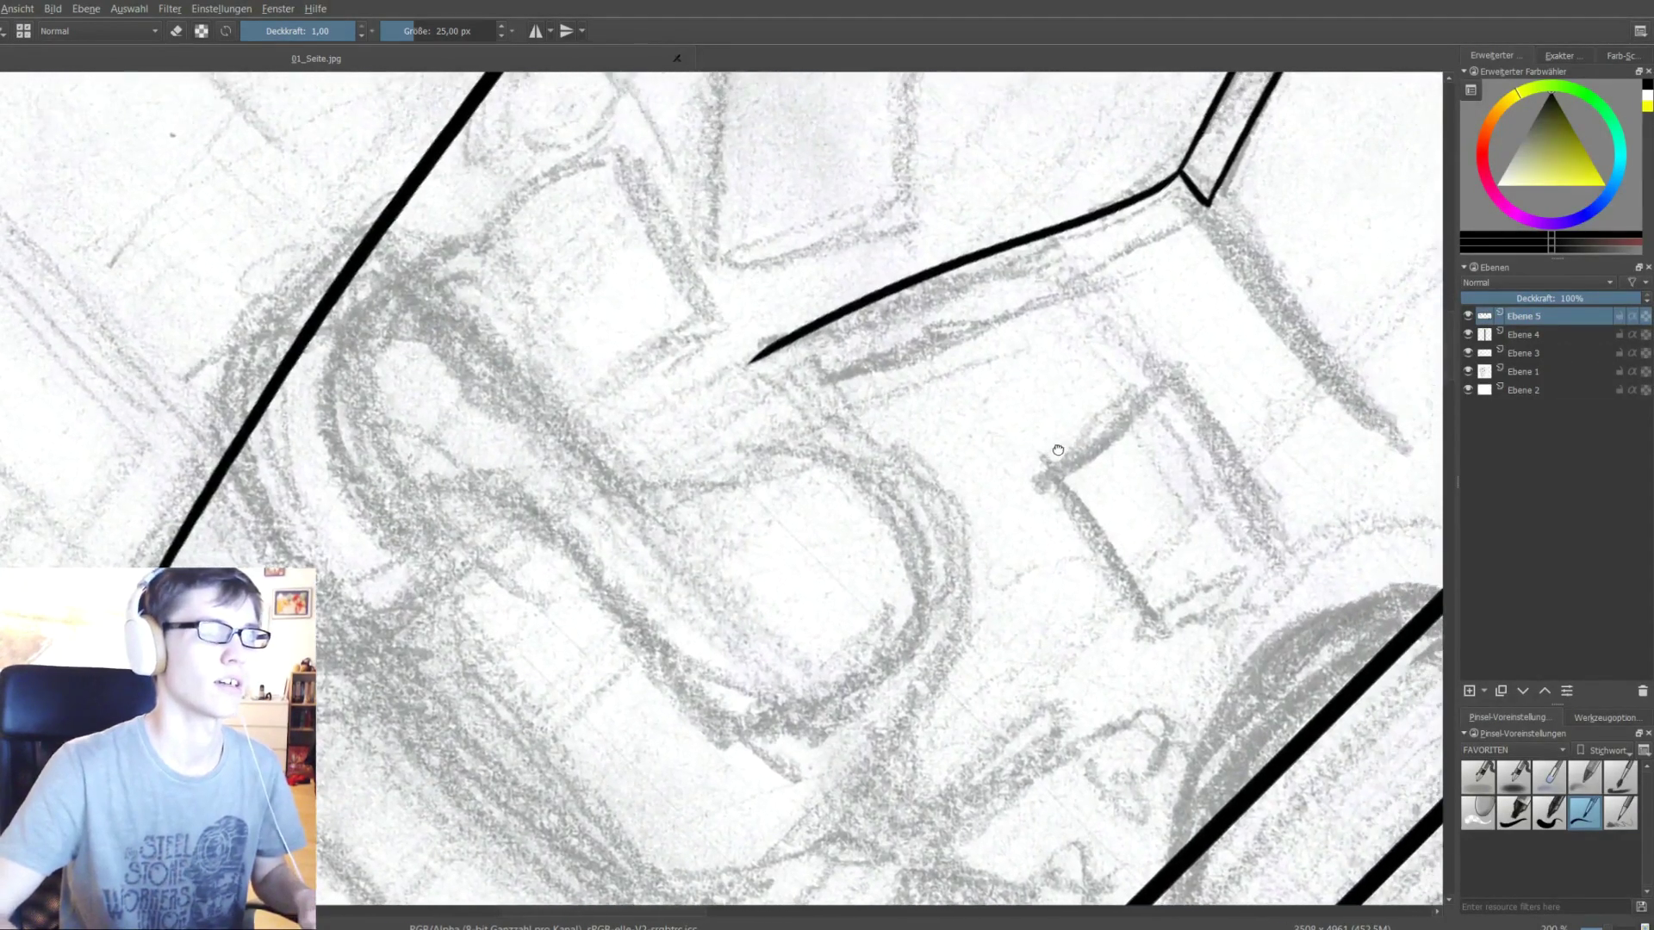
{"action": "key", "text": "ctrl+z"}
{"action": "mouse_move", "coordinate": [1118, 394]}
{"action": "left_mouse_down"}
{"action": "mouse_move", "coordinate": [953, 561]}
{"action": "mouse_move", "coordinate": [760, 362]}
{"action": "mouse_move", "coordinate": [728, 460]}
{"action": "mouse_move", "coordinate": [683, 436]}
{"action": "mouse_move", "coordinate": [709, 325]}
{"action": "mouse_move", "coordinate": [886, 426]}
{"action": "mouse_move", "coordinate": [884, 535]}
{"action": "mouse_move", "coordinate": [811, 528]}
{"action": "left_mouse_up"}
{"action": "scroll", "coordinate": [884, 535], "scroll_direction": "down", "scroll_amount": 3}
{"action": "scroll", "coordinate": [942, 514], "scroll_direction": "right", "scroll_amount": 8}
{"action": "key", "text": "plus"}
{"action": "key", "text": "plus"}
{"action": "key", "text": "plus"}
{"action": "mouse_move", "coordinate": [1037, 535]}
{"action": "left_mouse_down"}
{"action": "mouse_move", "coordinate": [963, 491]}
{"action": "mouse_move", "coordinate": [960, 443]}
{"action": "left_mouse_up"}
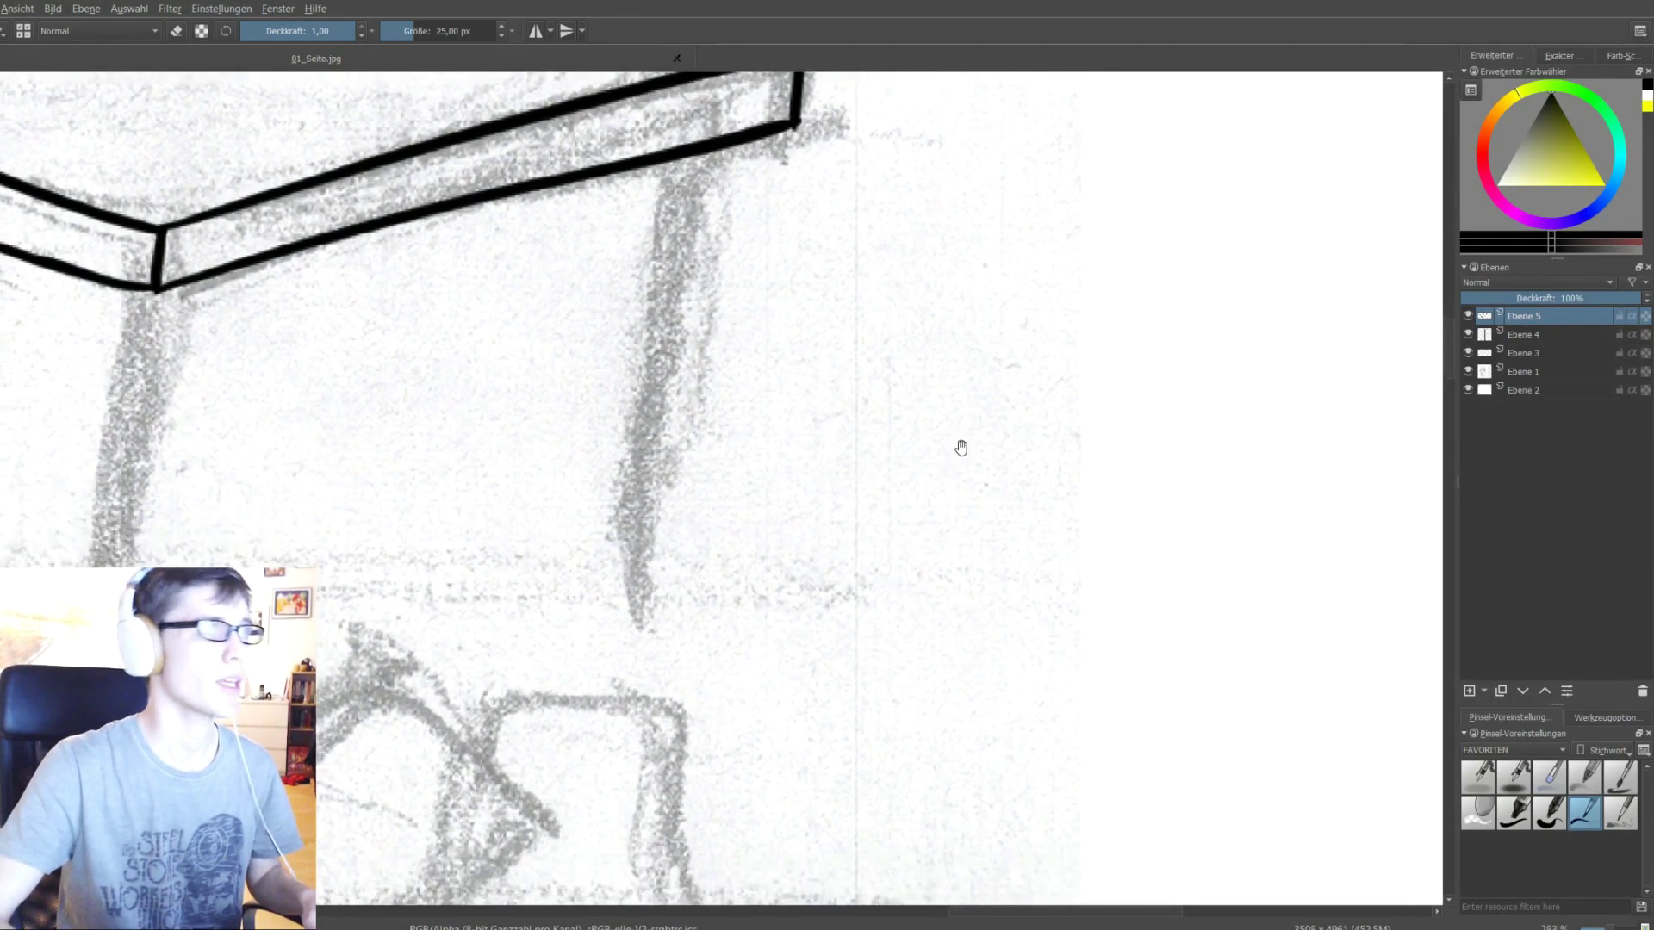
{"action": "key", "text": "e"}
{"action": "key", "text": "minus"}
{"action": "key", "text": "minus"}
{"action": "key", "text": "minus"}
{"action": "key", "text": "minus"}
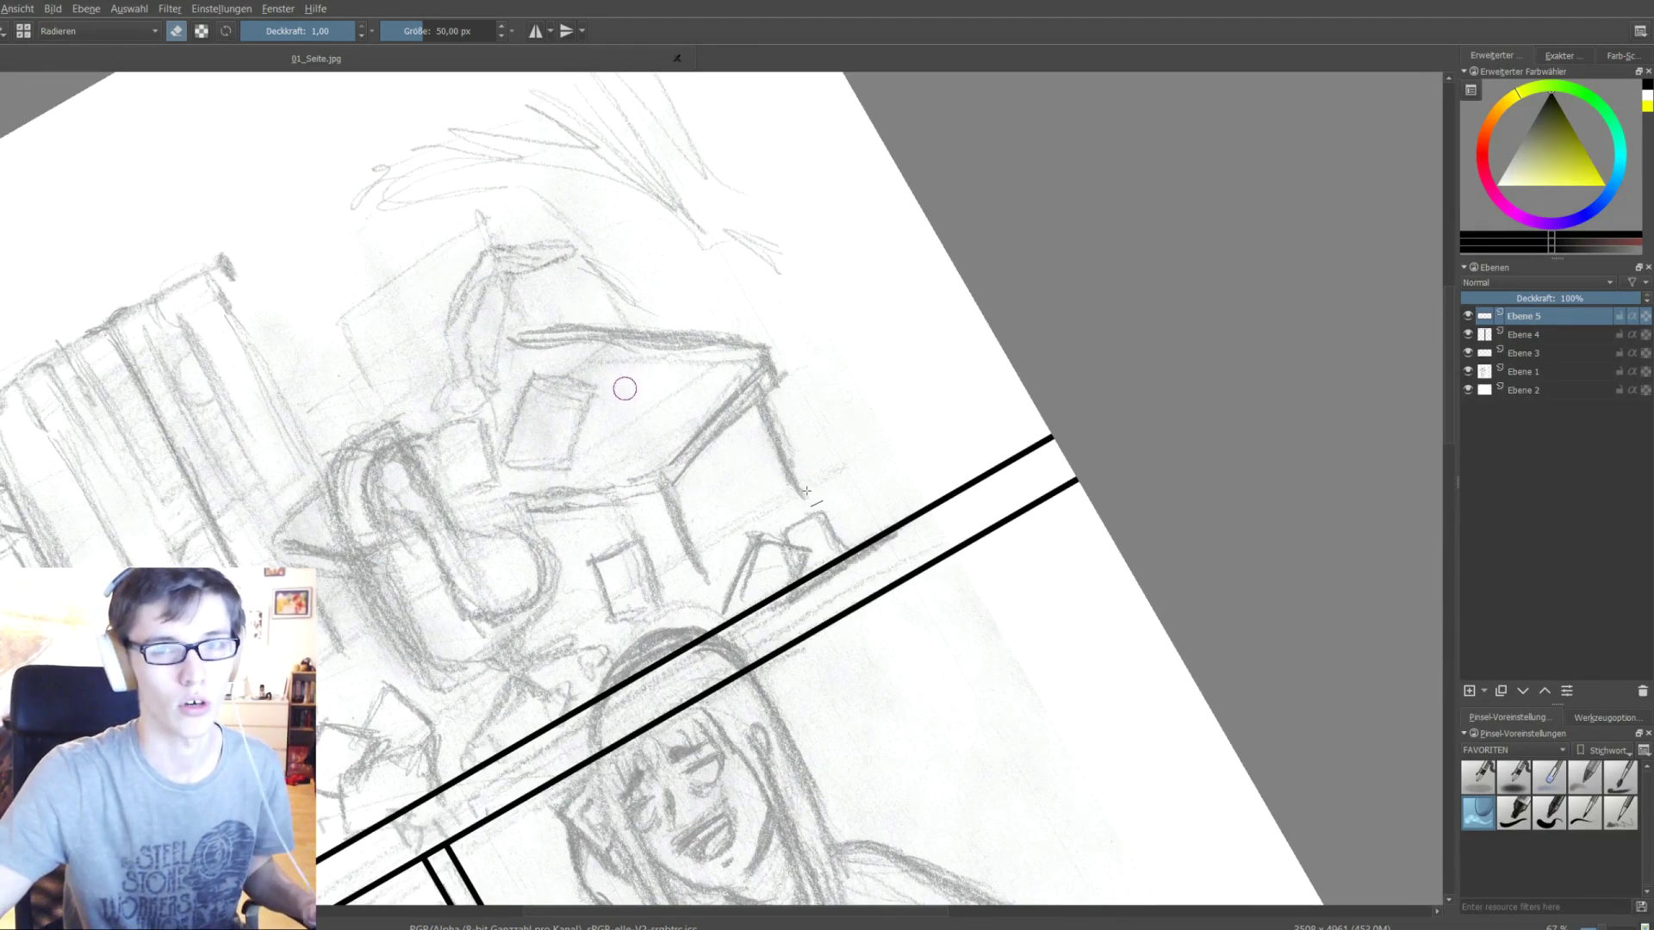
Step: Ink the far-left end of the desk's tabletop with straight 25 px lines and close off the board's thickness
{"action": "scroll", "coordinate": [561, 368], "scroll_direction": "up", "scroll_amount": 5}
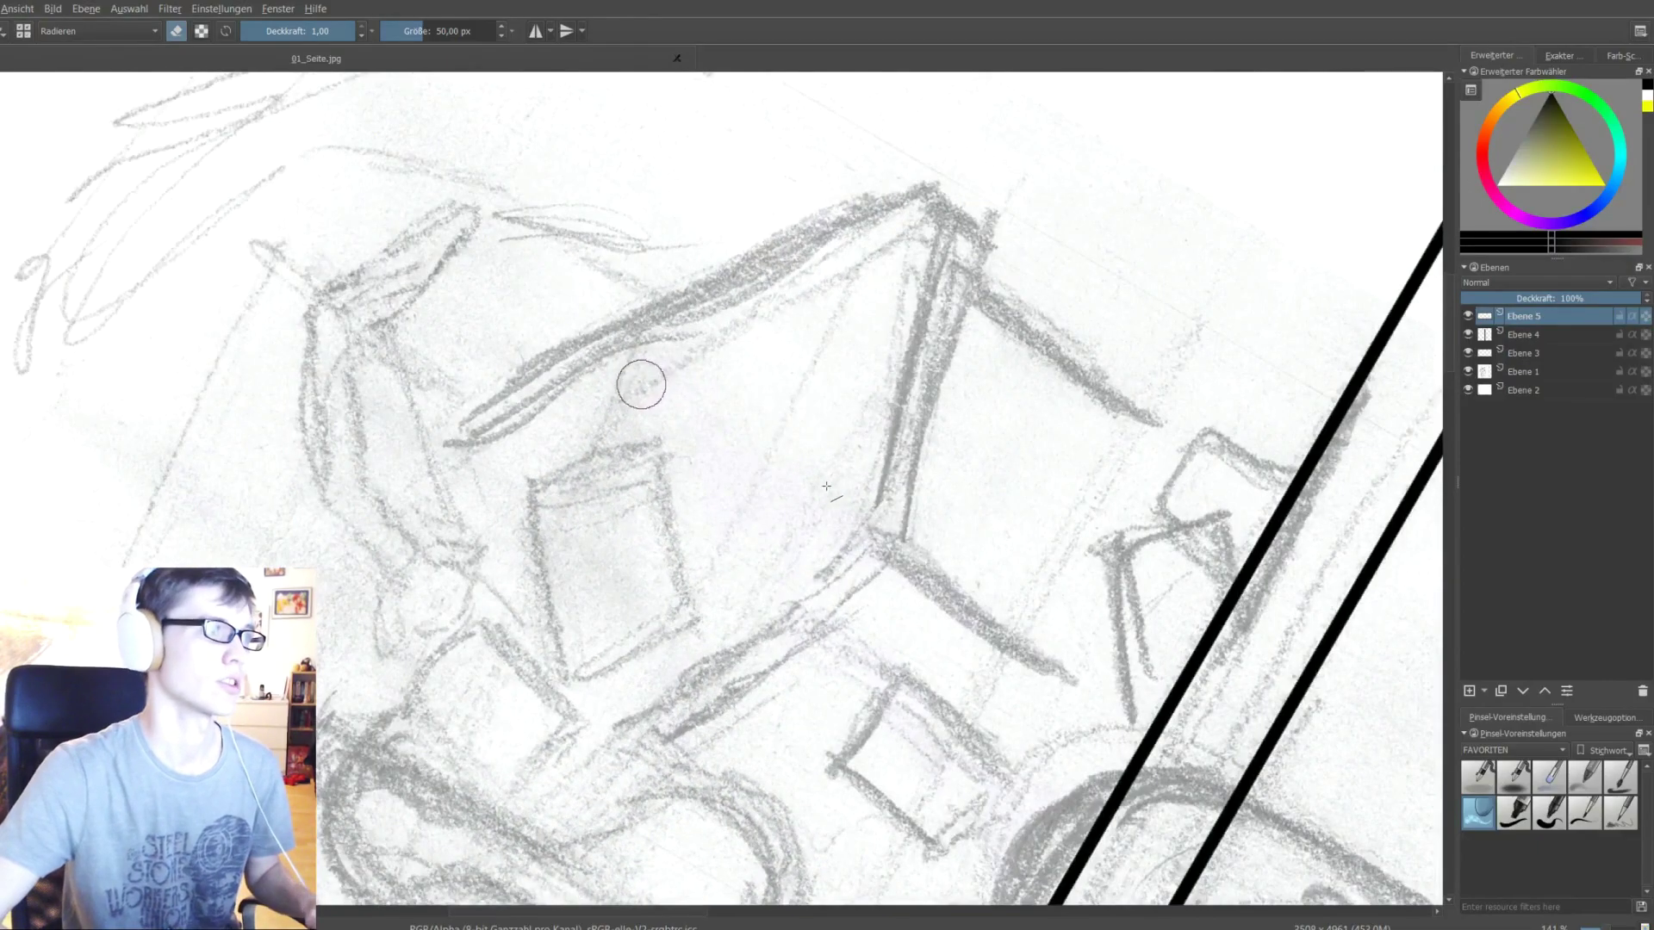
{"action": "key", "text": "/"}
{"action": "mouse_move", "coordinate": [826, 487]}
{"action": "left_mouse_down"}
{"action": "mouse_move", "coordinate": [1030, 531]}
{"action": "mouse_move", "coordinate": [971, 494]}
{"action": "mouse_move", "coordinate": [969, 510]}
{"action": "mouse_move", "coordinate": [1008, 353]}
{"action": "left_mouse_up"}
{"action": "scroll", "coordinate": [971, 498], "scroll_direction": "up", "scroll_amount": 2}
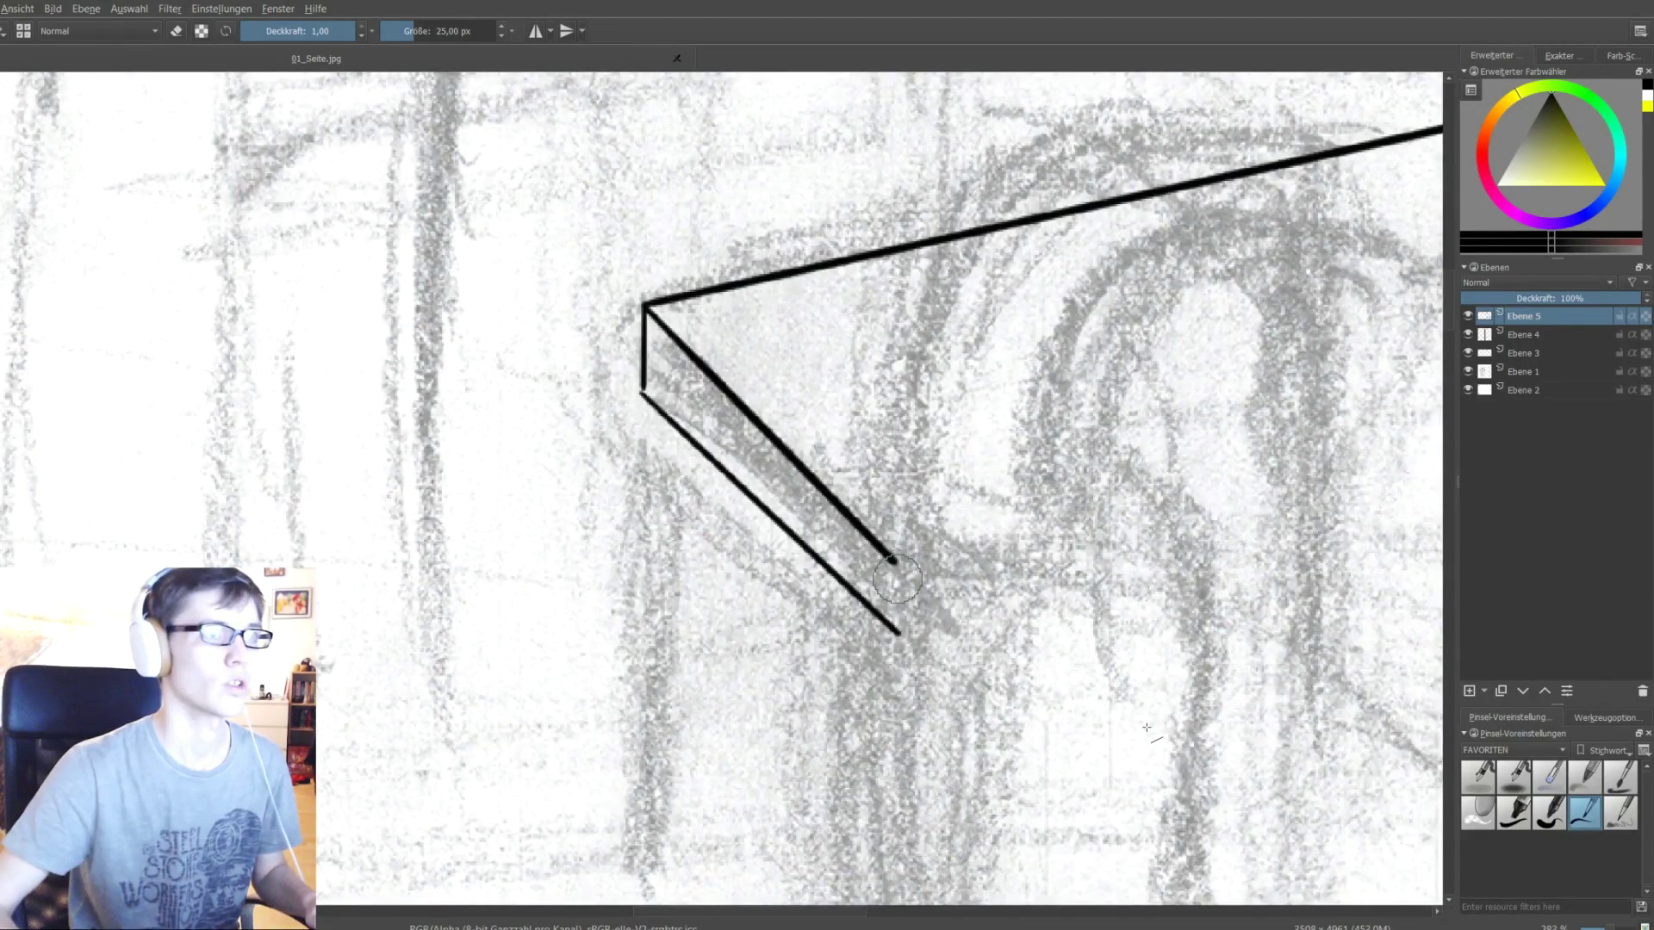
{"action": "left_click_drag", "start_coordinate": [894, 561], "coordinate": [900, 635]}
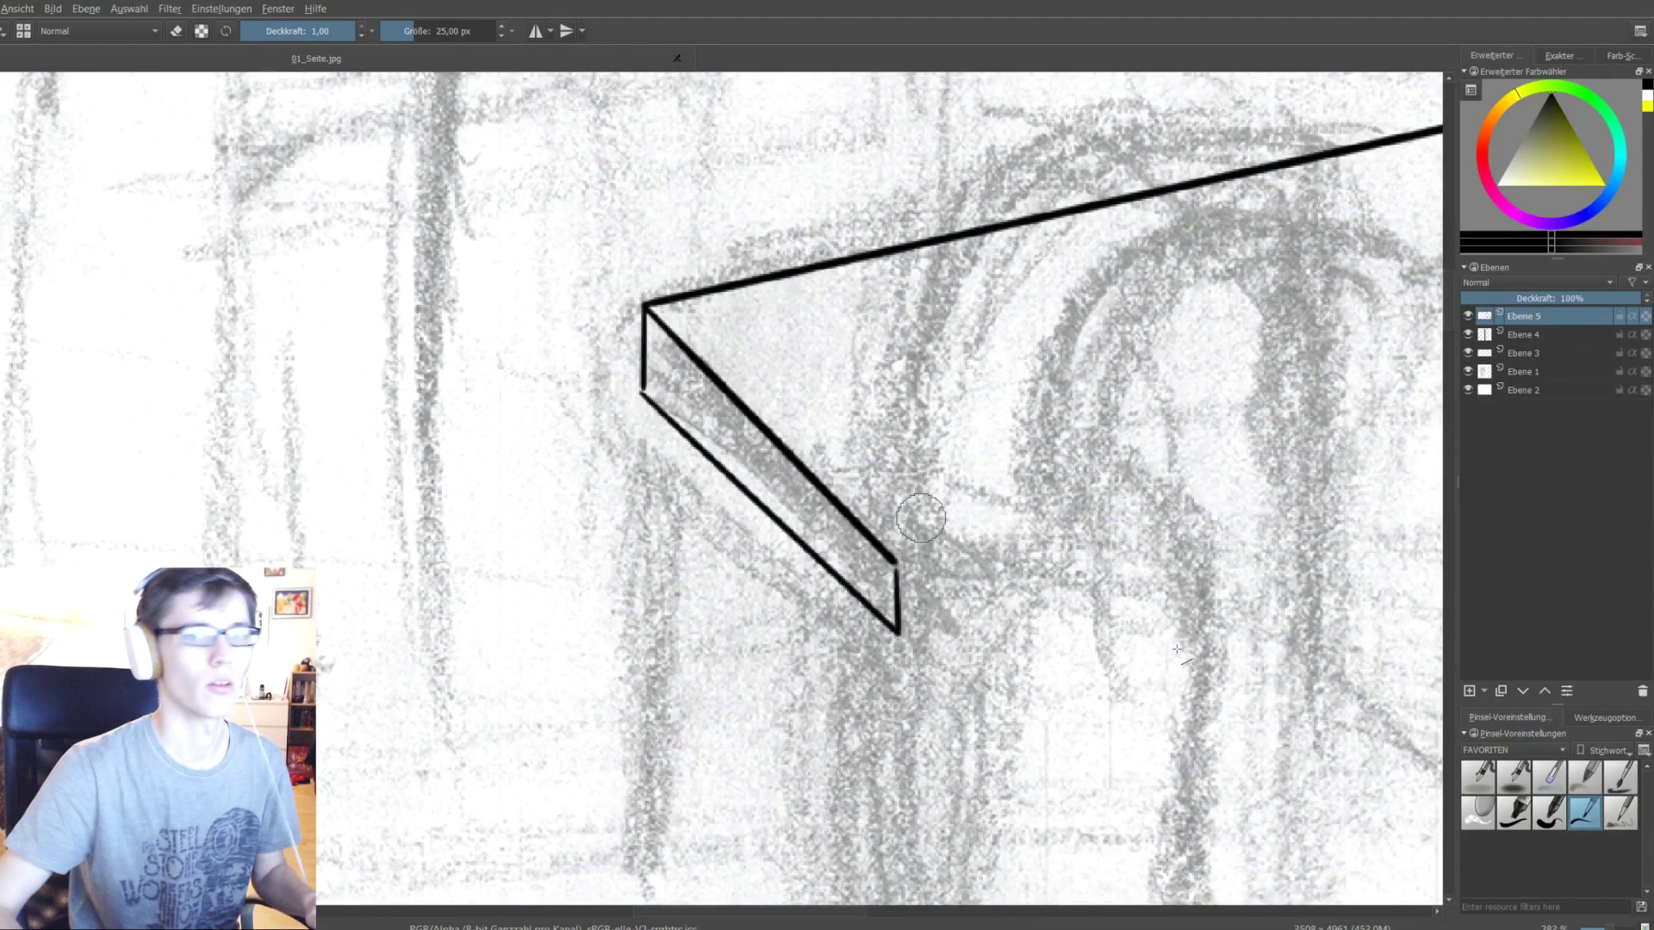
Step: Ink the desk's curved front edge from the tabletop's left end to its front corner, redrawing the curve until it fits
{"action": "key", "text": "6"}
{"action": "key", "text": "6"}
{"action": "key", "text": "6"}
{"action": "key", "text": "6"}
{"action": "mouse_move", "coordinate": [733, 416]}
{"action": "left_mouse_down"}
{"action": "mouse_move", "coordinate": [931, 272]}
{"action": "mouse_move", "coordinate": [491, 491]}
{"action": "mouse_move", "coordinate": [528, 473]}
{"action": "mouse_move", "coordinate": [509, 509]}
{"action": "mouse_move", "coordinate": [523, 549]}
{"action": "mouse_move", "coordinate": [915, 352]}
{"action": "mouse_move", "coordinate": [810, 571]}
{"action": "left_mouse_up"}
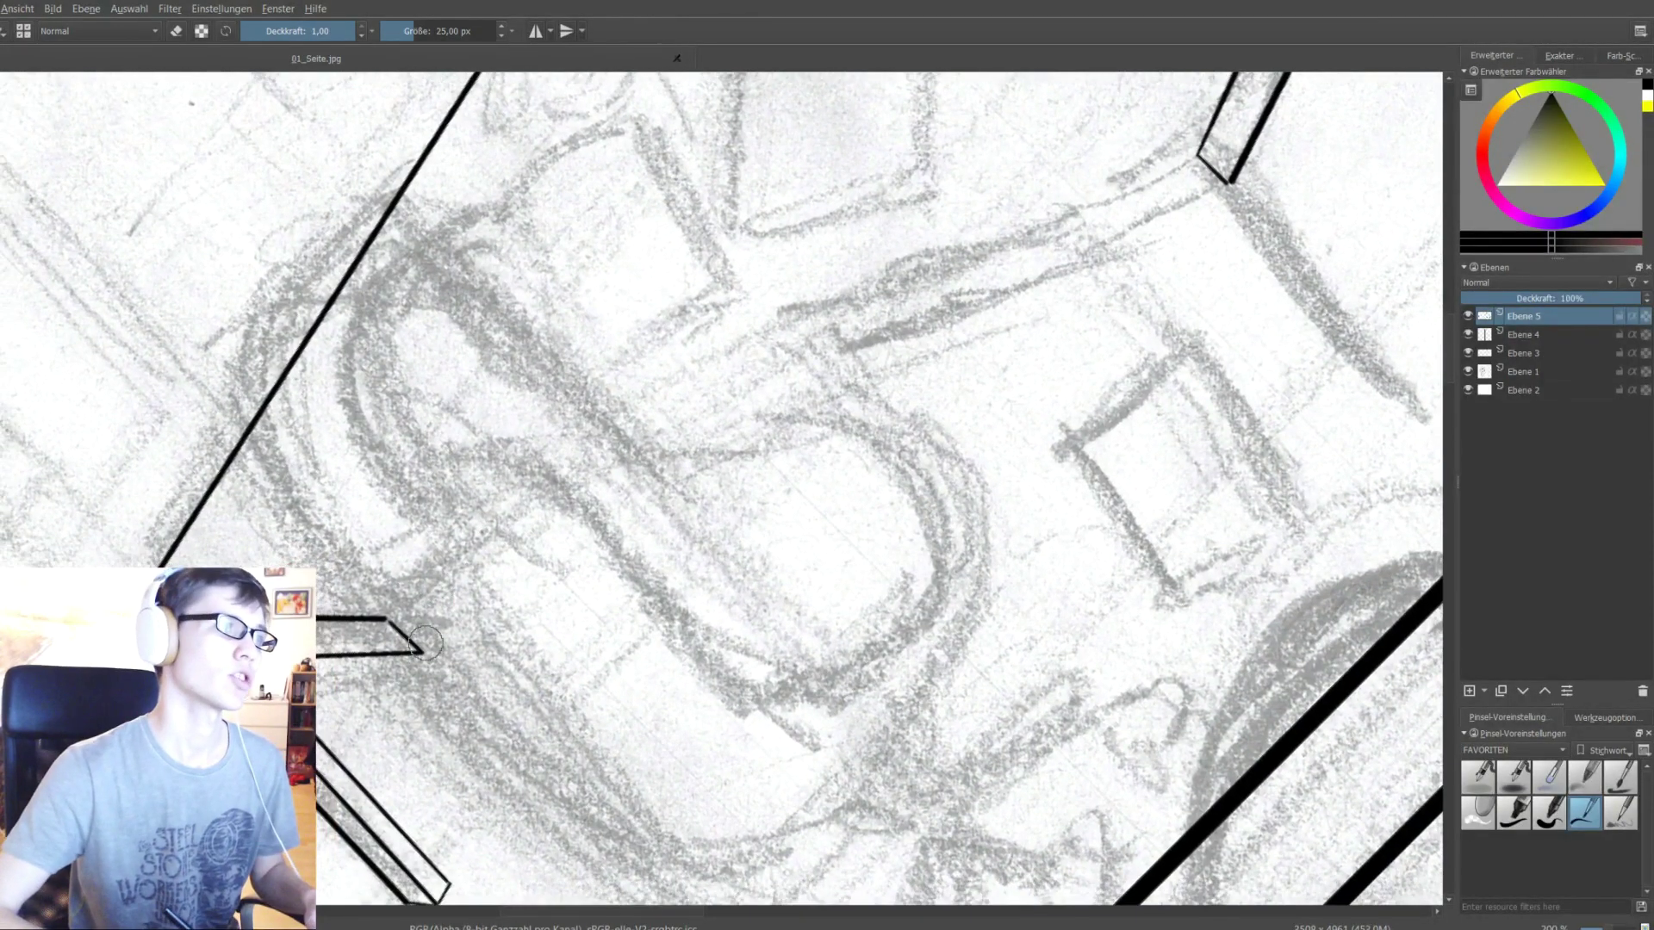
{"action": "mouse_move", "coordinate": [422, 651]}
{"action": "left_mouse_down"}
{"action": "mouse_move", "coordinate": [701, 388]}
{"action": "mouse_move", "coordinate": [996, 307]}
{"action": "left_mouse_up"}
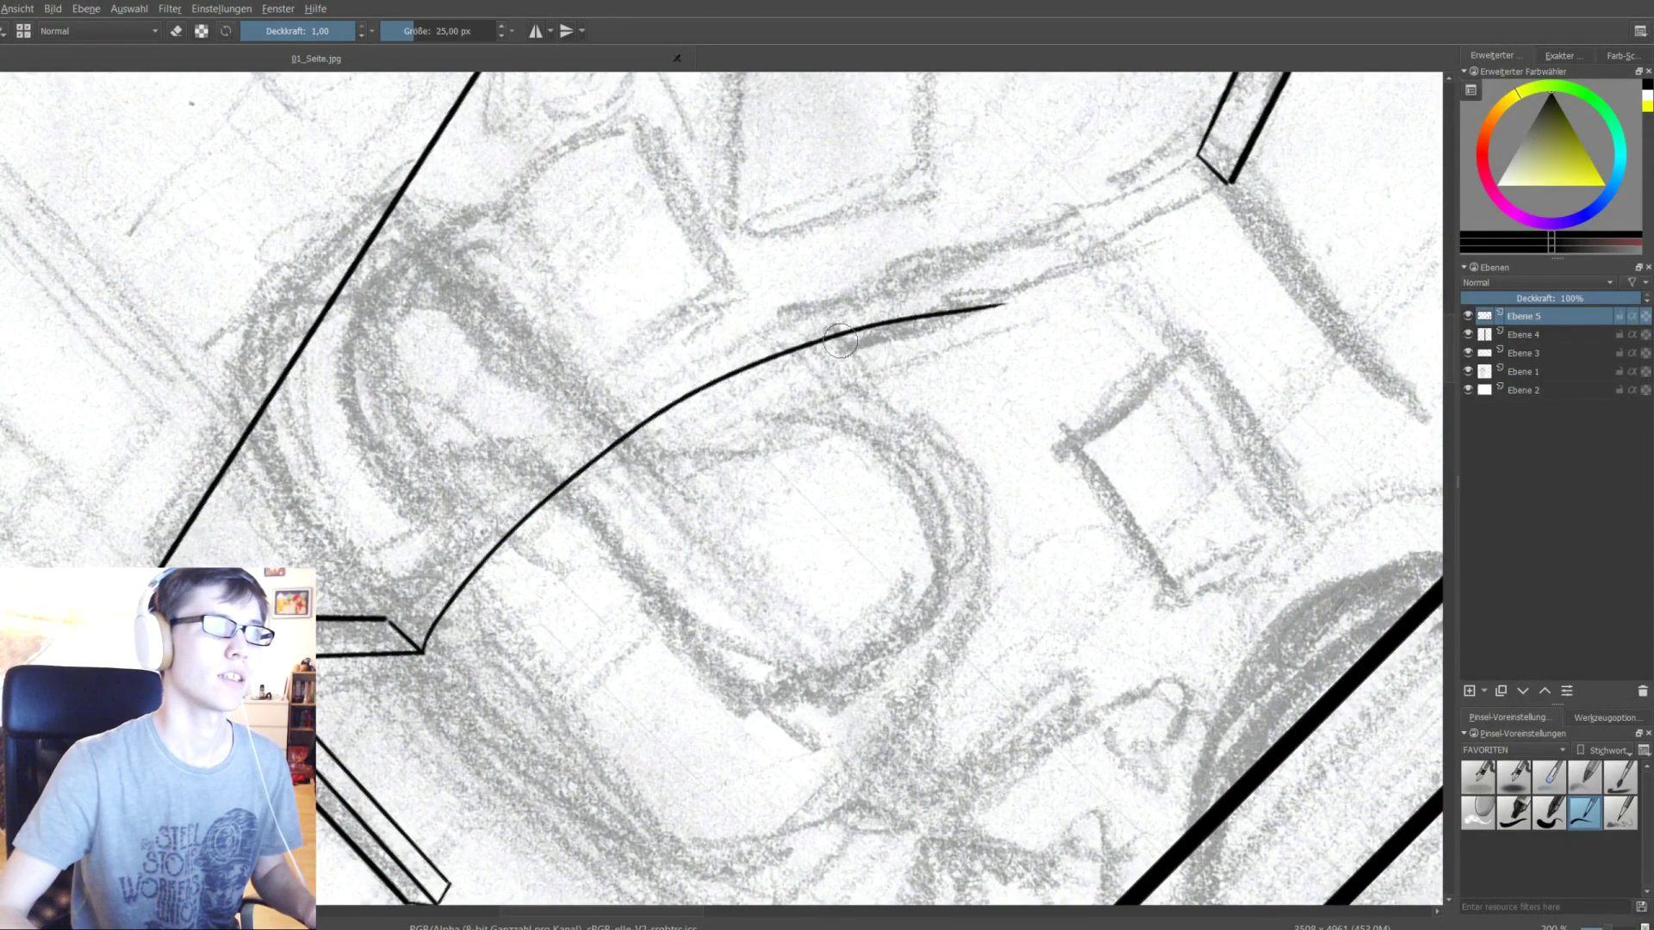
{"action": "key", "text": "ctrl+z"}
{"action": "mouse_move", "coordinate": [422, 651]}
{"action": "left_mouse_down"}
{"action": "mouse_move", "coordinate": [875, 321]}
{"action": "mouse_move", "coordinate": [999, 277]}
{"action": "left_mouse_up"}
{"action": "key", "text": "ctrl+z"}
{"action": "mouse_move", "coordinate": [1044, 226]}
{"action": "left_mouse_down"}
{"action": "mouse_move", "coordinate": [827, 292]}
{"action": "mouse_move", "coordinate": [433, 483]}
{"action": "left_mouse_up"}
{"action": "key", "text": "5"}
{"action": "key", "text": "minus"}
{"action": "key", "text": "minus"}
{"action": "key", "text": "minus"}
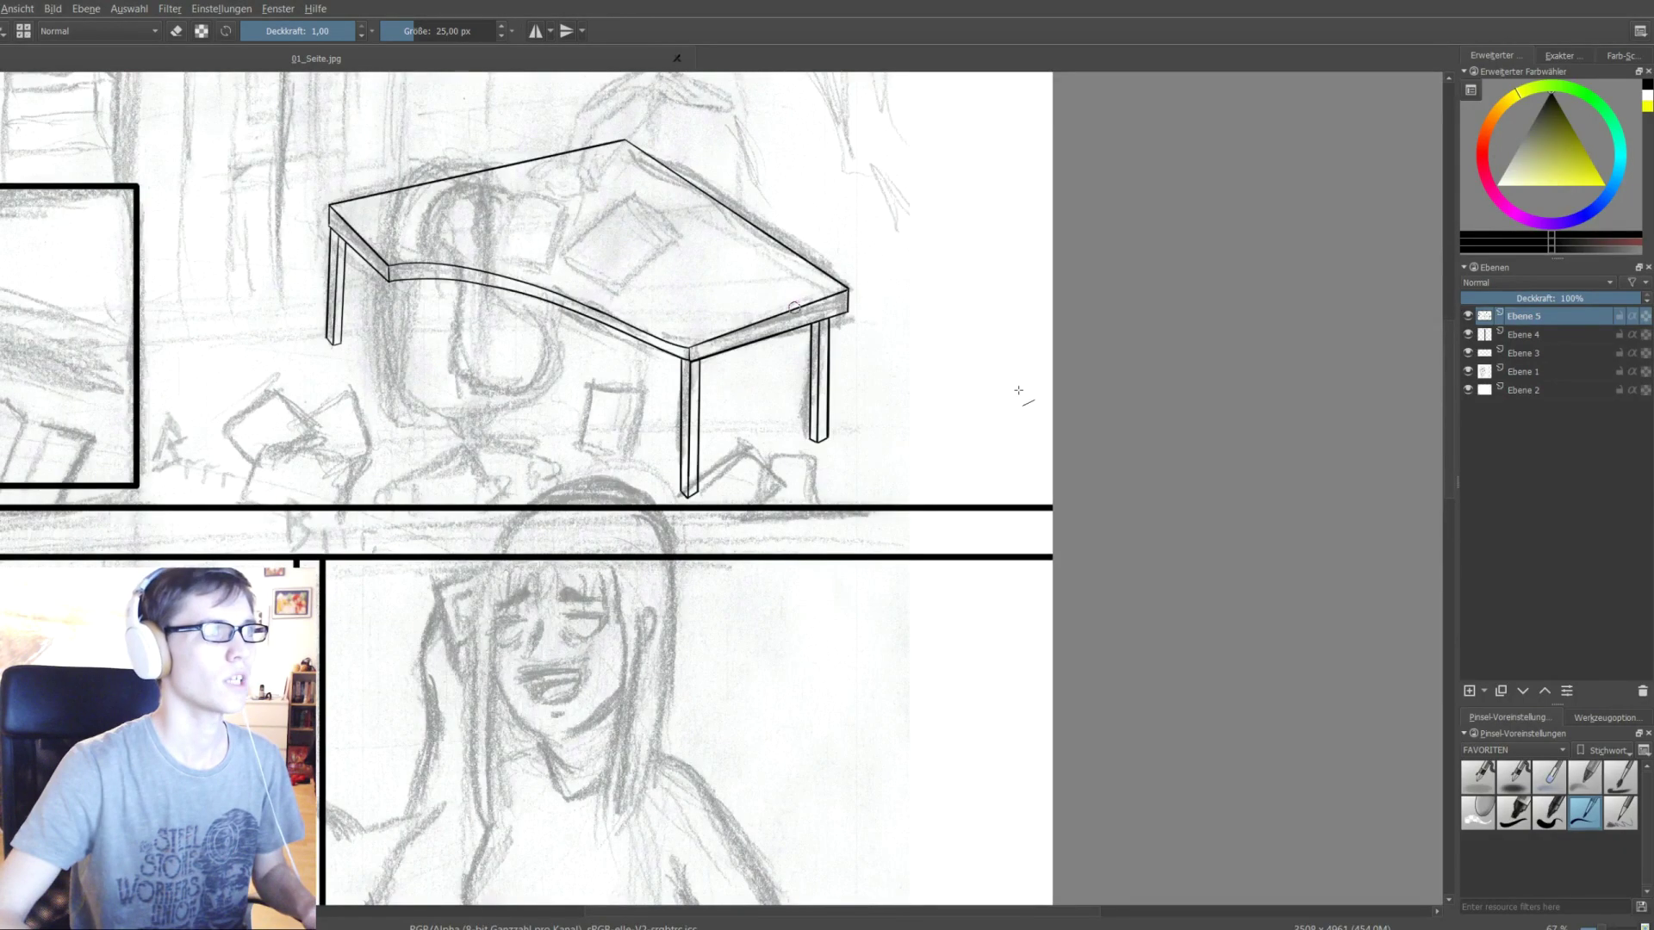
Step: Complete the curtain rod between its two oval end knobs by adding the lower straight line
{"action": "key", "text": "plus"}
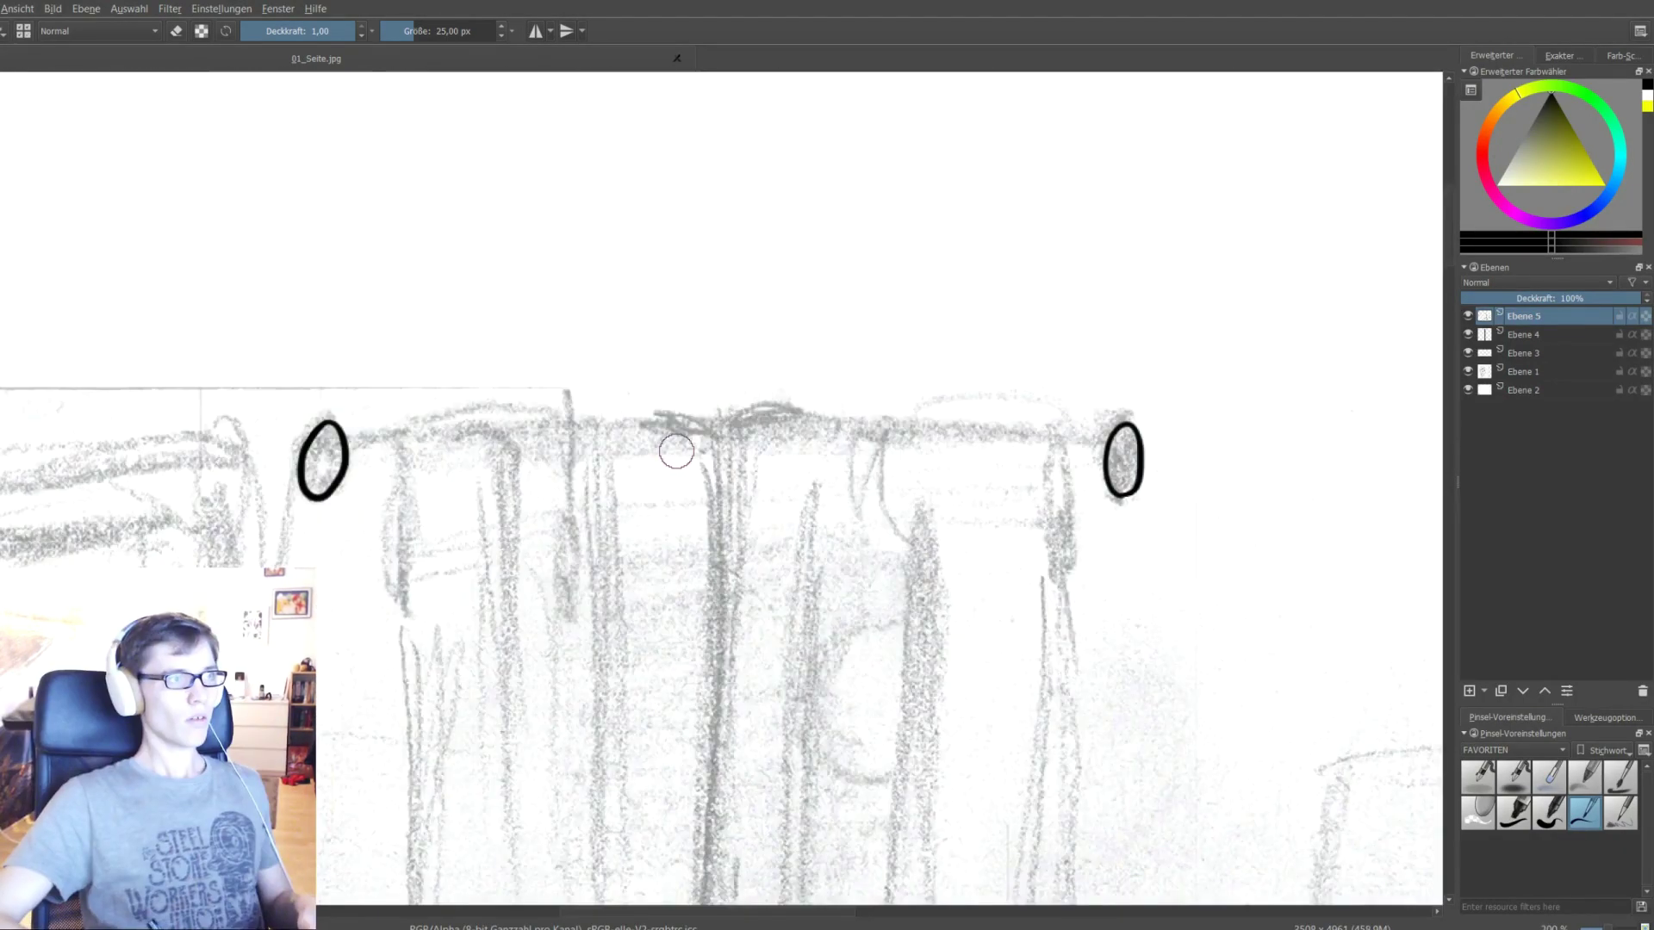
{"action": "key", "text": "minus"}
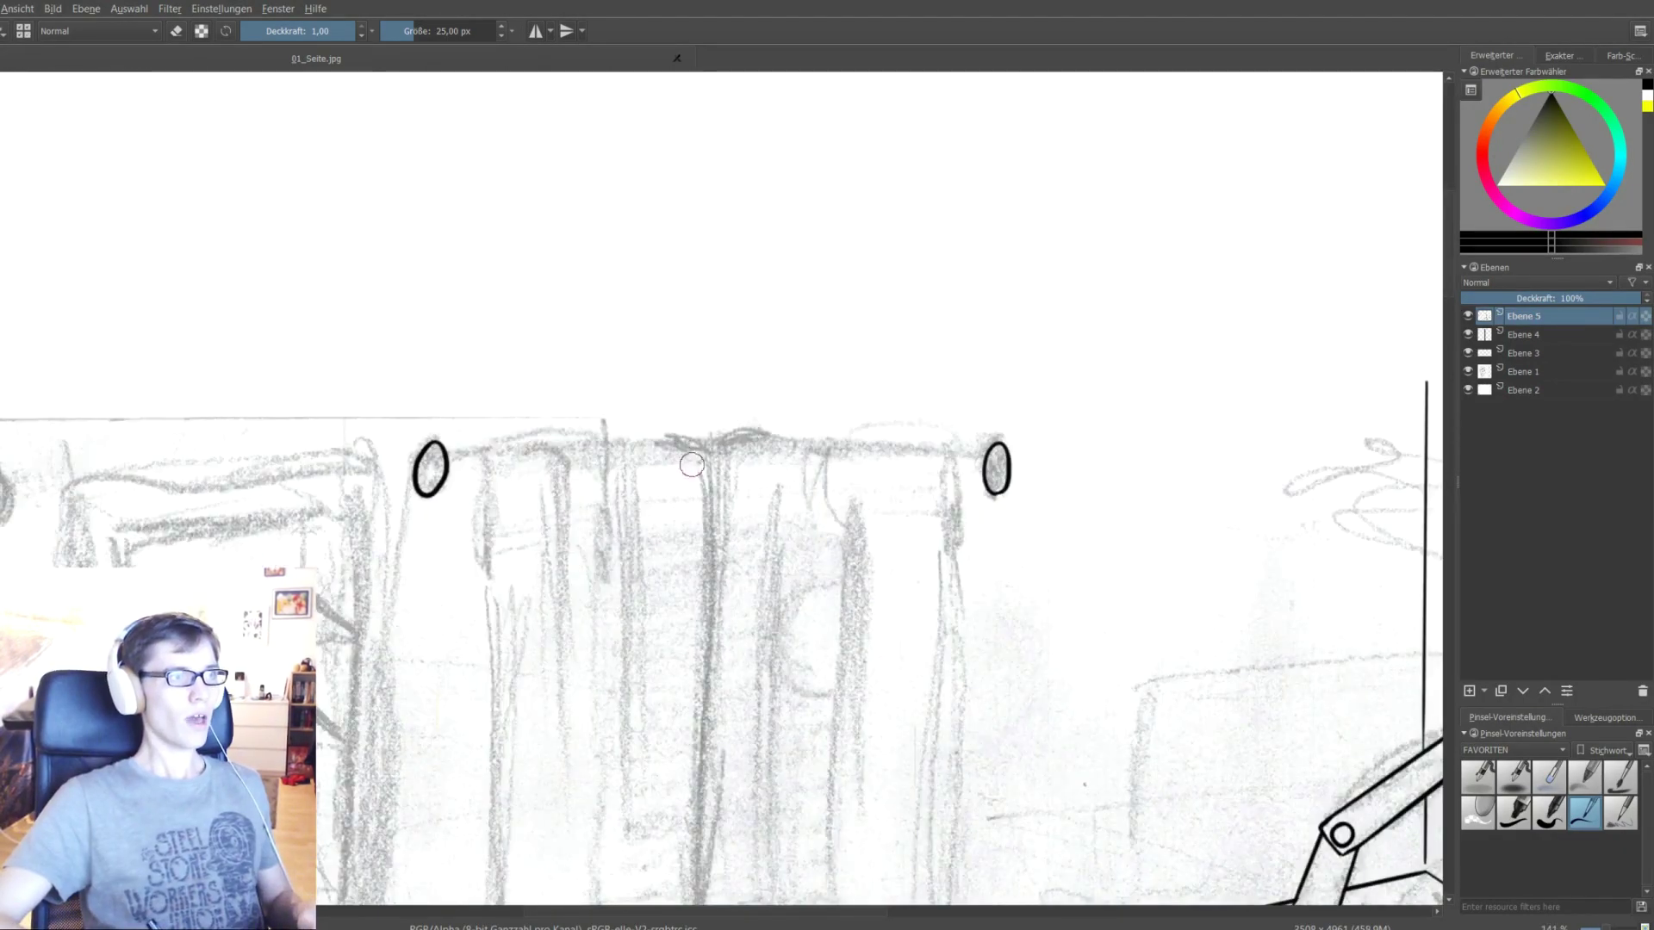
{"action": "key", "text": "minus"}
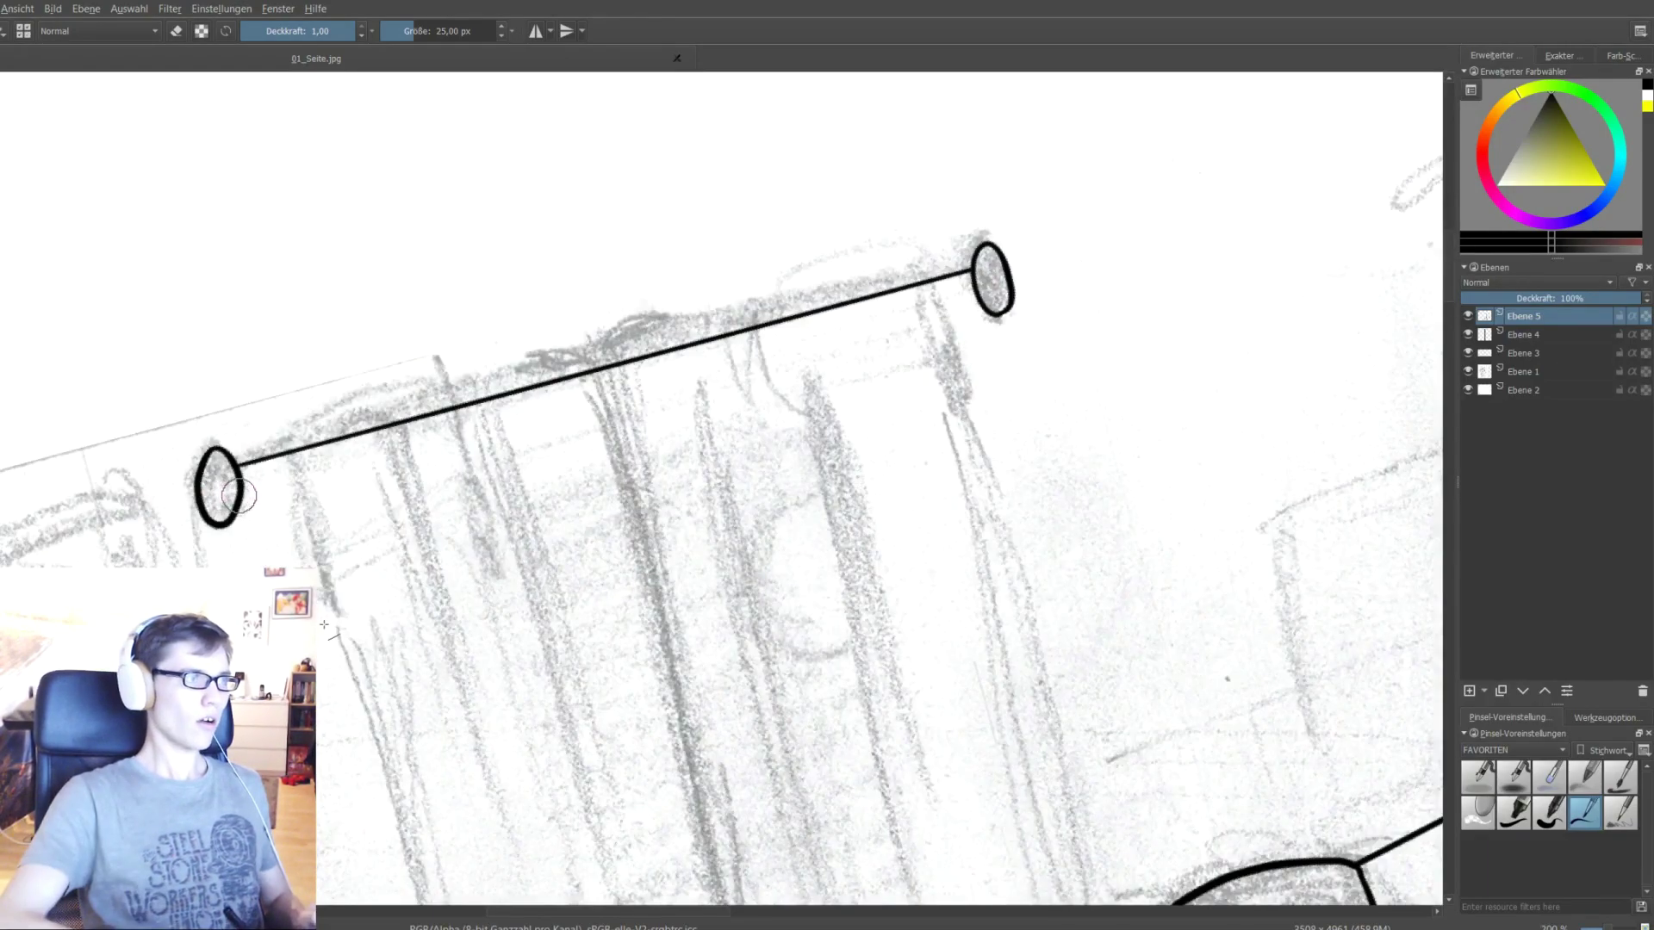
{"action": "left_click_drag", "start_coordinate": [226, 493], "coordinate": [991, 297]}
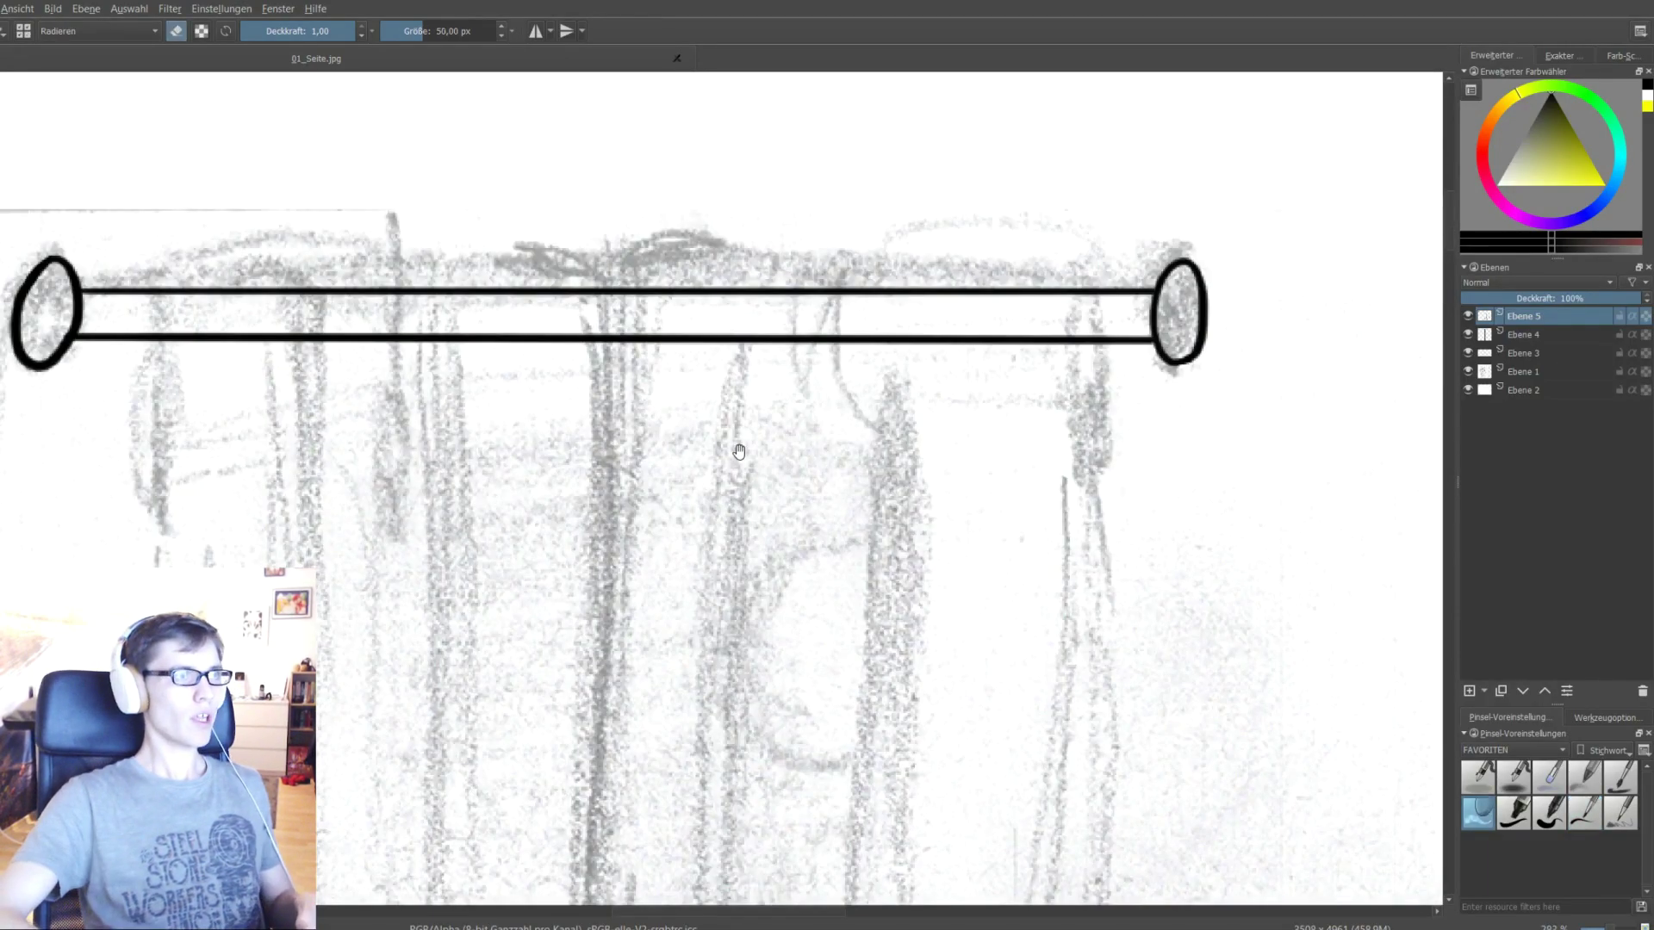
{"action": "left_click_drag", "start_coordinate": [744, 448], "coordinate": [804, 554]}
{"action": "key", "text": "minus"}
{"action": "key", "text": "minus"}
{"action": "key", "text": "minus"}
{"action": "left_click_drag", "start_coordinate": [966, 722], "coordinate": [911, 598]}
{"action": "key", "text": "plus"}
{"action": "key", "text": "plus"}
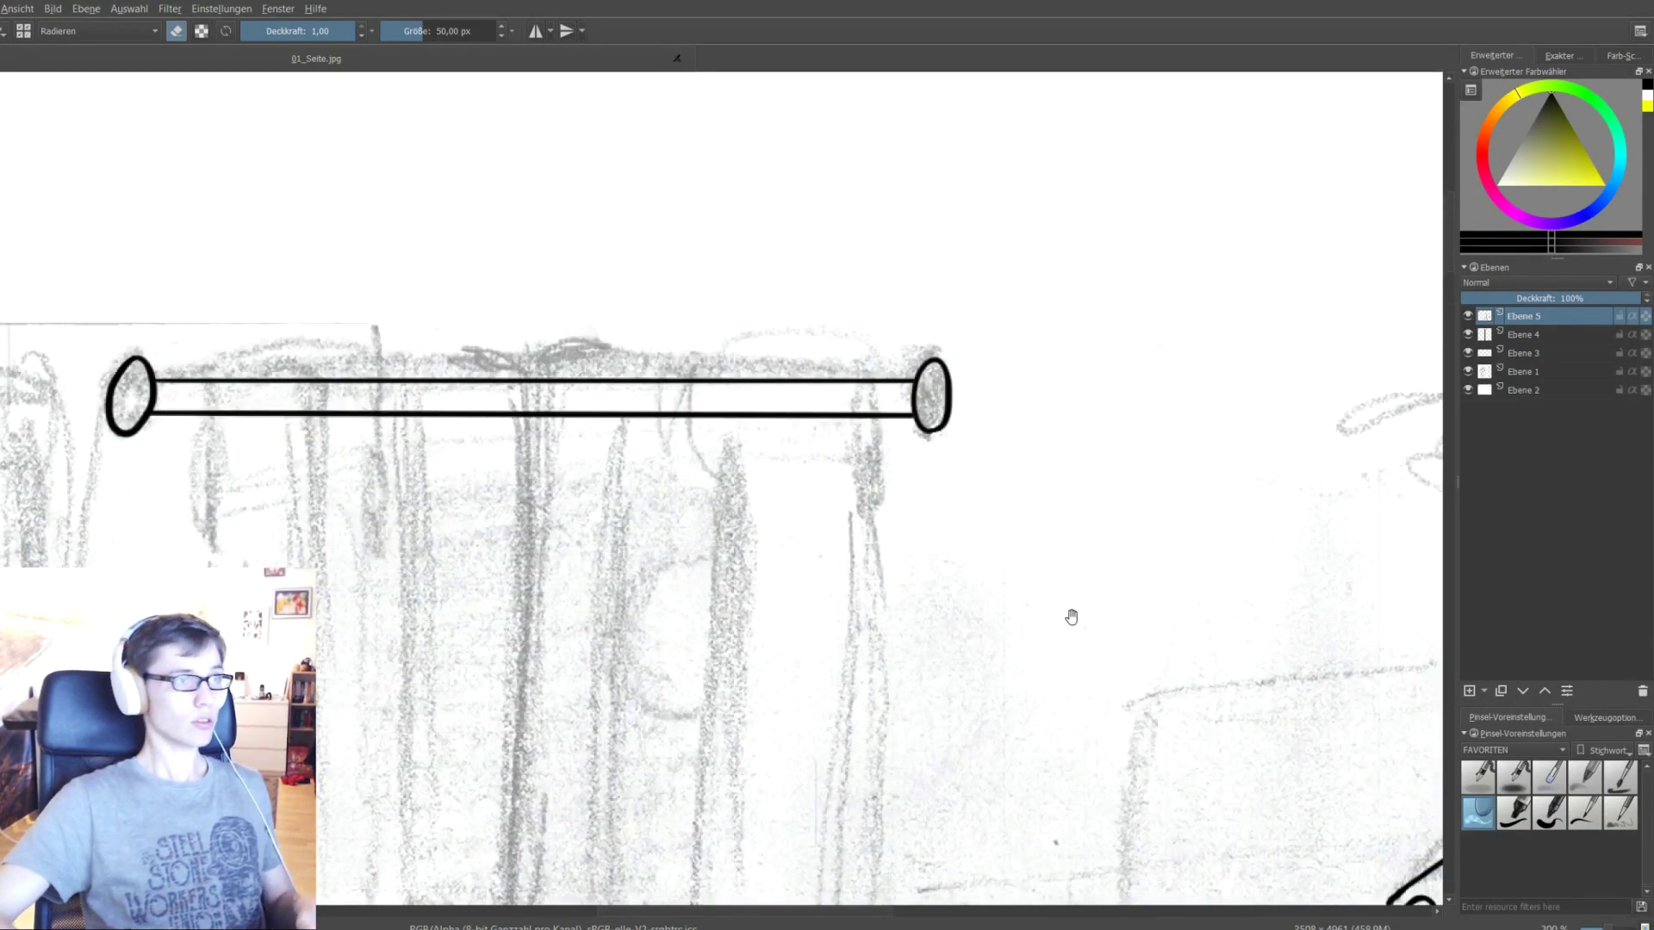
{"action": "left_click_drag", "start_coordinate": [837, 491], "coordinate": [937, 453]}
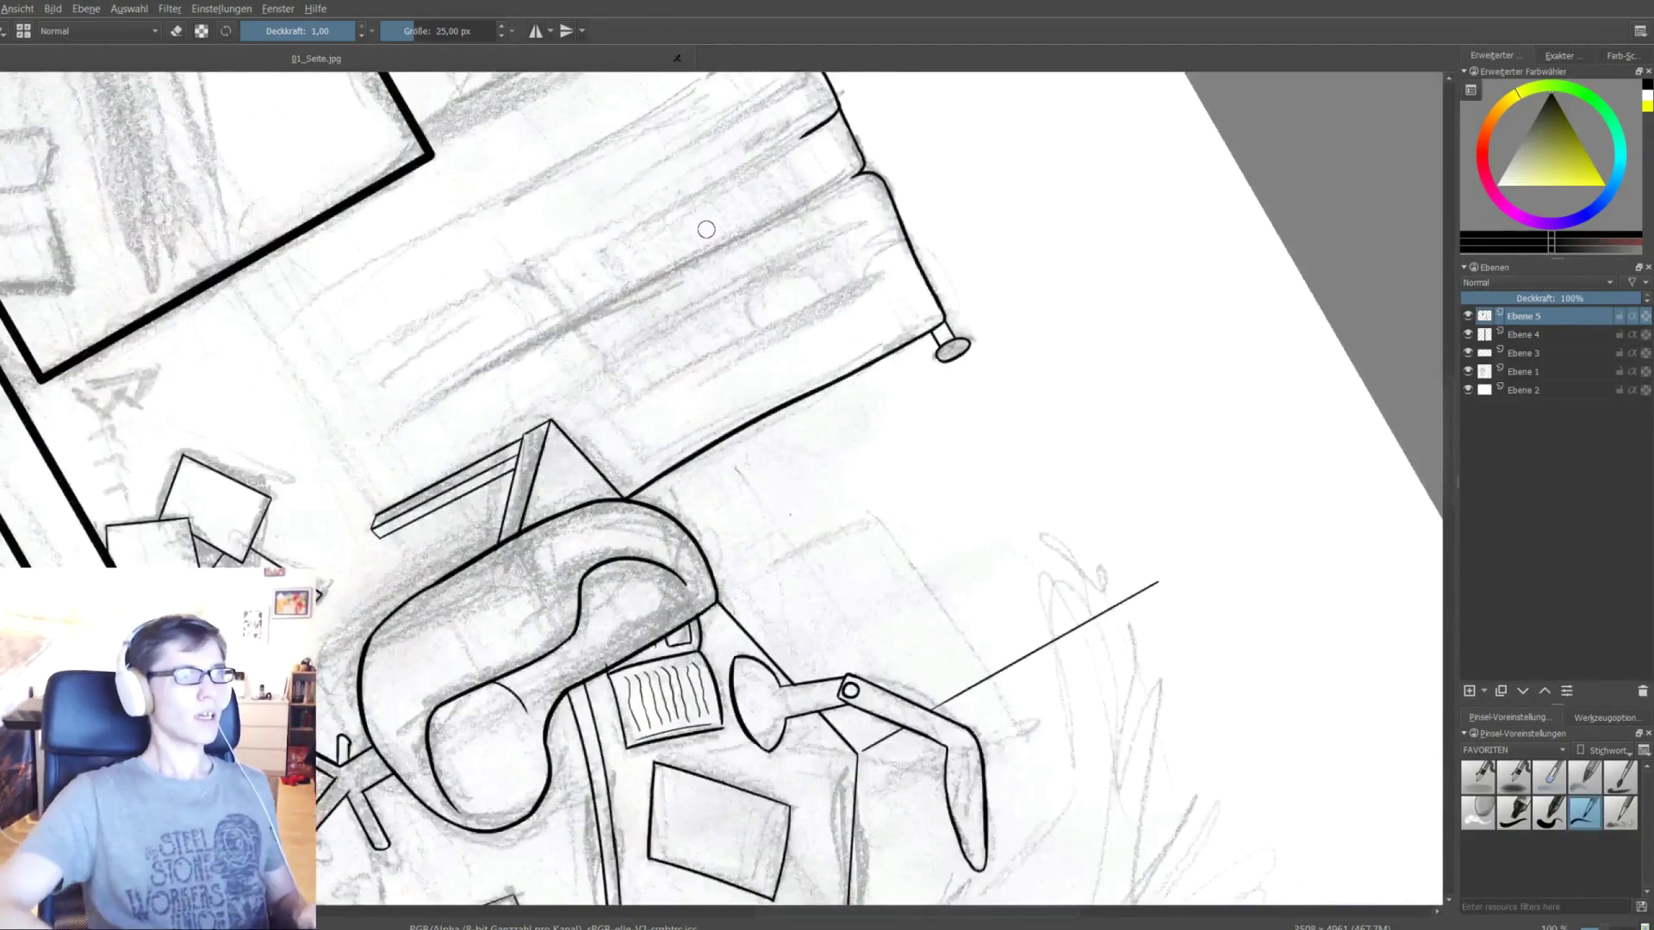
{"action": "key", "text": "5"}
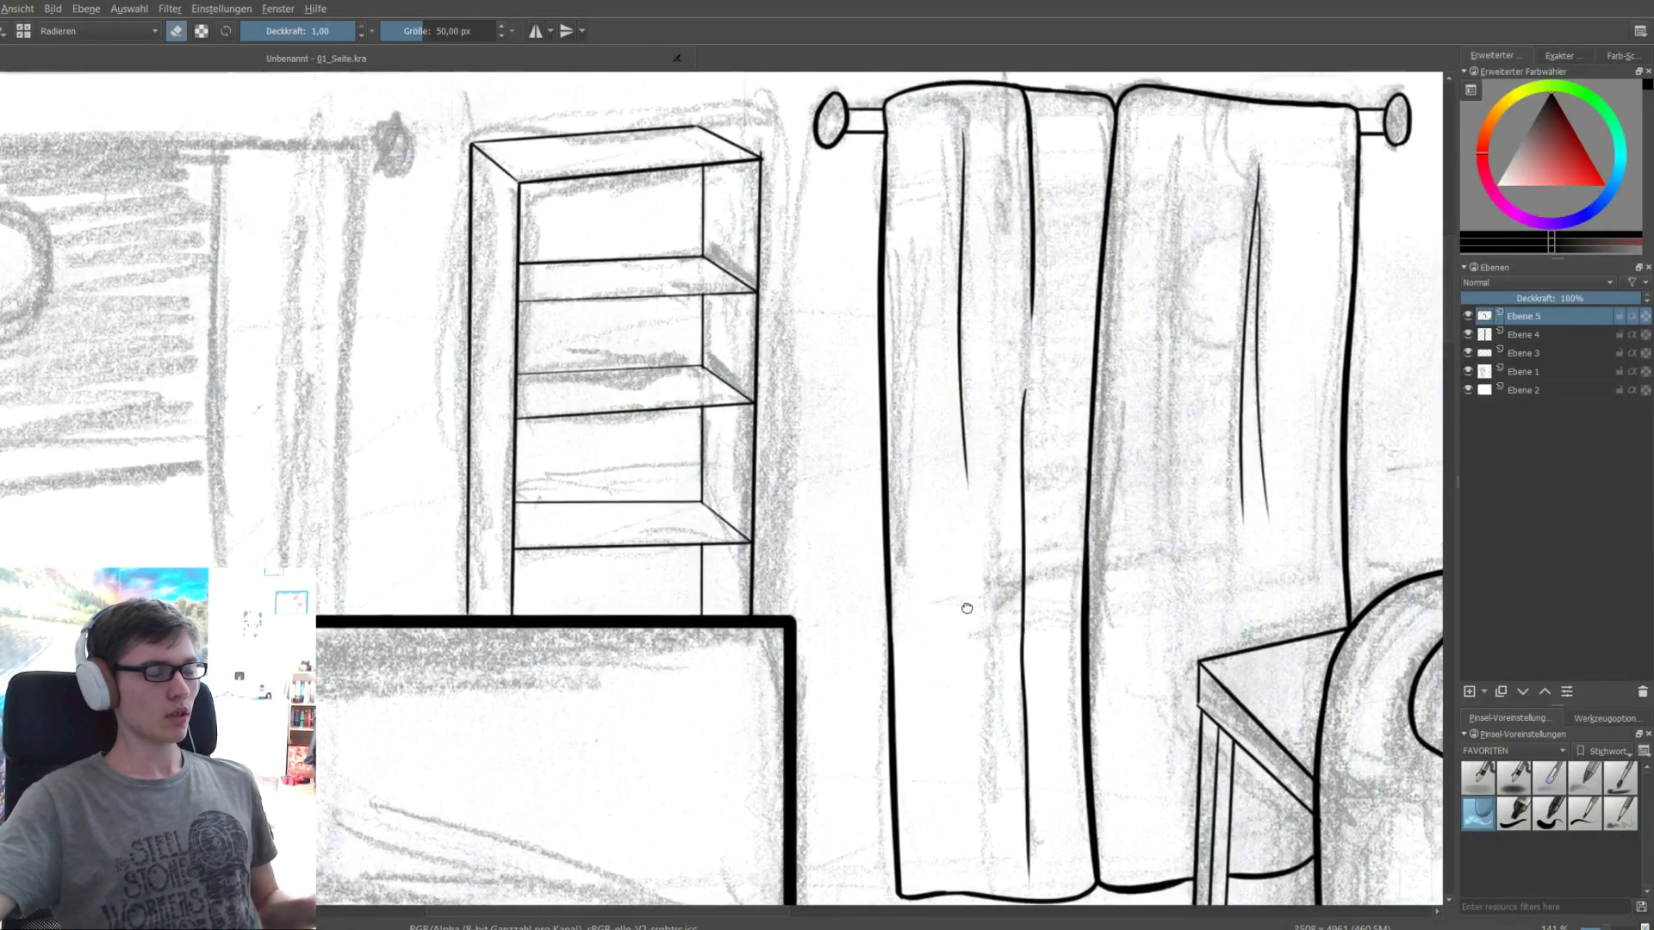
Step: Switch from the eraser back to the 25 px inking brush
{"action": "left_click_drag", "start_coordinate": [967, 602], "coordinate": [991, 708]}
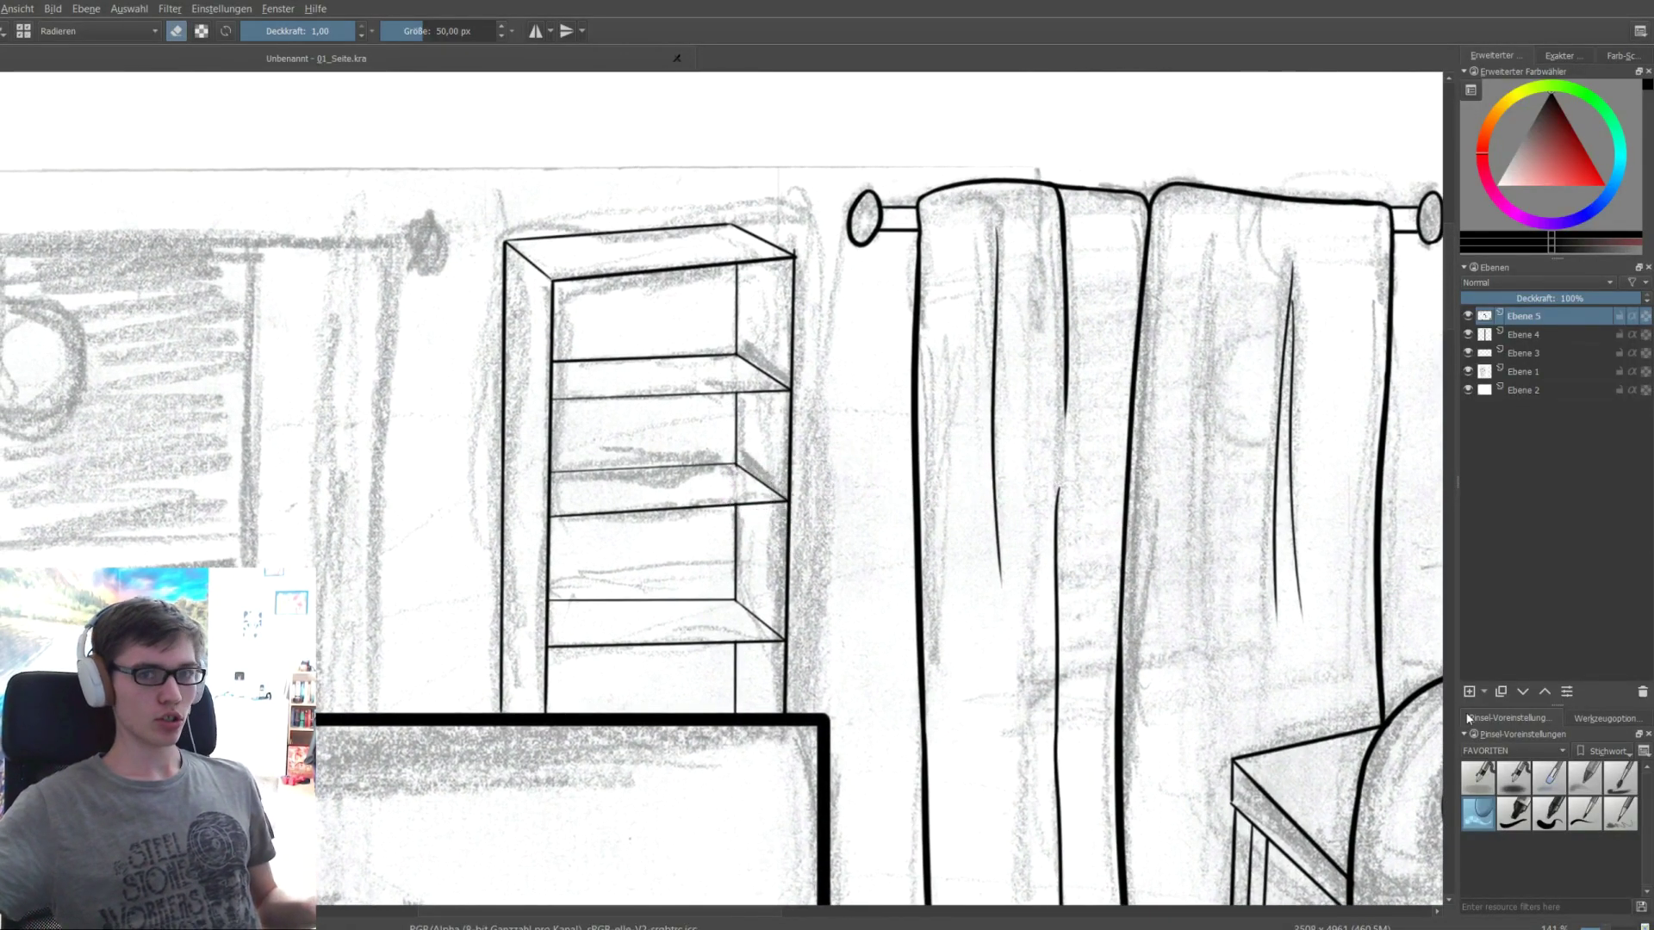
{"action": "left_click", "coordinate": [1585, 813]}
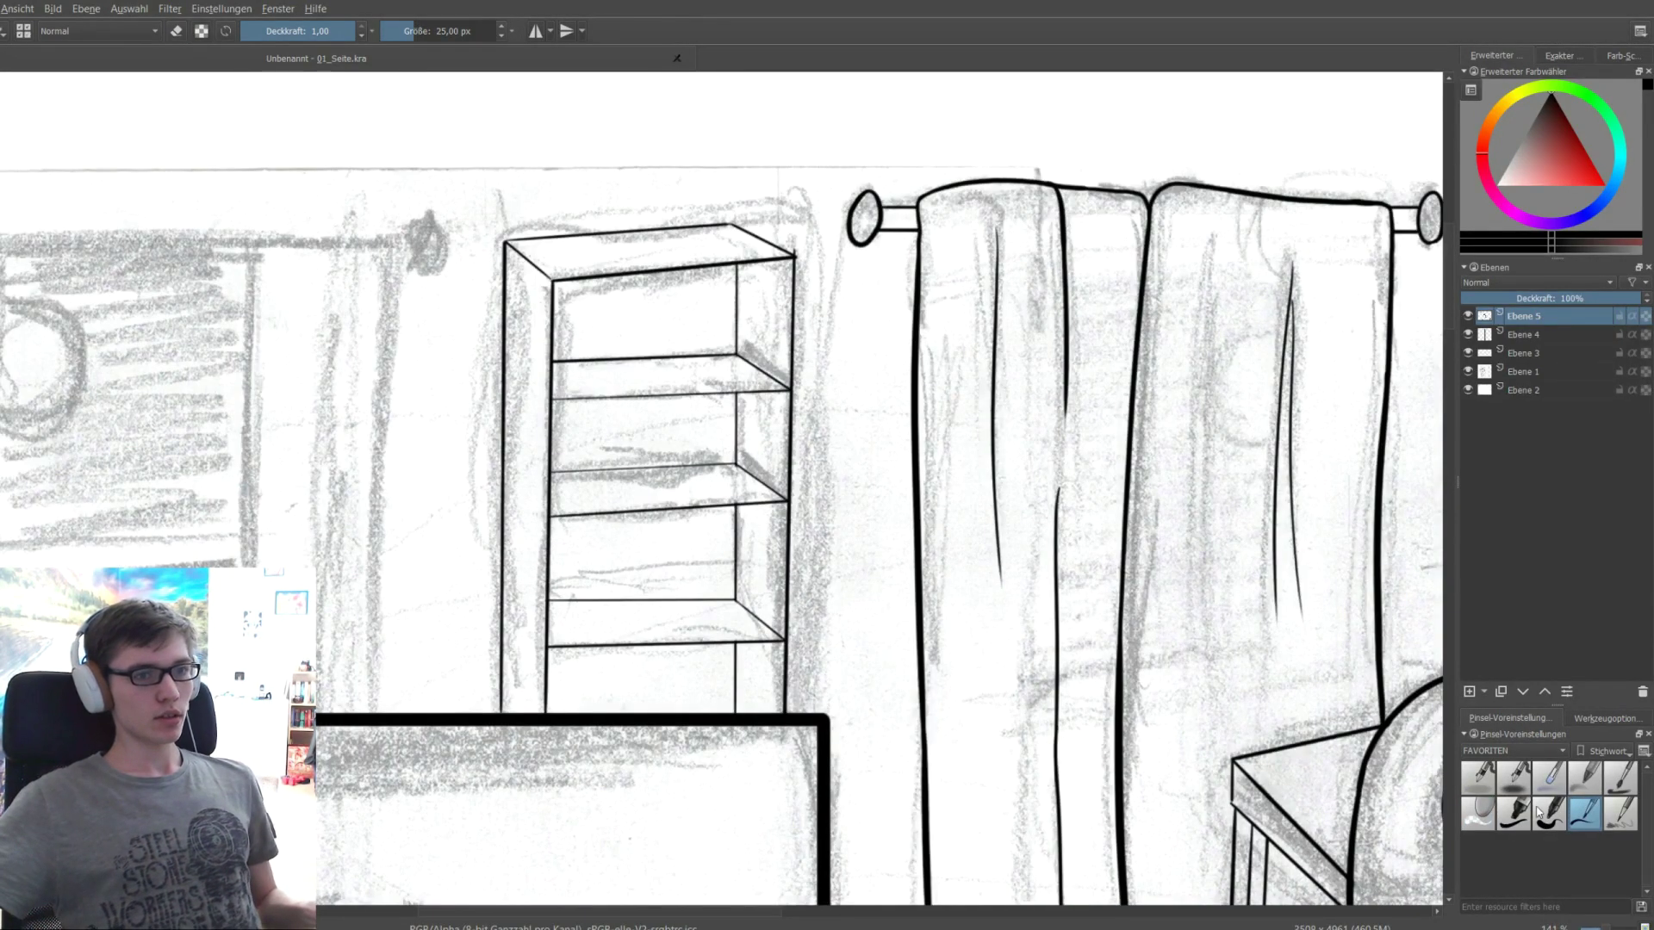
{"action": "mouse_move", "coordinate": [297, 272]}
{"action": "left_mouse_down"}
{"action": "mouse_move", "coordinate": [495, 401]}
{"action": "mouse_move", "coordinate": [1097, 462]}
{"action": "mouse_move", "coordinate": [1038, 474]}
{"action": "left_mouse_up"}
{"action": "scroll", "coordinate": [1395, 435], "scroll_direction": "up", "scroll_amount": 4}
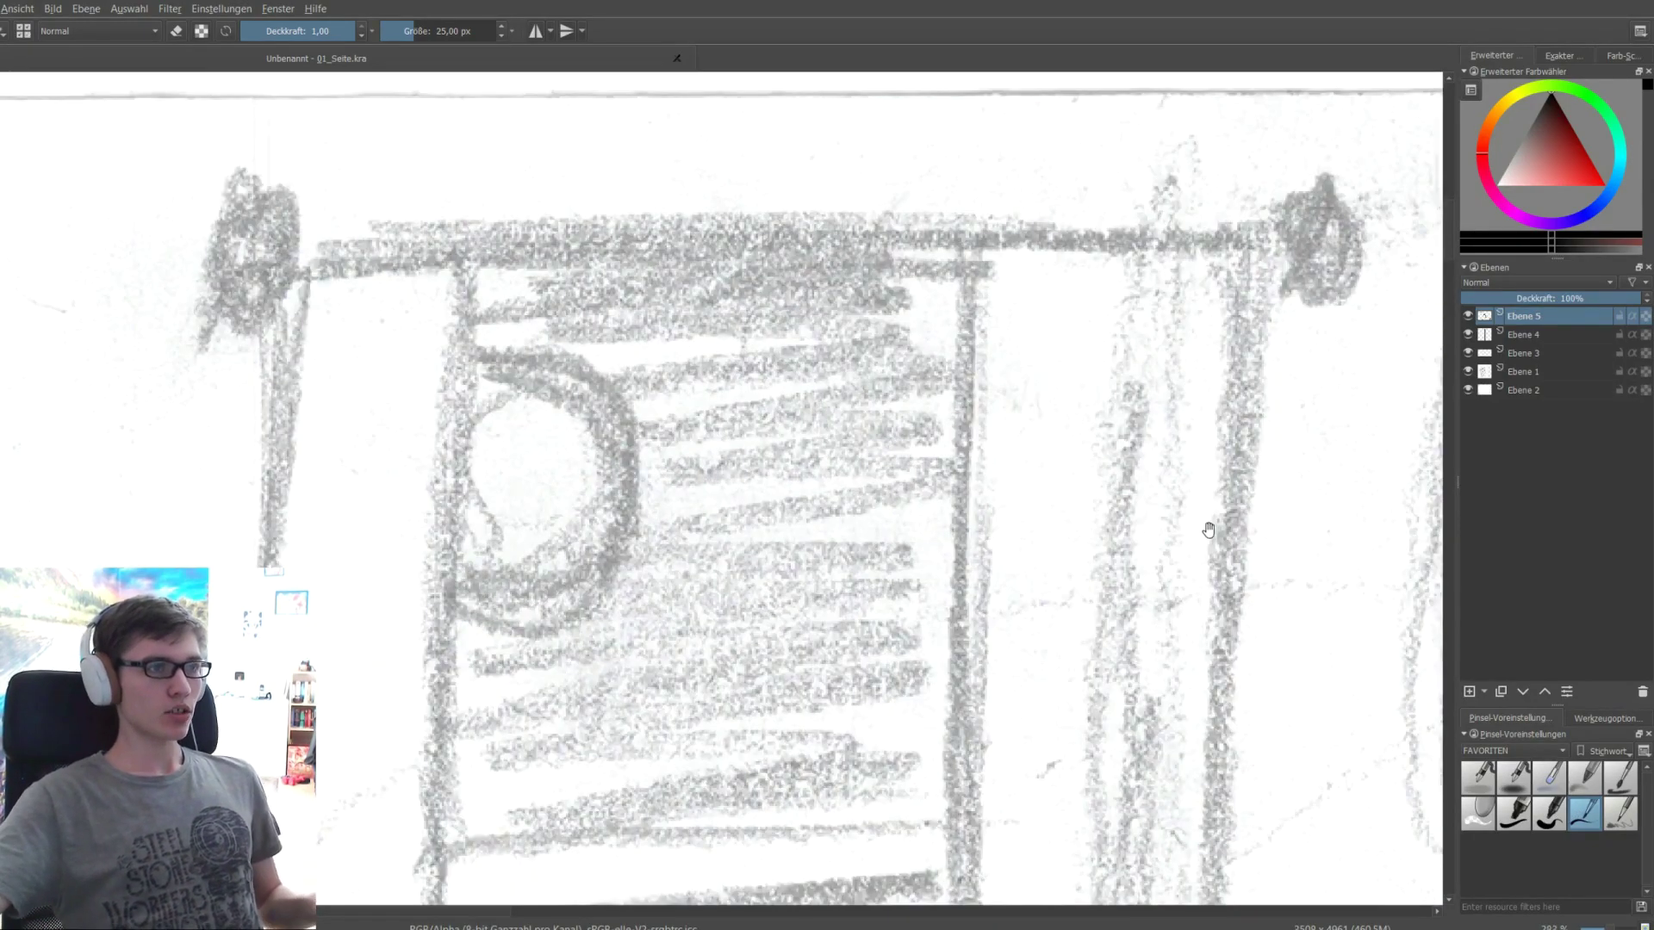
{"action": "key", "text": "6"}
{"action": "key", "text": "6"}
{"action": "scroll", "coordinate": [672, 457], "scroll_direction": "up", "scroll_amount": 4}
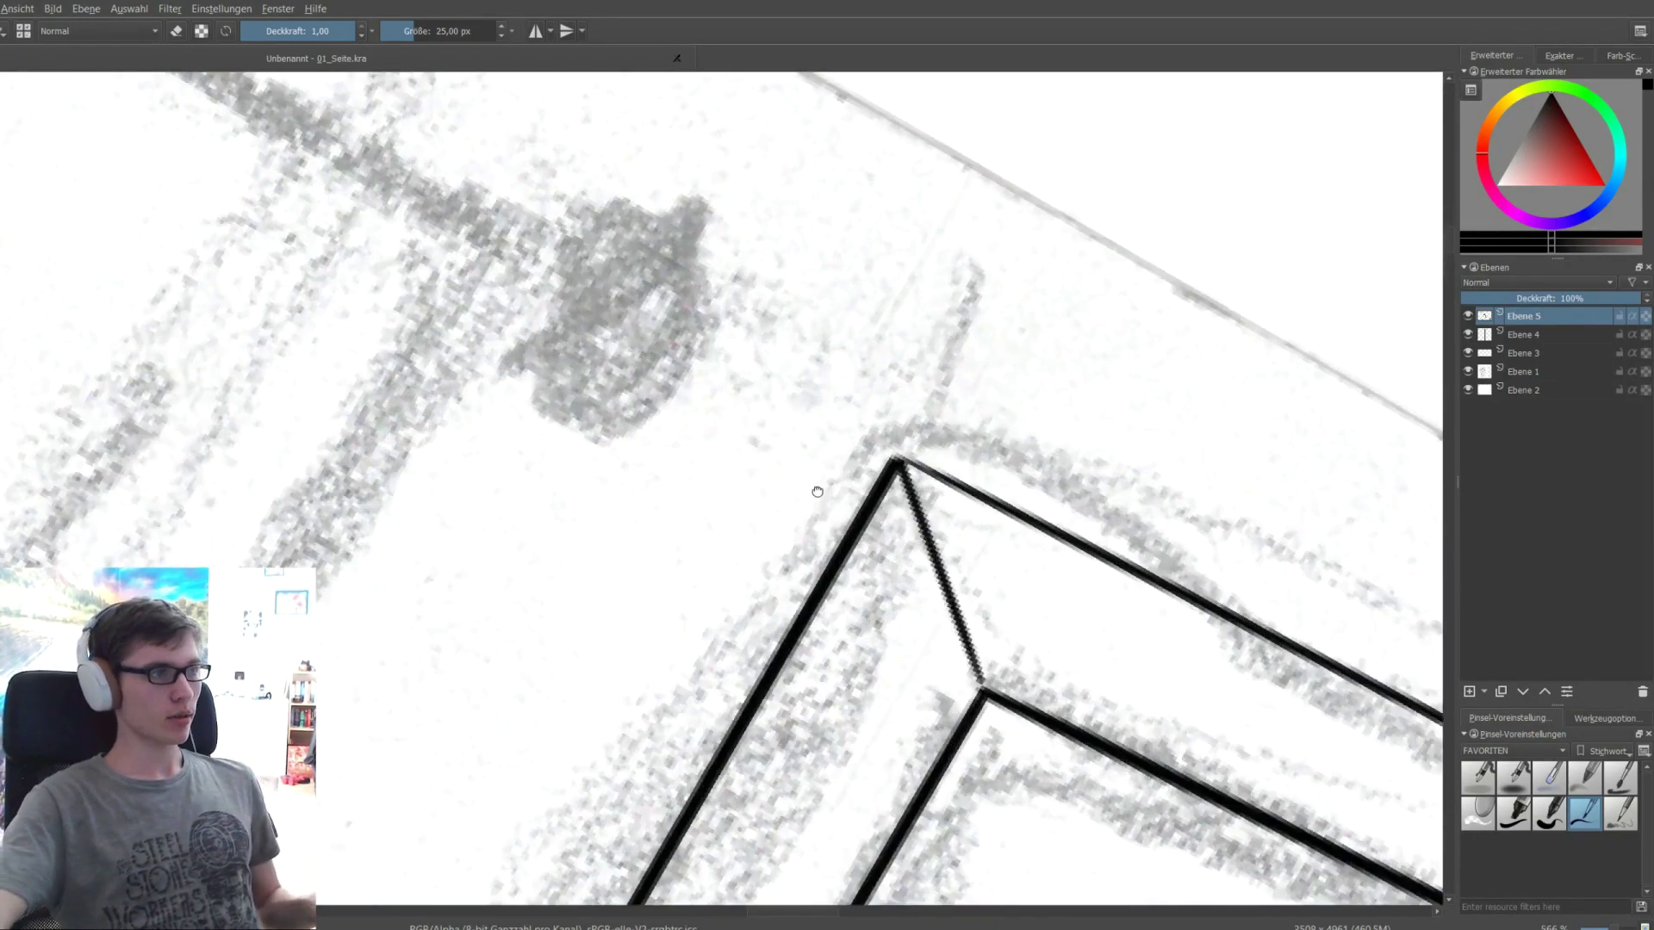
{"action": "key", "text": "5"}
{"action": "scroll", "coordinate": [623, 480], "scroll_direction": "down", "scroll_amount": 4}
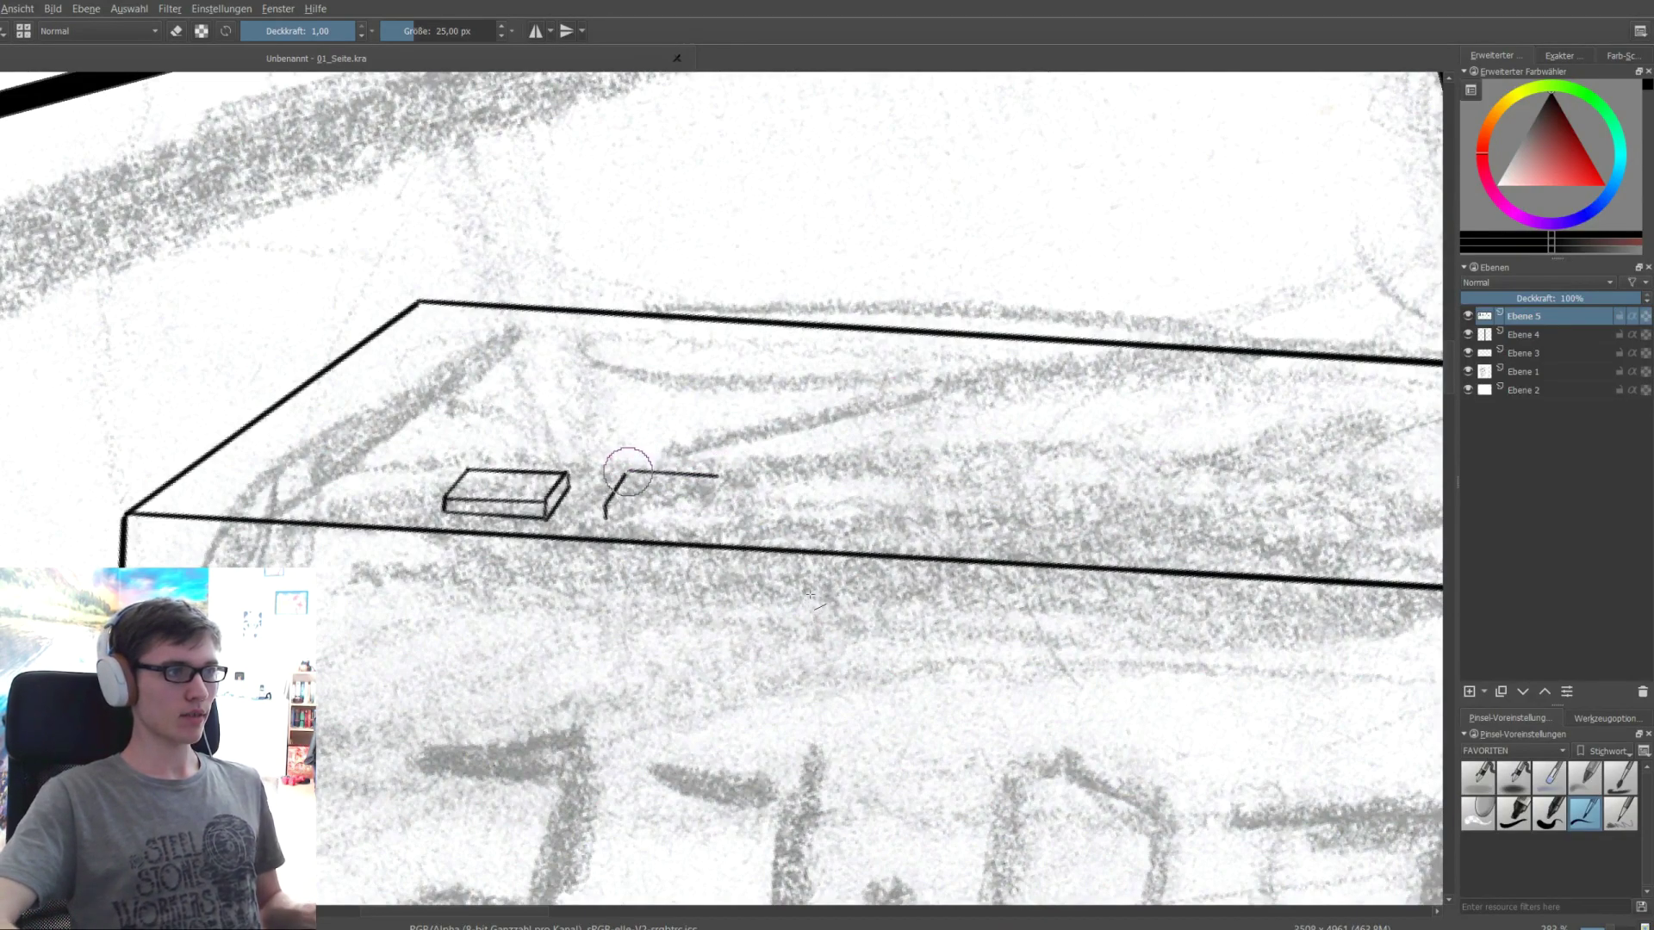
Step: Continue the second button on top of the alarm clock and add a straight line just below the upper edge of its front face
{"action": "mouse_move", "coordinate": [716, 476]}
{"action": "left_mouse_down"}
{"action": "mouse_move", "coordinate": [699, 516]}
{"action": "mouse_move", "coordinate": [607, 519]}
{"action": "mouse_move", "coordinate": [603, 538]}
{"action": "mouse_move", "coordinate": [696, 541]}
{"action": "left_mouse_up"}
{"action": "scroll", "coordinate": [655, 517], "scroll_direction": "down", "scroll_amount": 1}
{"action": "mouse_move", "coordinate": [1055, 618]}
{"action": "left_mouse_down"}
{"action": "mouse_move", "coordinate": [1065, 662]}
{"action": "mouse_move", "coordinate": [1026, 601]}
{"action": "left_mouse_up"}
{"action": "scroll", "coordinate": [784, 448], "scroll_direction": "up", "scroll_amount": 1}
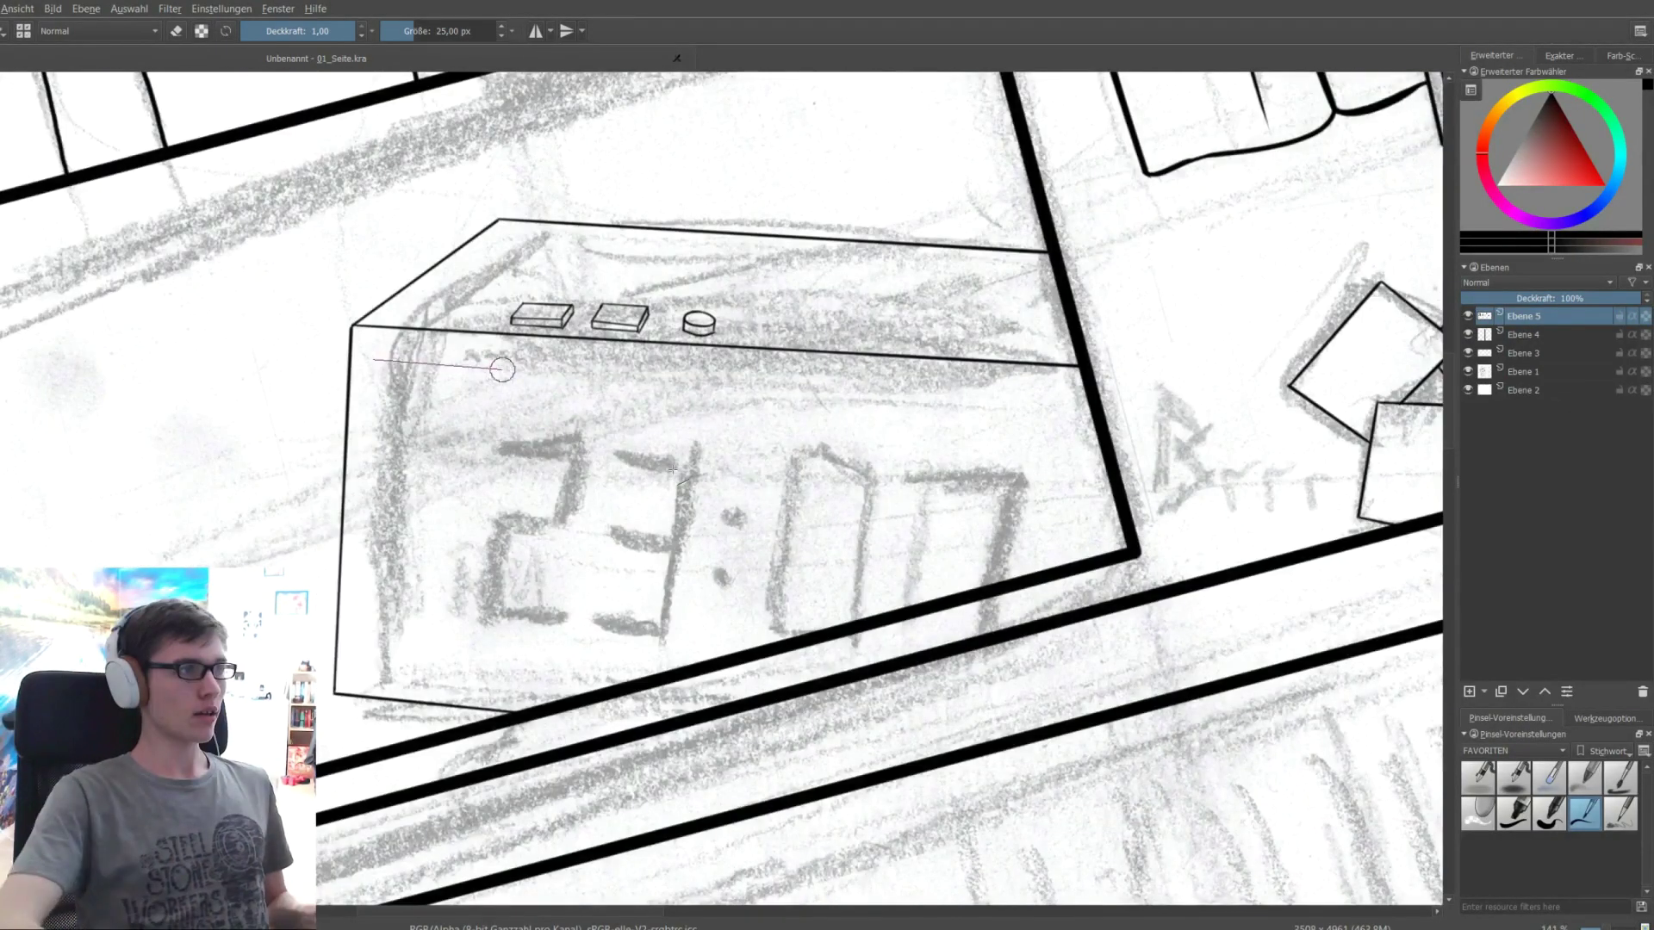
{"action": "left_click_drag", "start_coordinate": [373, 359], "coordinate": [1088, 401]}
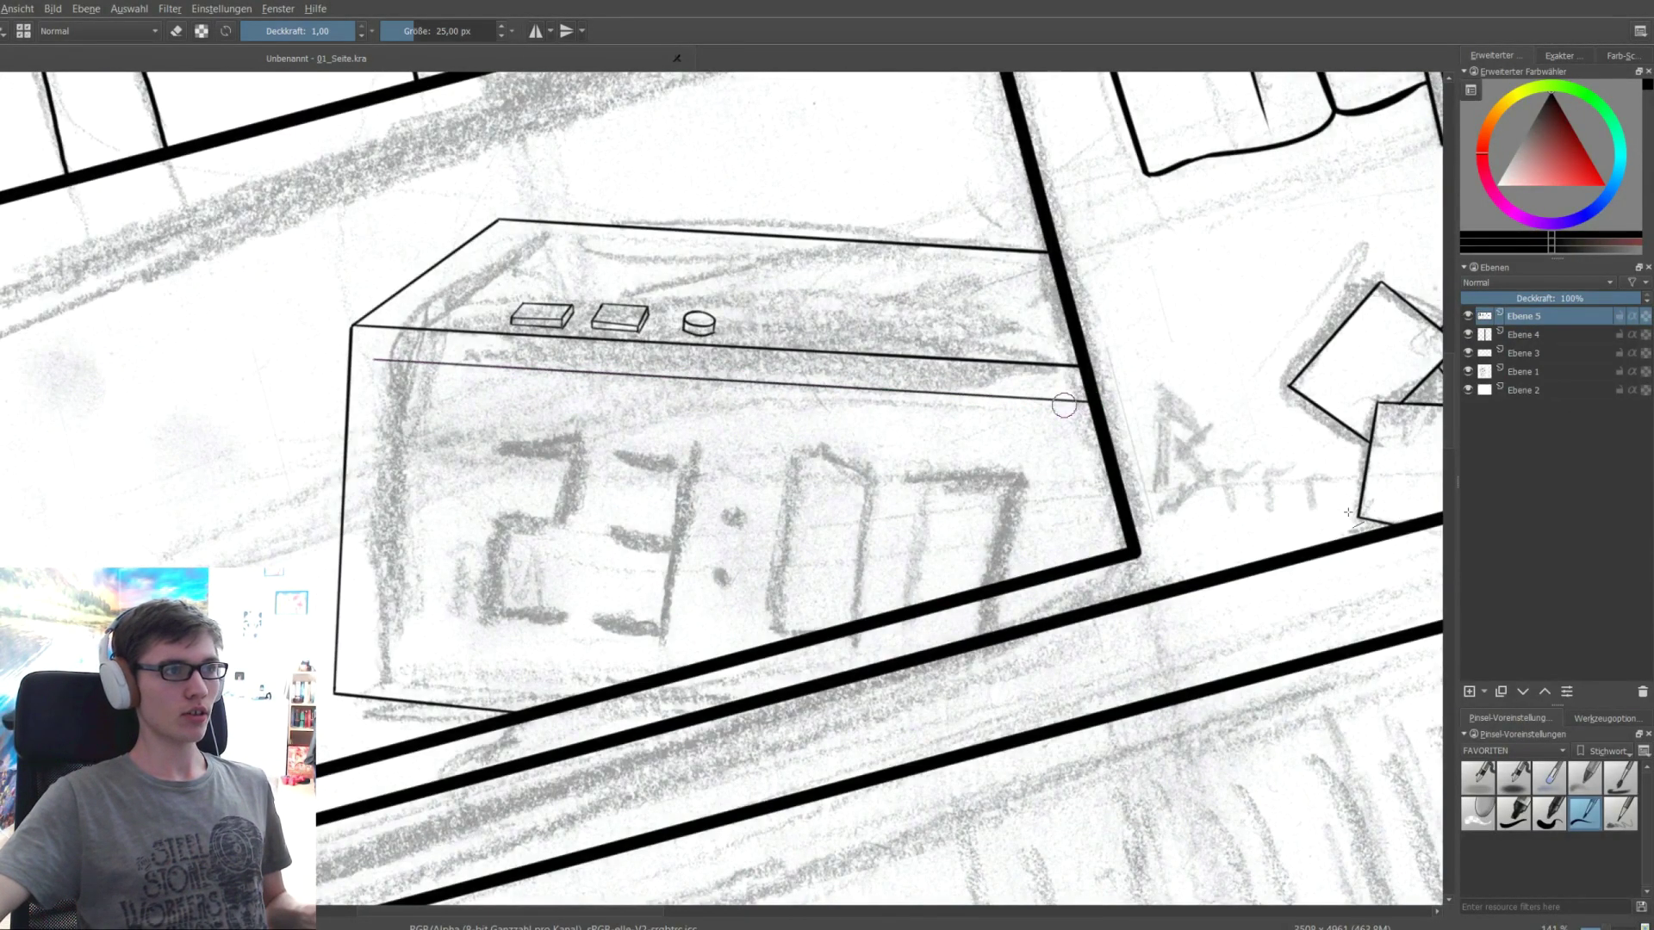
Step: Outline the top segment of the digit 3 on the alarm clock's display with straight lines
{"action": "scroll", "coordinate": [372, 360], "scroll_direction": "up", "scroll_amount": 6}
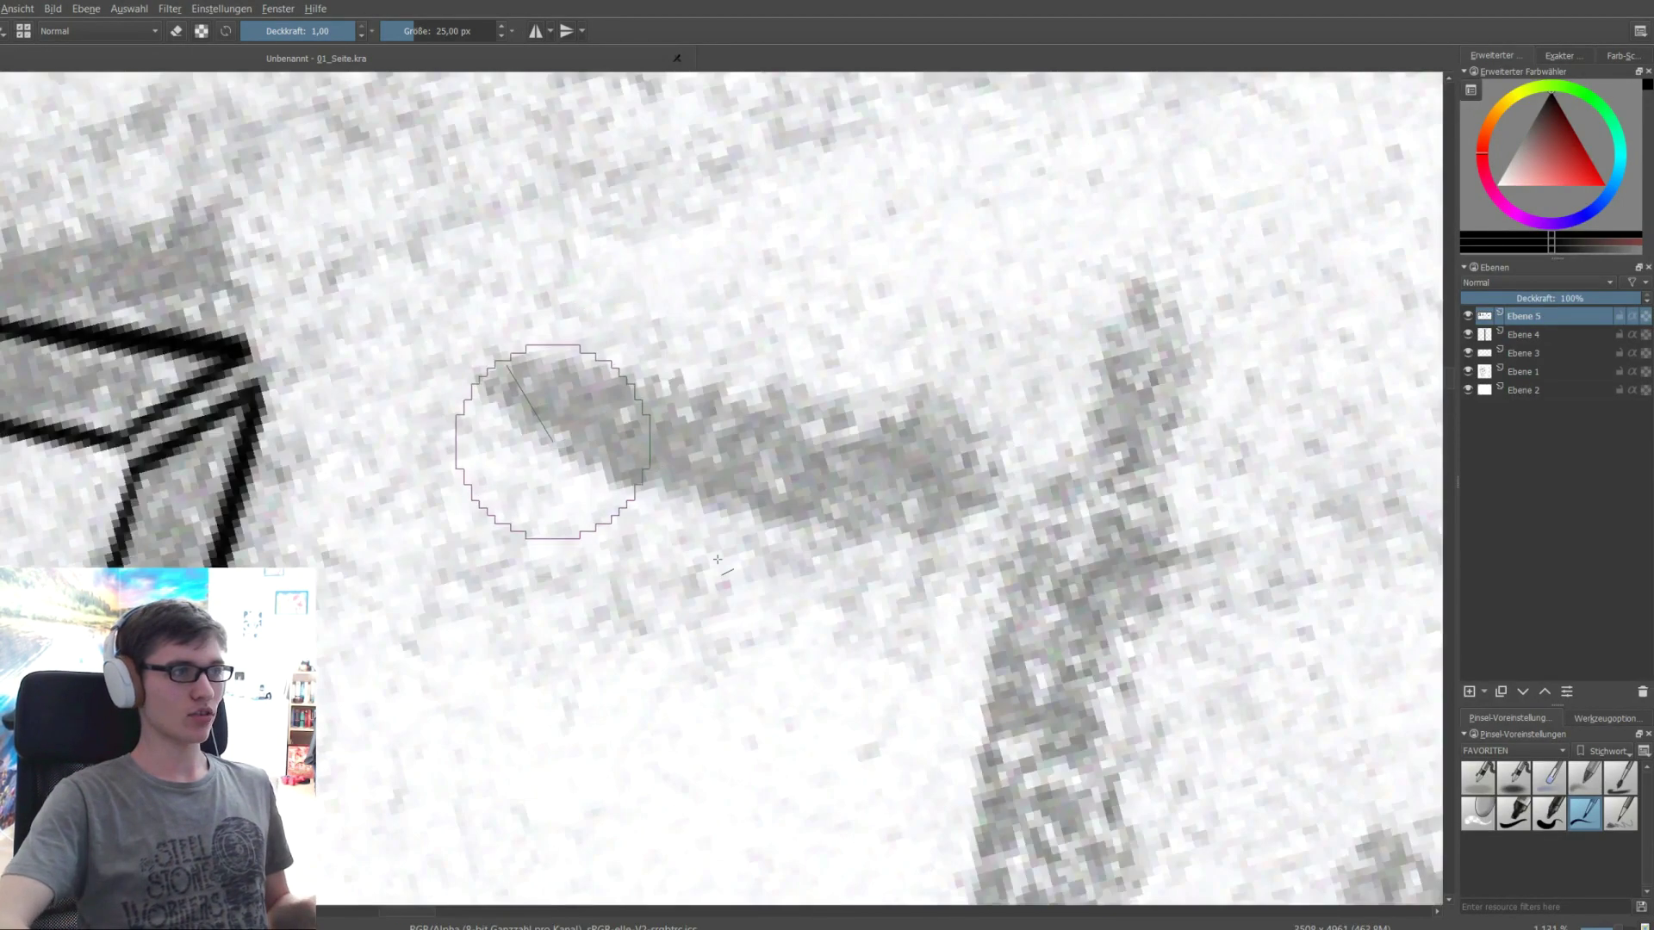
{"action": "mouse_move", "coordinate": [476, 415]}
{"action": "left_mouse_down"}
{"action": "mouse_move", "coordinate": [588, 515]}
{"action": "mouse_move", "coordinate": [983, 407]}
{"action": "left_mouse_up"}
{"action": "key", "text": "4"}
{"action": "left_click_drag", "start_coordinate": [441, 498], "coordinate": [952, 308]}
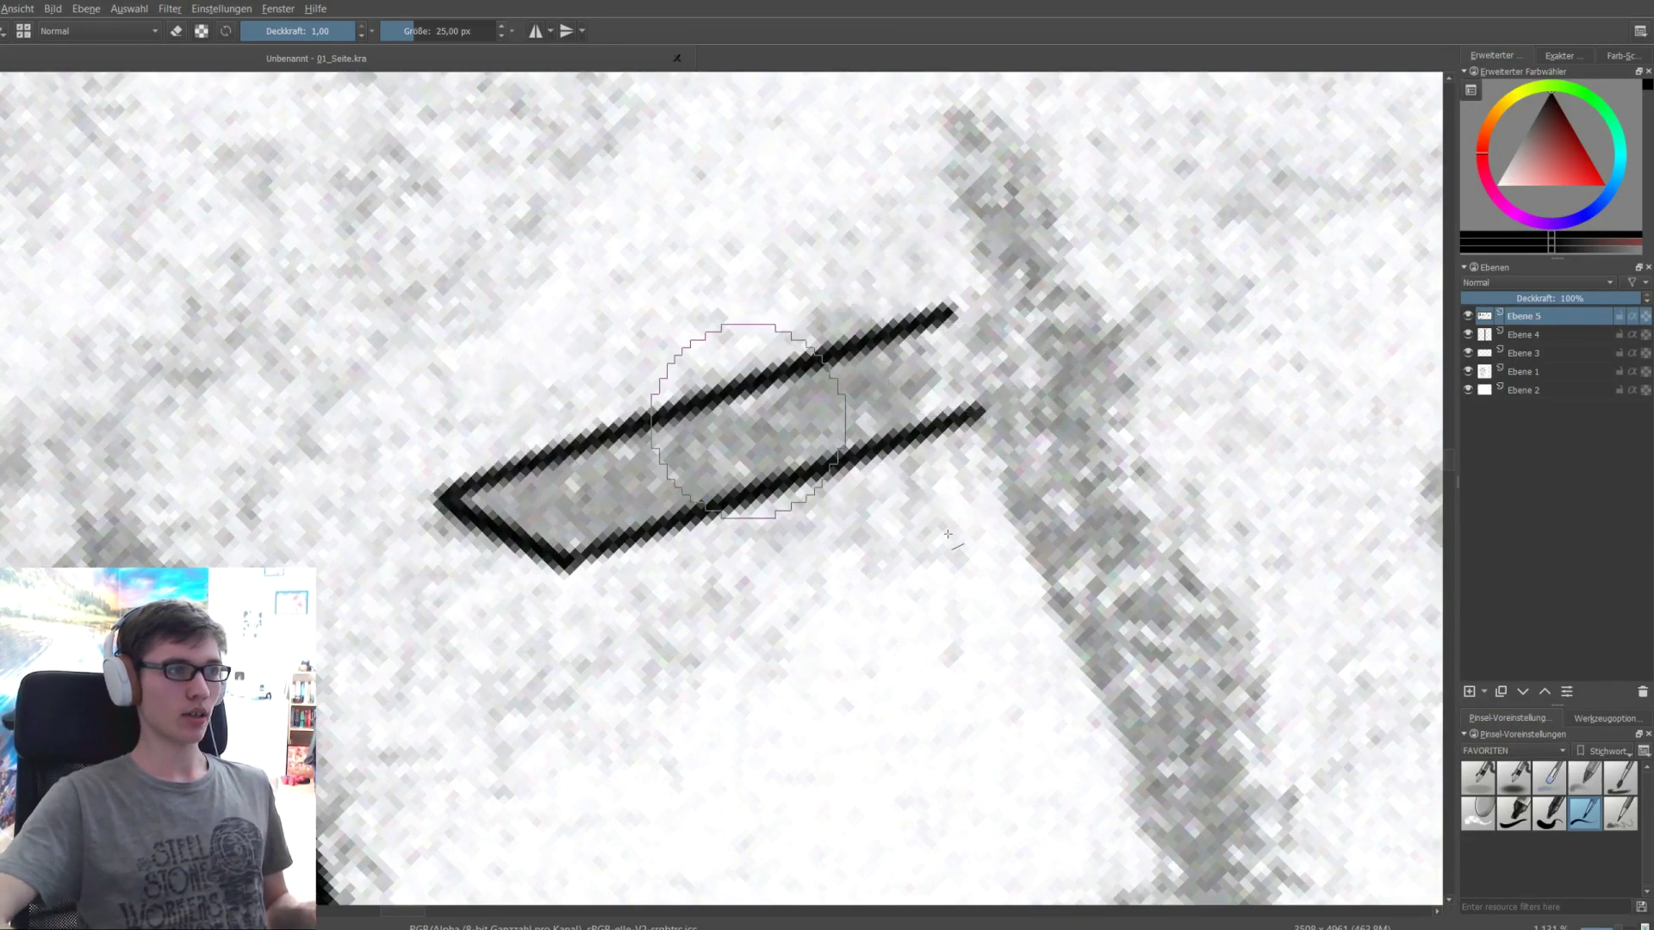
{"action": "mouse_move", "coordinate": [1022, 286]}
{"action": "left_mouse_down"}
{"action": "mouse_move", "coordinate": [1048, 278]}
{"action": "mouse_move", "coordinate": [980, 406]}
{"action": "left_mouse_up"}
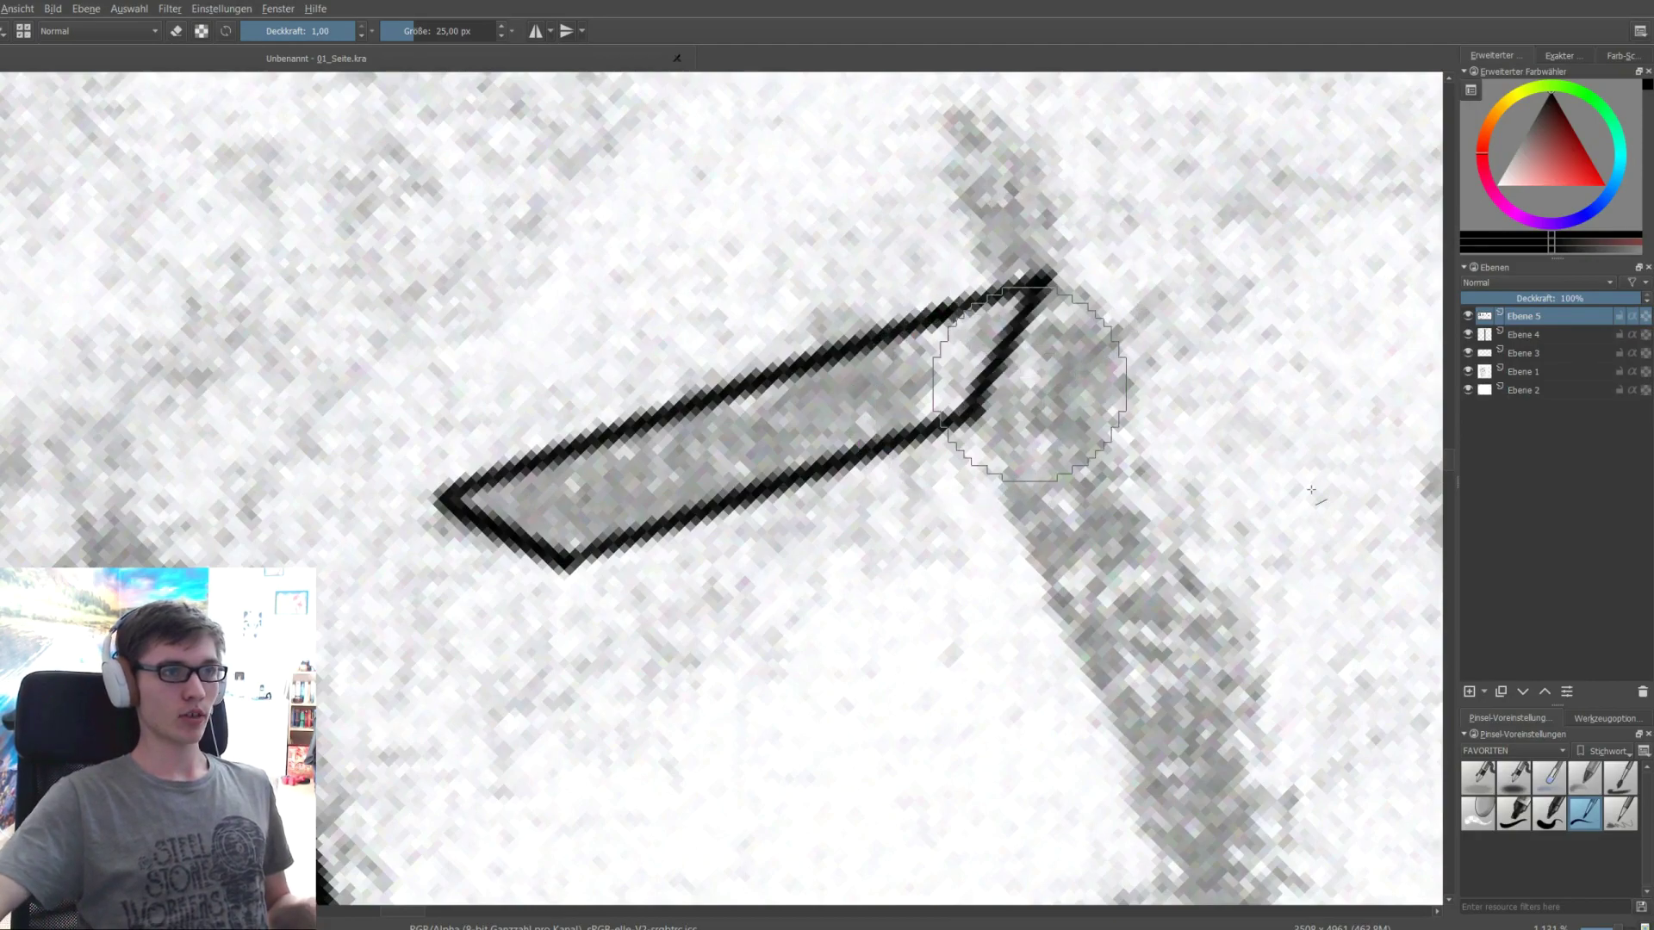
{"action": "key", "text": "6"}
{"action": "key", "text": "minus"}
{"action": "key", "text": "4"}
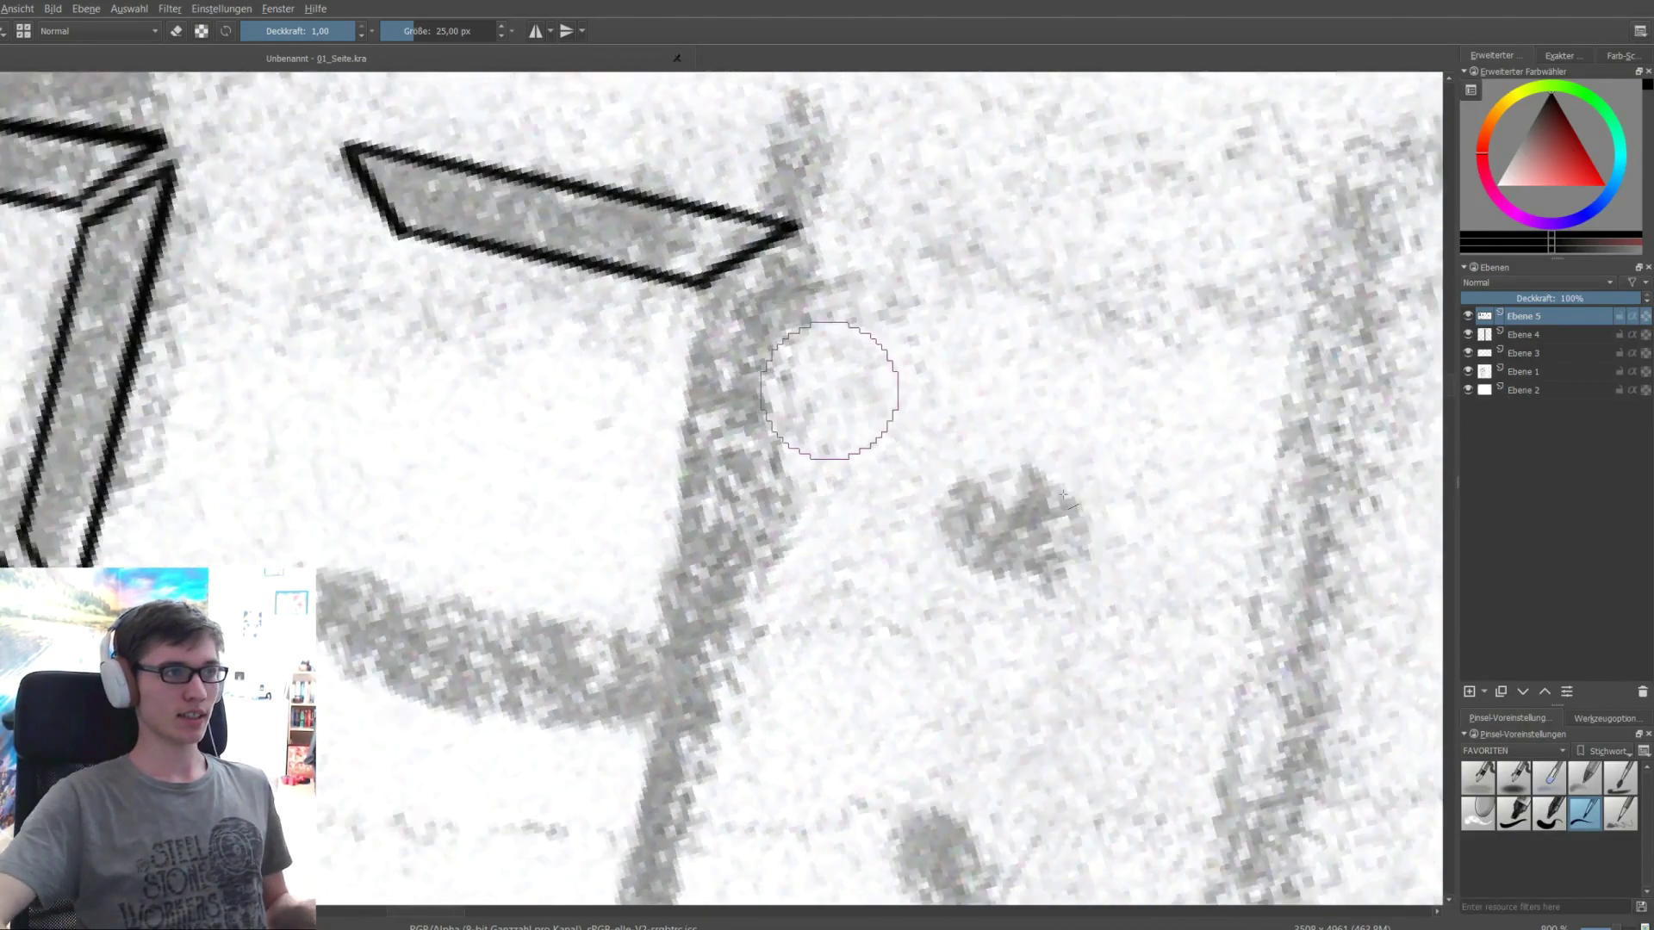
Step: Outline the right-hand segments of the digit 3 on the alarm clock's display with straight lines
{"action": "key", "text": "plus"}
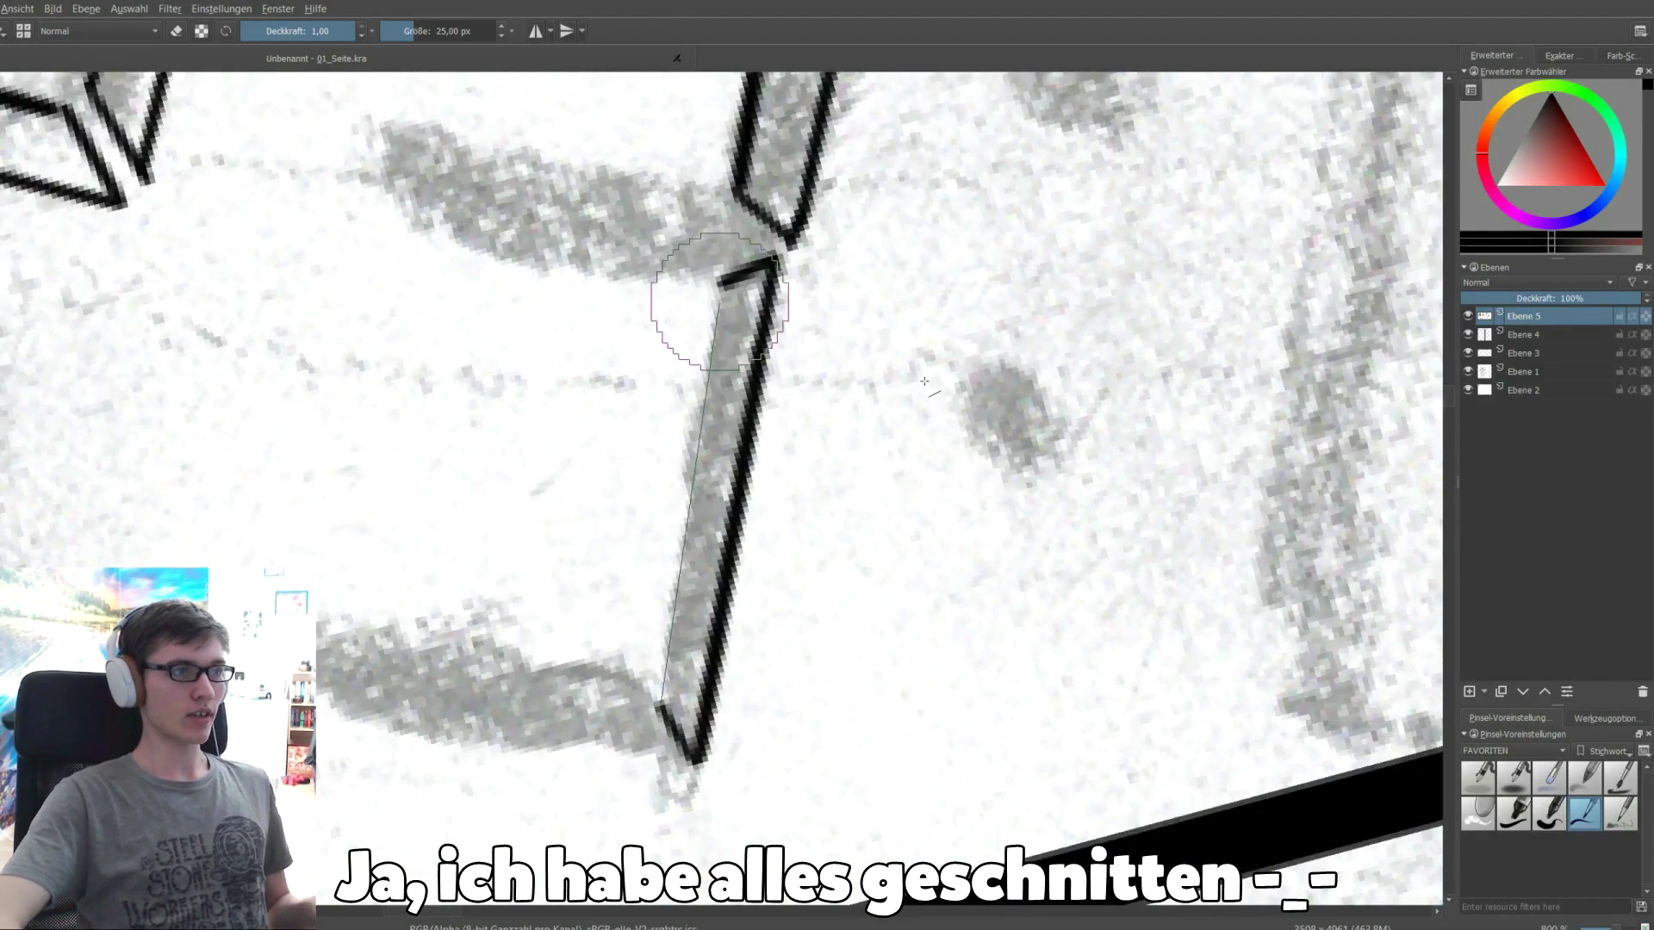
{"action": "left_click_drag", "start_coordinate": [720, 280], "coordinate": [720, 280]}
{"action": "key", "text": "4"}
{"action": "key", "text": "4"}
{"action": "mouse_move", "coordinate": [1019, 572]}
{"action": "left_mouse_down"}
{"action": "mouse_move", "coordinate": [1088, 476]}
{"action": "mouse_move", "coordinate": [1101, 417]}
{"action": "left_mouse_up"}
{"action": "key", "text": "plus"}
{"action": "key", "text": "4"}
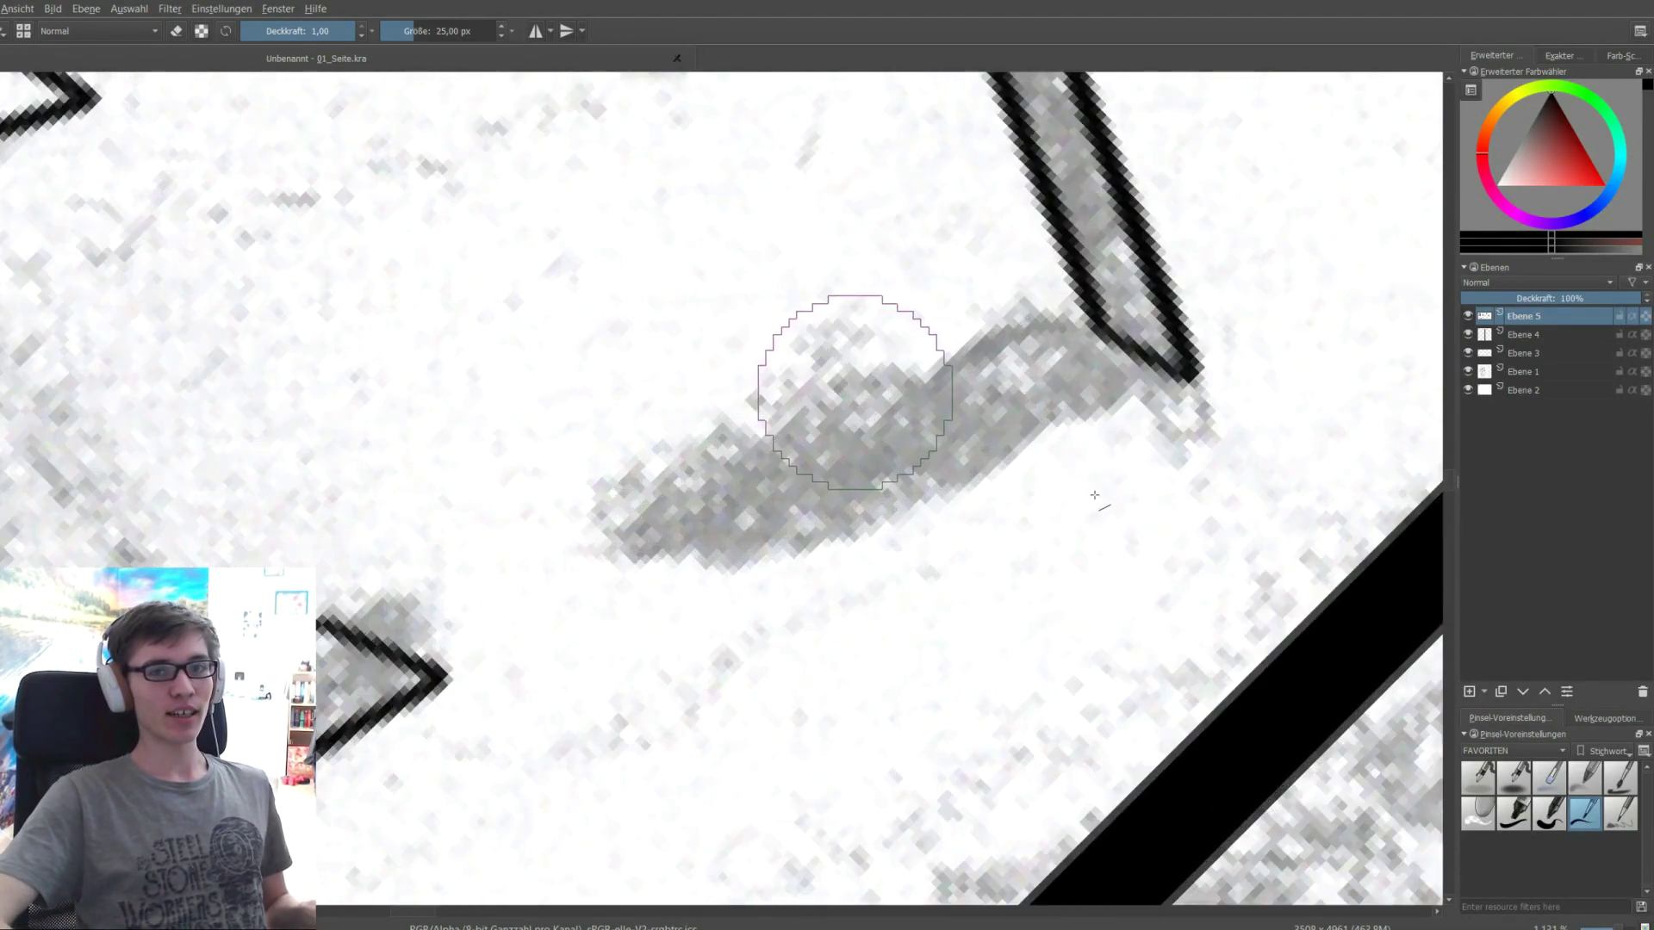
Step: Outline the bottom segment of the digit 3 with straight lines along the pencil sketch
{"action": "key", "text": "4"}
{"action": "key", "text": "minus"}
{"action": "key", "text": "plus"}
{"action": "key", "text": "plus"}
{"action": "left_click_drag", "start_coordinate": [1060, 479], "coordinate": [1059, 572]}
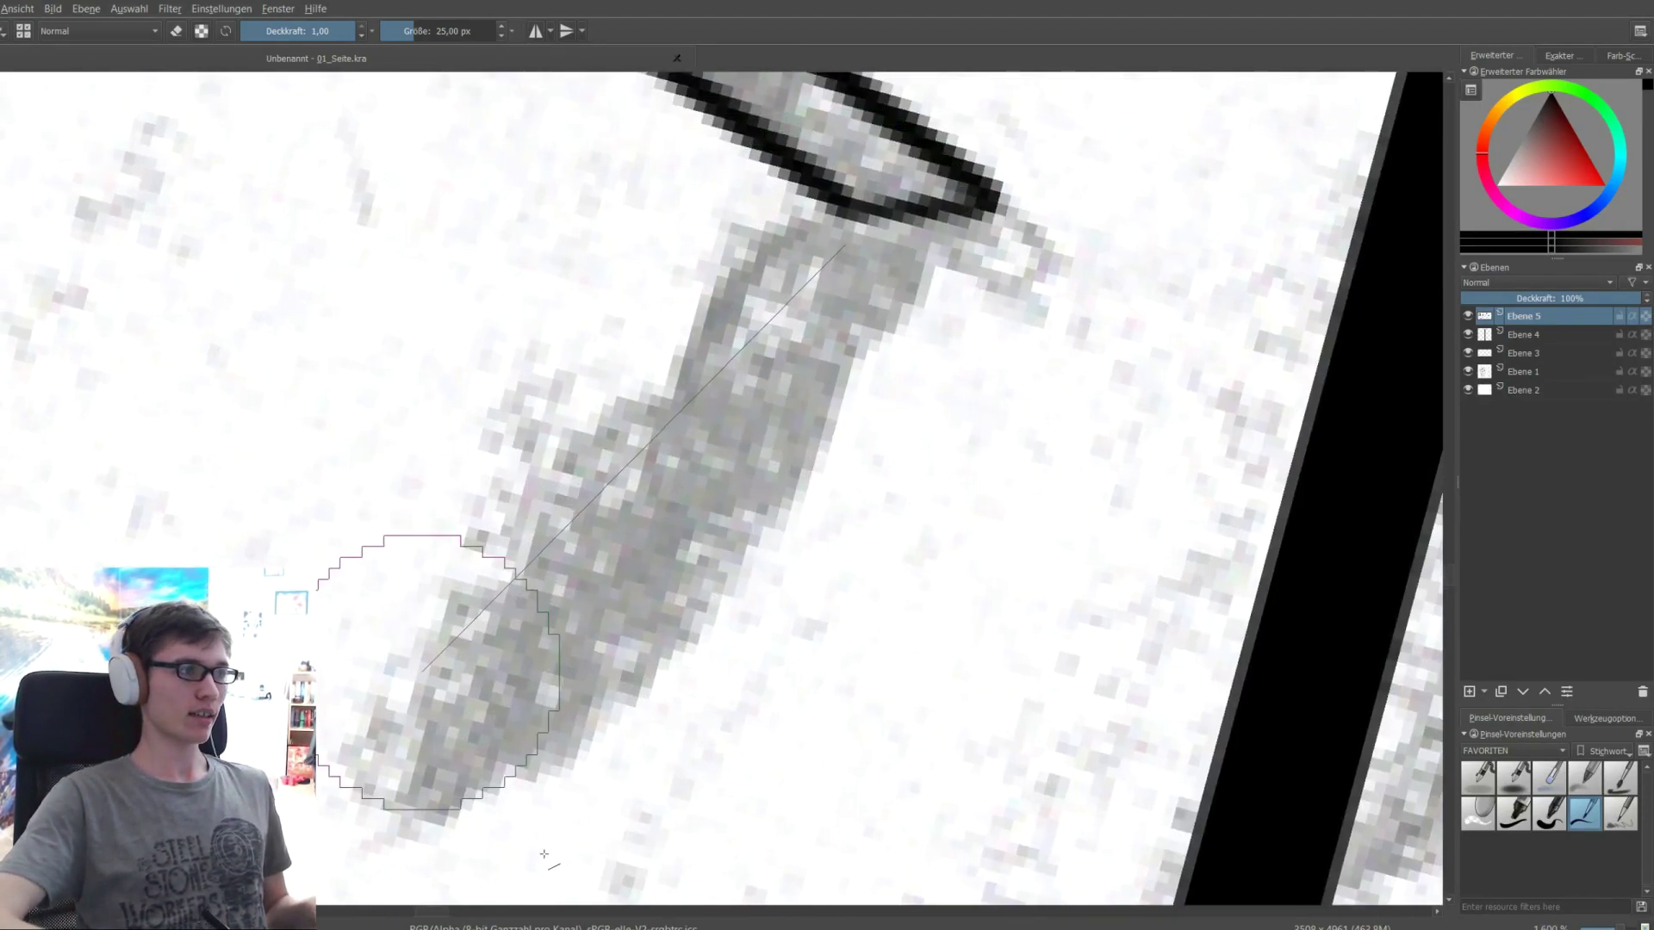
Step: Ink the end and lower edge of the digit 3's middle segment with straight lines
{"action": "key", "text": "6"}
{"action": "mouse_move", "coordinate": [945, 546]}
{"action": "left_mouse_down"}
{"action": "mouse_move", "coordinate": [945, 483]}
{"action": "mouse_move", "coordinate": [681, 560]}
{"action": "left_mouse_up"}
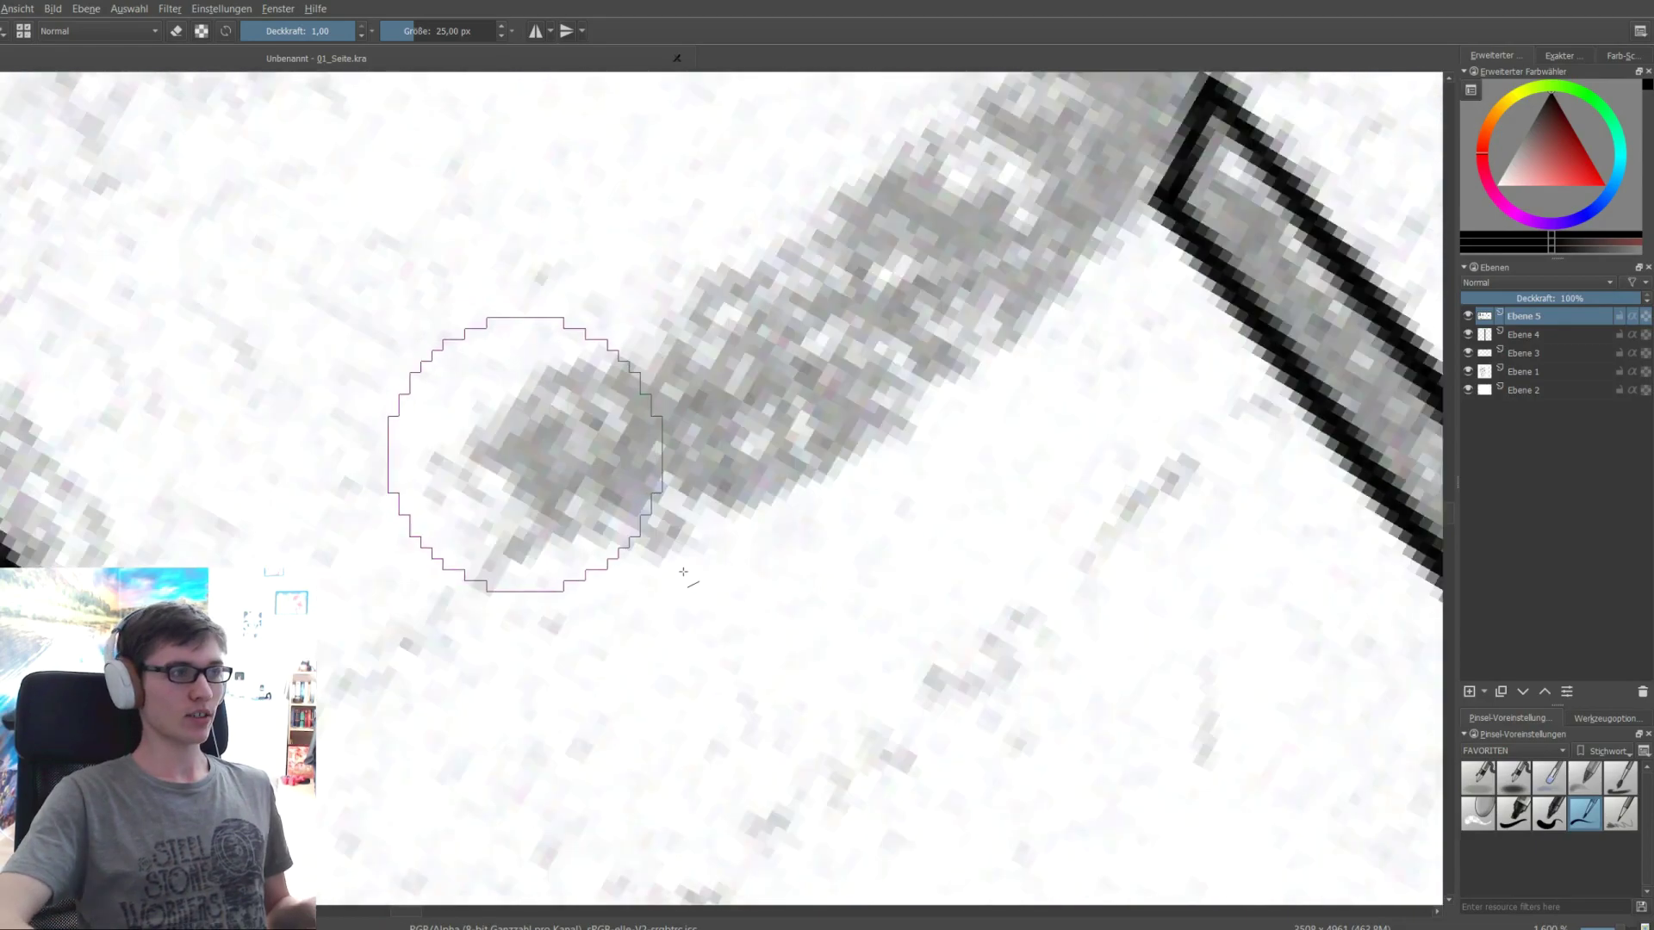
{"action": "left_click_drag", "start_coordinate": [526, 423], "coordinate": [510, 573]}
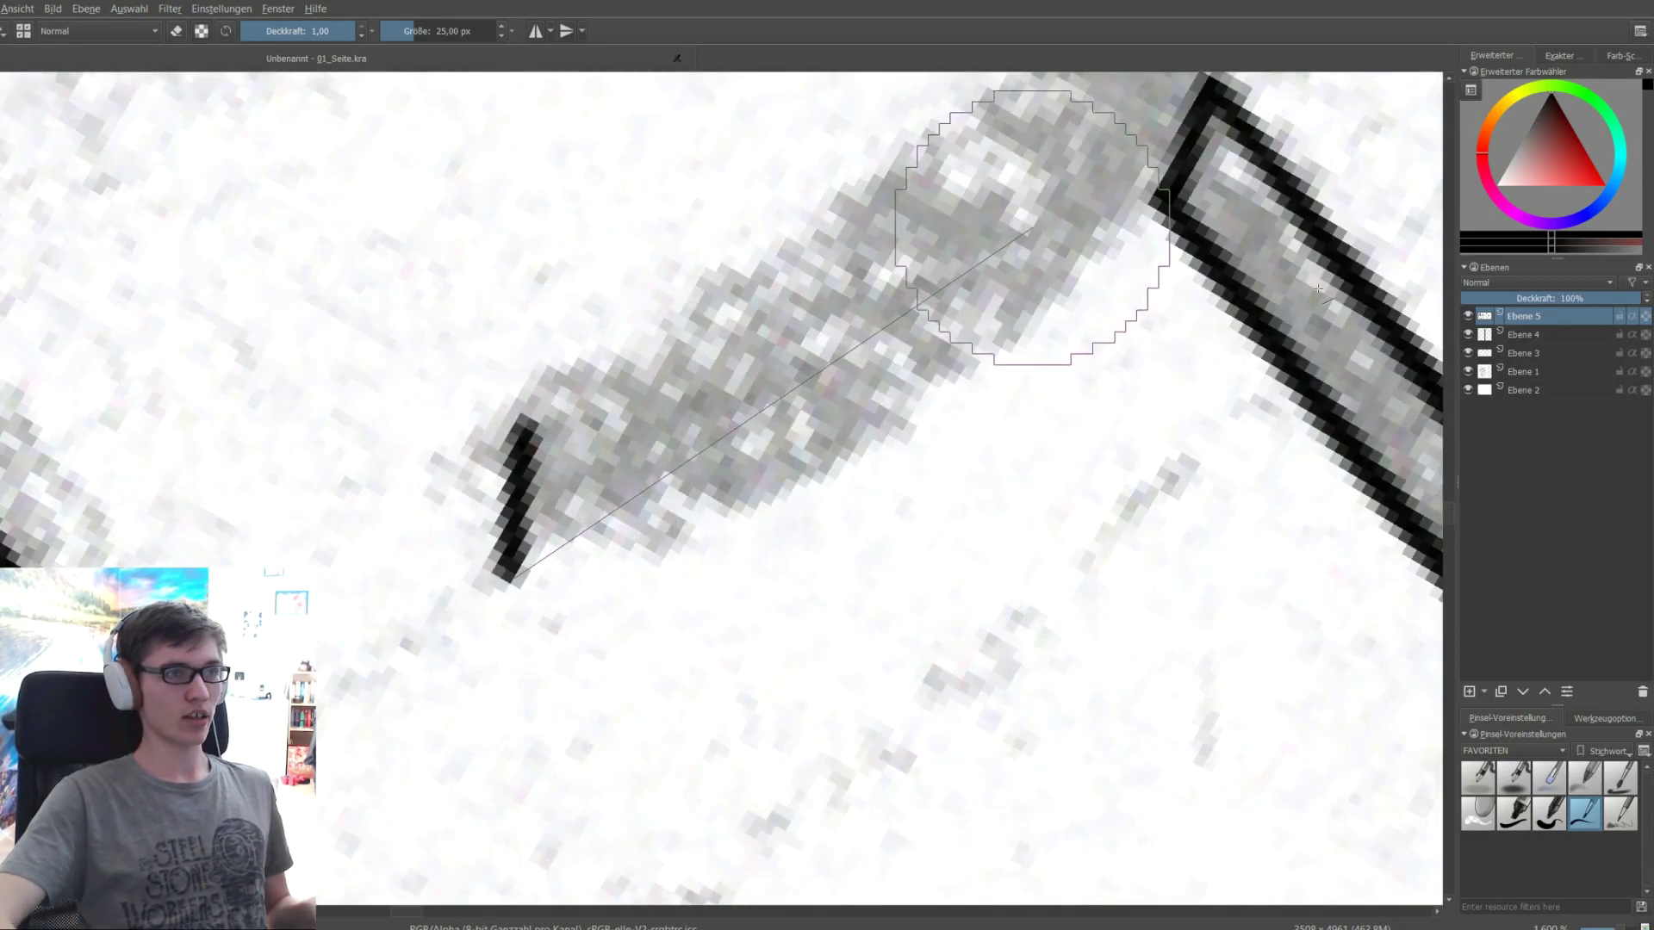
{"action": "left_click", "coordinate": [1080, 222], "text": "shift"}
Step: Outline the top segment of the digit 0 on the alarm clock's display with straight lines
{"action": "key", "text": "minus"}
{"action": "key", "text": "minus"}
{"action": "key", "text": "minus"}
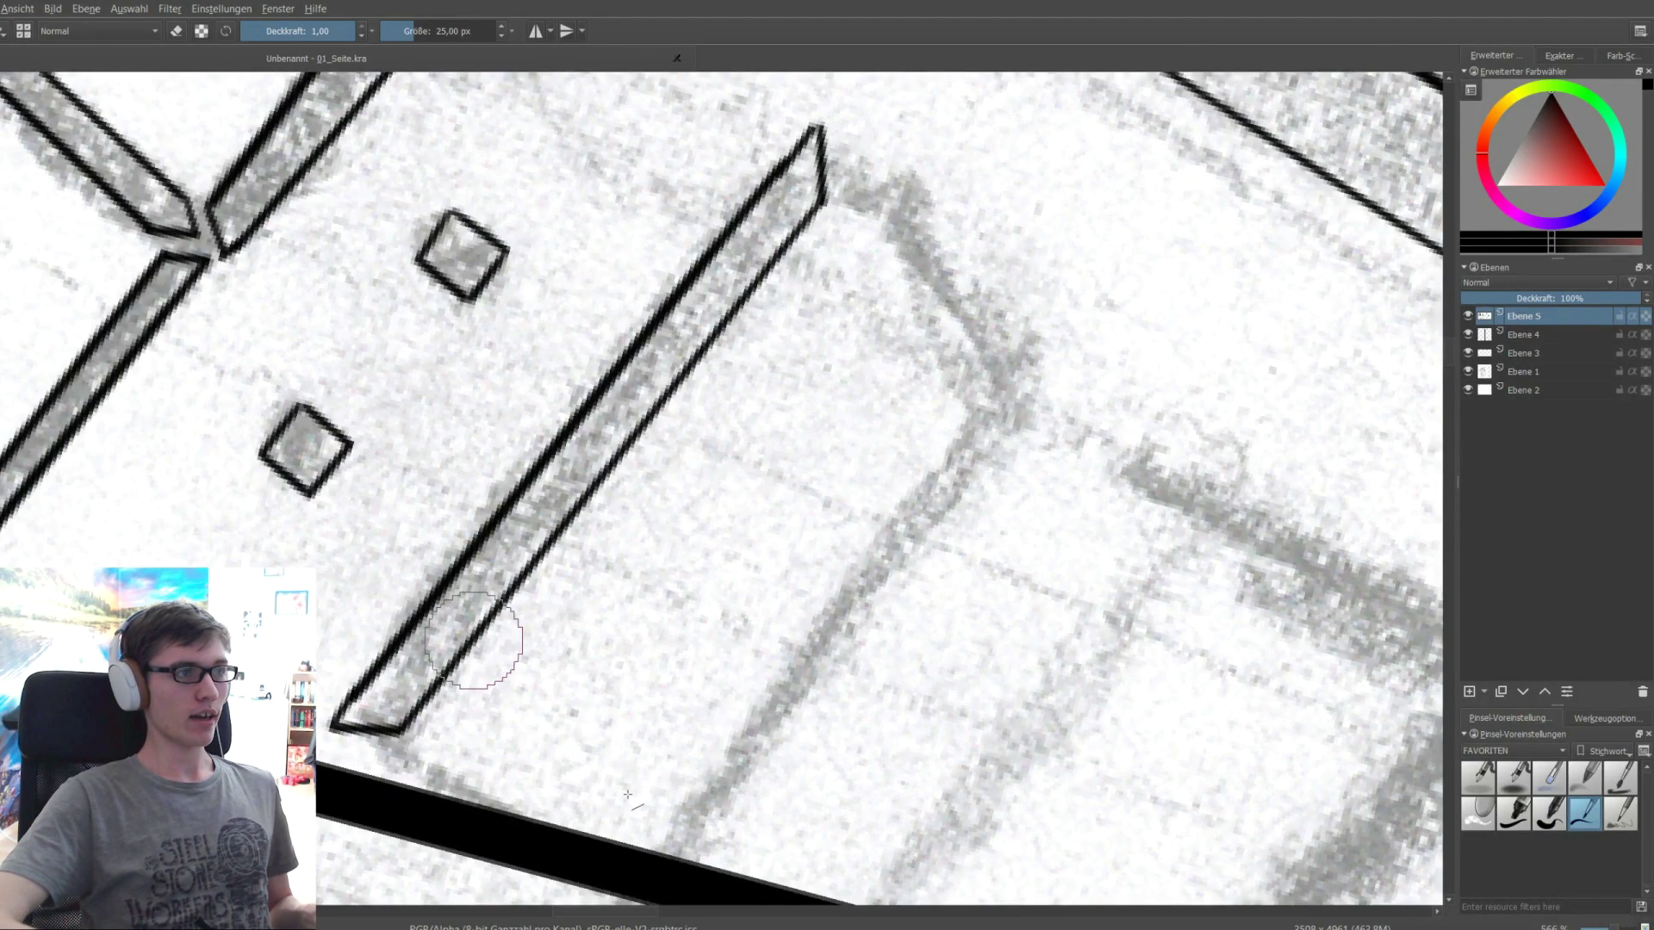
{"action": "key", "text": "4"}
{"action": "key", "text": "4"}
{"action": "key", "text": "4"}
{"action": "key", "text": "4"}
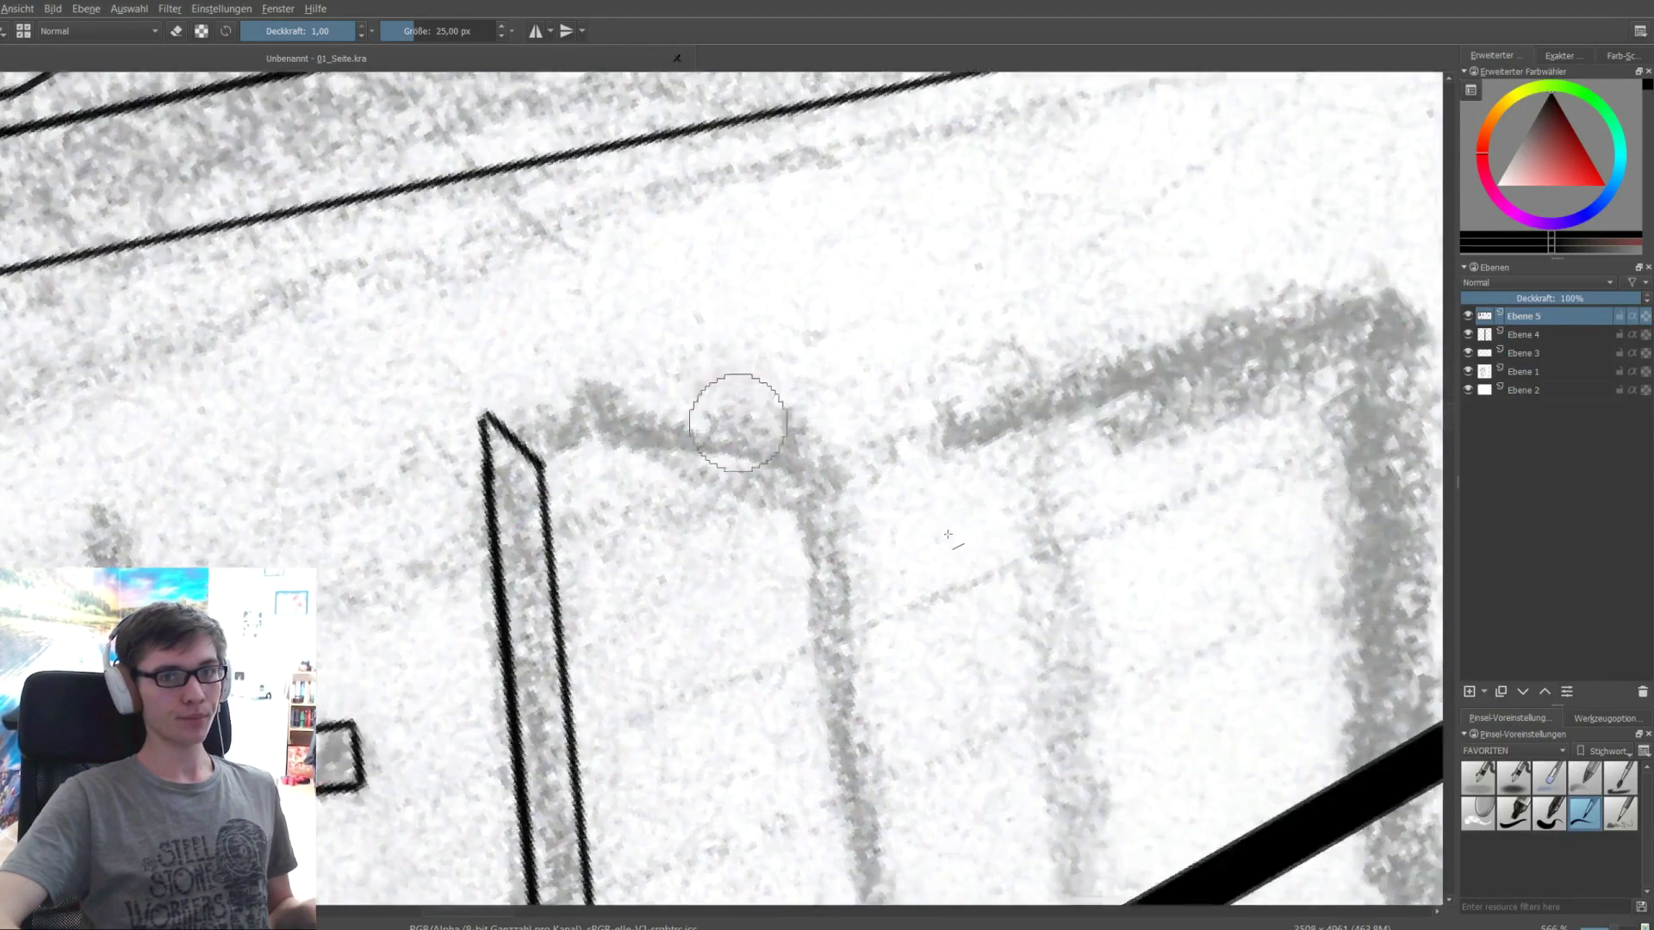
{"action": "key", "text": "4"}
{"action": "scroll", "coordinate": [775, 387], "scroll_direction": "down", "scroll_amount": 2}
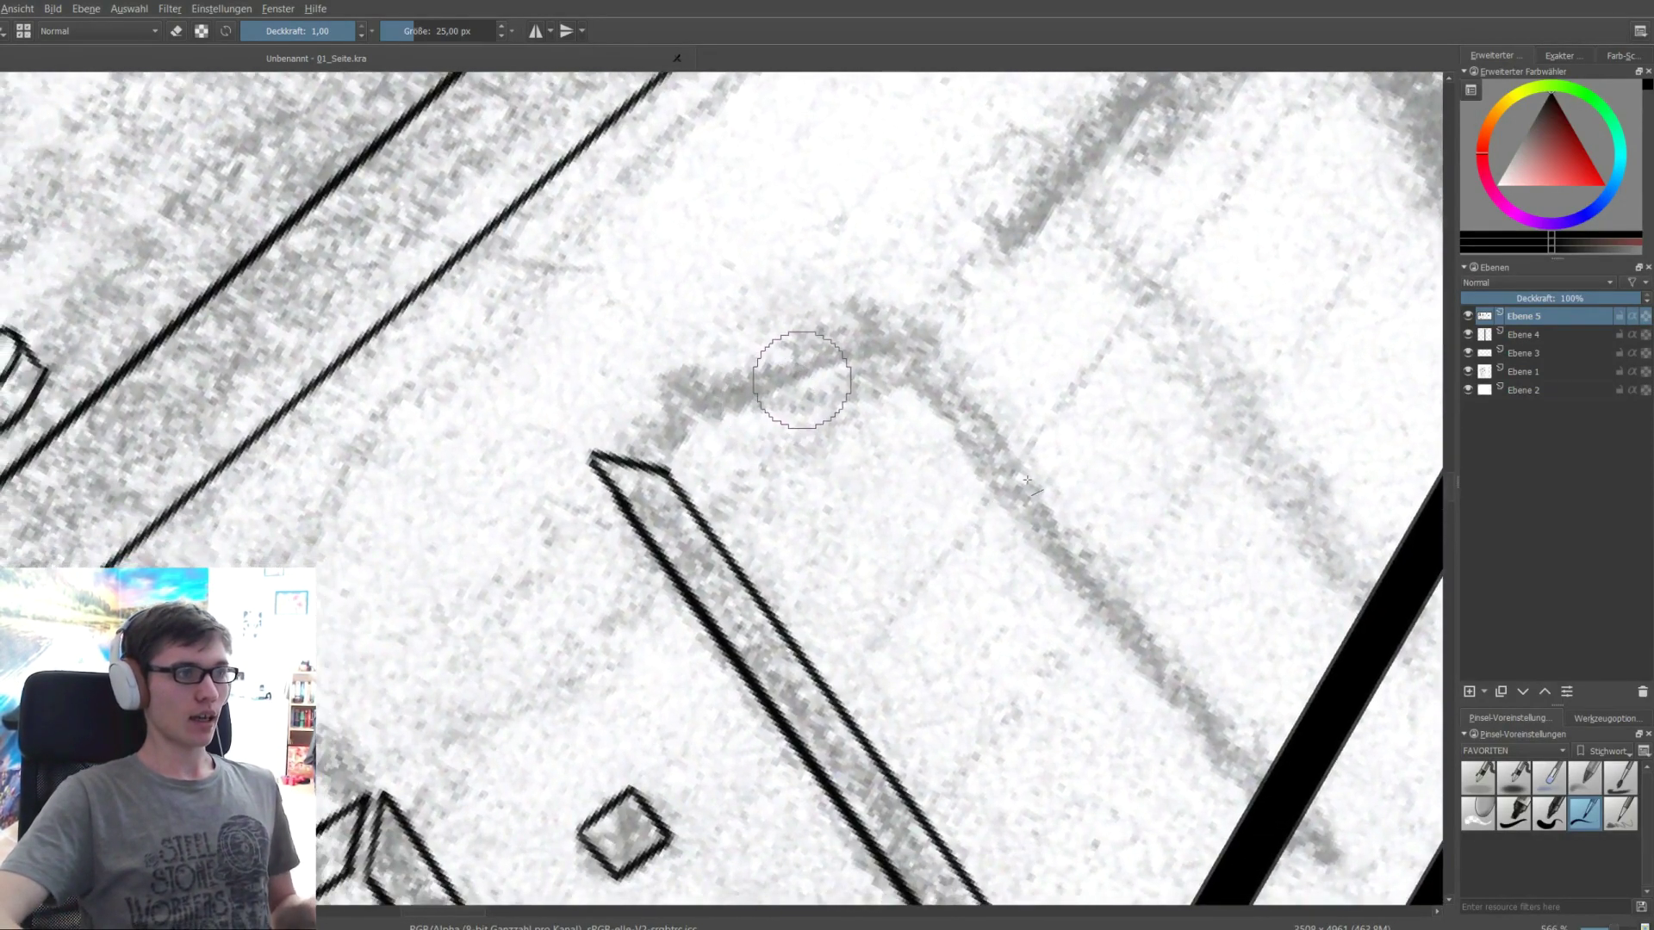
{"action": "key", "text": "4"}
{"action": "key", "text": "4"}
{"action": "scroll", "coordinate": [634, 524], "scroll_direction": "up", "scroll_amount": 2}
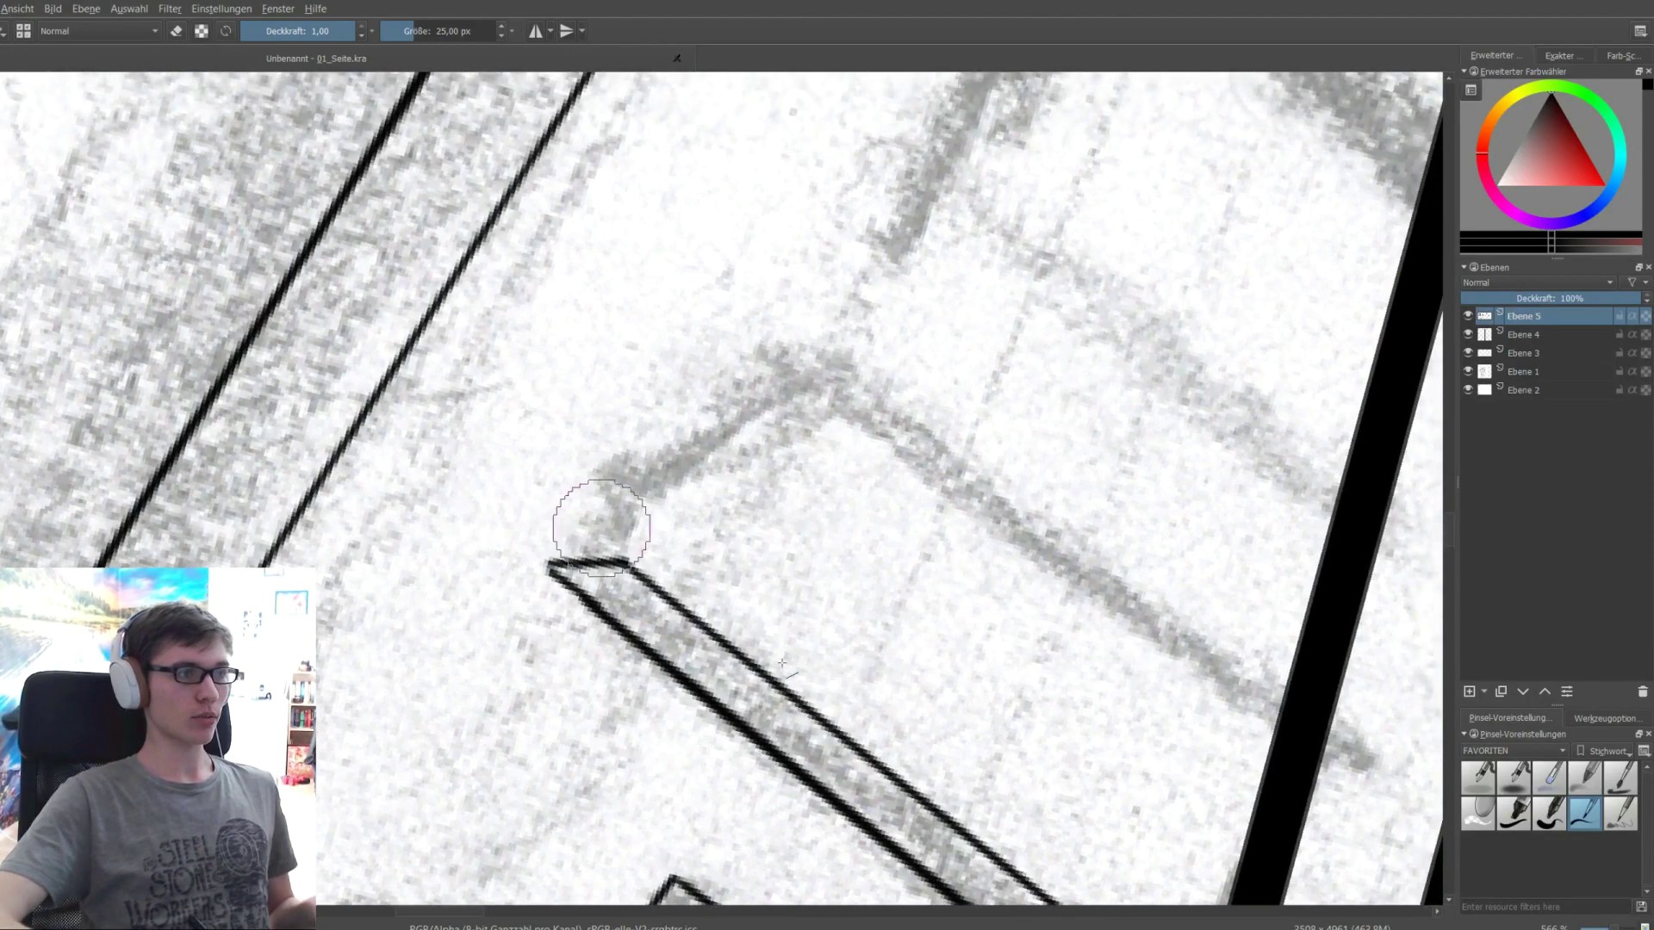
{"action": "left_click_drag", "start_coordinate": [629, 542], "coordinate": [828, 392]}
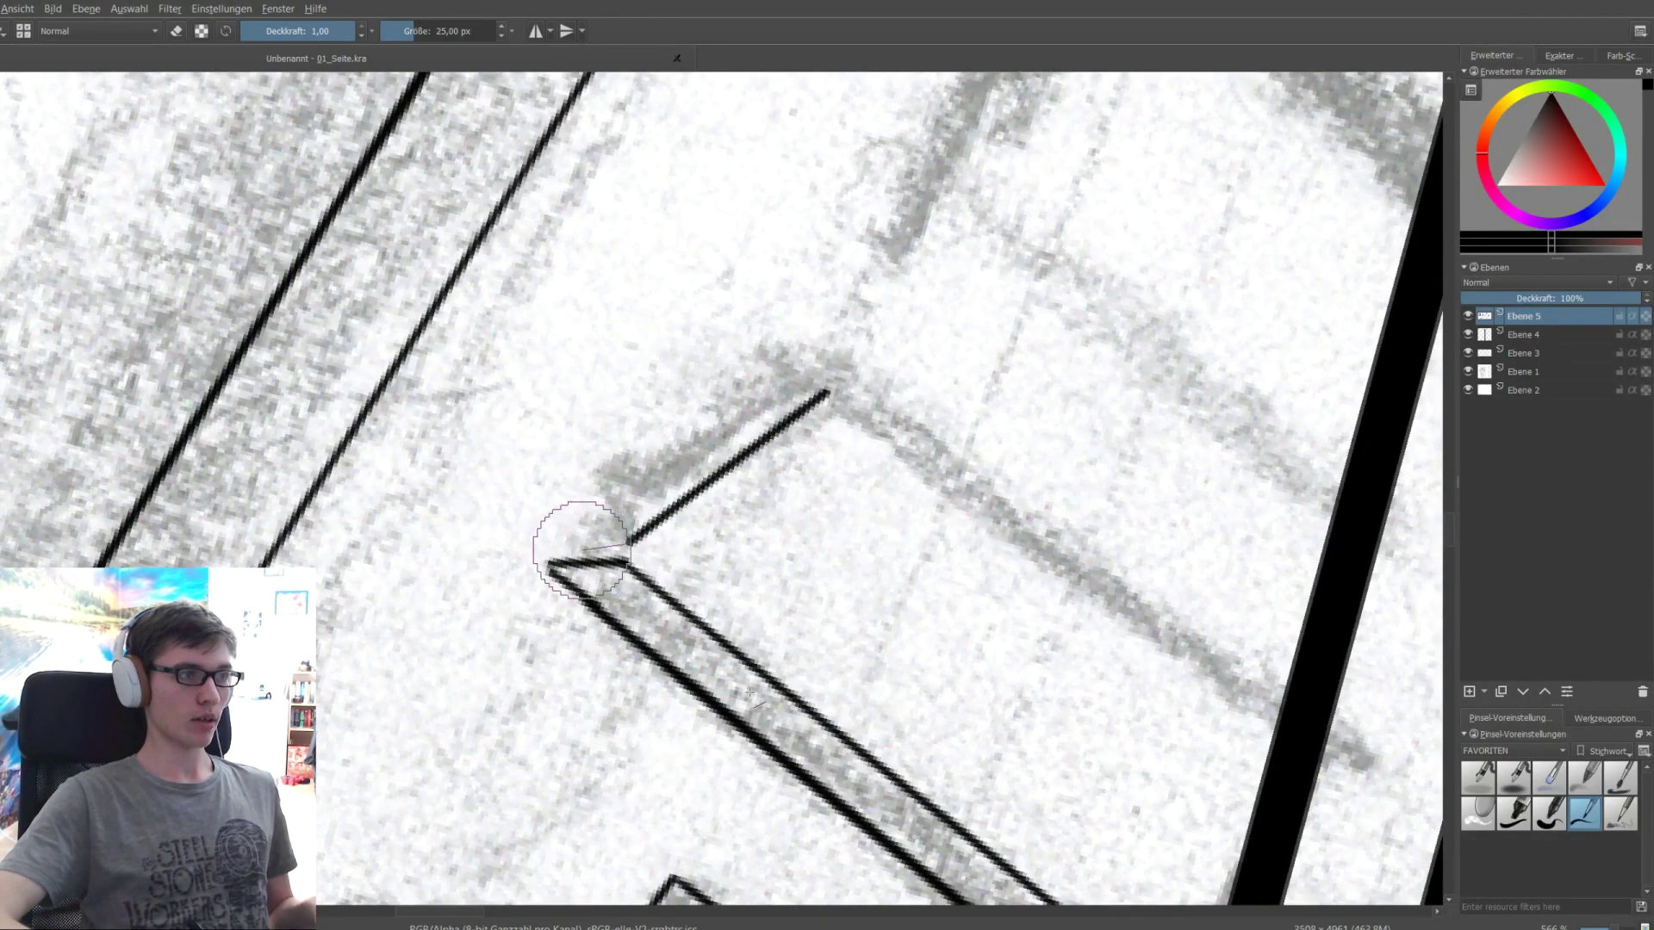
{"action": "left_click_drag", "start_coordinate": [558, 547], "coordinate": [823, 332]}
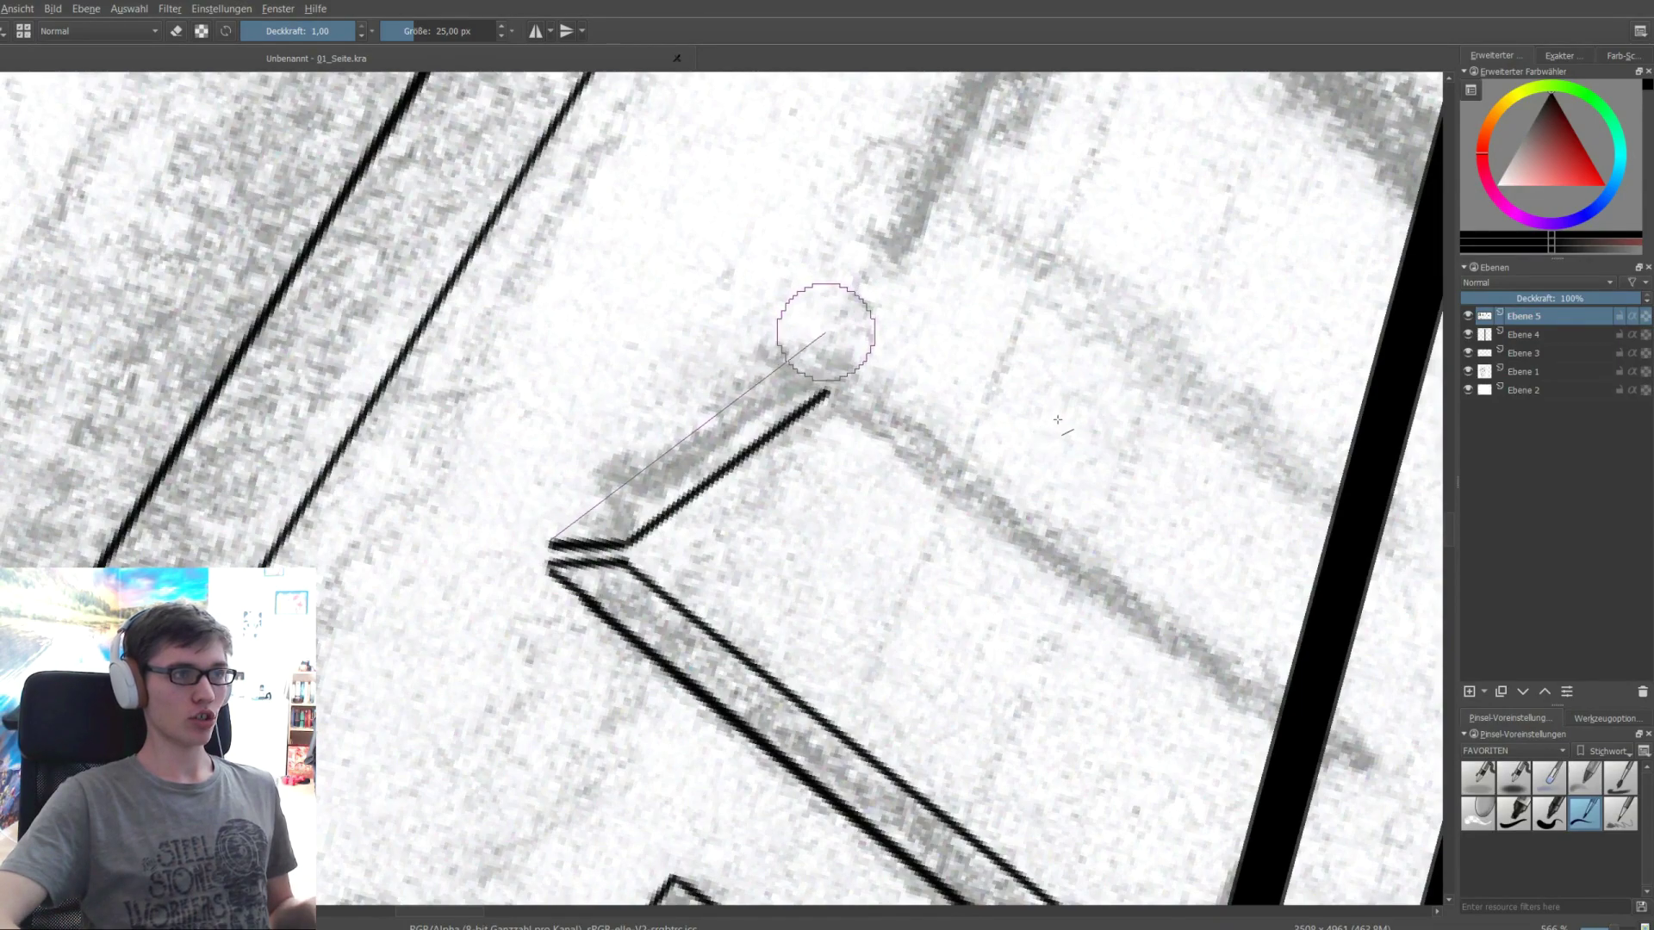
{"action": "left_click_drag", "start_coordinate": [829, 394], "coordinate": [823, 334]}
Step: Continue outlining the digit 0 with straight lines along its right-hand and lower segments
{"action": "key", "text": "6"}
{"action": "key", "text": "6"}
{"action": "key", "text": "6"}
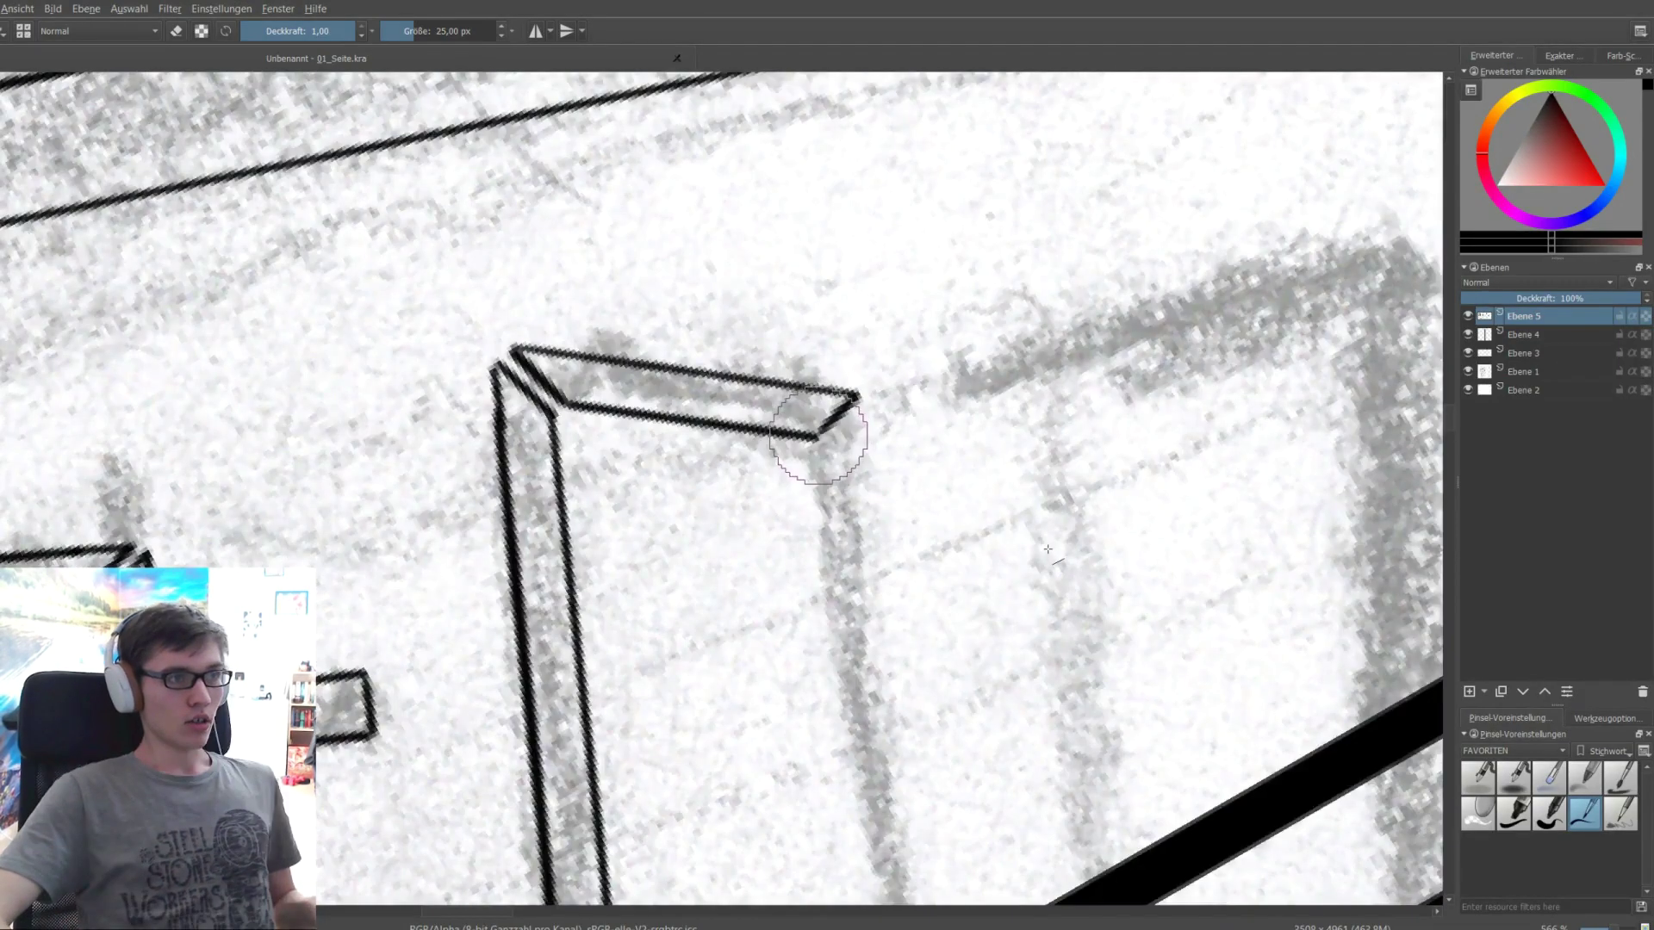
{"action": "left_click_drag", "start_coordinate": [837, 415], "coordinate": [825, 381]}
{"action": "key", "text": "6"}
{"action": "key", "text": "6"}
{"action": "left_click_drag", "start_coordinate": [818, 656], "coordinate": [948, 544]}
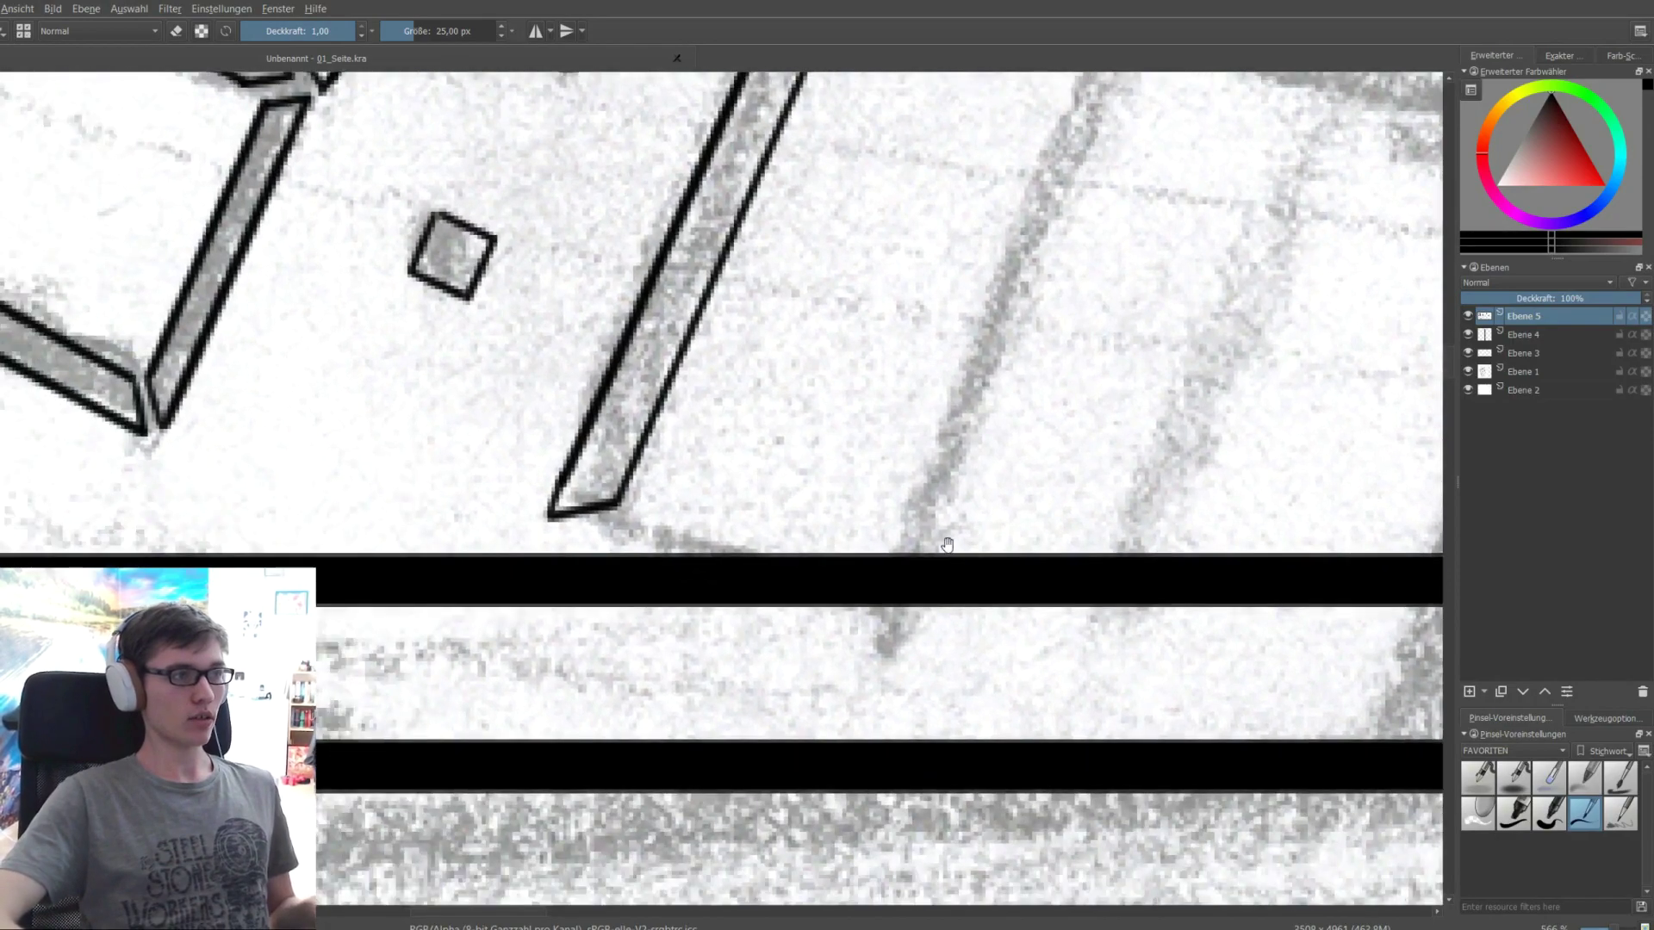
{"action": "mouse_move", "coordinate": [732, 562]}
{"action": "left_mouse_down"}
{"action": "mouse_move", "coordinate": [585, 527]}
{"action": "mouse_move", "coordinate": [629, 525]}
{"action": "mouse_move", "coordinate": [576, 536]}
{"action": "mouse_move", "coordinate": [729, 505]}
{"action": "mouse_move", "coordinate": [840, 426]}
{"action": "left_mouse_up"}
{"action": "key", "text": "6"}
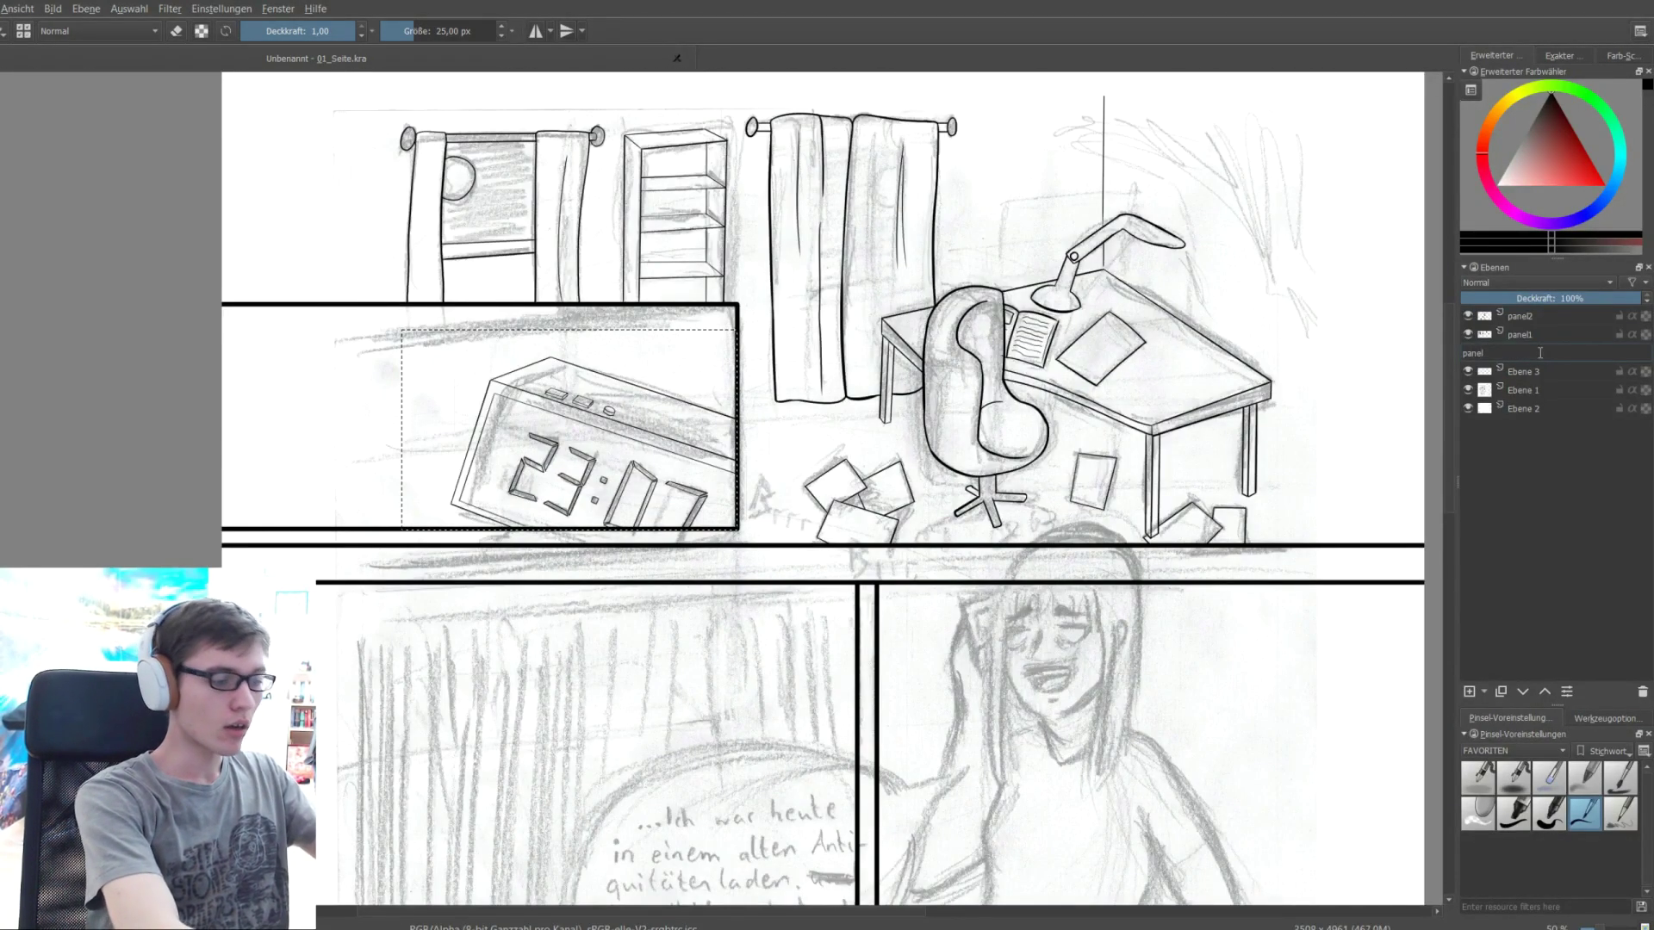
Step: Rename the panel border layer as panelaufteilung and make the topmost layer active
{"action": "type", "text": "aufteilung"}
{"action": "key", "text": "Return"}
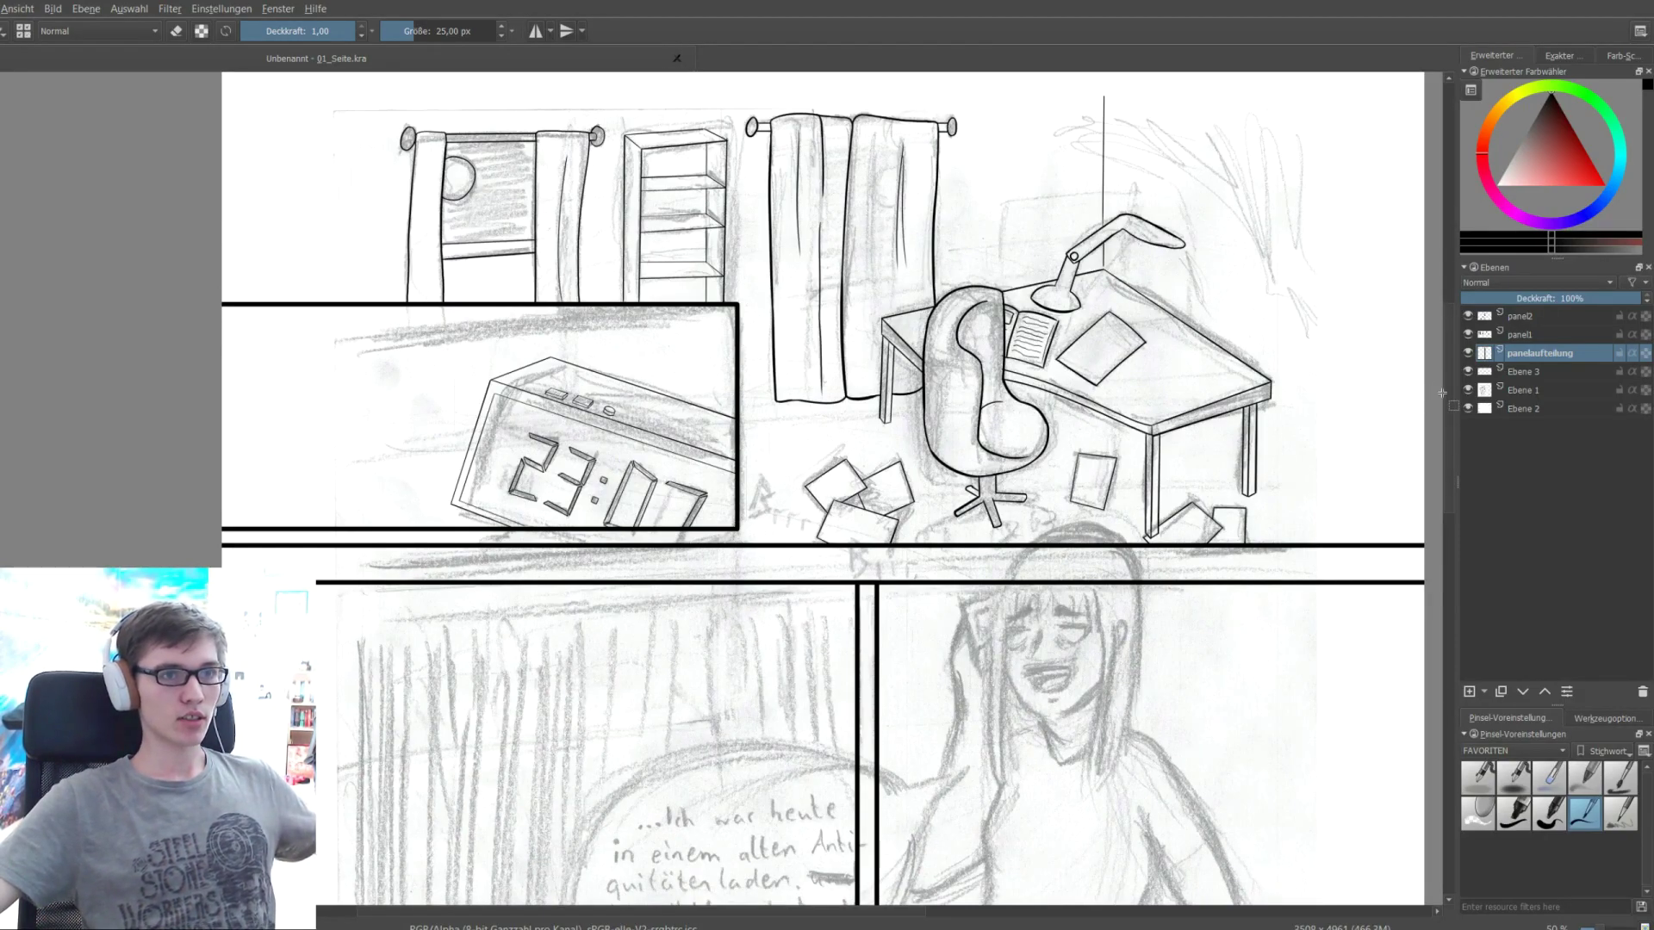
{"action": "scroll", "coordinate": [1442, 393], "scroll_direction": "down", "scroll_amount": 1}
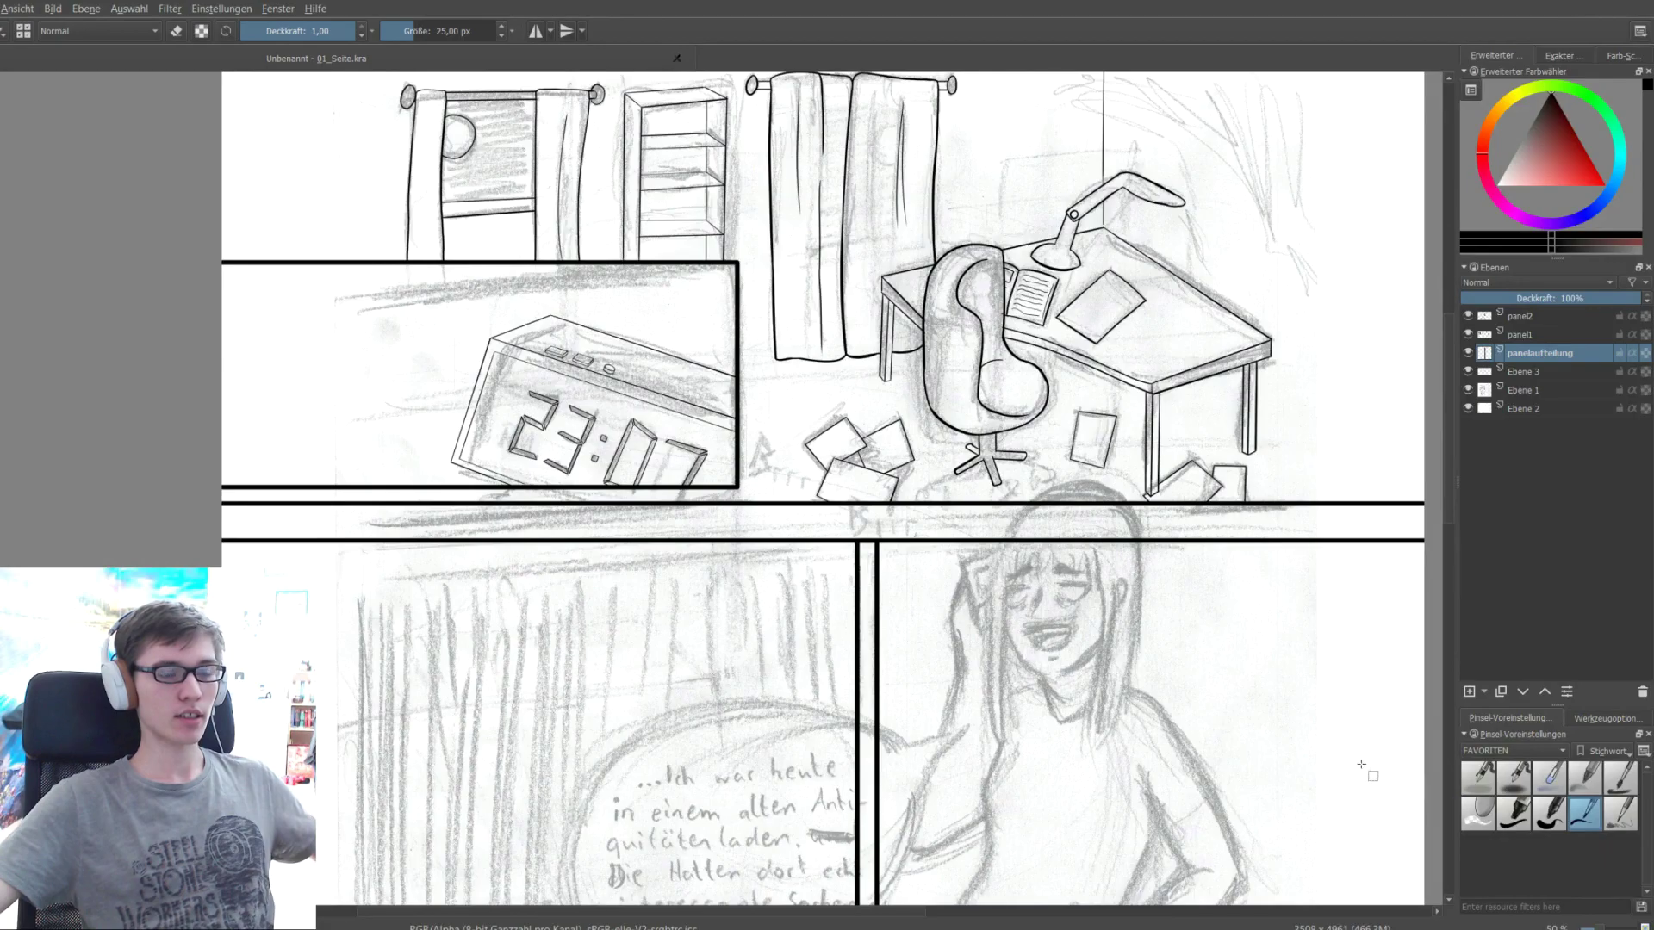
{"action": "key", "text": "Page_Up"}
{"action": "key", "text": "Page_Up"}
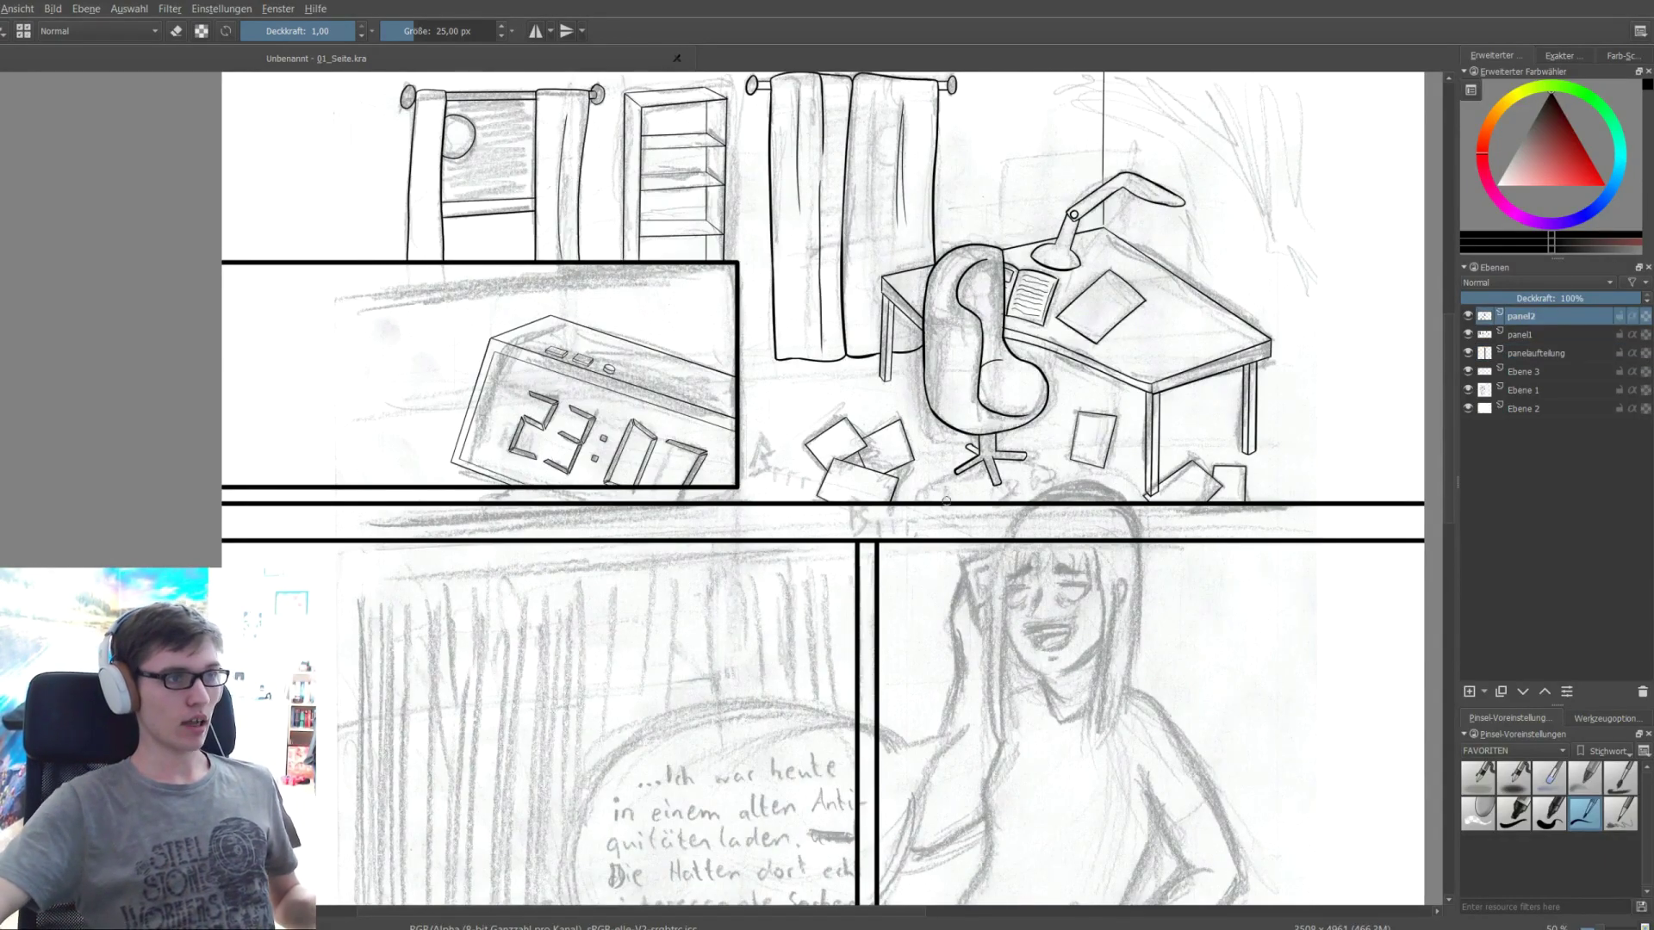
Step: Erase the finger line below the woman's phone and ink the inner hand contour up to the phone's edge
{"action": "scroll", "coordinate": [1007, 498], "scroll_direction": "up", "scroll_amount": 5}
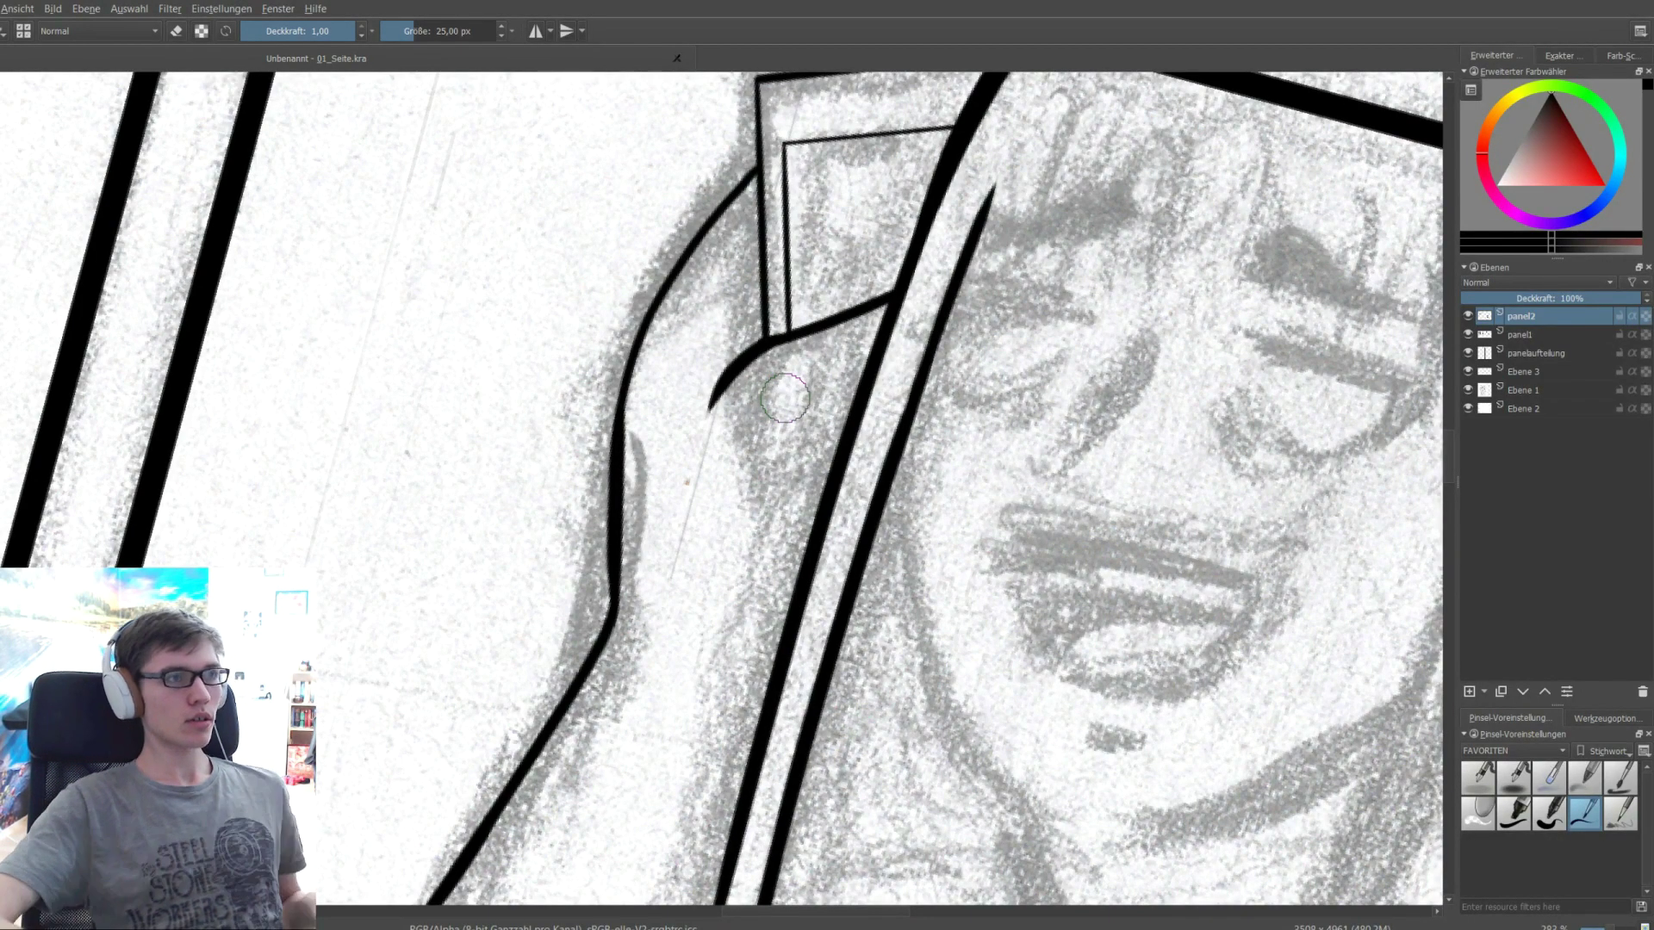
{"action": "left_click", "coordinate": [1479, 813]}
{"action": "mouse_move", "coordinate": [895, 298]}
{"action": "left_mouse_down"}
{"action": "mouse_move", "coordinate": [762, 343]}
{"action": "mouse_move", "coordinate": [801, 353]}
{"action": "left_mouse_up"}
{"action": "left_click_drag", "start_coordinate": [1043, 455], "coordinate": [995, 573]}
{"action": "left_click", "coordinate": [1585, 813]}
{"action": "key", "text": "6"}
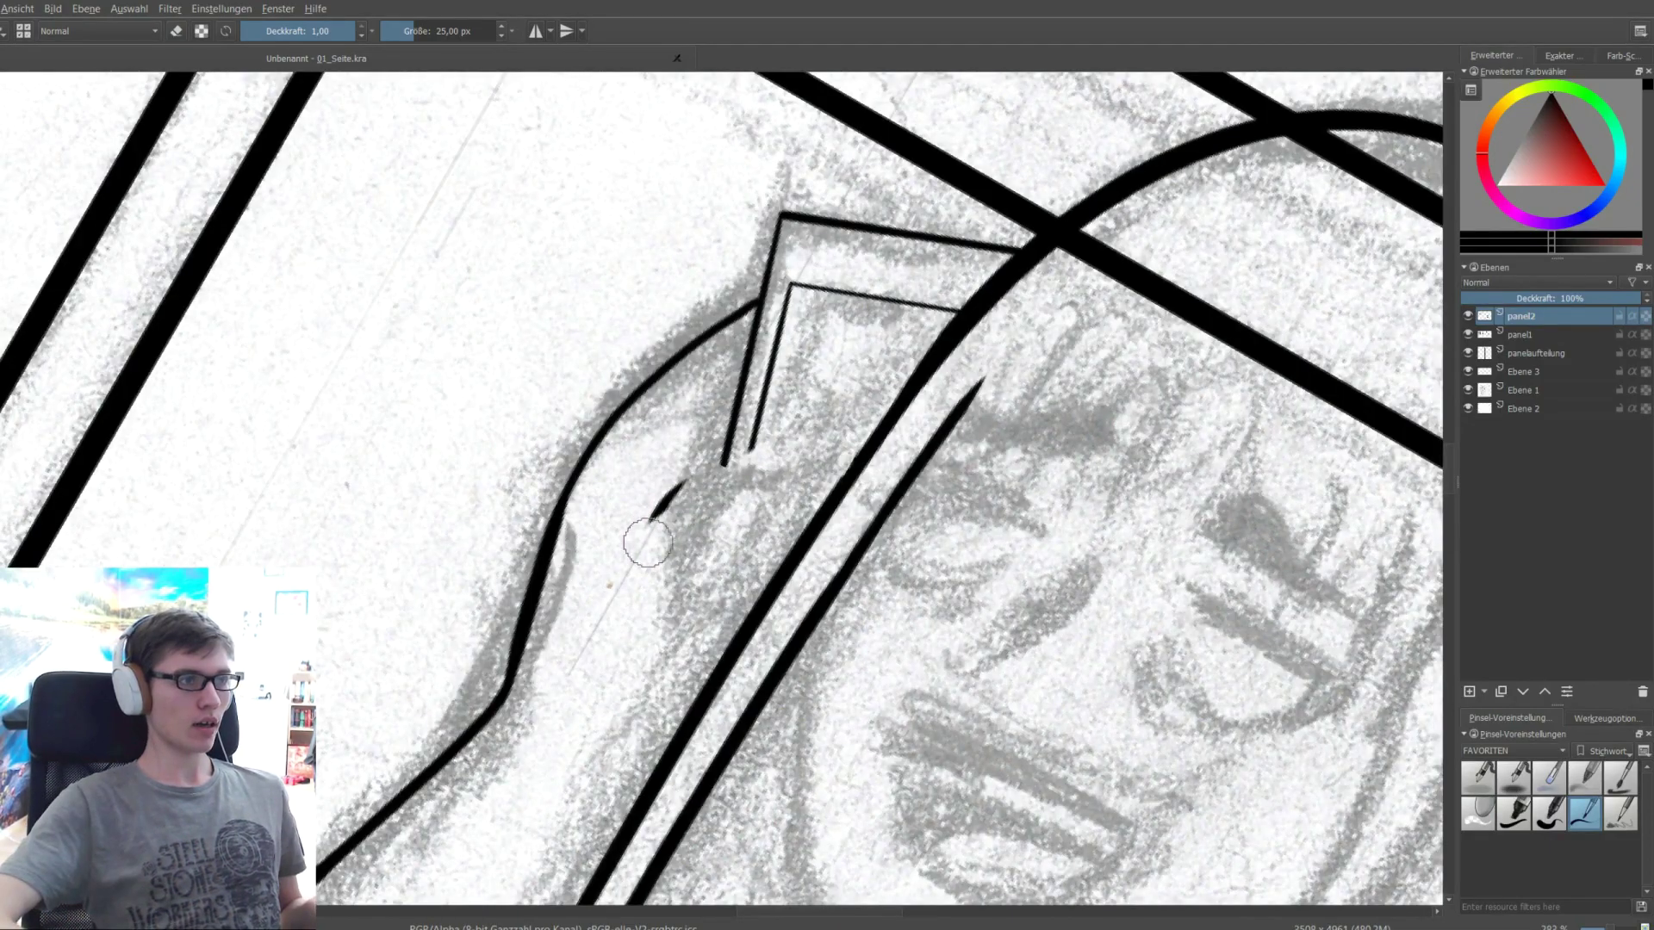
{"action": "left_click_drag", "start_coordinate": [627, 570], "coordinate": [737, 396]}
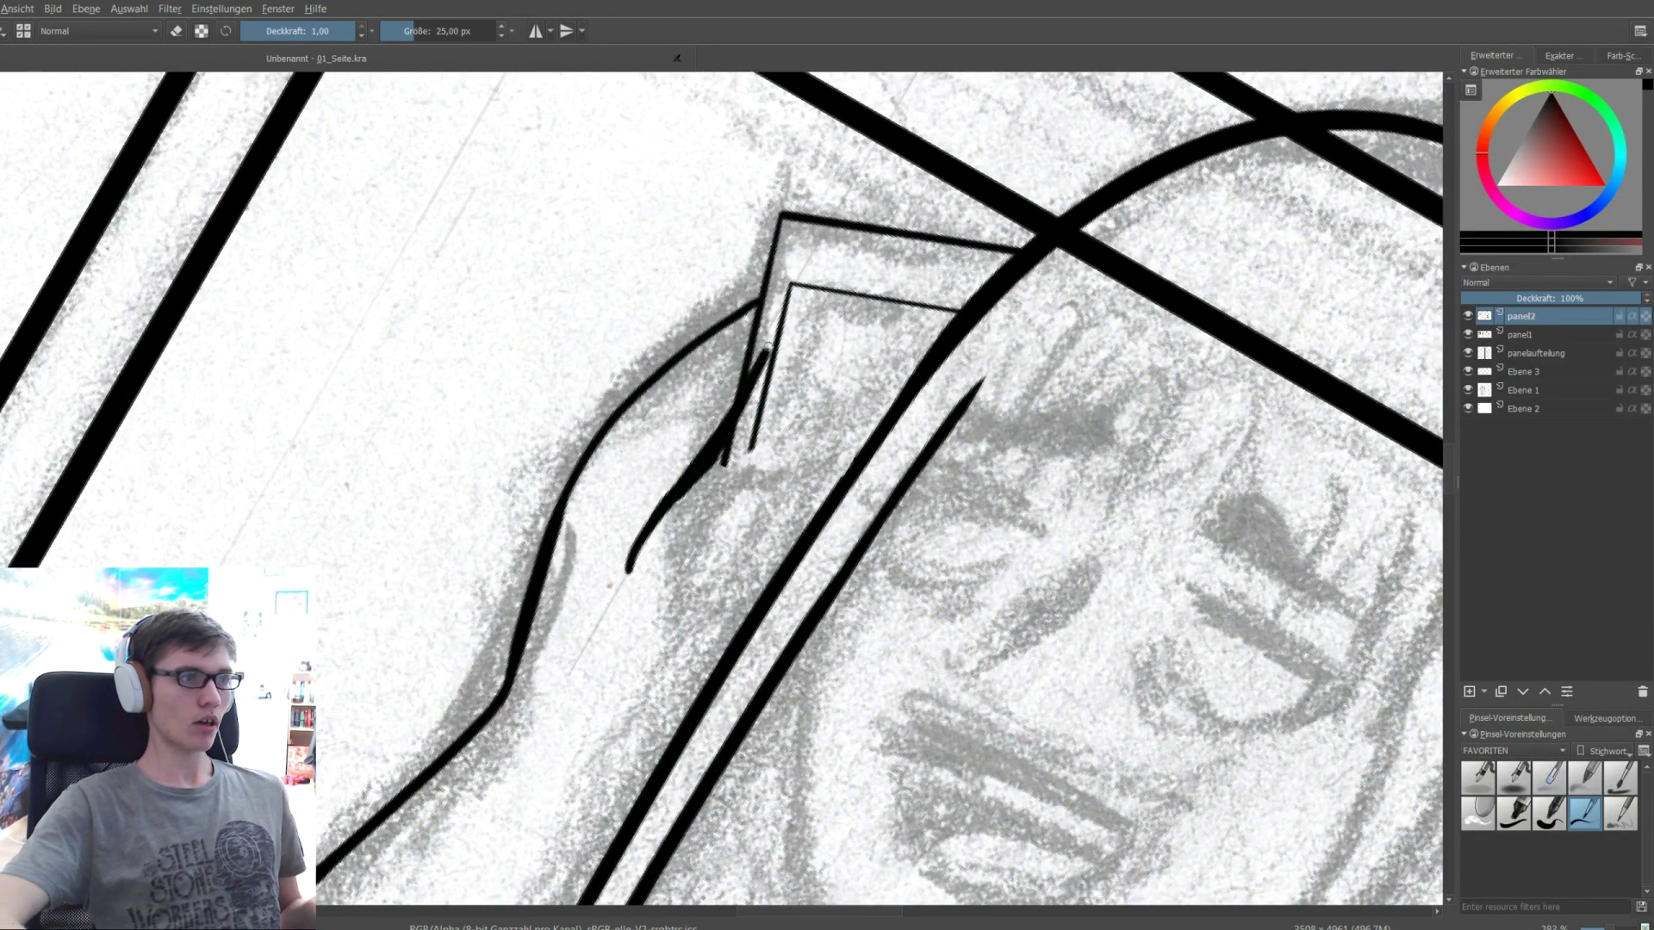
Step: Erase the hand contour stroke that crosses the phone and ink it again down toward the wrist
{"action": "key", "text": "e"}
{"action": "key", "text": "4"}
{"action": "left_click_drag", "start_coordinate": [762, 353], "coordinate": [655, 551]}
{"action": "key", "text": "4"}
{"action": "left_click_drag", "start_coordinate": [930, 591], "coordinate": [974, 544]}
{"action": "mouse_move", "coordinate": [763, 345]}
{"action": "left_mouse_down"}
{"action": "mouse_move", "coordinate": [728, 431]}
{"action": "mouse_move", "coordinate": [676, 480]}
{"action": "mouse_move", "coordinate": [659, 569]}
{"action": "mouse_move", "coordinate": [551, 698]}
{"action": "left_mouse_up"}
{"action": "key", "text": "/"}
Step: Ink the outer contour of the woman's bent arm around the elbow toward her torso
{"action": "scroll", "coordinate": [603, 620], "scroll_direction": "down", "scroll_amount": 3}
{"action": "scroll", "coordinate": [795, 370], "scroll_direction": "up", "scroll_amount": 1}
{"action": "scroll", "coordinate": [798, 384], "scroll_direction": "up", "scroll_amount": 1}
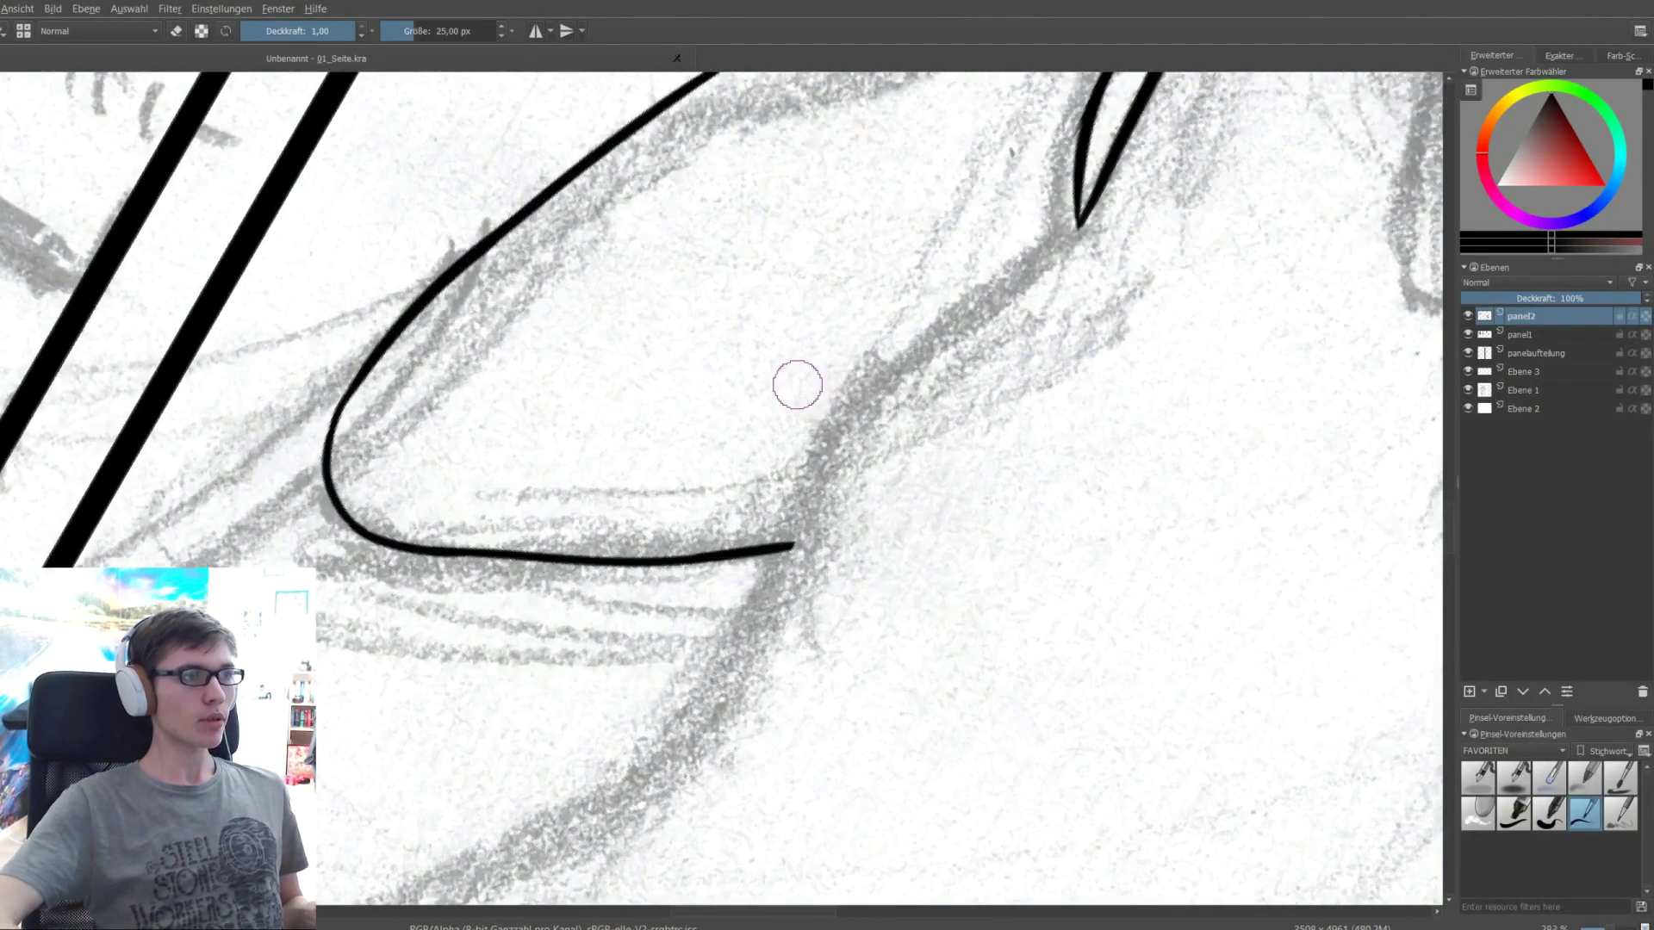
{"action": "mouse_move", "coordinate": [1058, 470]}
{"action": "left_mouse_down"}
{"action": "mouse_move", "coordinate": [652, 523]}
{"action": "mouse_move", "coordinate": [692, 424]}
{"action": "mouse_move", "coordinate": [749, 471]}
{"action": "mouse_move", "coordinate": [733, 434]}
{"action": "mouse_move", "coordinate": [763, 456]}
{"action": "mouse_move", "coordinate": [713, 395]}
{"action": "left_mouse_up"}
{"action": "mouse_move", "coordinate": [604, 463]}
{"action": "left_mouse_down"}
{"action": "mouse_move", "coordinate": [897, 498]}
{"action": "mouse_move", "coordinate": [759, 508]}
{"action": "mouse_move", "coordinate": [731, 443]}
{"action": "mouse_move", "coordinate": [781, 399]}
{"action": "left_mouse_up"}
{"action": "key", "text": "5"}
{"action": "key", "text": "1"}
{"action": "key", "text": "e"}
{"action": "left_click", "coordinate": [1584, 814]}
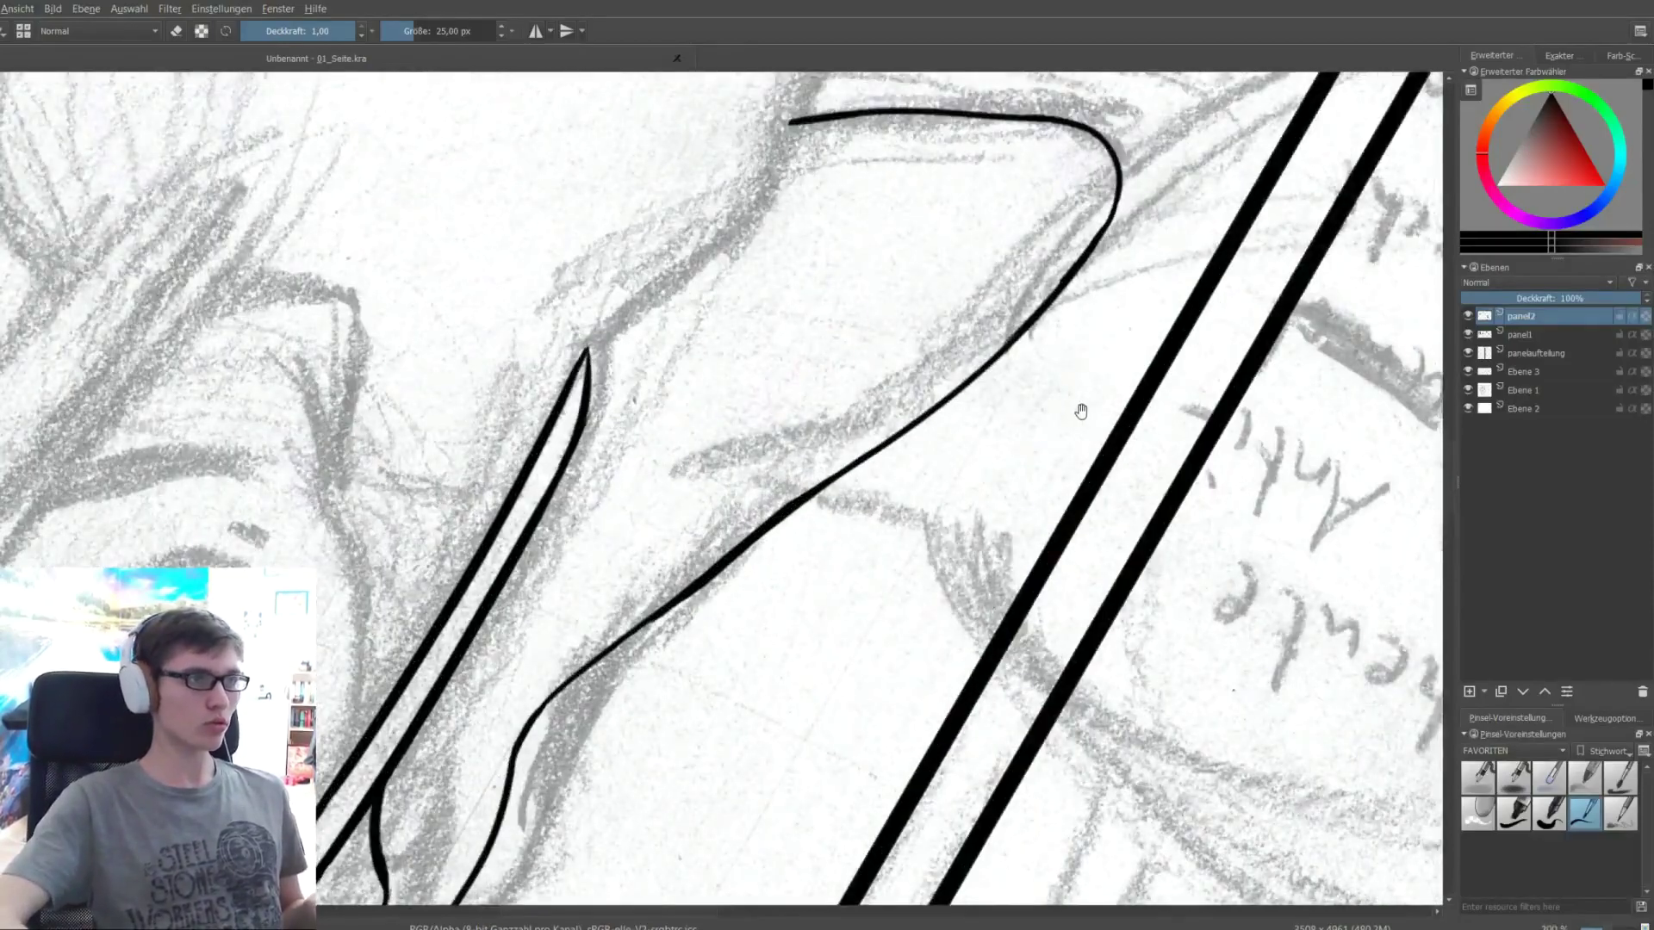
Step: Ink the forearm's inner contour down toward the elbow and return to the 25 px inking brush
{"action": "key", "text": "5"}
{"action": "scroll", "coordinate": [1002, 675], "scroll_direction": "down", "scroll_amount": 3}
{"action": "key", "text": "/"}
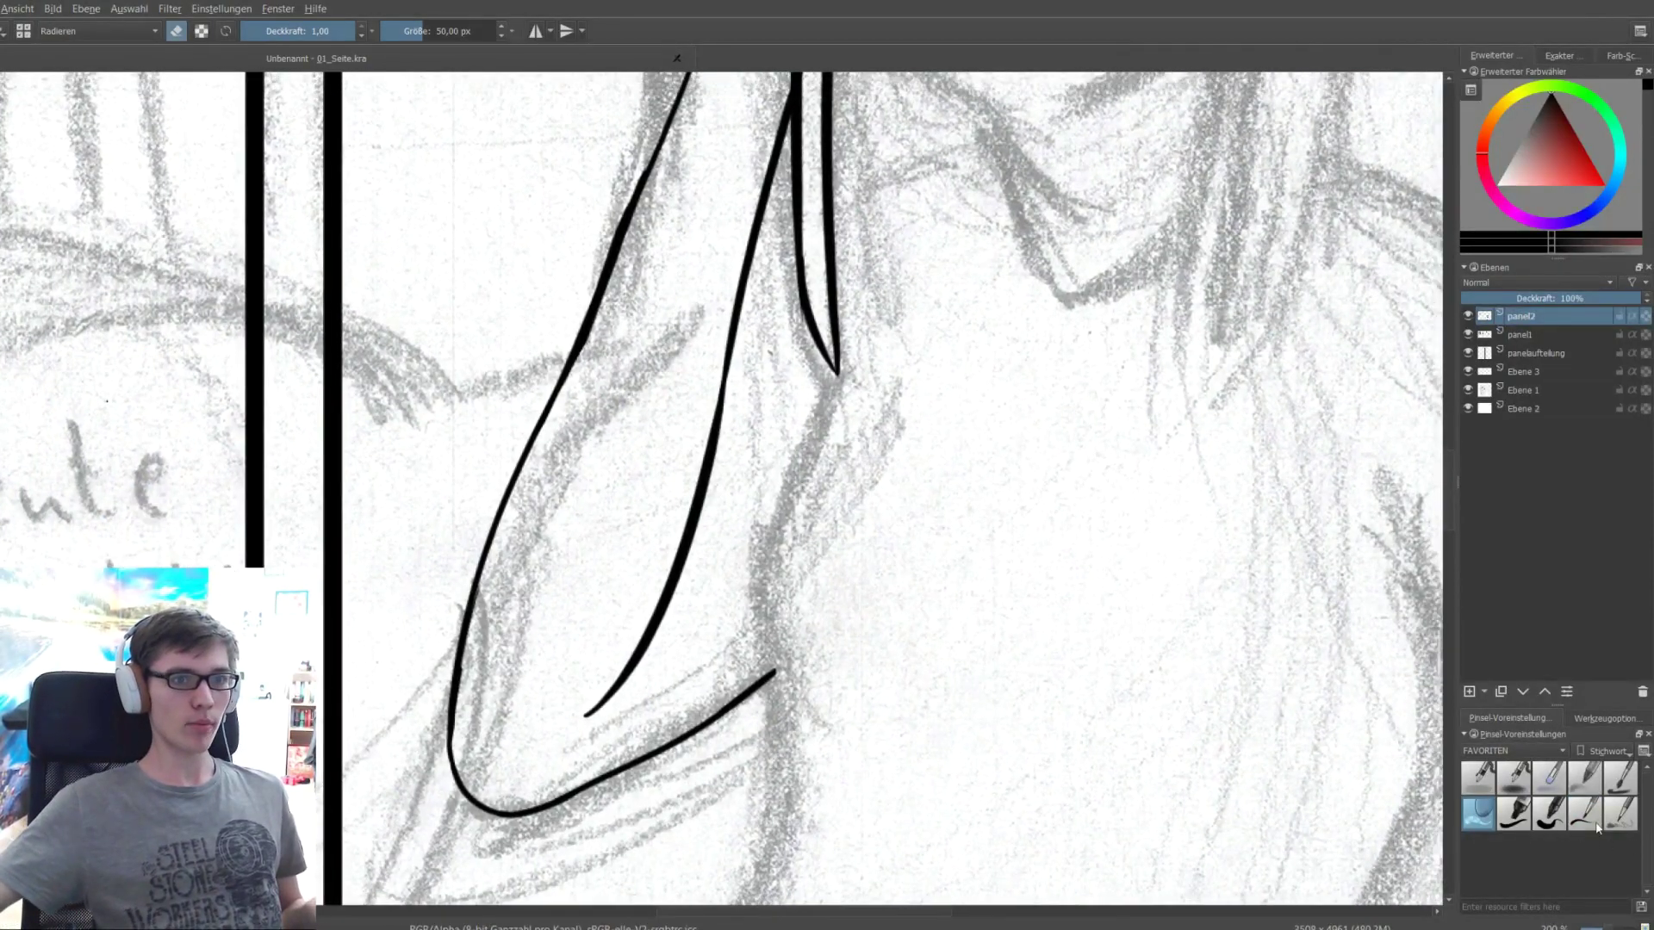
{"action": "left_click", "coordinate": [1585, 814]}
Step: Try a short diagonal stroke from the inner forearm line toward the tip of the hair strand
{"action": "key", "text": "plus"}
{"action": "key", "text": "plus"}
{"action": "left_click_drag", "start_coordinate": [1018, 626], "coordinate": [987, 672]}
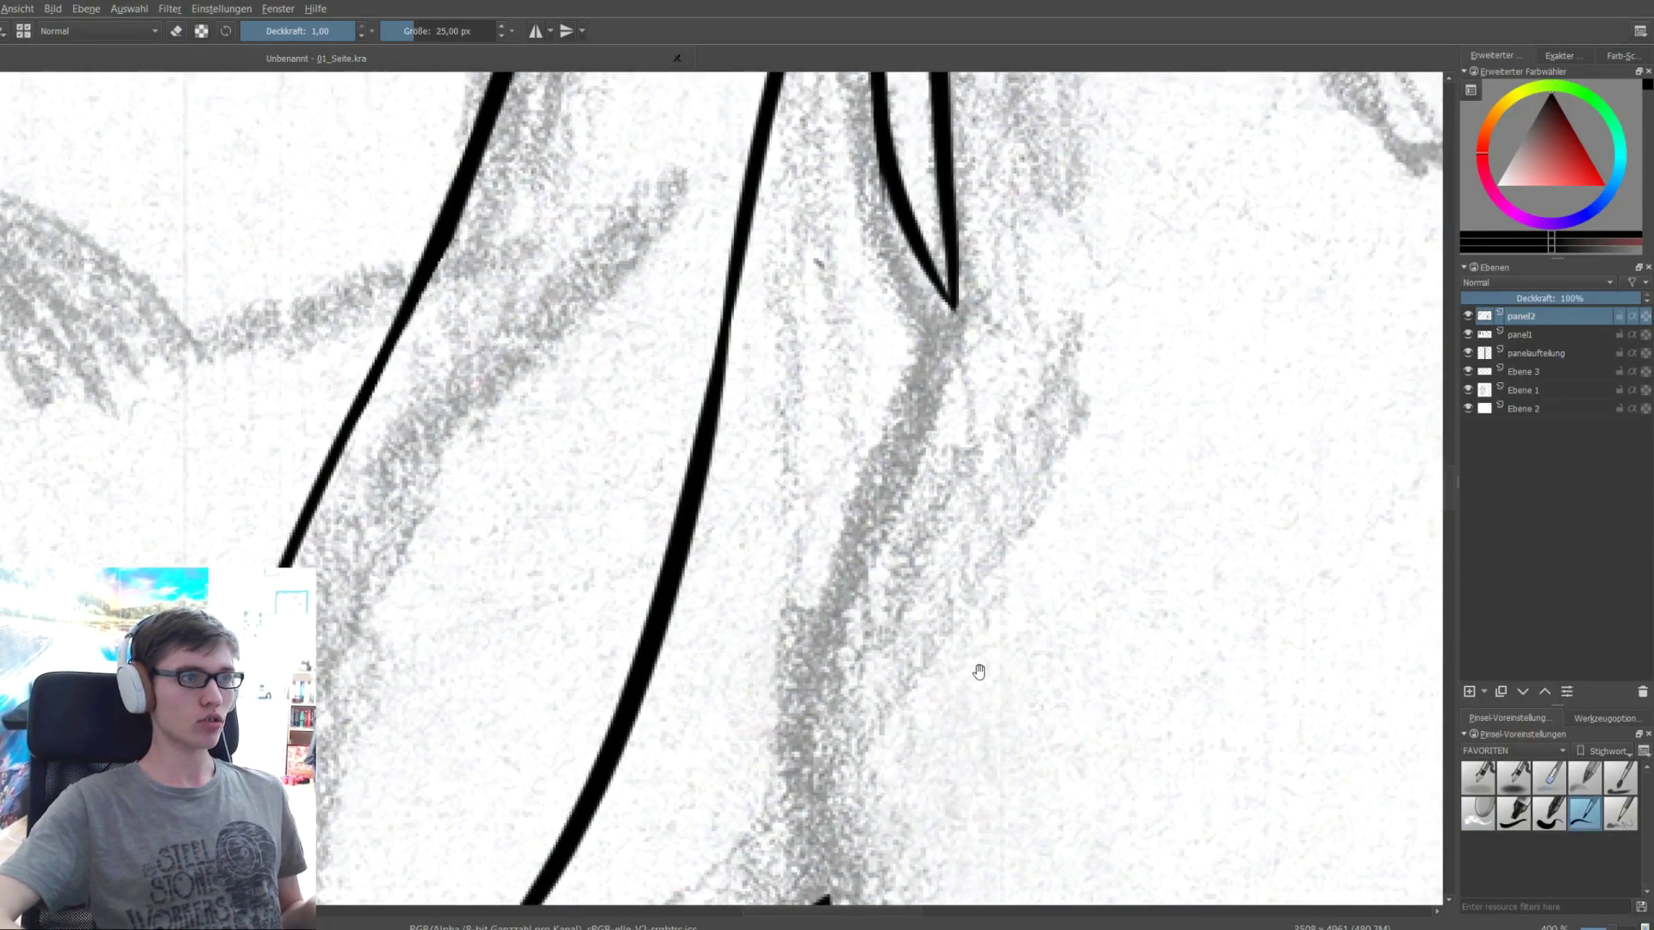
{"action": "left_click_drag", "start_coordinate": [684, 577], "coordinate": [860, 428]}
{"action": "key", "text": "ctrl+z"}
{"action": "left_click_drag", "start_coordinate": [685, 575], "coordinate": [865, 434]}
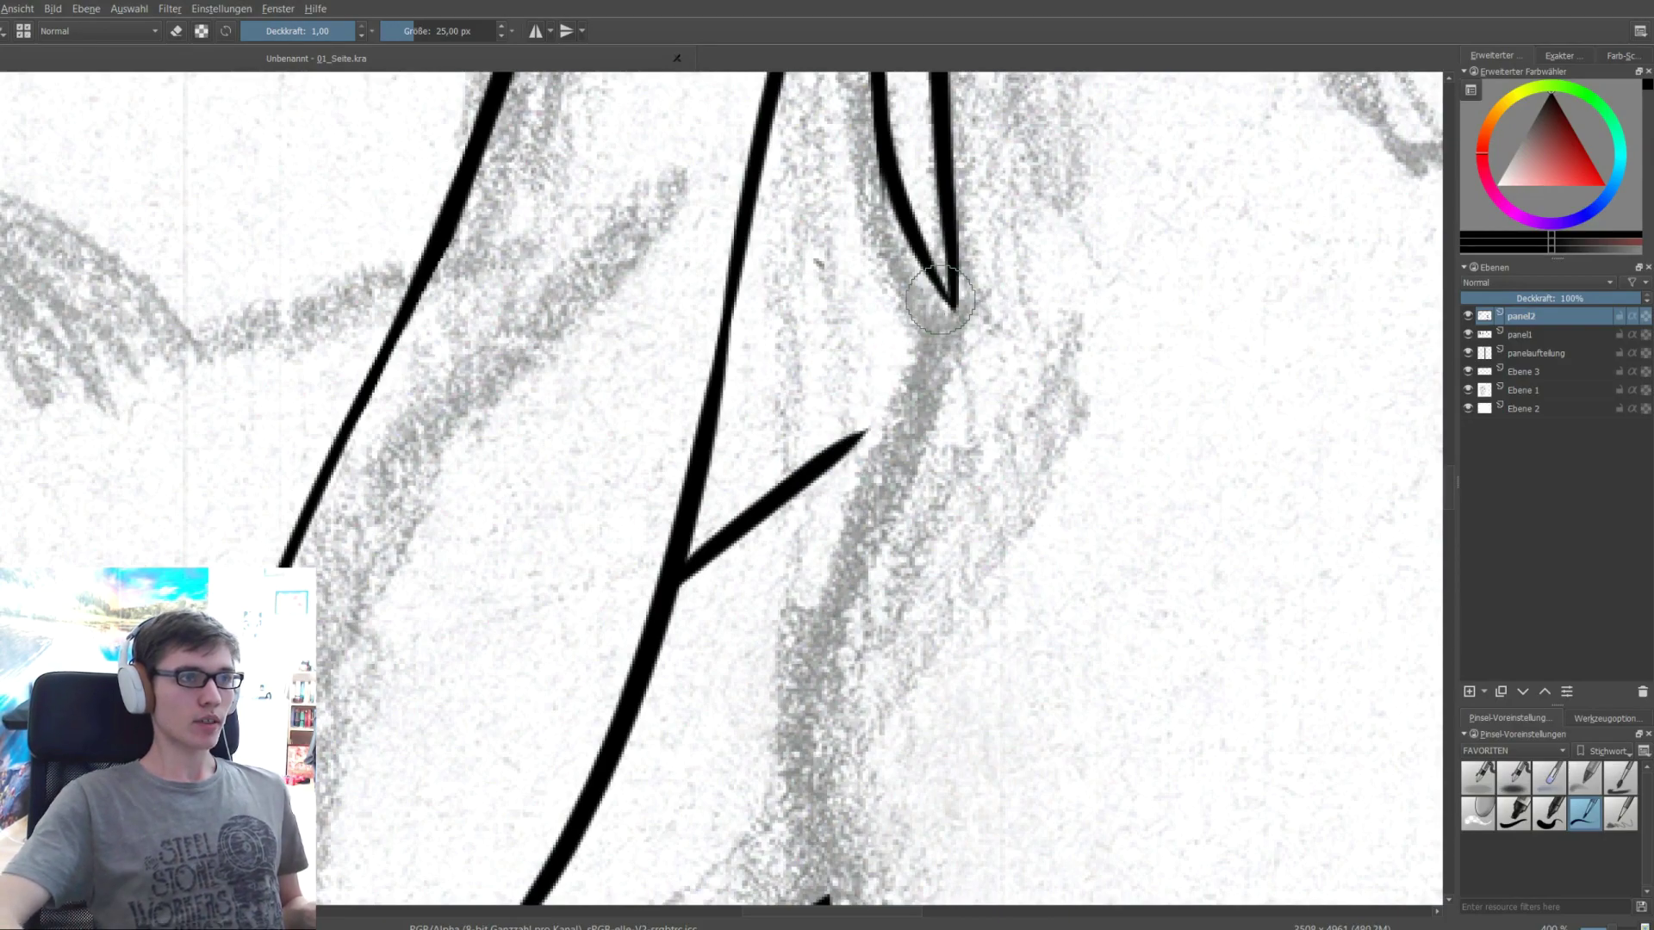
Step: Draw a curved sleeve edge from the inner forearm line down across the lower arm line
{"action": "key", "text": "6"}
{"action": "key", "text": "6"}
{"action": "key", "text": "6"}
{"action": "mouse_move", "coordinate": [922, 769]}
{"action": "left_mouse_down"}
{"action": "mouse_move", "coordinate": [944, 606]}
{"action": "mouse_move", "coordinate": [905, 713]}
{"action": "mouse_move", "coordinate": [860, 417]}
{"action": "left_mouse_up"}
{"action": "left_click_drag", "start_coordinate": [916, 229], "coordinate": [702, 720]}
{"action": "key", "text": "4"}
Step: Add a short sleeve stroke below the lower arm line and extend it diagonally toward the torso
{"action": "key", "text": "6"}
{"action": "key", "text": "6"}
{"action": "mouse_move", "coordinate": [831, 369]}
{"action": "left_mouse_down"}
{"action": "mouse_move", "coordinate": [1083, 570]}
{"action": "mouse_move", "coordinate": [920, 270]}
{"action": "left_mouse_up"}
{"action": "key", "text": "4"}
{"action": "mouse_move", "coordinate": [579, 537]}
{"action": "left_mouse_down"}
{"action": "mouse_move", "coordinate": [653, 445]}
{"action": "mouse_move", "coordinate": [576, 639]}
{"action": "left_mouse_up"}
{"action": "key", "text": "4"}
{"action": "left_click_drag", "start_coordinate": [715, 608], "coordinate": [754, 572]}
{"action": "key", "text": "ctrl+z"}
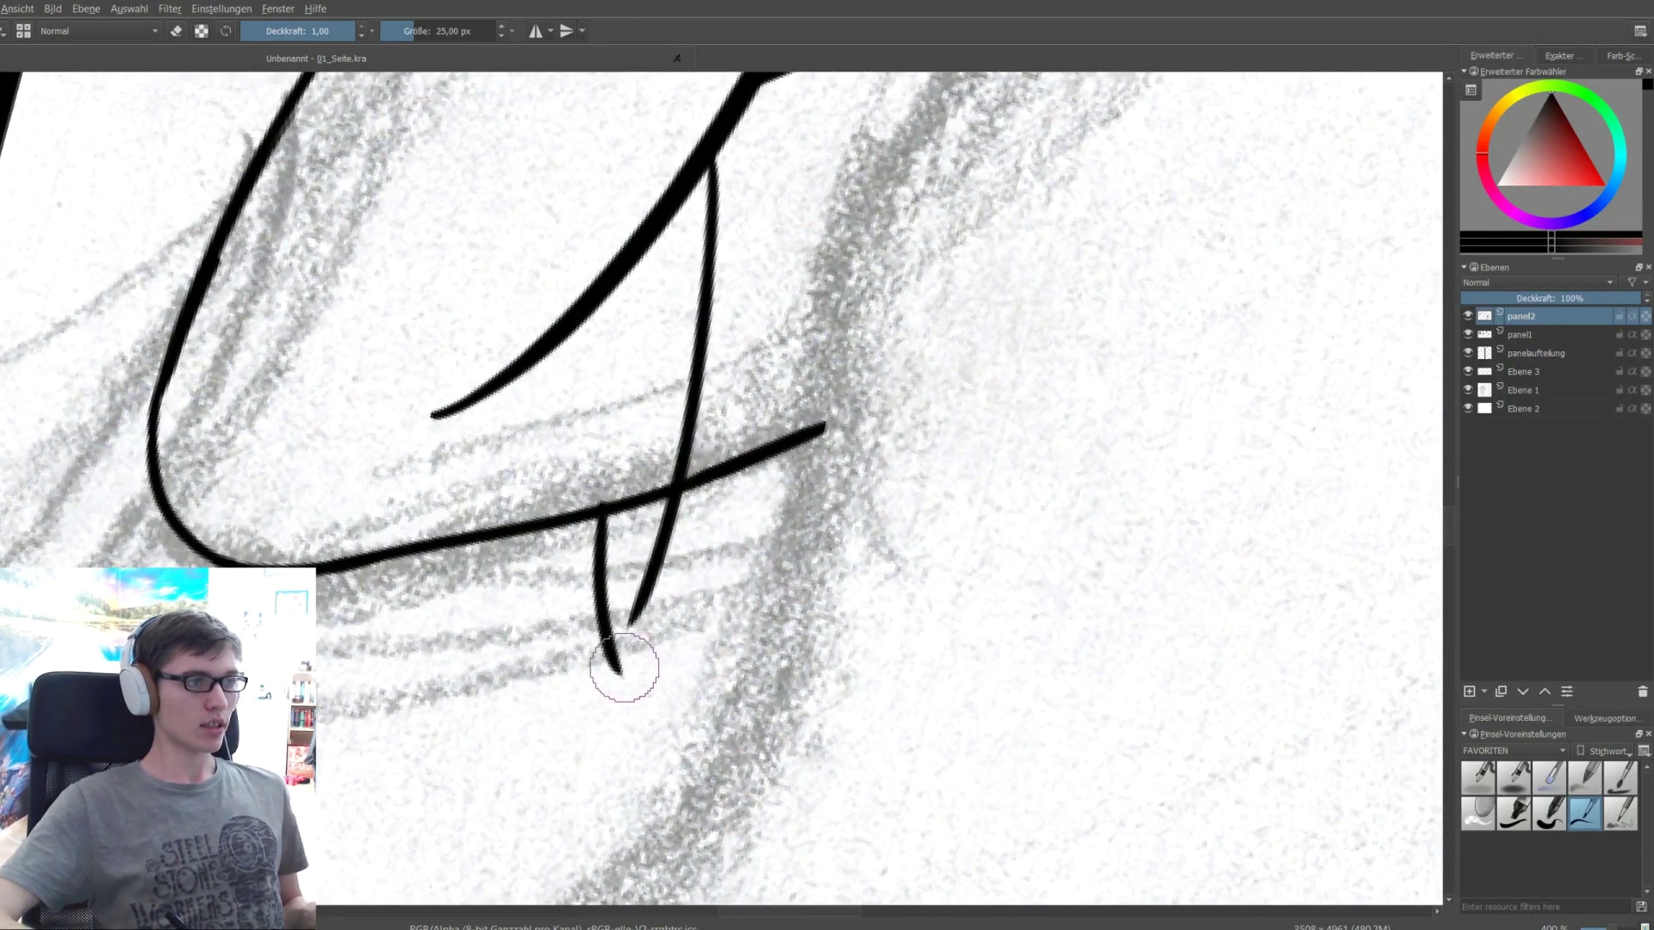
{"action": "left_click_drag", "start_coordinate": [656, 657], "coordinate": [820, 537]}
{"action": "key", "text": "ctrl+z"}
{"action": "left_click_drag", "start_coordinate": [616, 665], "coordinate": [828, 539]}
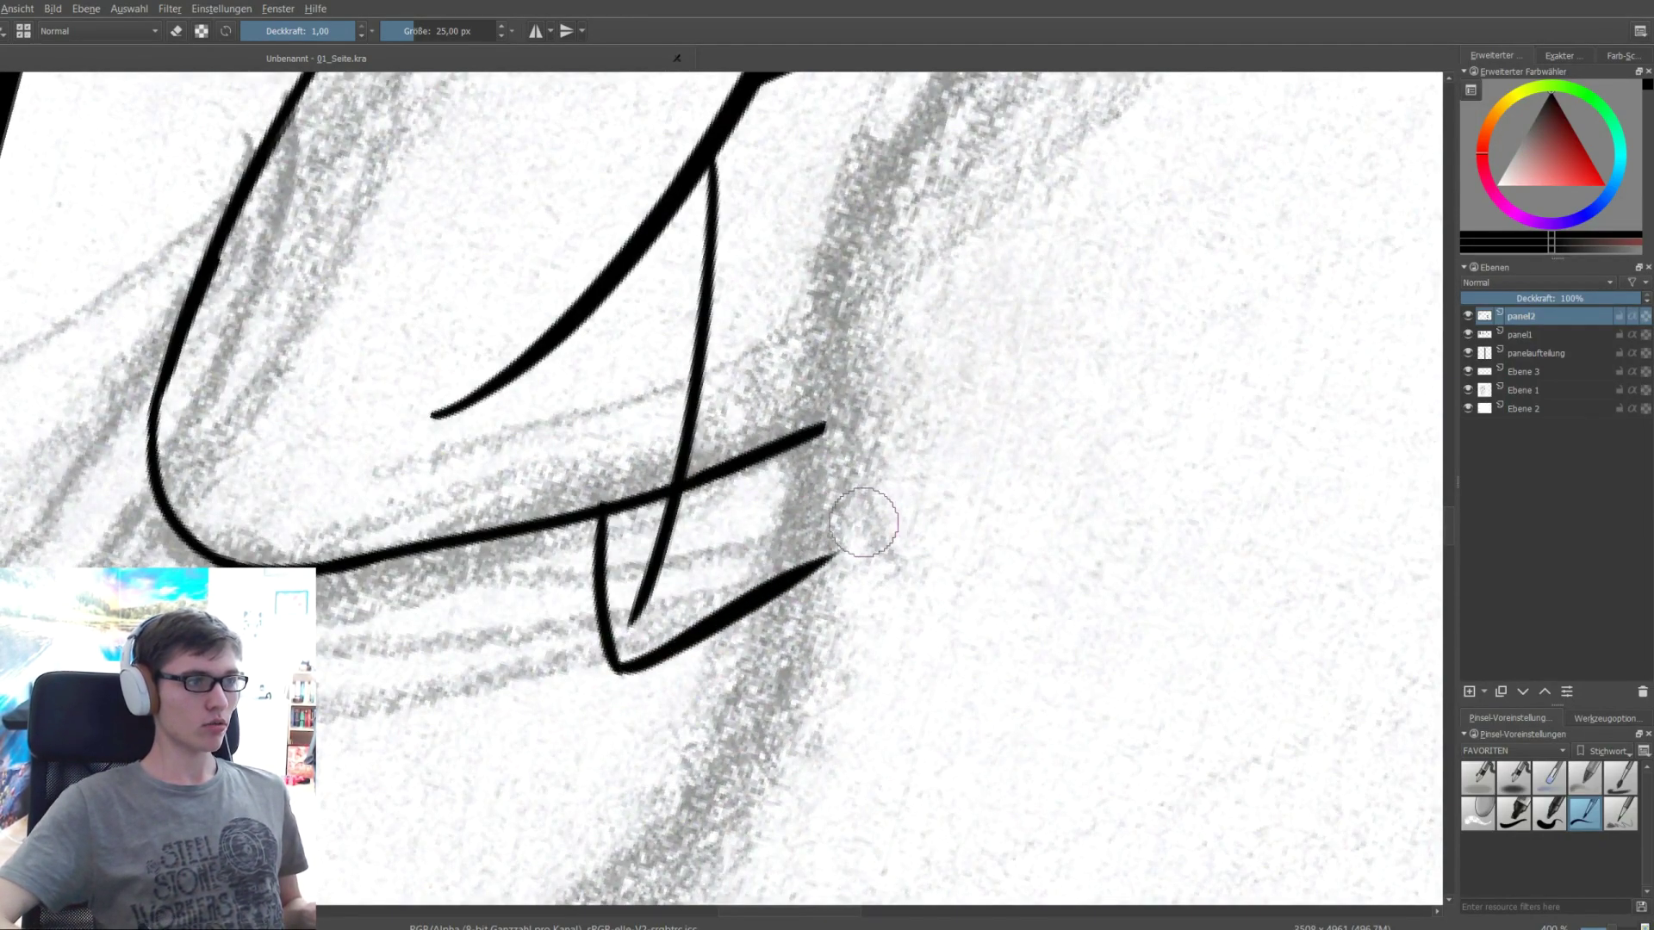
Step: Connect the diagonal stroke beside the forearm with the tip of the hair strand
{"action": "key", "text": "4"}
{"action": "key", "text": "6"}
{"action": "left_click_drag", "start_coordinate": [943, 606], "coordinate": [912, 647]}
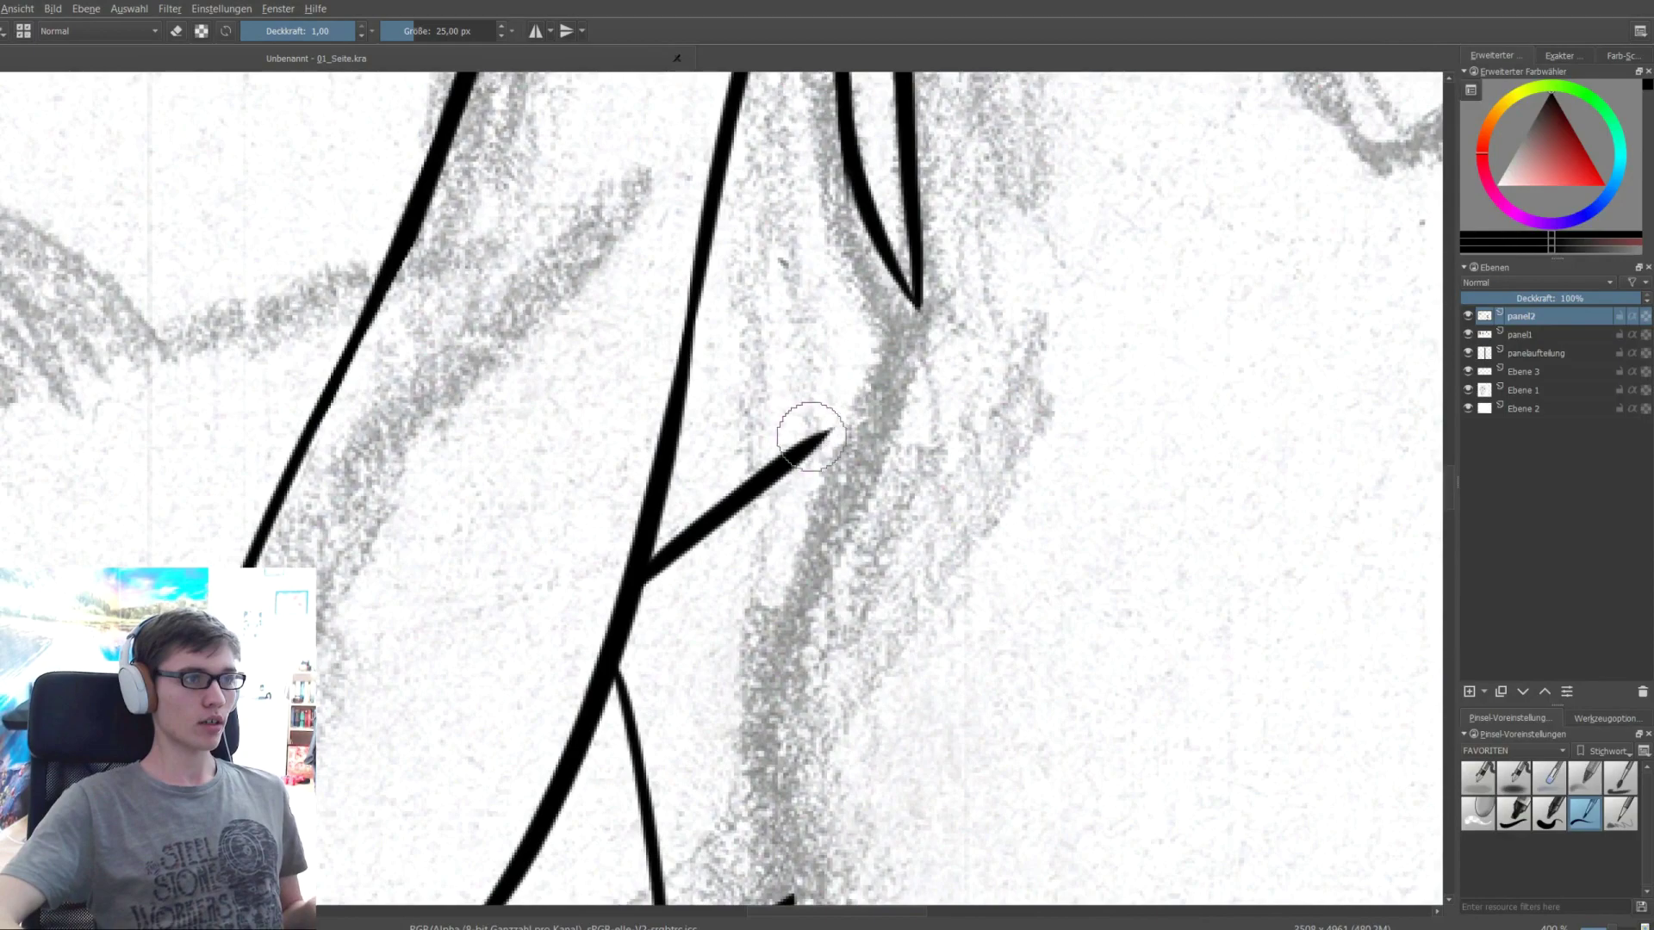
{"action": "left_click_drag", "start_coordinate": [920, 302], "coordinate": [771, 473]}
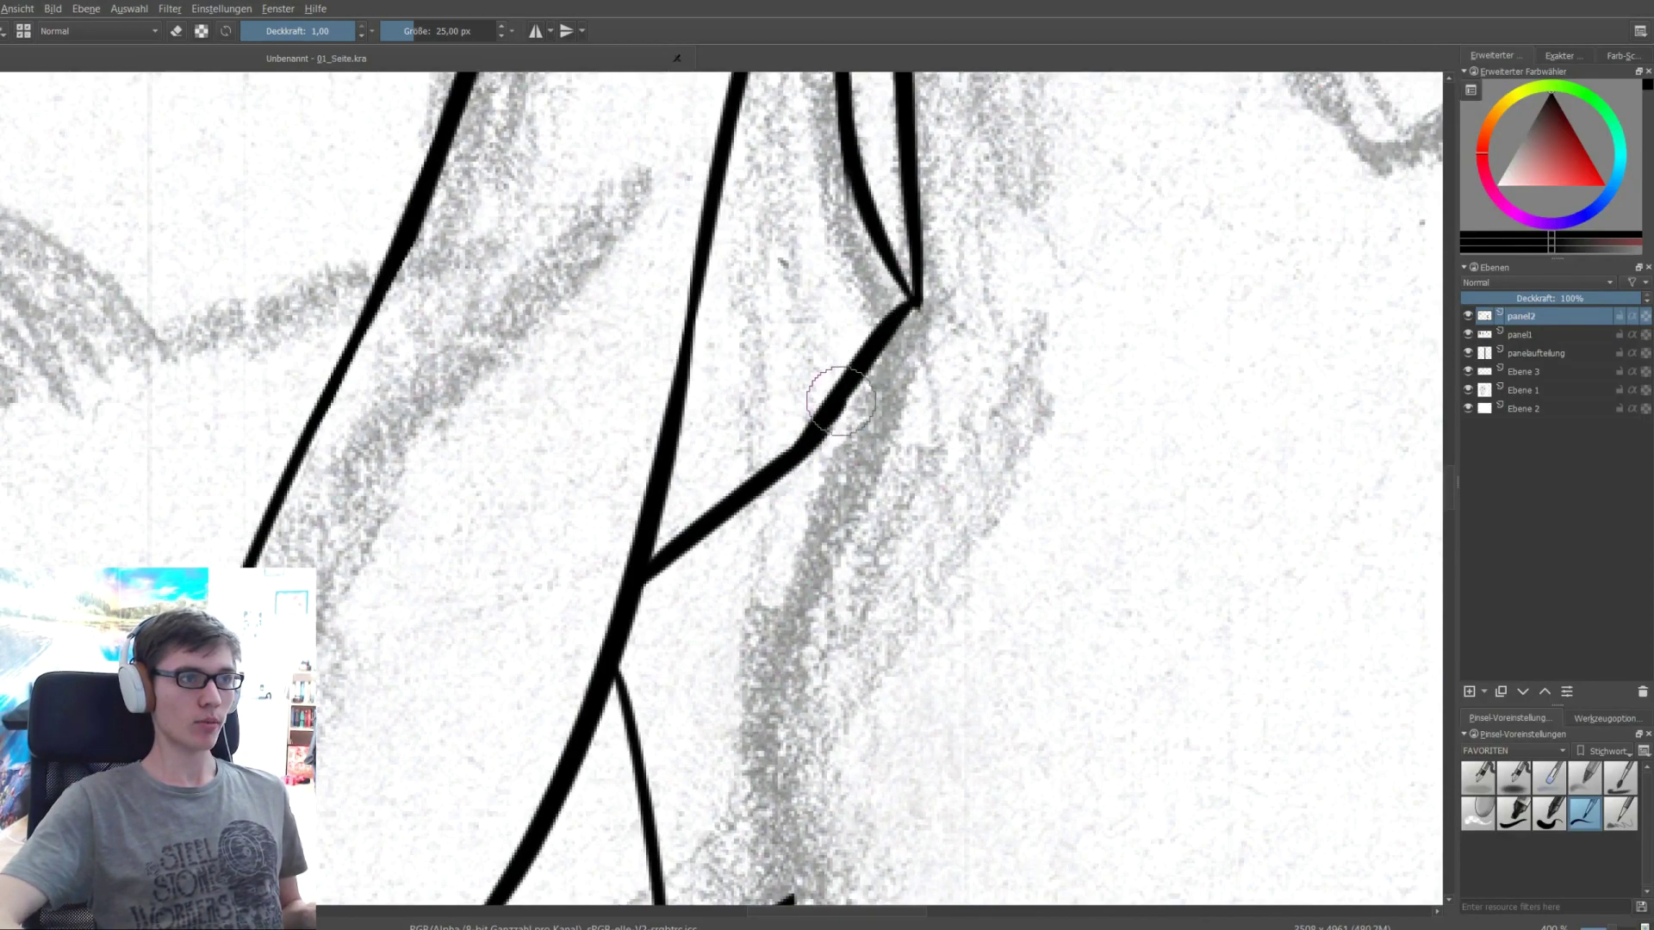
Step: Erase the sleeve strokes and the diagonal connection to the hair, then return to the inking brush
{"action": "key", "text": "e"}
{"action": "key", "text": "minus"}
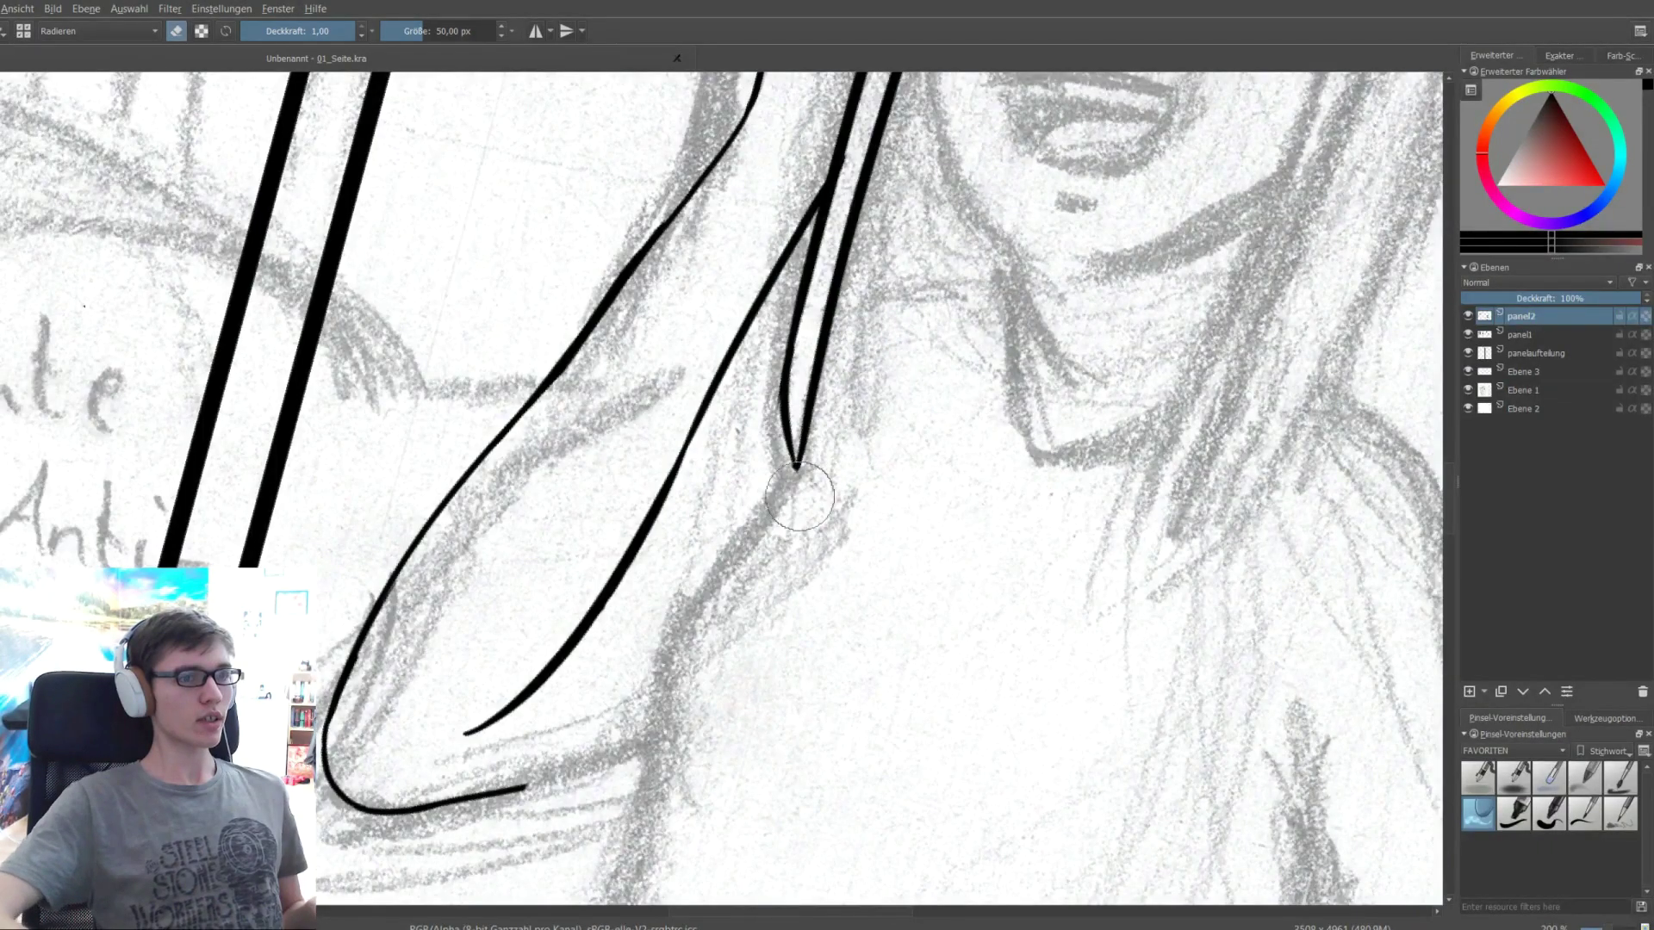
{"action": "key", "text": "e"}
Step: Redraw the sleeve opening near the elbow with a line down from the inner forearm and a curve below the arm
{"action": "key", "text": "plus"}
{"action": "left_click_drag", "start_coordinate": [825, 600], "coordinate": [808, 663]}
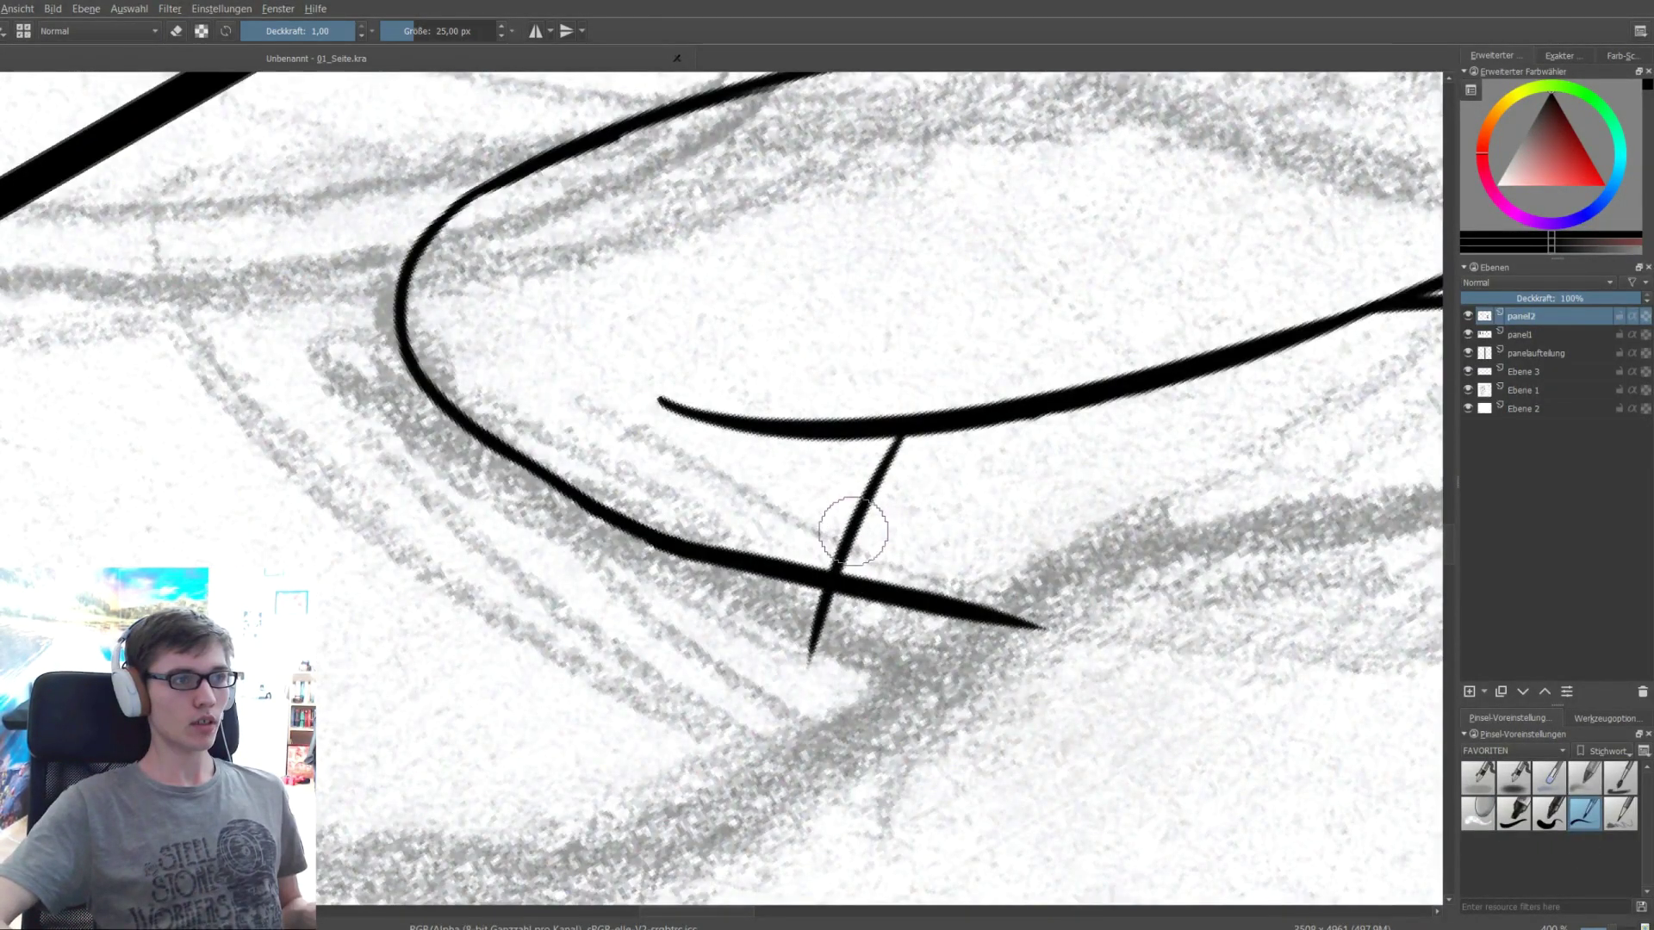
{"action": "key", "text": "ctrl+z"}
{"action": "key", "text": "ctrl+z"}
{"action": "mouse_move", "coordinate": [916, 434]}
{"action": "left_mouse_down"}
{"action": "mouse_move", "coordinate": [809, 633]}
{"action": "mouse_move", "coordinate": [775, 625]}
{"action": "mouse_move", "coordinate": [1261, 658]}
{"action": "mouse_move", "coordinate": [1225, 709]}
{"action": "left_mouse_up"}
{"action": "left_click_drag", "start_coordinate": [896, 607], "coordinate": [956, 517]}
{"action": "key", "text": "ctrl+z"}
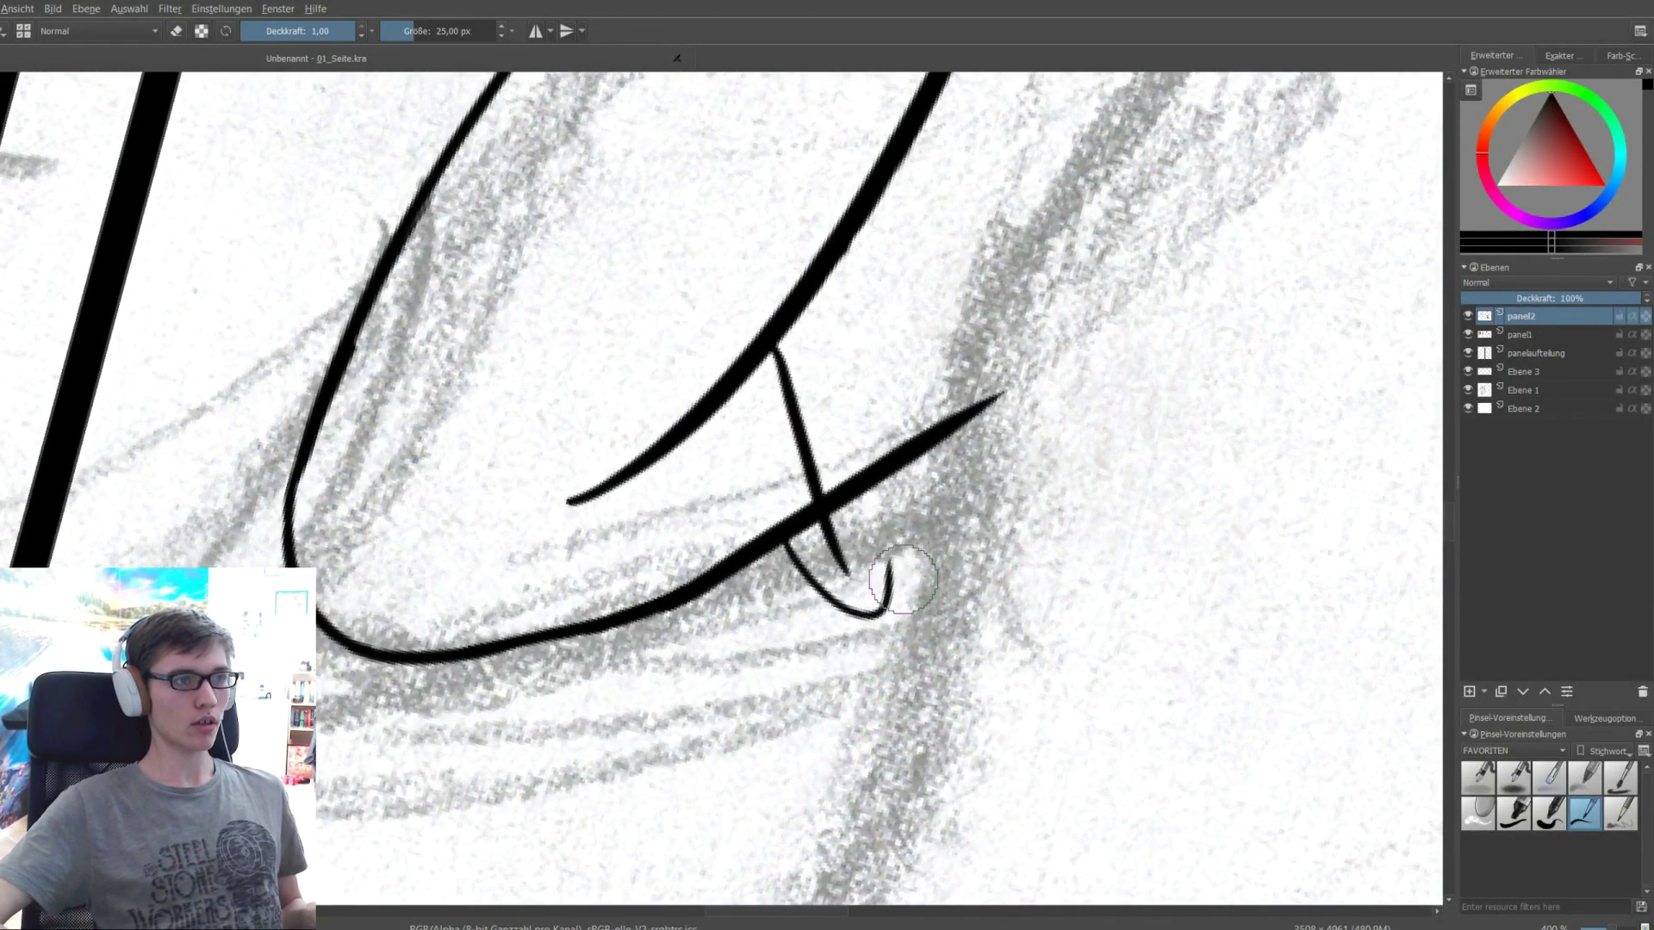
Step: Ink the jagged lower edge and short strand lines of the woman's hair fringe
{"action": "scroll", "coordinate": [869, 376], "scroll_direction": "up", "scroll_amount": 5}
{"action": "scroll", "coordinate": [868, 376], "scroll_direction": "down", "scroll_amount": 3}
{"action": "mouse_move", "coordinate": [868, 376]}
{"action": "left_mouse_down"}
{"action": "mouse_move", "coordinate": [630, 345]}
{"action": "mouse_move", "coordinate": [489, 544]}
{"action": "mouse_move", "coordinate": [689, 414]}
{"action": "mouse_move", "coordinate": [803, 433]}
{"action": "mouse_move", "coordinate": [836, 467]}
{"action": "left_mouse_up"}
{"action": "scroll", "coordinate": [630, 346], "scroll_direction": "up", "scroll_amount": 3}
{"action": "scroll", "coordinate": [803, 433], "scroll_direction": "up", "scroll_amount": 2}
{"action": "scroll", "coordinate": [571, 499], "scroll_direction": "up", "scroll_amount": 2}
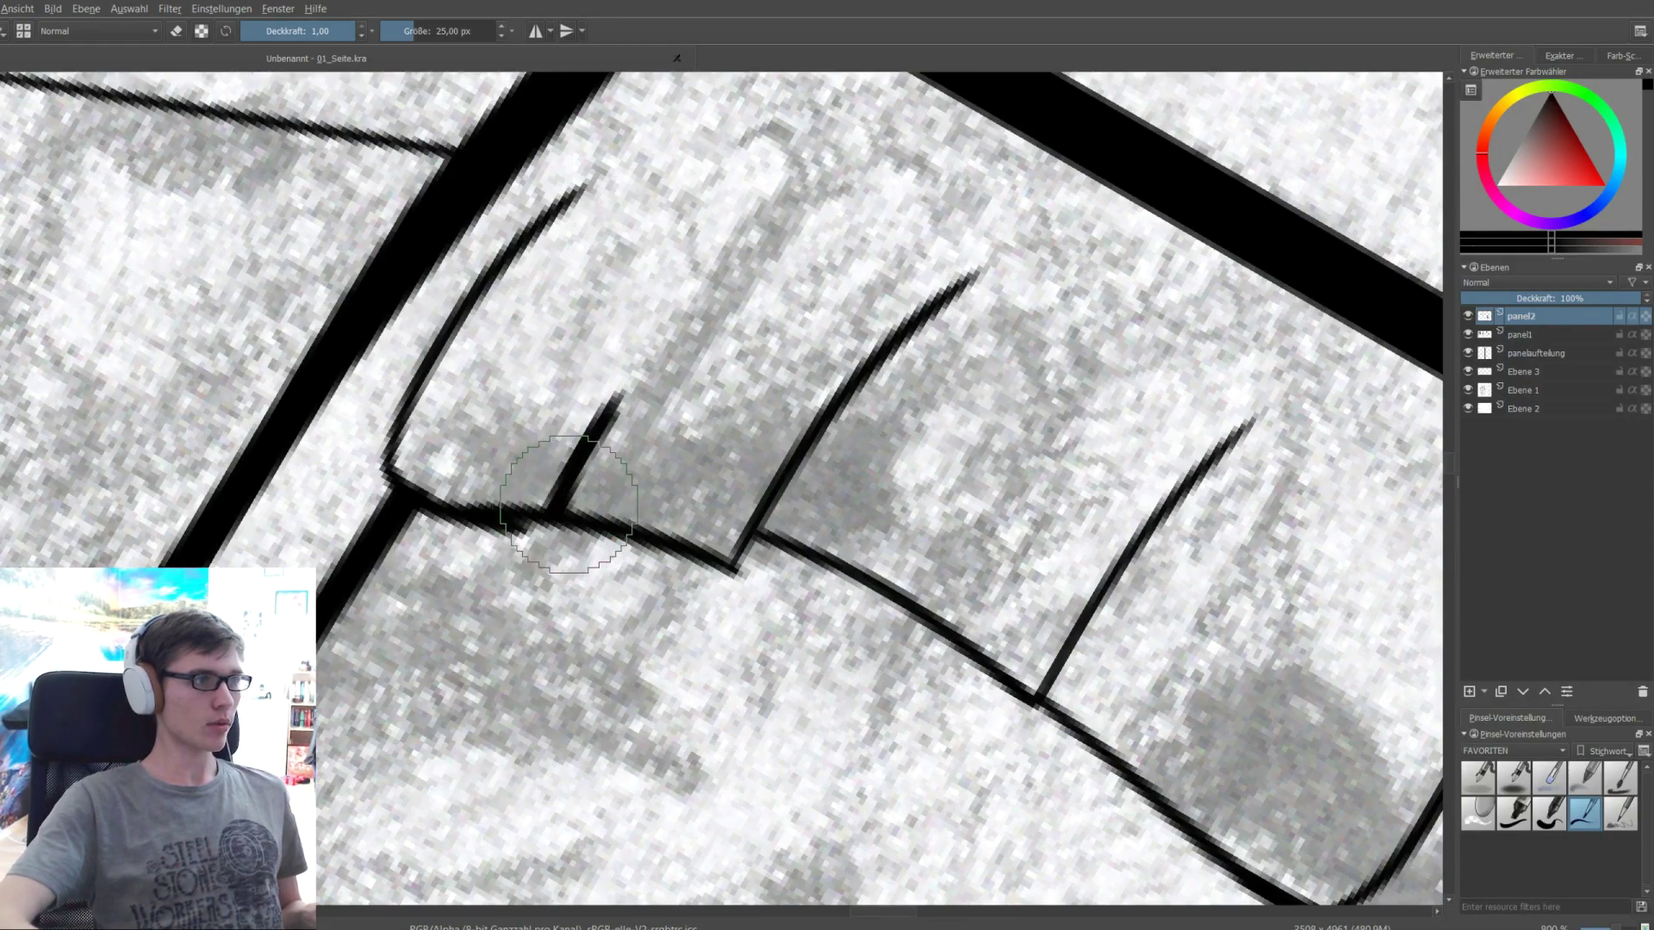
{"action": "mouse_move", "coordinate": [647, 367]}
{"action": "left_mouse_down"}
{"action": "mouse_move", "coordinate": [690, 521]}
{"action": "mouse_move", "coordinate": [698, 376]}
{"action": "left_mouse_up"}
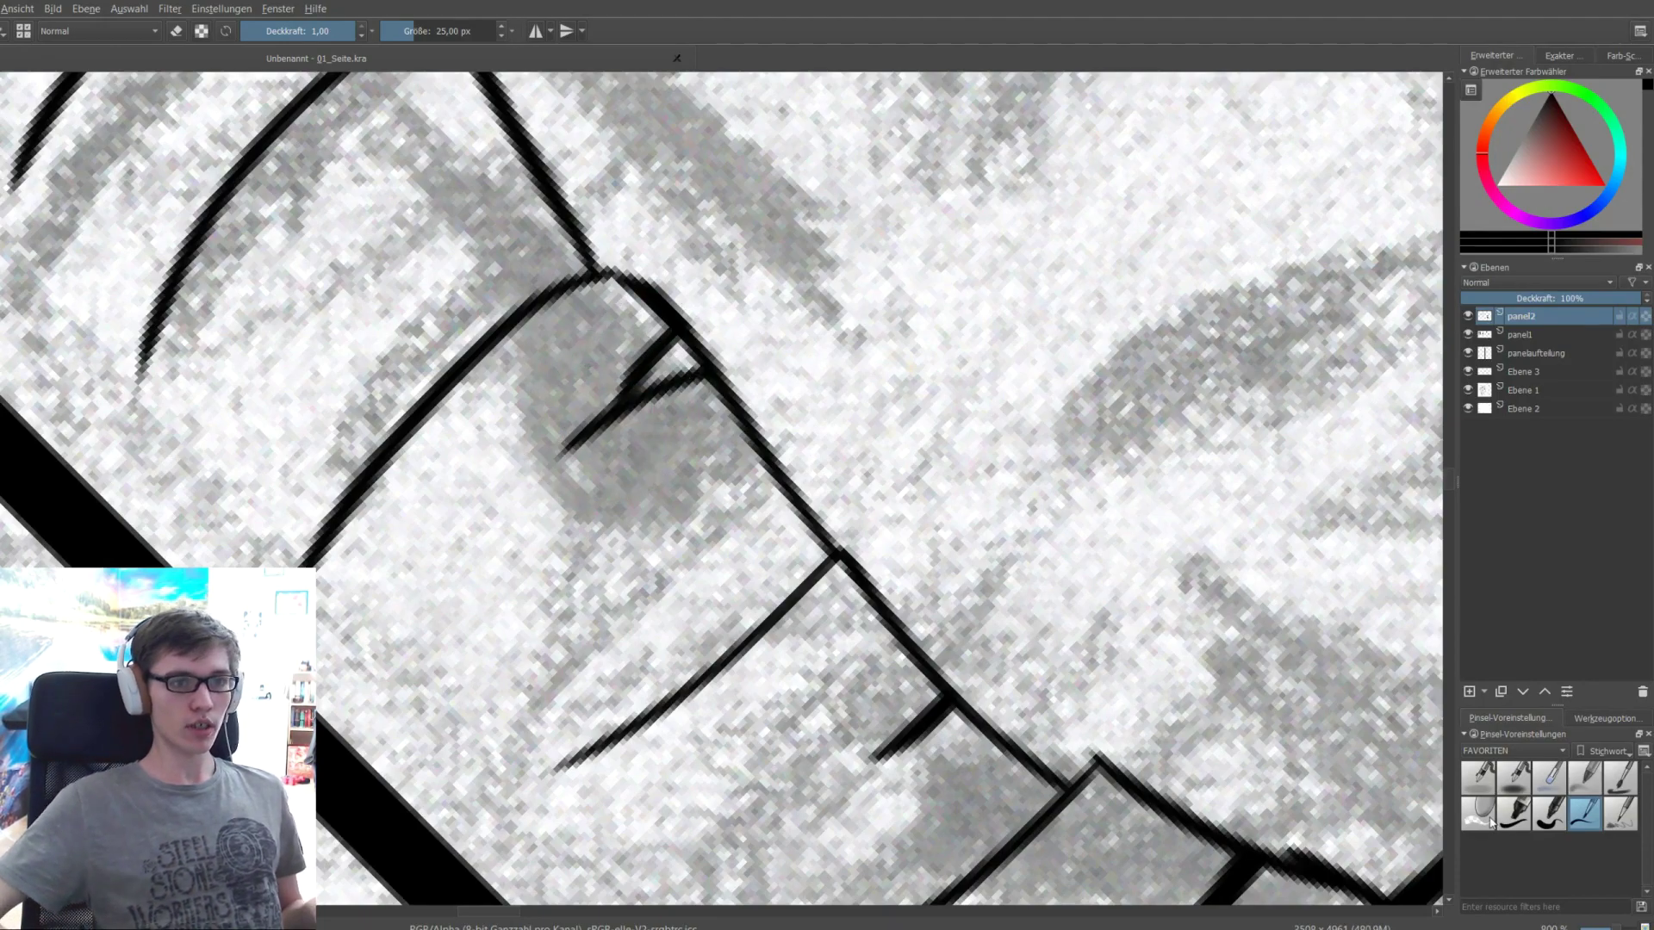
Step: Switch from the inking brush to the 50 px eraser
{"action": "right_click", "coordinate": [1119, 607]}
{"action": "left_click", "coordinate": [1060, 551]}
{"action": "scroll", "coordinate": [530, 523], "scroll_direction": "up", "scroll_amount": 3}
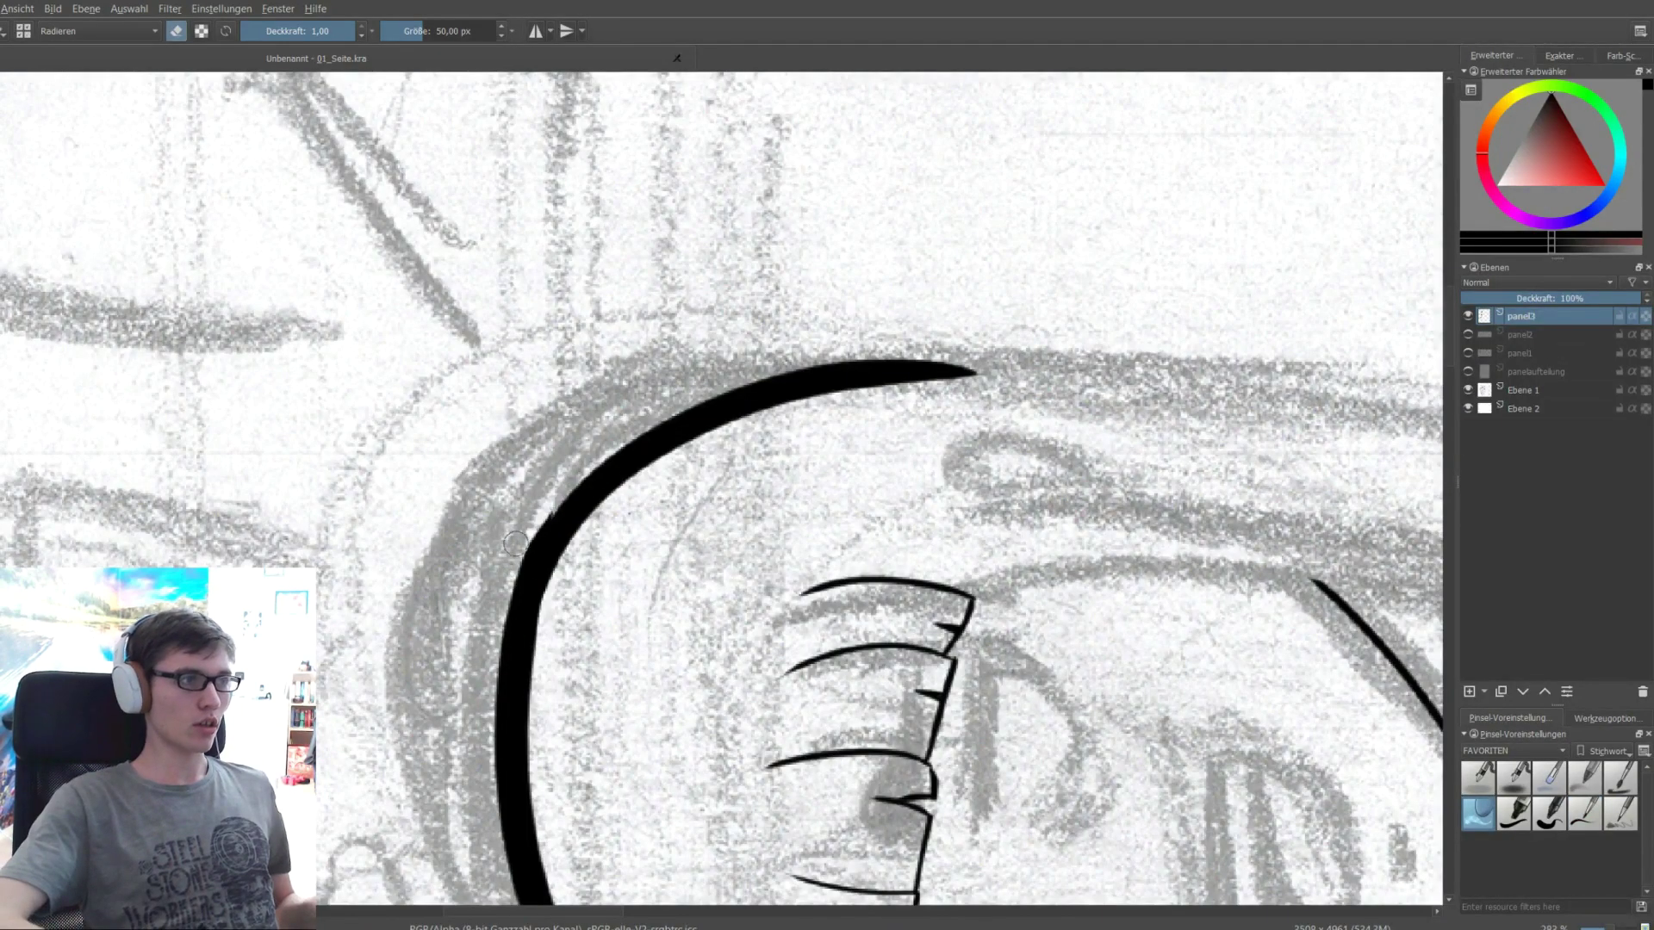
Step: Return to the inking brush and ink the long inner hair line running beside the woman's face
{"action": "key", "text": "/"}
{"action": "scroll", "coordinate": [505, 569], "scroll_direction": "down", "scroll_amount": 3}
{"action": "scroll", "coordinate": [603, 482], "scroll_direction": "up", "scroll_amount": 4}
{"action": "mouse_move", "coordinate": [506, 569]}
{"action": "left_mouse_down"}
{"action": "mouse_move", "coordinate": [603, 482]}
{"action": "mouse_move", "coordinate": [580, 478]}
{"action": "left_mouse_up"}
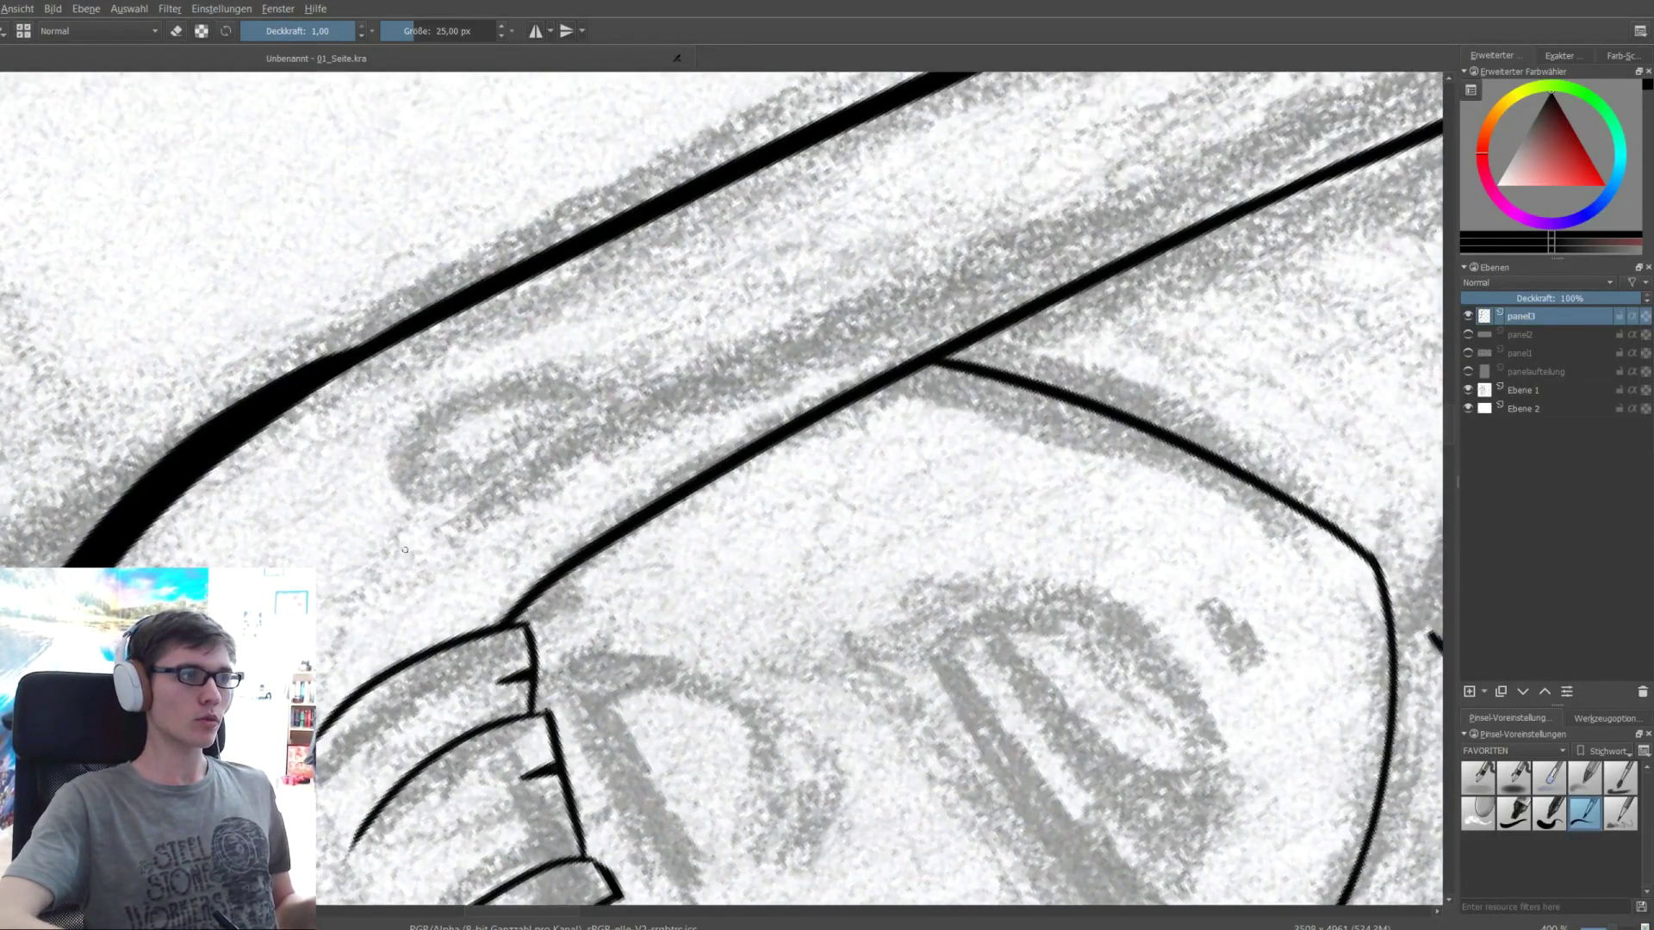
{"action": "left_click_drag", "start_coordinate": [405, 550], "coordinate": [1030, 244]}
{"action": "scroll", "coordinate": [682, 390], "scroll_direction": "down", "scroll_amount": 3}
{"action": "key", "text": "4"}
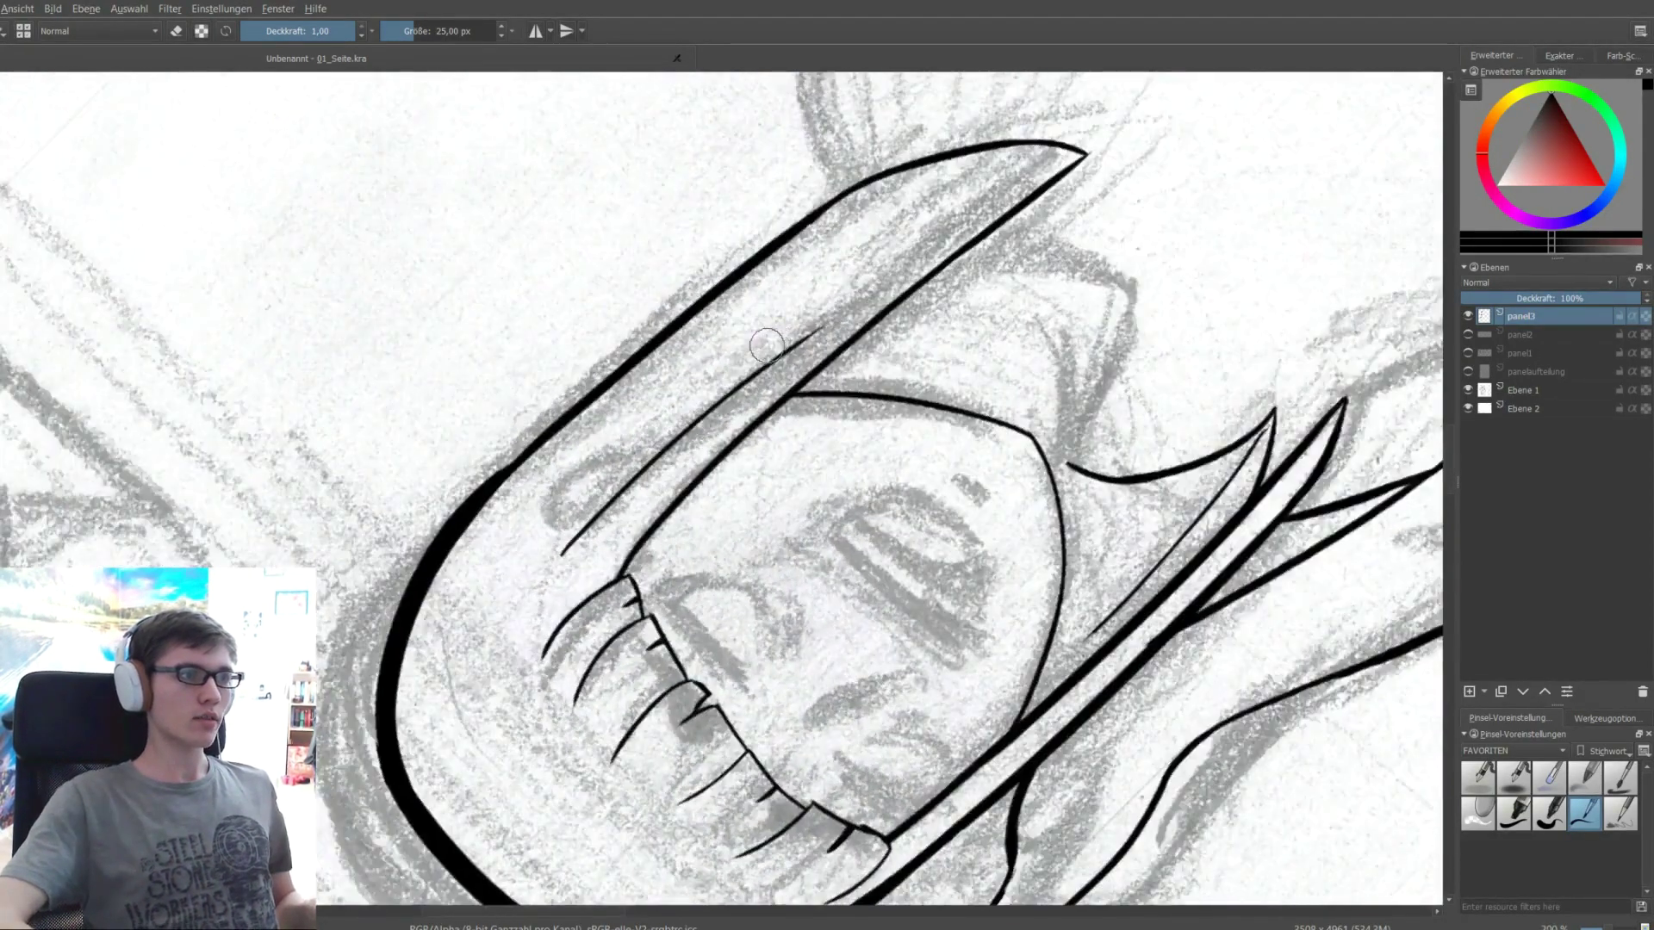
{"action": "scroll", "coordinate": [778, 336], "scroll_direction": "up", "scroll_amount": 3}
{"action": "left_click_drag", "start_coordinate": [920, 456], "coordinate": [879, 600]}
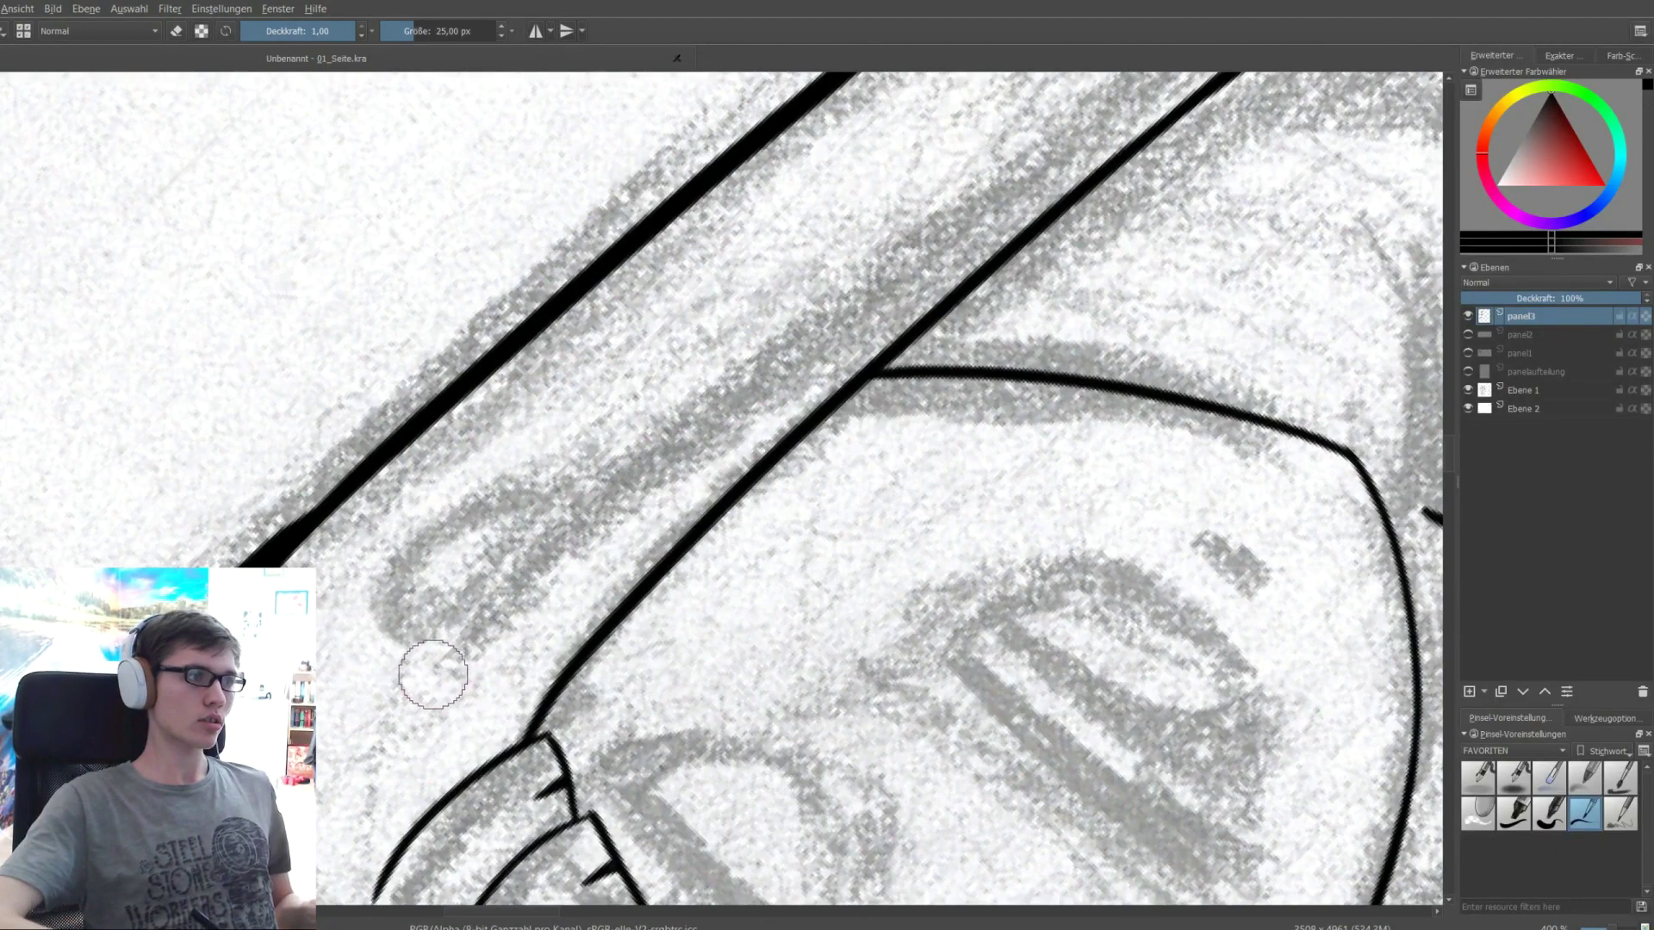
Step: Ink the rounded outline of the woman's ear against the inner hair line
{"action": "key", "text": "5"}
{"action": "scroll", "coordinate": [431, 668], "scroll_direction": "down", "scroll_amount": 2}
{"action": "key", "text": "5"}
{"action": "scroll", "coordinate": [665, 414], "scroll_direction": "up", "scroll_amount": 5}
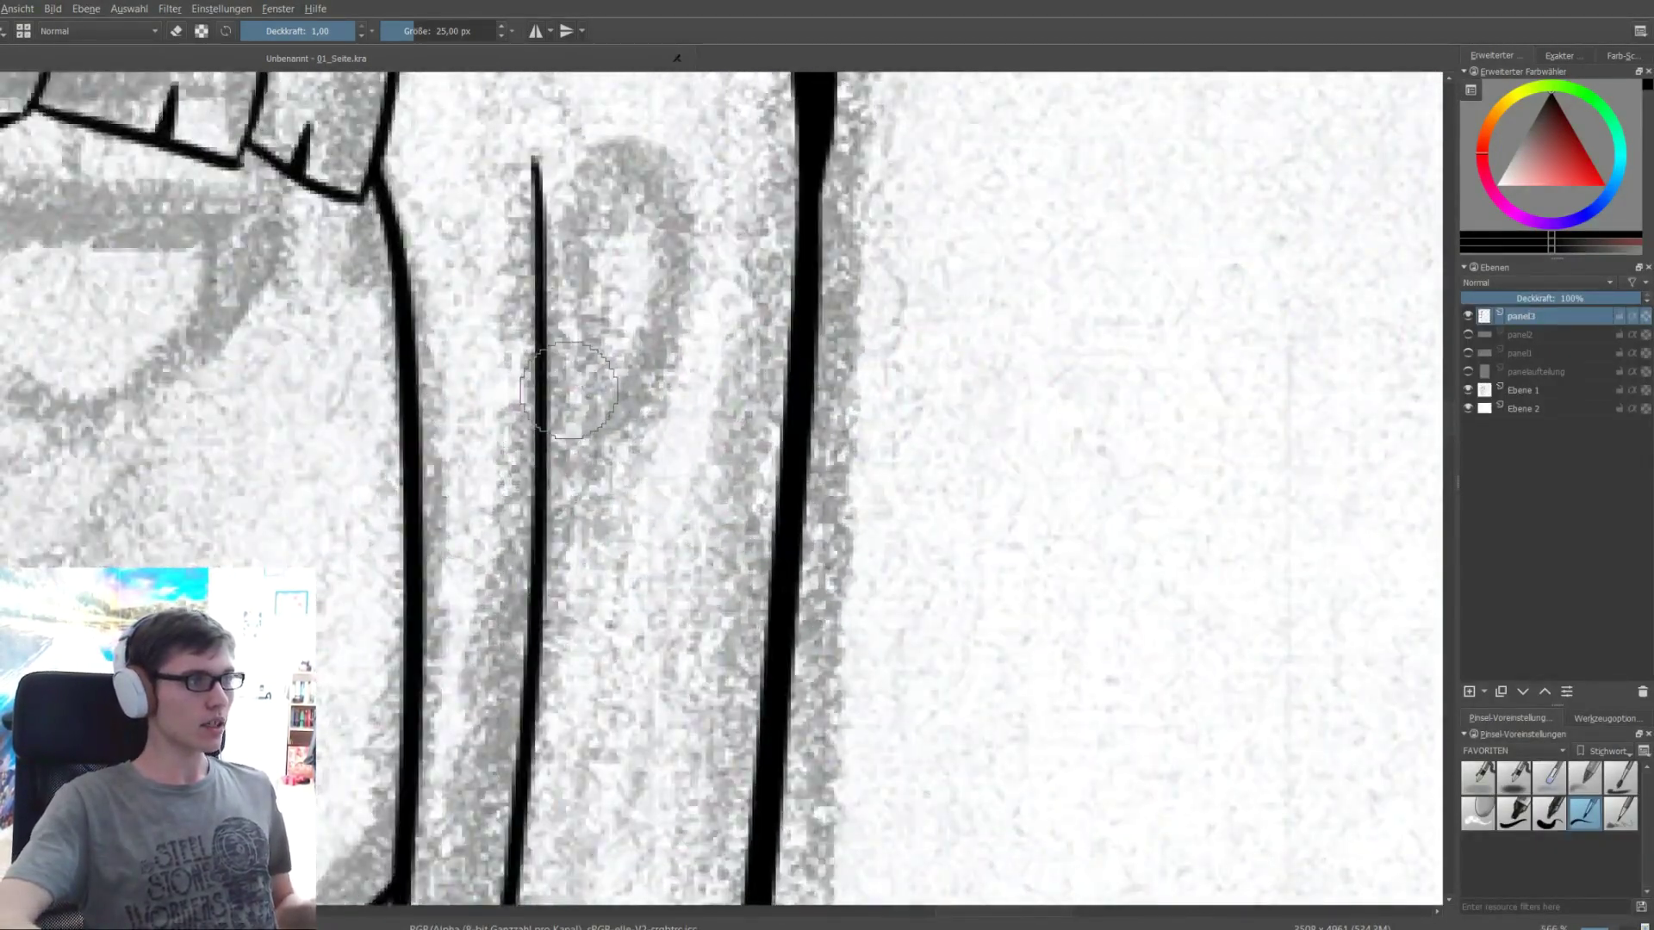
{"action": "scroll", "coordinate": [635, 392], "scroll_direction": "down", "scroll_amount": 1}
{"action": "left_click_drag", "start_coordinate": [626, 369], "coordinate": [691, 569]}
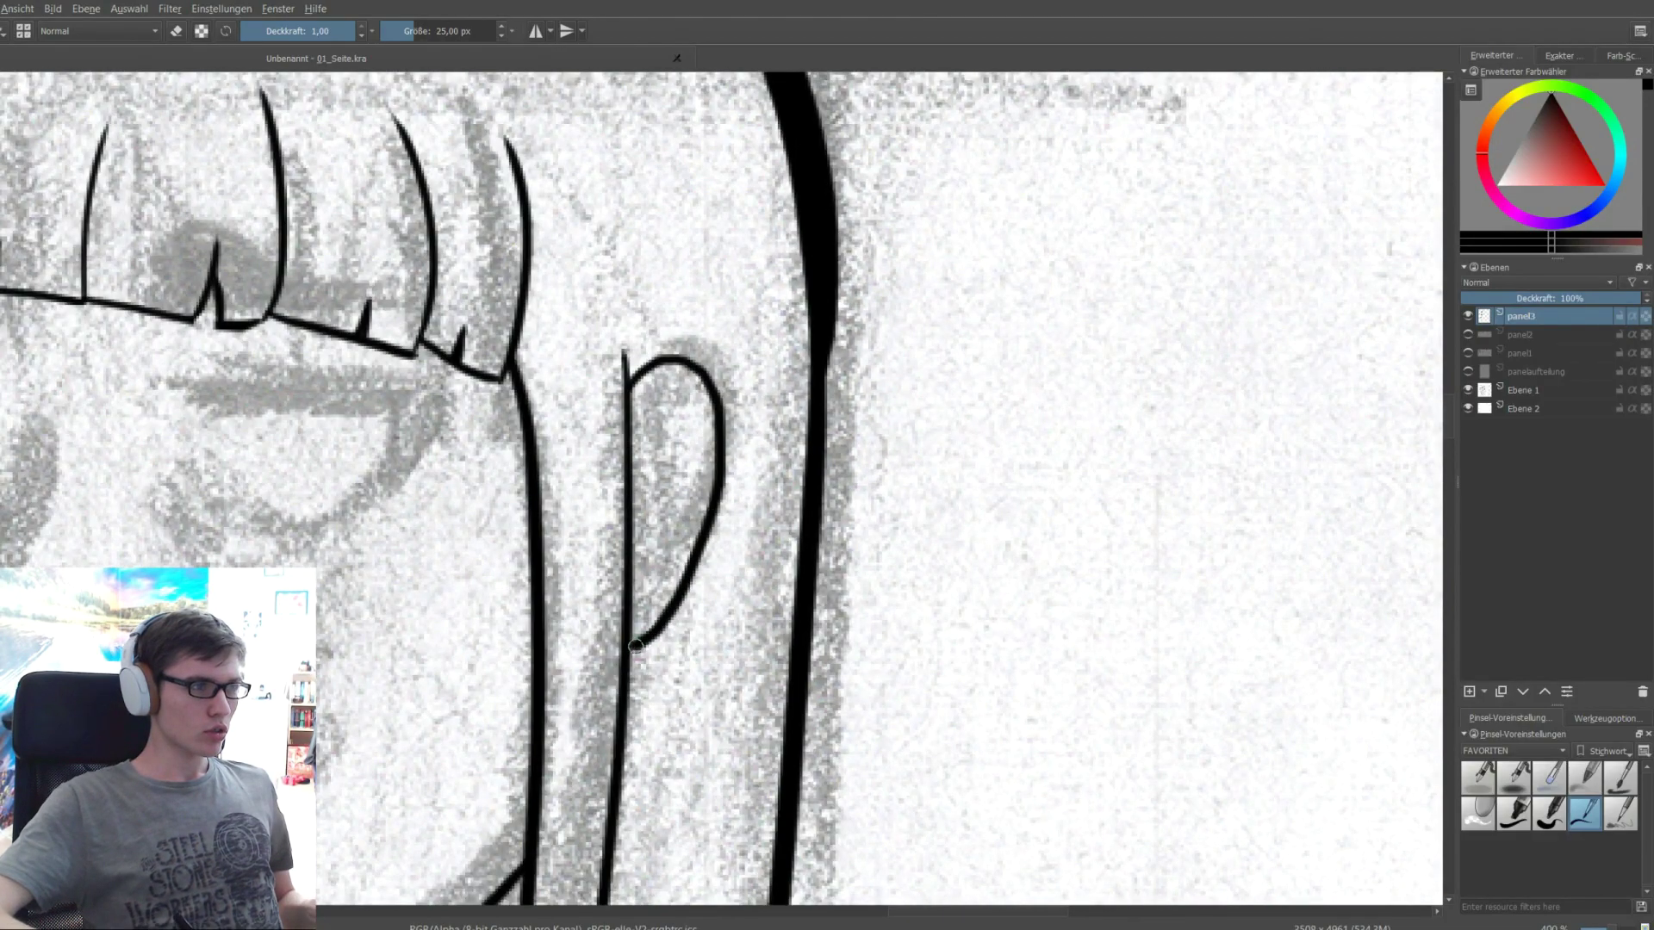
Step: Ink the woman's half-closed eye with a thick upper lid, a curved lower outline and short crease lines at the inner corner
{"action": "scroll", "coordinate": [653, 608], "scroll_direction": "down", "scroll_amount": 4}
{"action": "scroll", "coordinate": [776, 665], "scroll_direction": "up", "scroll_amount": 6}
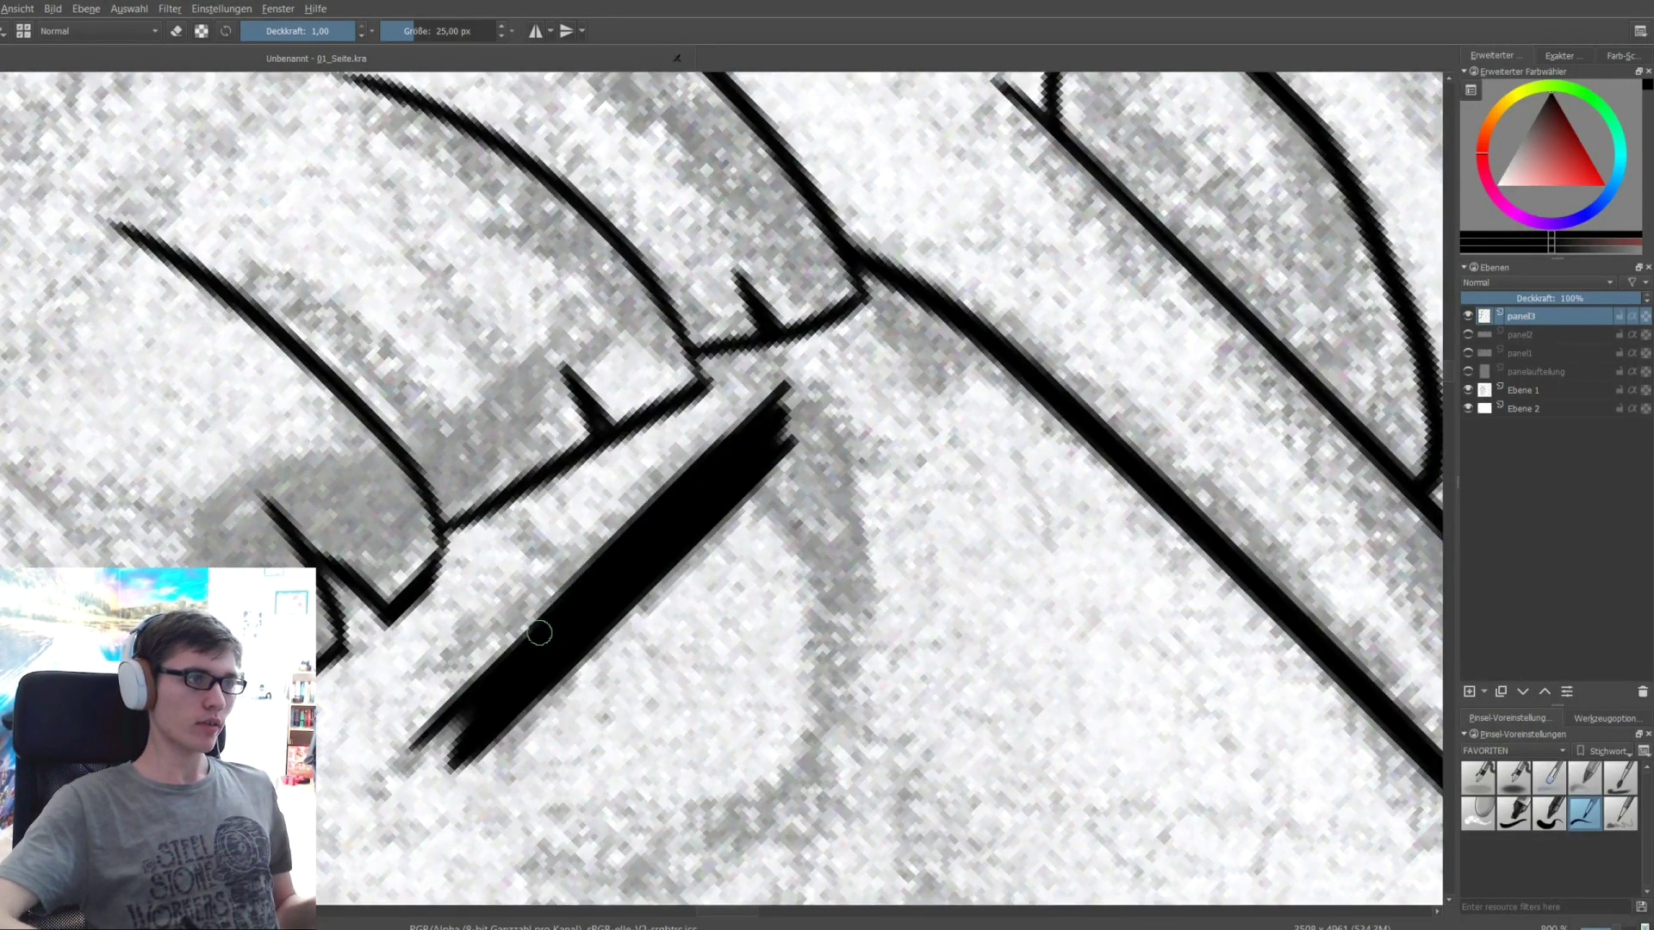
{"action": "mouse_move", "coordinate": [606, 563]}
{"action": "left_mouse_down"}
{"action": "mouse_move", "coordinate": [997, 720]}
{"action": "mouse_move", "coordinate": [1053, 484]}
{"action": "left_mouse_up"}
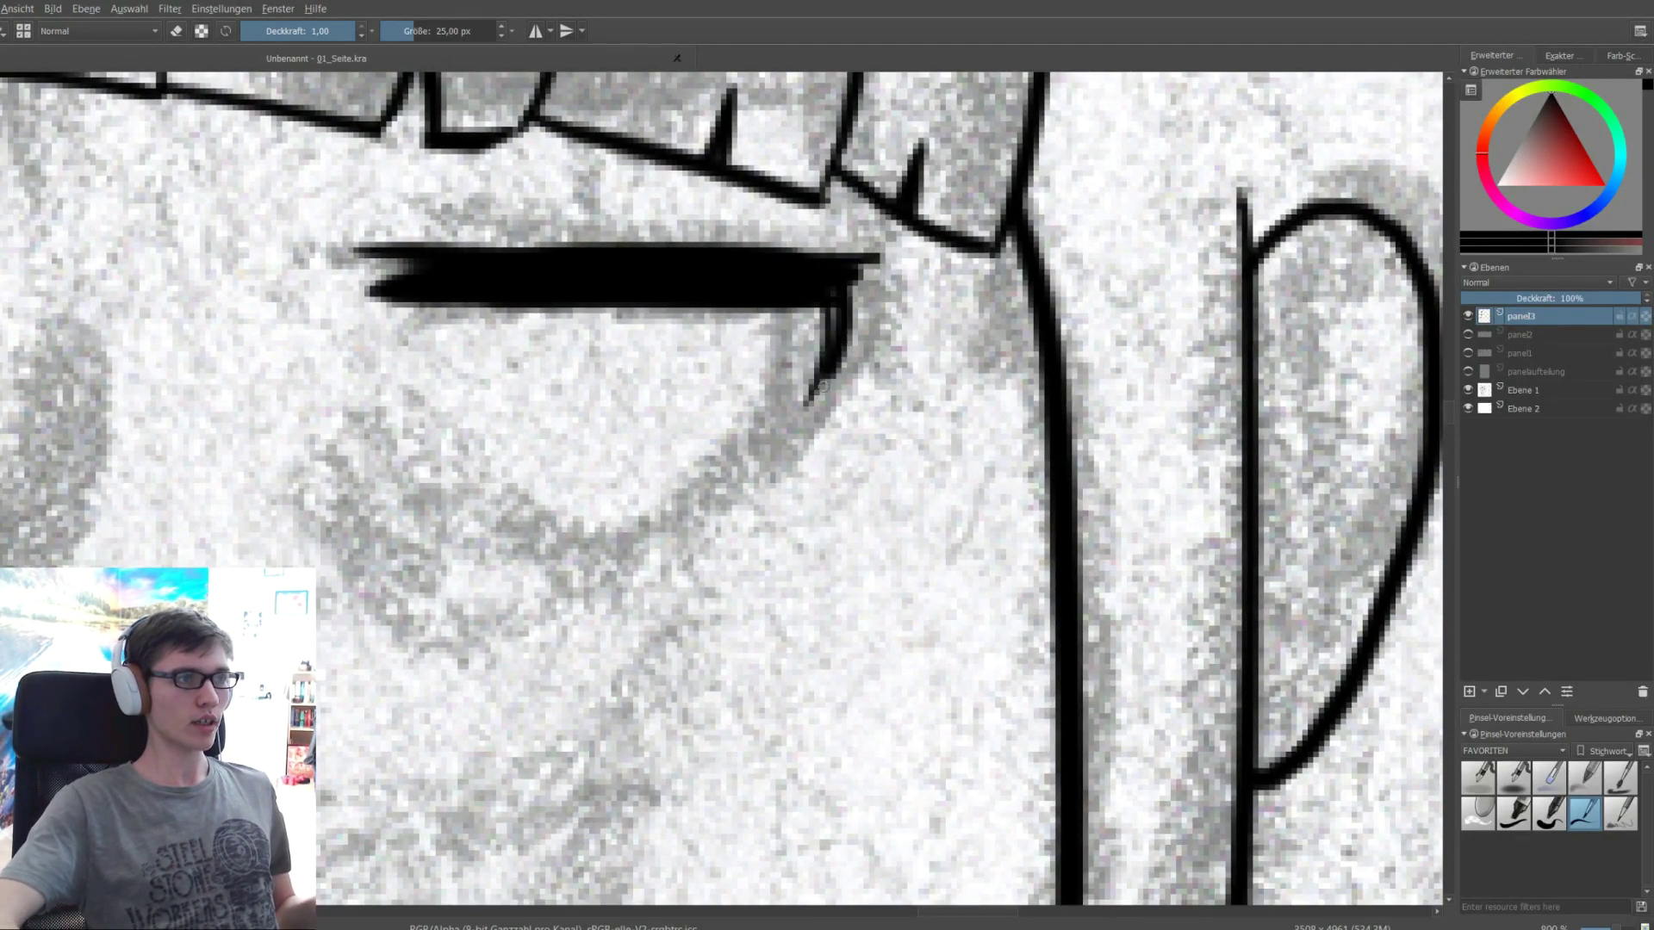
{"action": "left_click_drag", "start_coordinate": [831, 425], "coordinate": [603, 517]}
{"action": "left_click_drag", "start_coordinate": [619, 345], "coordinate": [534, 504]}
{"action": "left_click_drag", "start_coordinate": [542, 379], "coordinate": [512, 474]}
{"action": "scroll", "coordinate": [558, 547], "scroll_direction": "down", "scroll_amount": 3}
{"action": "scroll", "coordinate": [671, 477], "scroll_direction": "up", "scroll_amount": 1}
{"action": "scroll", "coordinate": [670, 476], "scroll_direction": "up", "scroll_amount": 3}
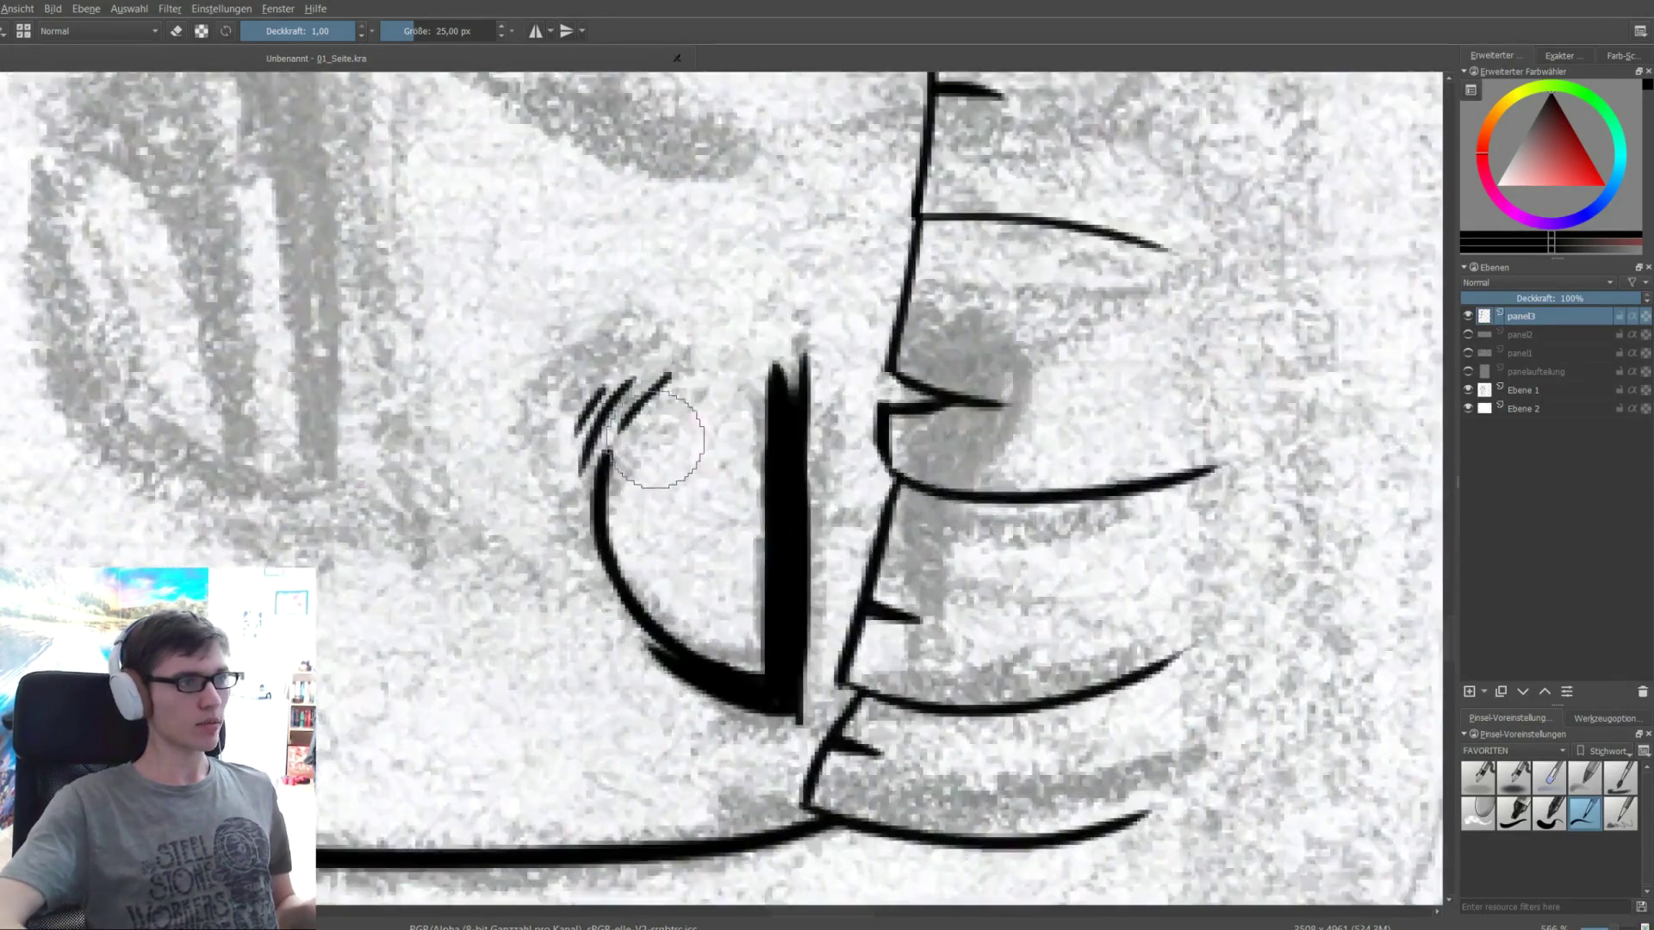
{"action": "mouse_move", "coordinate": [635, 380]}
{"action": "left_mouse_down"}
{"action": "mouse_move", "coordinate": [740, 349]}
{"action": "mouse_move", "coordinate": [654, 391]}
{"action": "mouse_move", "coordinate": [554, 525]}
{"action": "mouse_move", "coordinate": [476, 495]}
{"action": "mouse_move", "coordinate": [535, 431]}
{"action": "mouse_move", "coordinate": [524, 491]}
{"action": "mouse_move", "coordinate": [572, 432]}
{"action": "mouse_move", "coordinate": [671, 389]}
{"action": "left_mouse_up"}
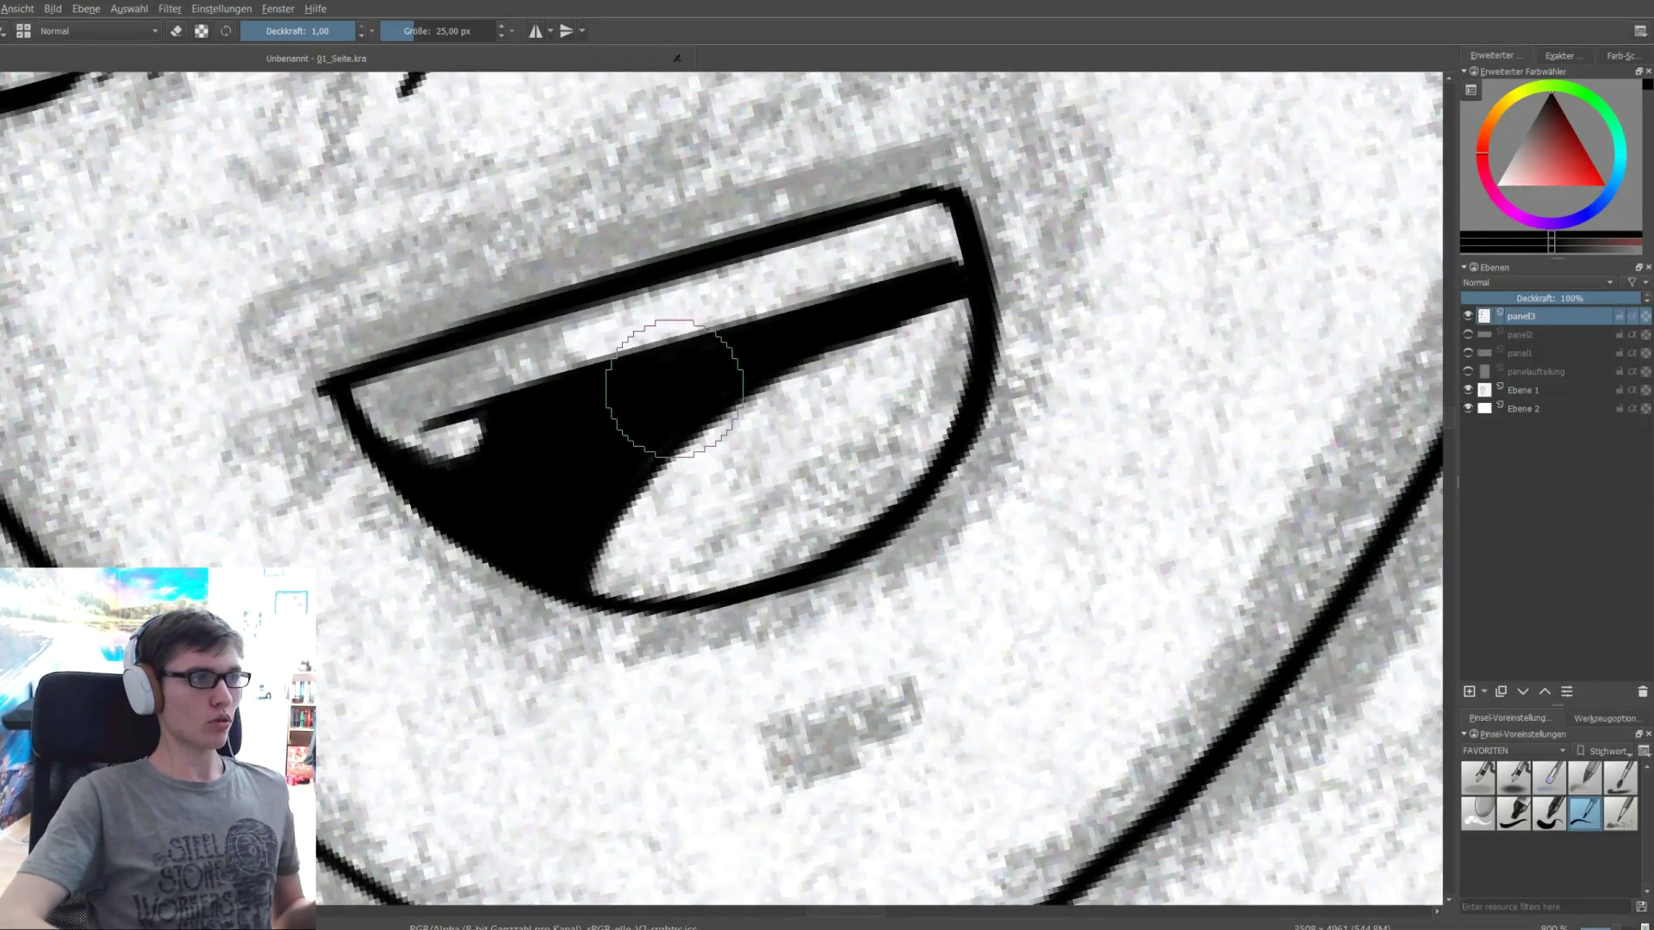
Step: Ink the neck and the pointed shirt neckline below the woman's chin, undoing the strokes that miss the sketch
{"action": "scroll", "coordinate": [672, 389], "scroll_direction": "down", "scroll_amount": 6}
{"action": "key", "text": "5"}
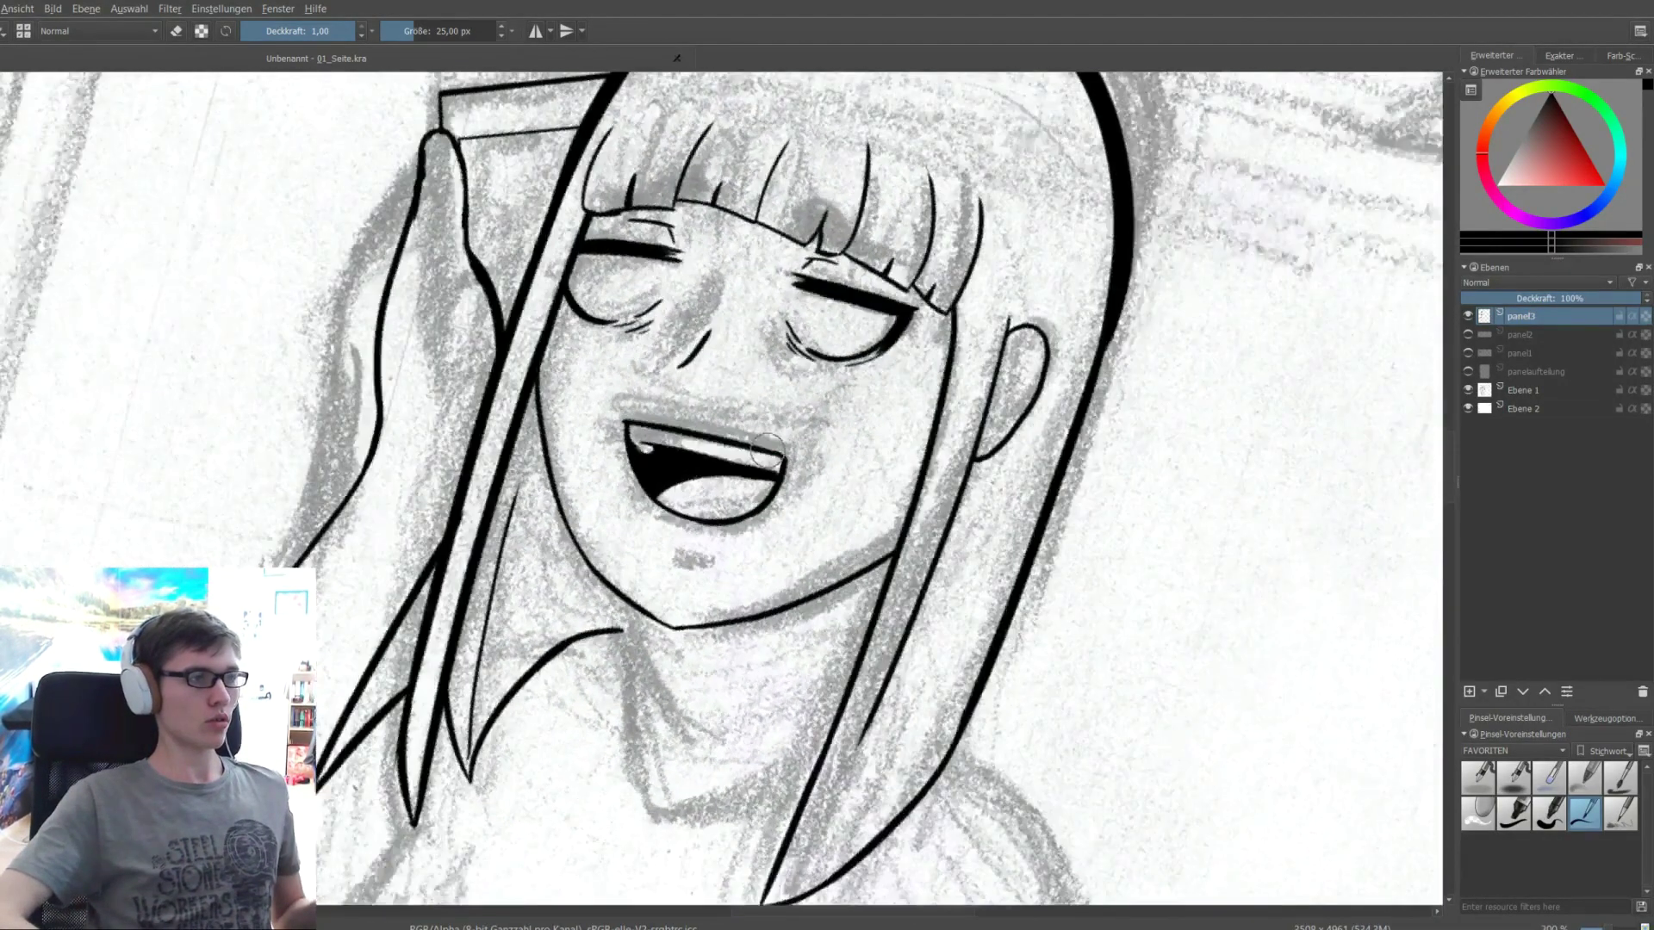
{"action": "key", "text": "6"}
{"action": "scroll", "coordinate": [731, 473], "scroll_direction": "up", "scroll_amount": 5}
{"action": "mouse_move", "coordinate": [922, 362]}
{"action": "left_mouse_down"}
{"action": "mouse_move", "coordinate": [1081, 302]}
{"action": "mouse_move", "coordinate": [986, 351]}
{"action": "left_mouse_up"}
{"action": "key", "text": "ctrl+z"}
{"action": "left_click_drag", "start_coordinate": [1107, 285], "coordinate": [900, 387]}
{"action": "key", "text": "ctrl+z"}
{"action": "left_click_drag", "start_coordinate": [1097, 287], "coordinate": [893, 394]}
{"action": "key", "text": "ctrl+z"}
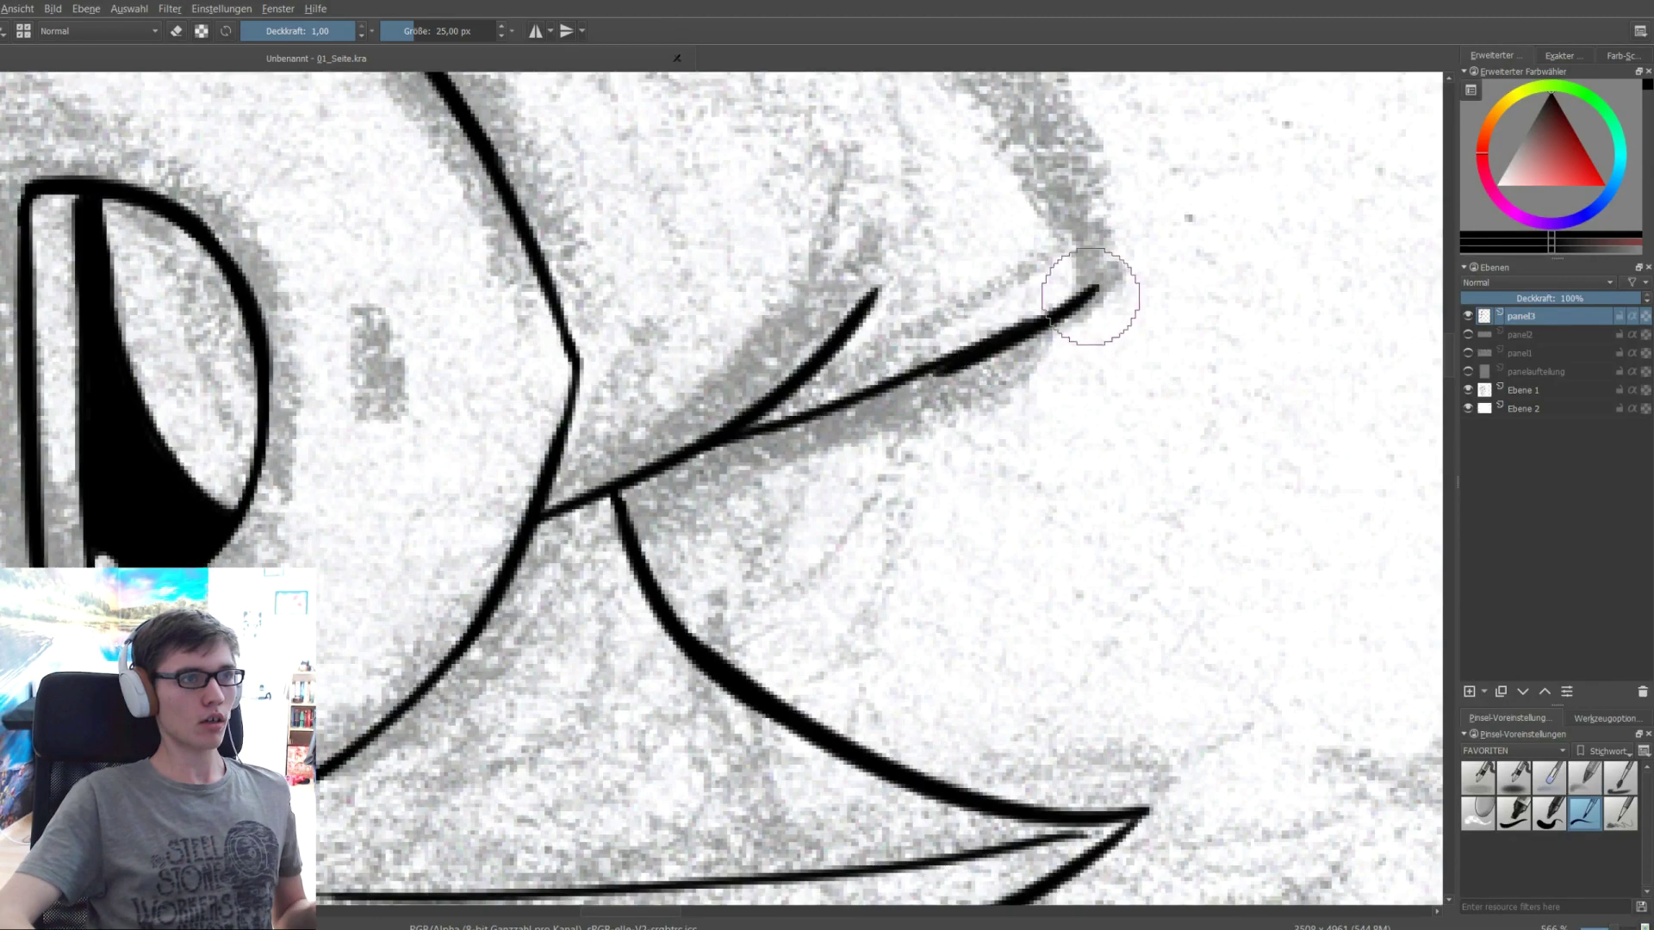
{"action": "scroll", "coordinate": [1008, 335], "scroll_direction": "up", "scroll_amount": 5}
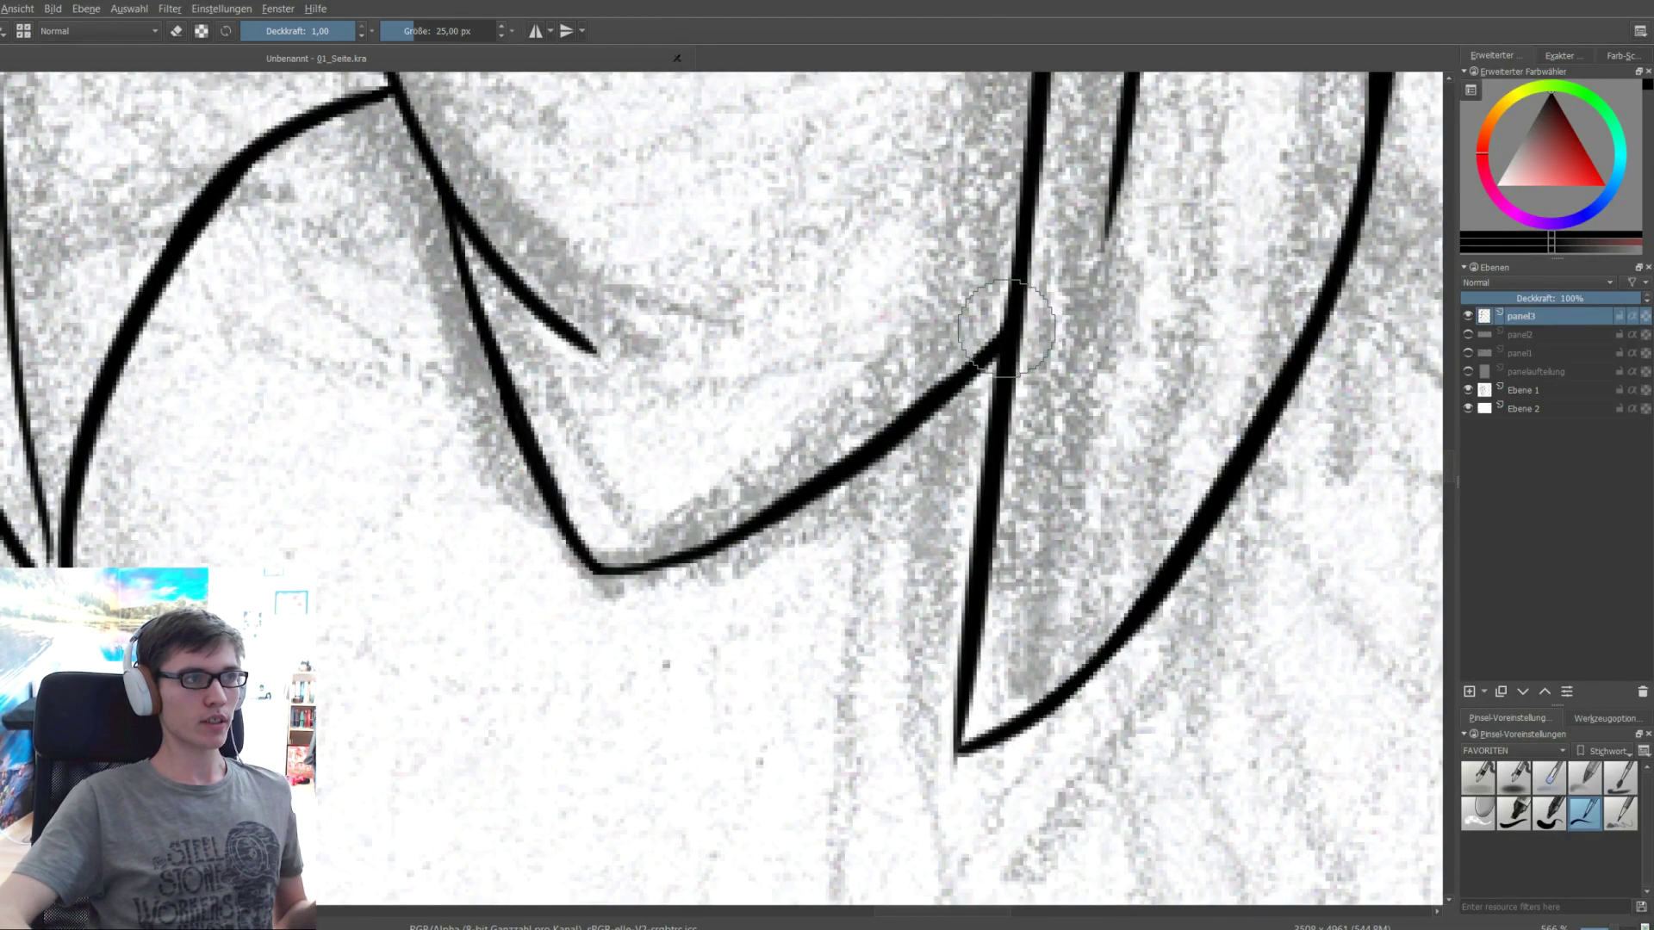
Step: Ink the rest of the woman's figure: the shirt, the lowered arm with its hand, the pleated skirt and the legs
{"action": "key", "text": "1"}
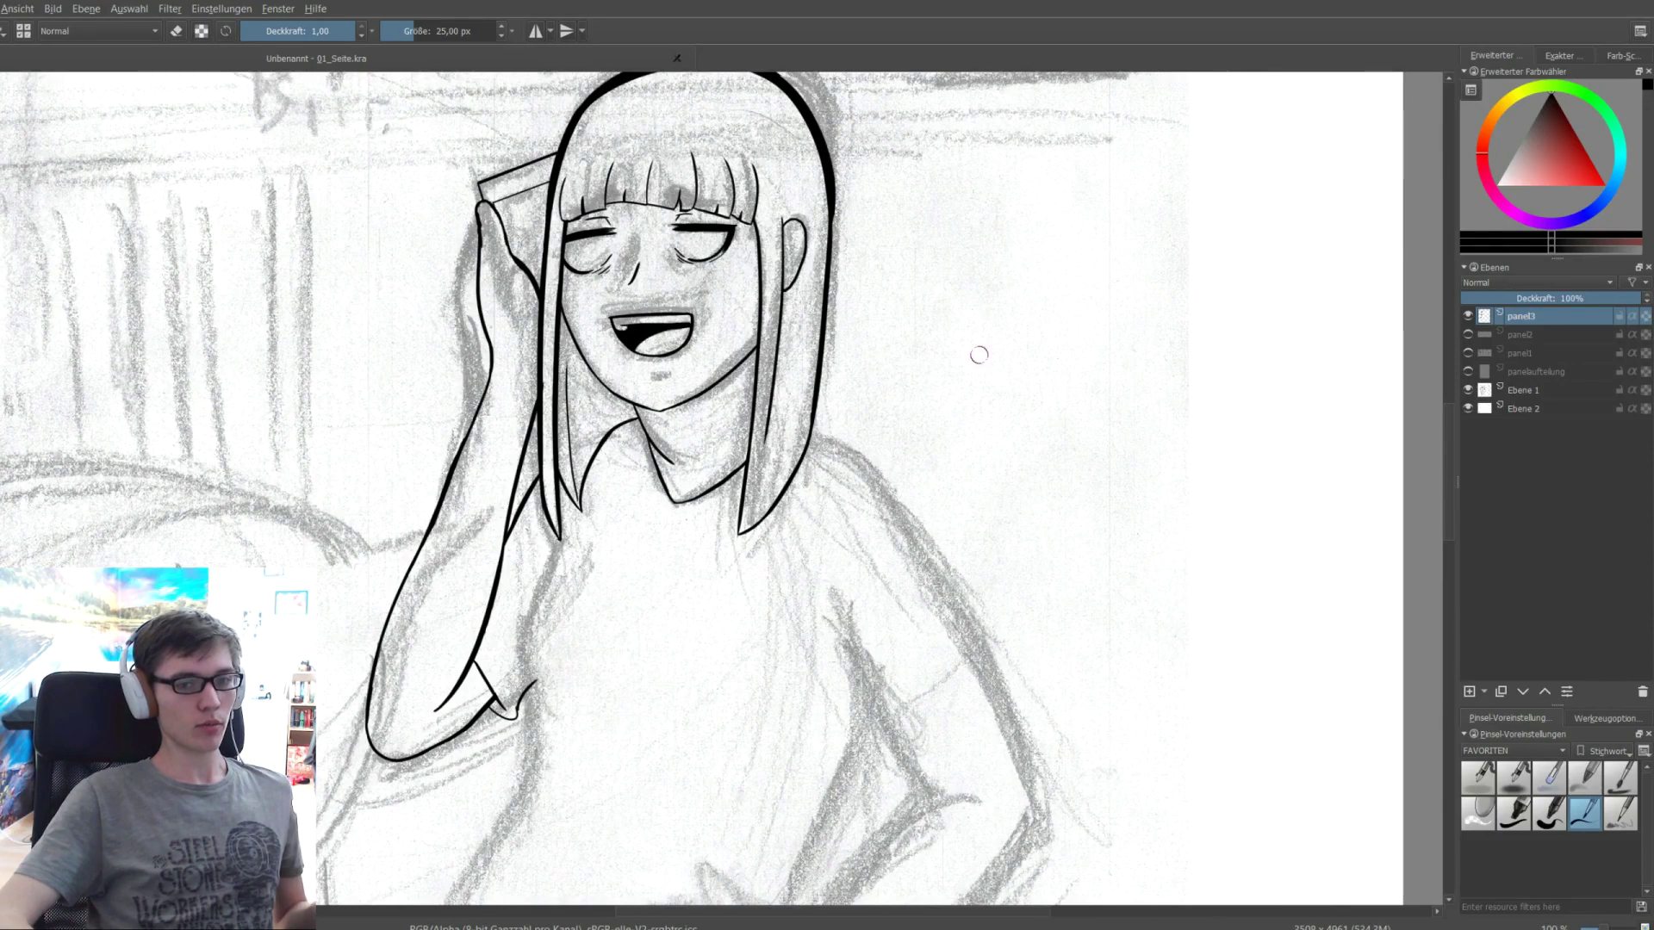
{"action": "key", "text": "2"}
{"action": "mouse_move", "coordinate": [1140, 483]}
{"action": "left_mouse_down"}
{"action": "mouse_move", "coordinate": [1034, 448]}
{"action": "mouse_move", "coordinate": [802, 497]}
{"action": "mouse_move", "coordinate": [720, 432]}
{"action": "mouse_move", "coordinate": [546, 414]}
{"action": "left_mouse_up"}
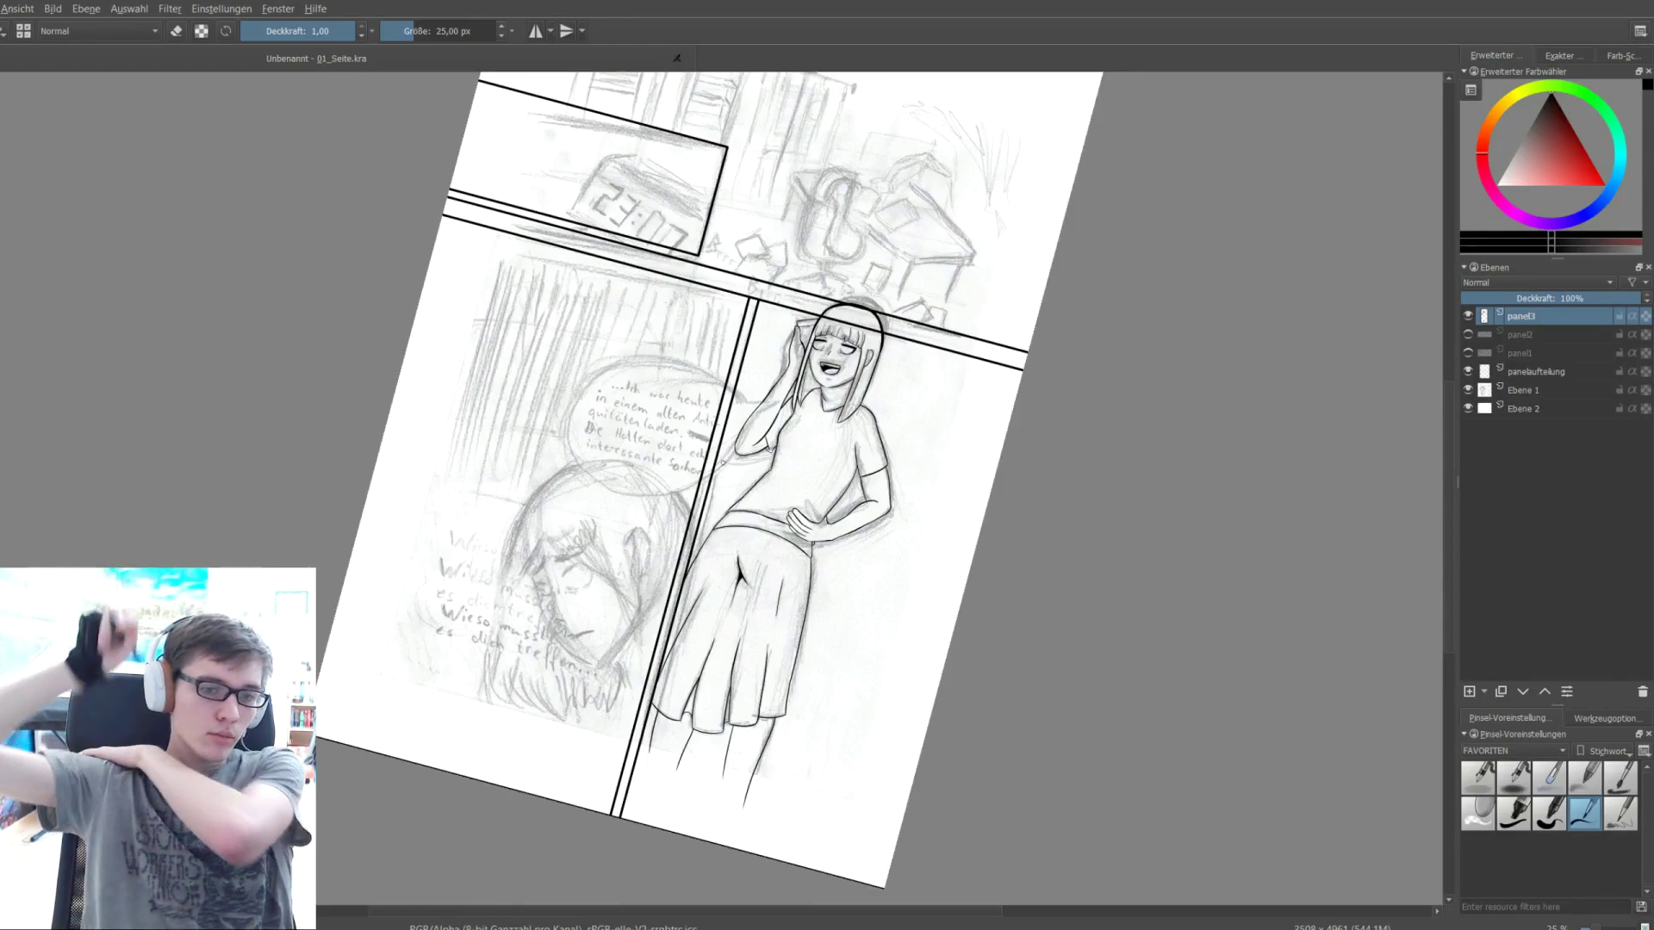
Step: Ink a curved iris line below the heavy upper lid in each of the woman's eyes
{"action": "key", "text": "5"}
{"action": "left_click_drag", "start_coordinate": [533, 605], "coordinate": [529, 717]}
{"action": "scroll", "coordinate": [694, 486], "scroll_direction": "up", "scroll_amount": 9}
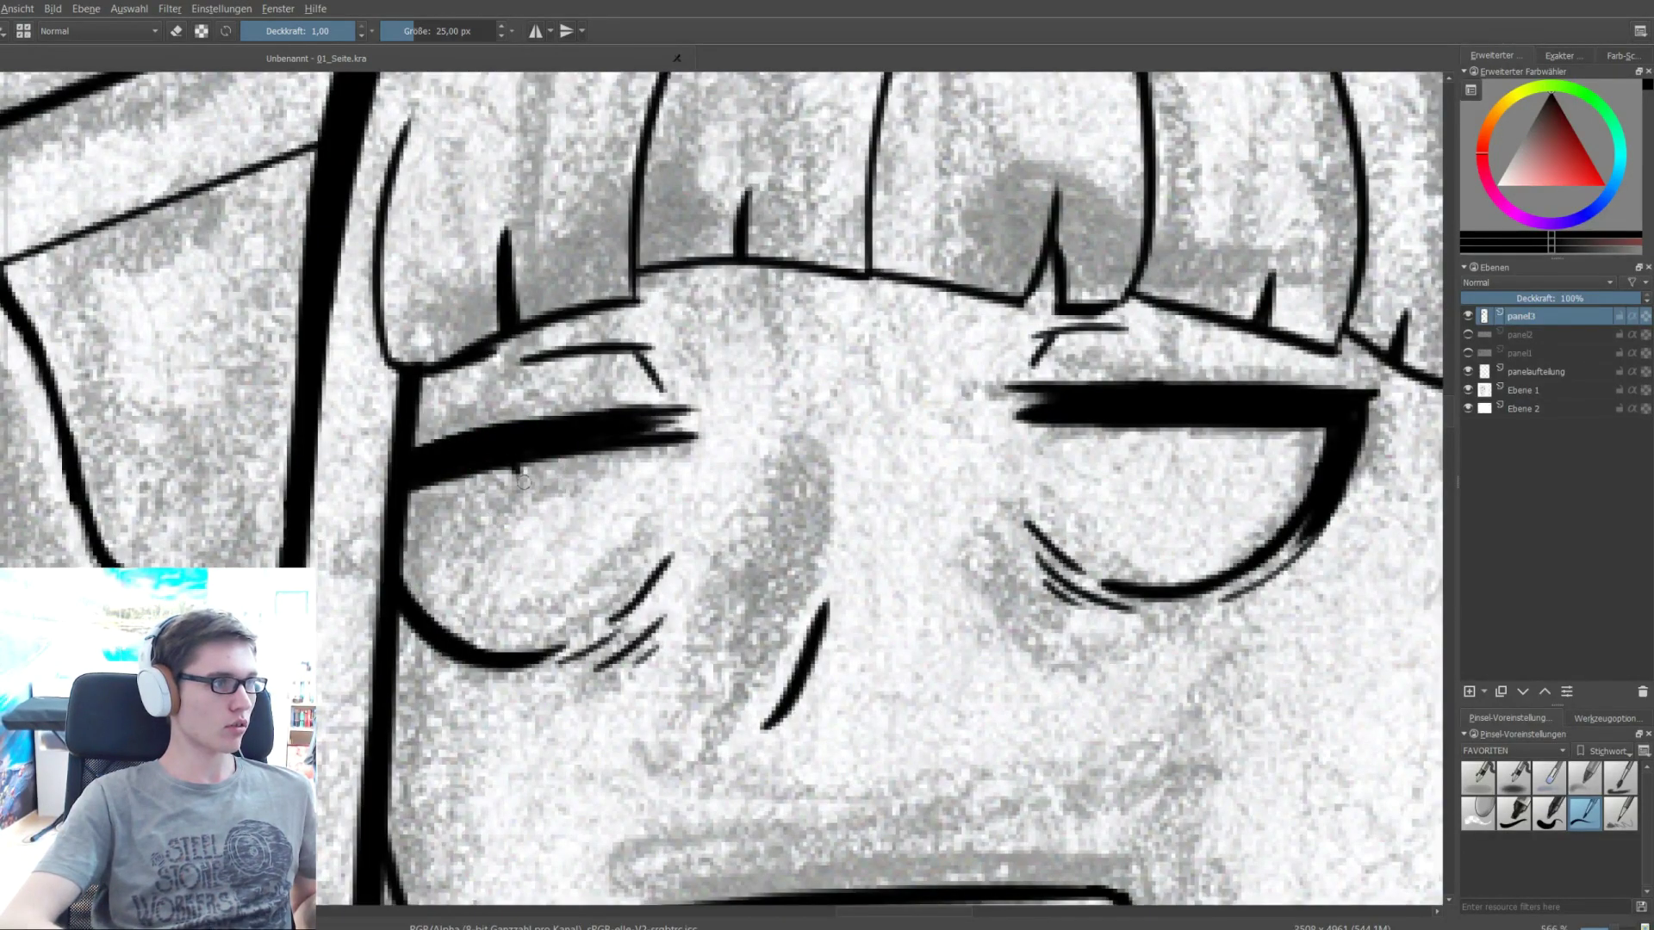
{"action": "left_click_drag", "start_coordinate": [518, 450], "coordinate": [439, 620]}
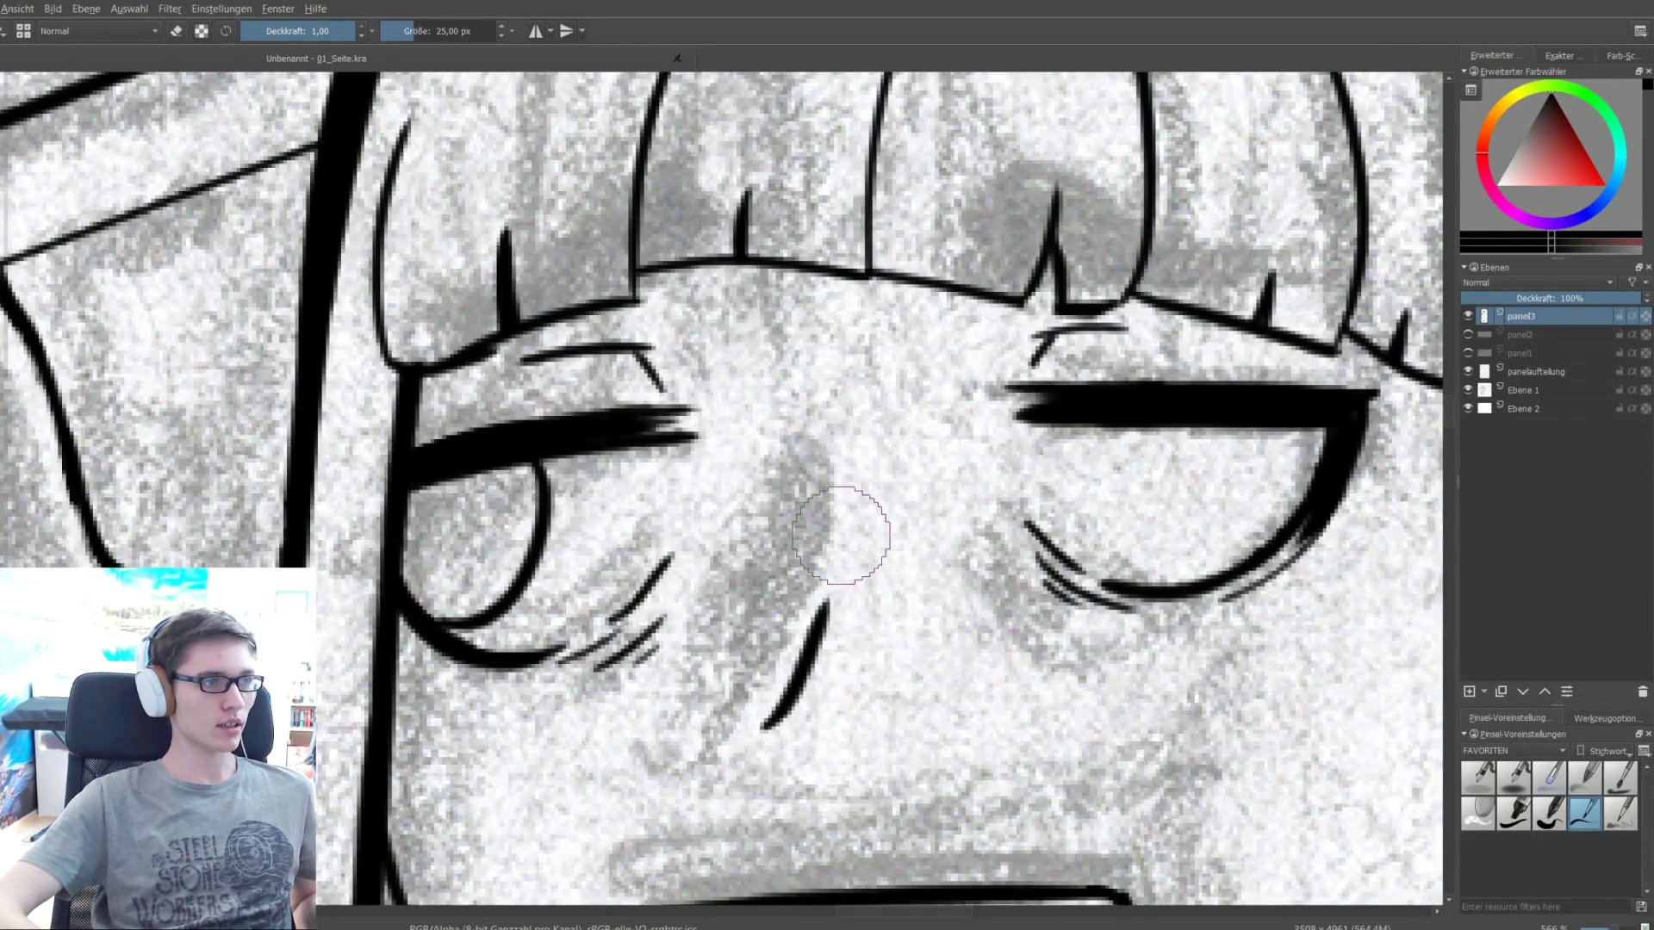
{"action": "scroll", "coordinate": [990, 646], "scroll_direction": "down", "scroll_amount": 1}
{"action": "left_click_drag", "start_coordinate": [1412, 534], "coordinate": [915, 394]}
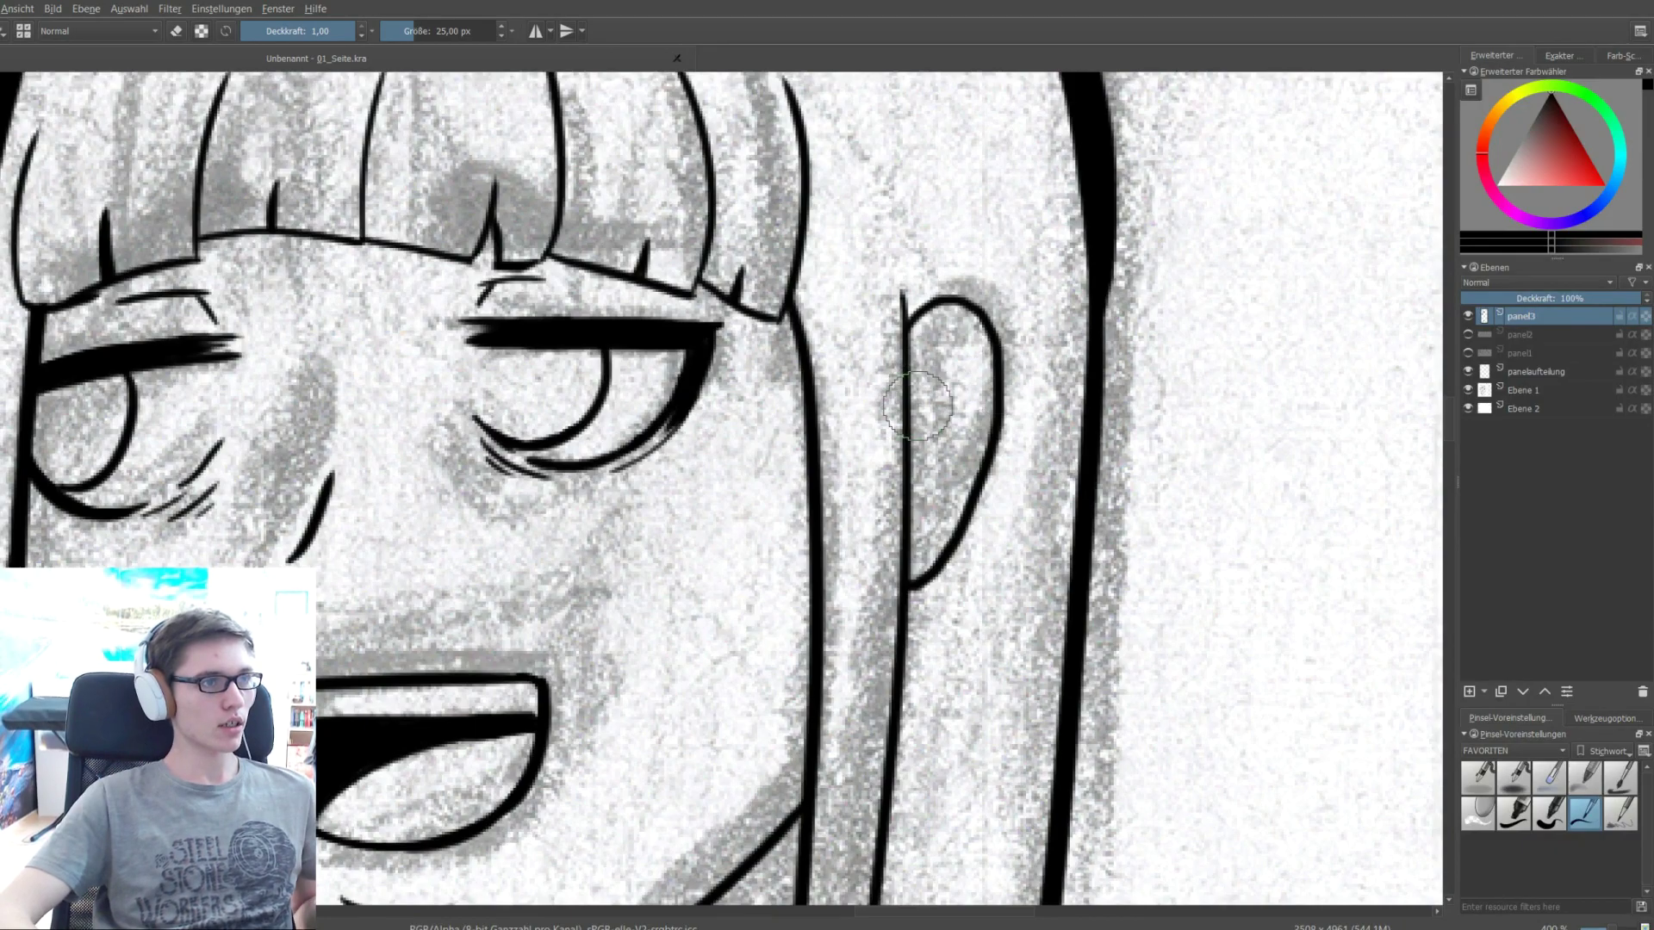
Step: Add a new layer named panel4 above the panel3 layer
{"action": "key", "text": "Insert"}
{"action": "scroll", "coordinate": [915, 393], "scroll_direction": "down", "scroll_amount": 6}
{"action": "scroll", "coordinate": [887, 668], "scroll_direction": "up", "scroll_amount": 4}
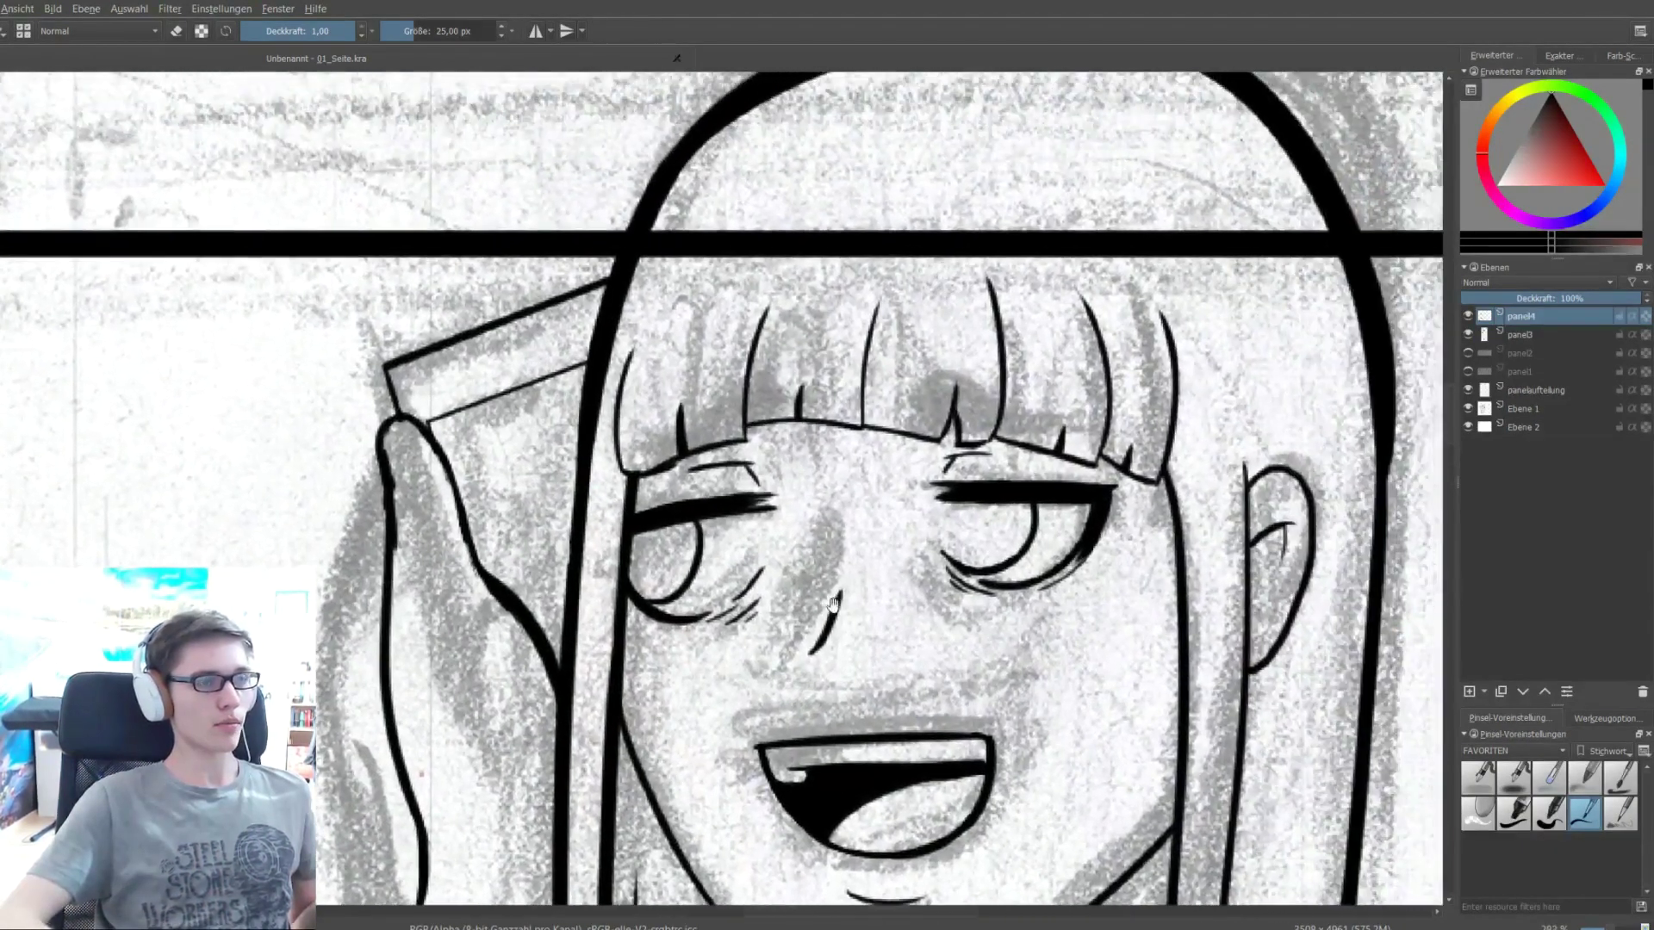
{"action": "left_click_drag", "start_coordinate": [833, 603], "coordinate": [735, 613]}
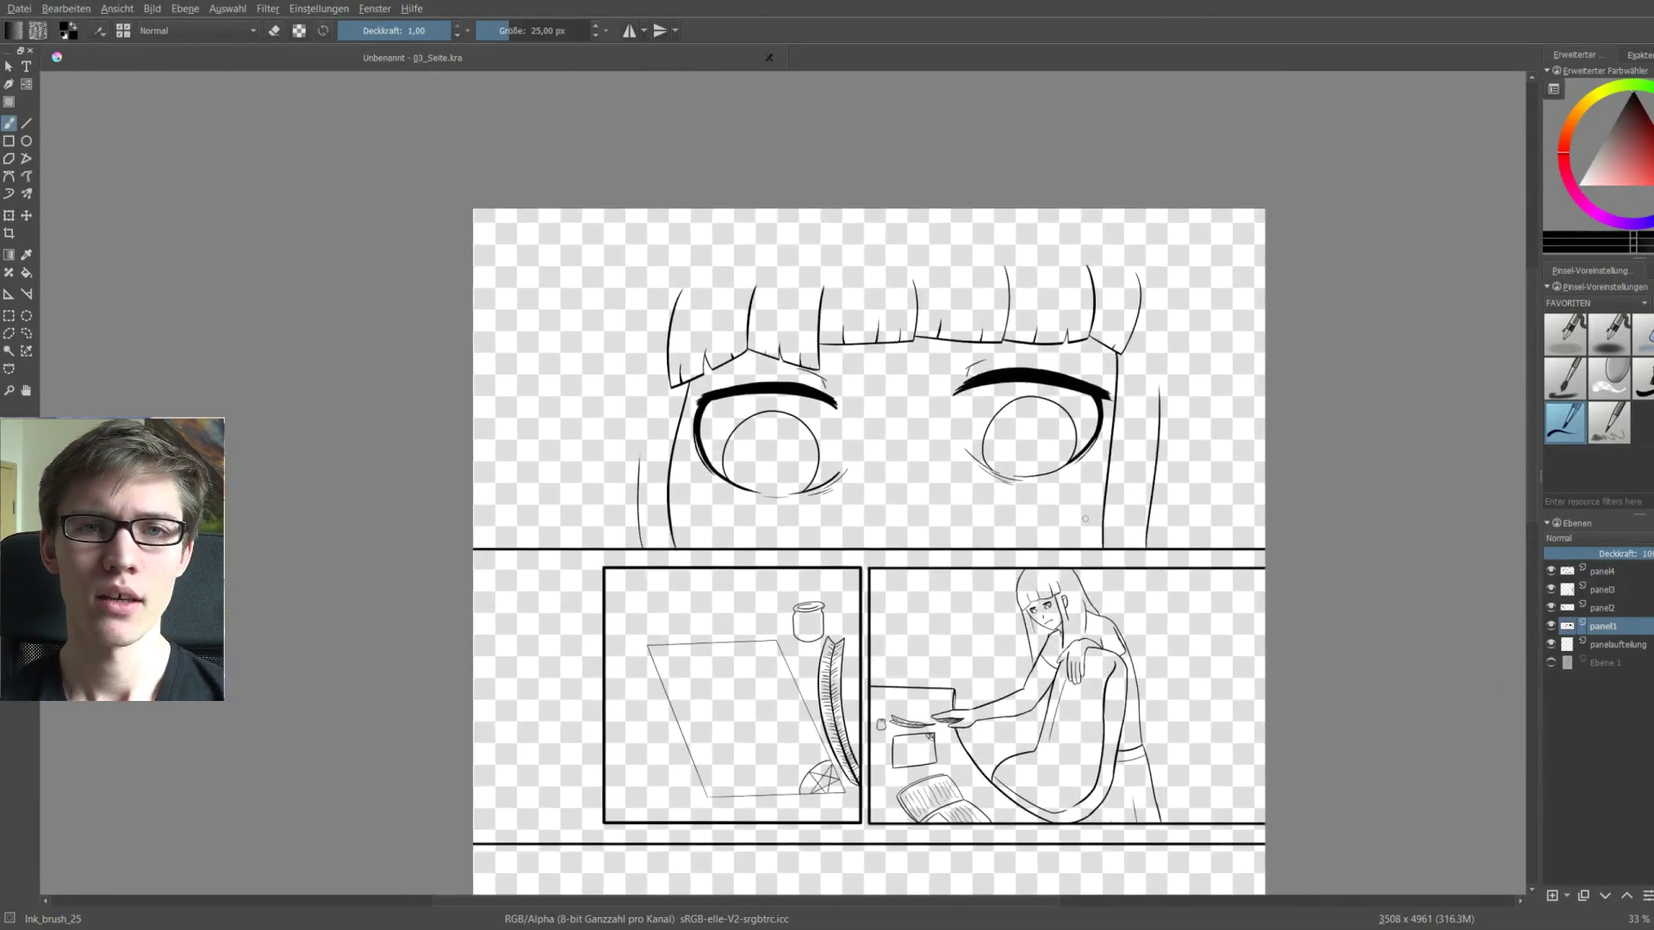
Step: Show the Ebene 1 sketch layer beneath the 03_Seite line art and close that document
{"action": "left_click", "coordinate": [1550, 662]}
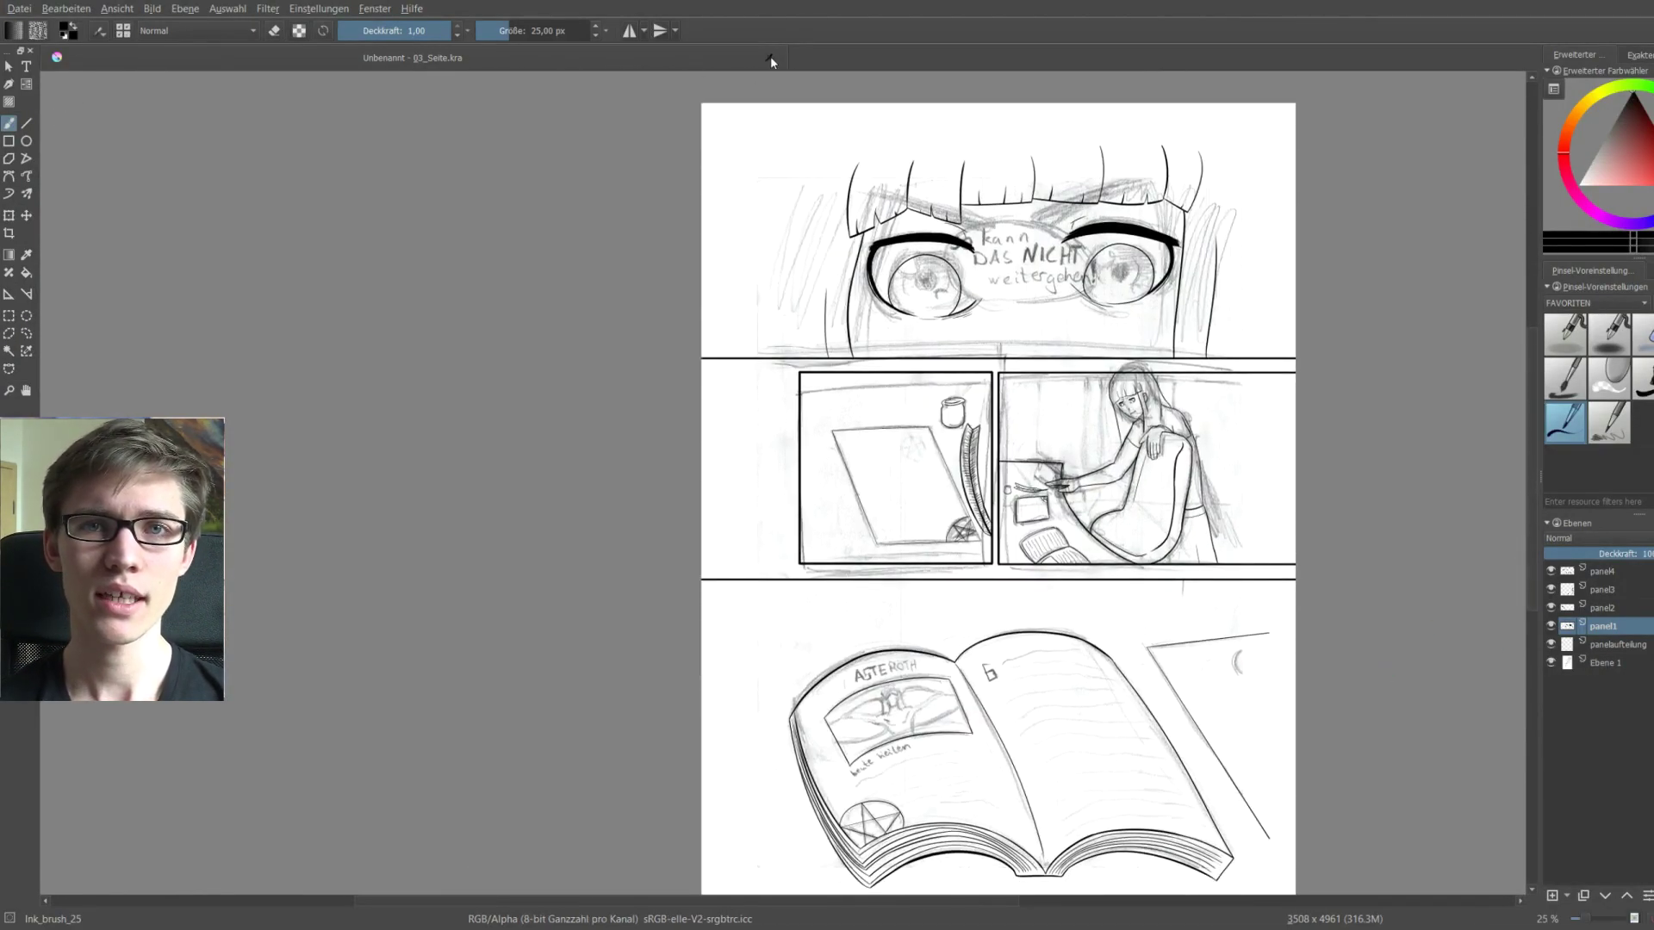
{"action": "left_click", "coordinate": [769, 58]}
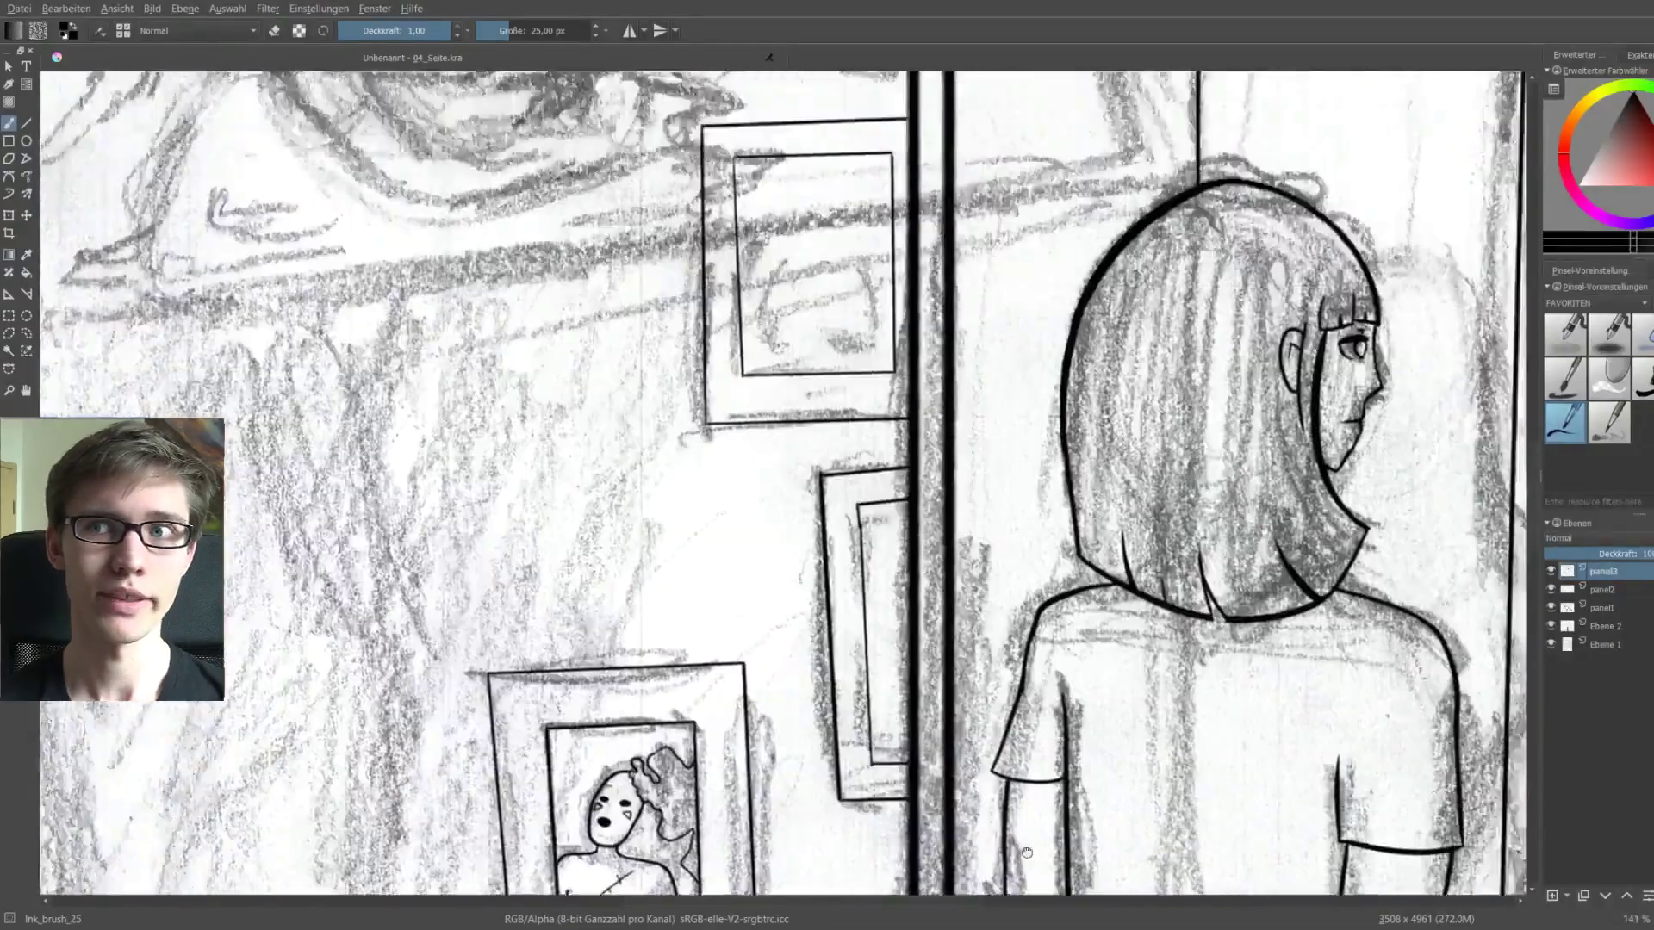
Step: Ink a beetle's body inside the picture frame on 04_Seite, with a half-round head, stacked rounded segments and a half-round tail
{"action": "scroll", "coordinate": [752, 330], "scroll_direction": "up", "scroll_amount": 3}
{"action": "mouse_move", "coordinate": [901, 397]}
{"action": "left_mouse_down"}
{"action": "mouse_move", "coordinate": [681, 376]}
{"action": "mouse_move", "coordinate": [910, 400]}
{"action": "left_mouse_up"}
{"action": "scroll", "coordinate": [690, 392], "scroll_direction": "down", "scroll_amount": 3}
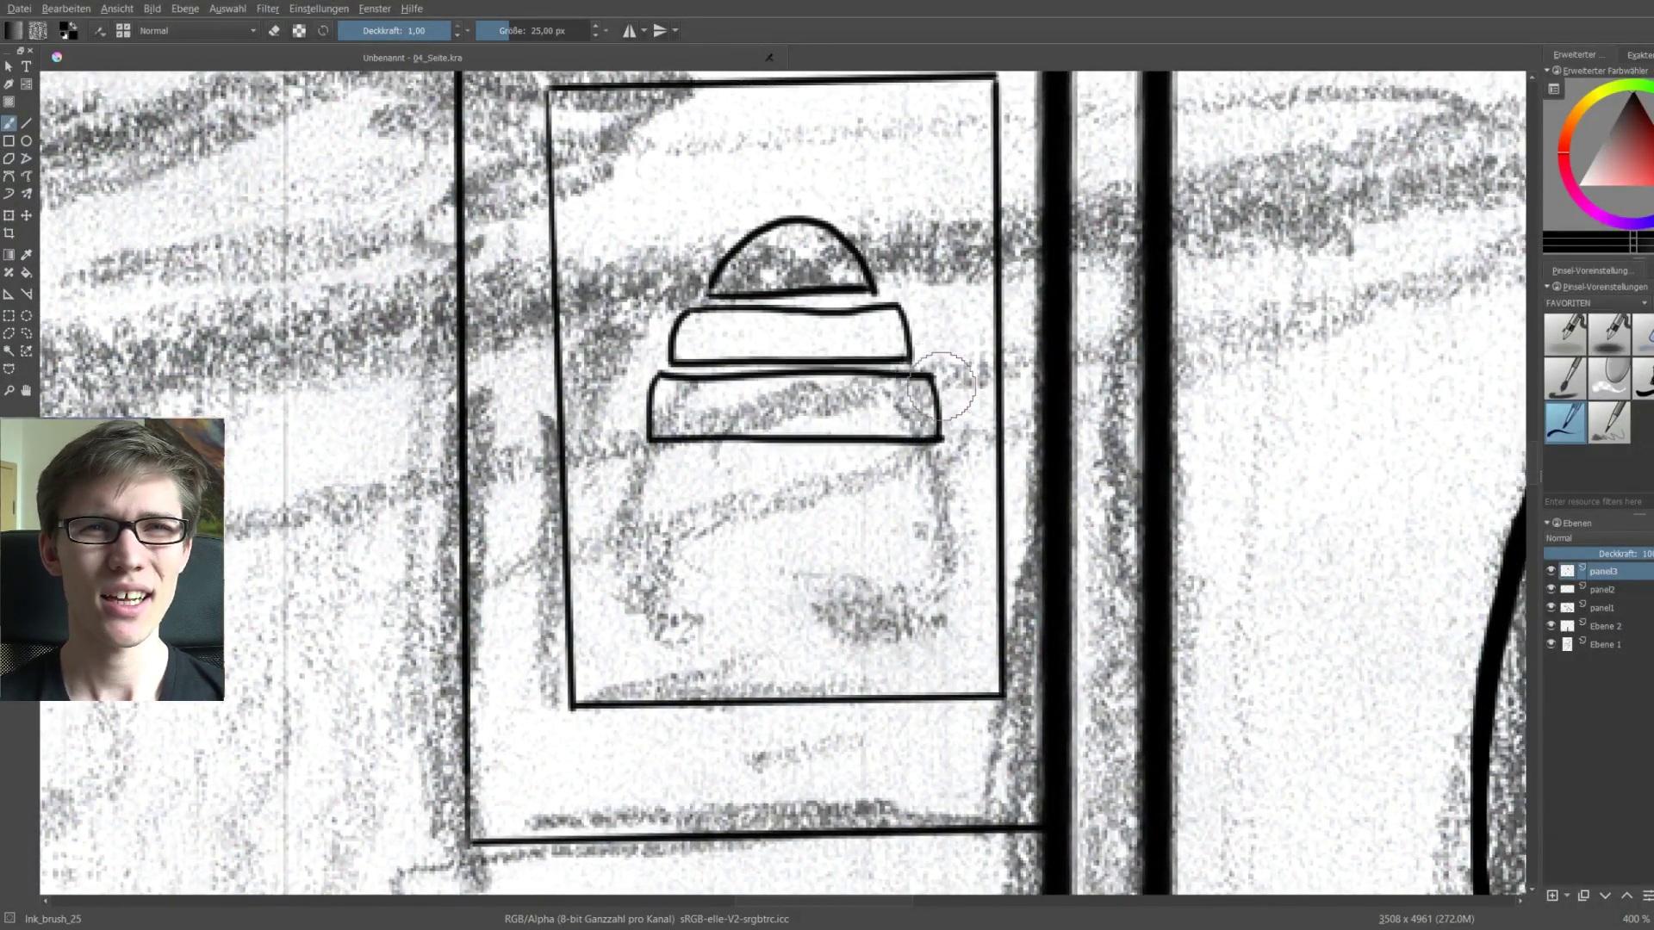
{"action": "scroll", "coordinate": [672, 366], "scroll_direction": "down", "scroll_amount": 2}
{"action": "left_click_drag", "start_coordinate": [646, 303], "coordinate": [931, 301]}
{"action": "left_click_drag", "start_coordinate": [663, 383], "coordinate": [914, 438]}
Step: Ink the beetle's six small rectangular legs, three along each side of its body
{"action": "scroll", "coordinate": [916, 408], "scroll_direction": "down", "scroll_amount": 2}
{"action": "left_click_drag", "start_coordinate": [698, 396], "coordinate": [797, 551]}
{"action": "left_click_drag", "start_coordinate": [609, 416], "coordinate": [664, 442]}
{"action": "left_click_drag", "start_coordinate": [942, 554], "coordinate": [989, 525]}
{"action": "scroll", "coordinate": [948, 517], "scroll_direction": "down", "scroll_amount": 3}
{"action": "left_click_drag", "start_coordinate": [921, 382], "coordinate": [920, 420]}
{"action": "mouse_move", "coordinate": [864, 469]}
{"action": "left_mouse_down"}
{"action": "mouse_move", "coordinate": [905, 504]}
{"action": "mouse_move", "coordinate": [864, 469]}
{"action": "left_mouse_up"}
{"action": "left_click_drag", "start_coordinate": [594, 457], "coordinate": [560, 508]}
{"action": "left_click_drag", "start_coordinate": [517, 366], "coordinate": [564, 396]}
Step: Ink the beetle's antennae as slanted lines with filled round tips above its head
{"action": "scroll", "coordinate": [831, 444], "scroll_direction": "up", "scroll_amount": 5}
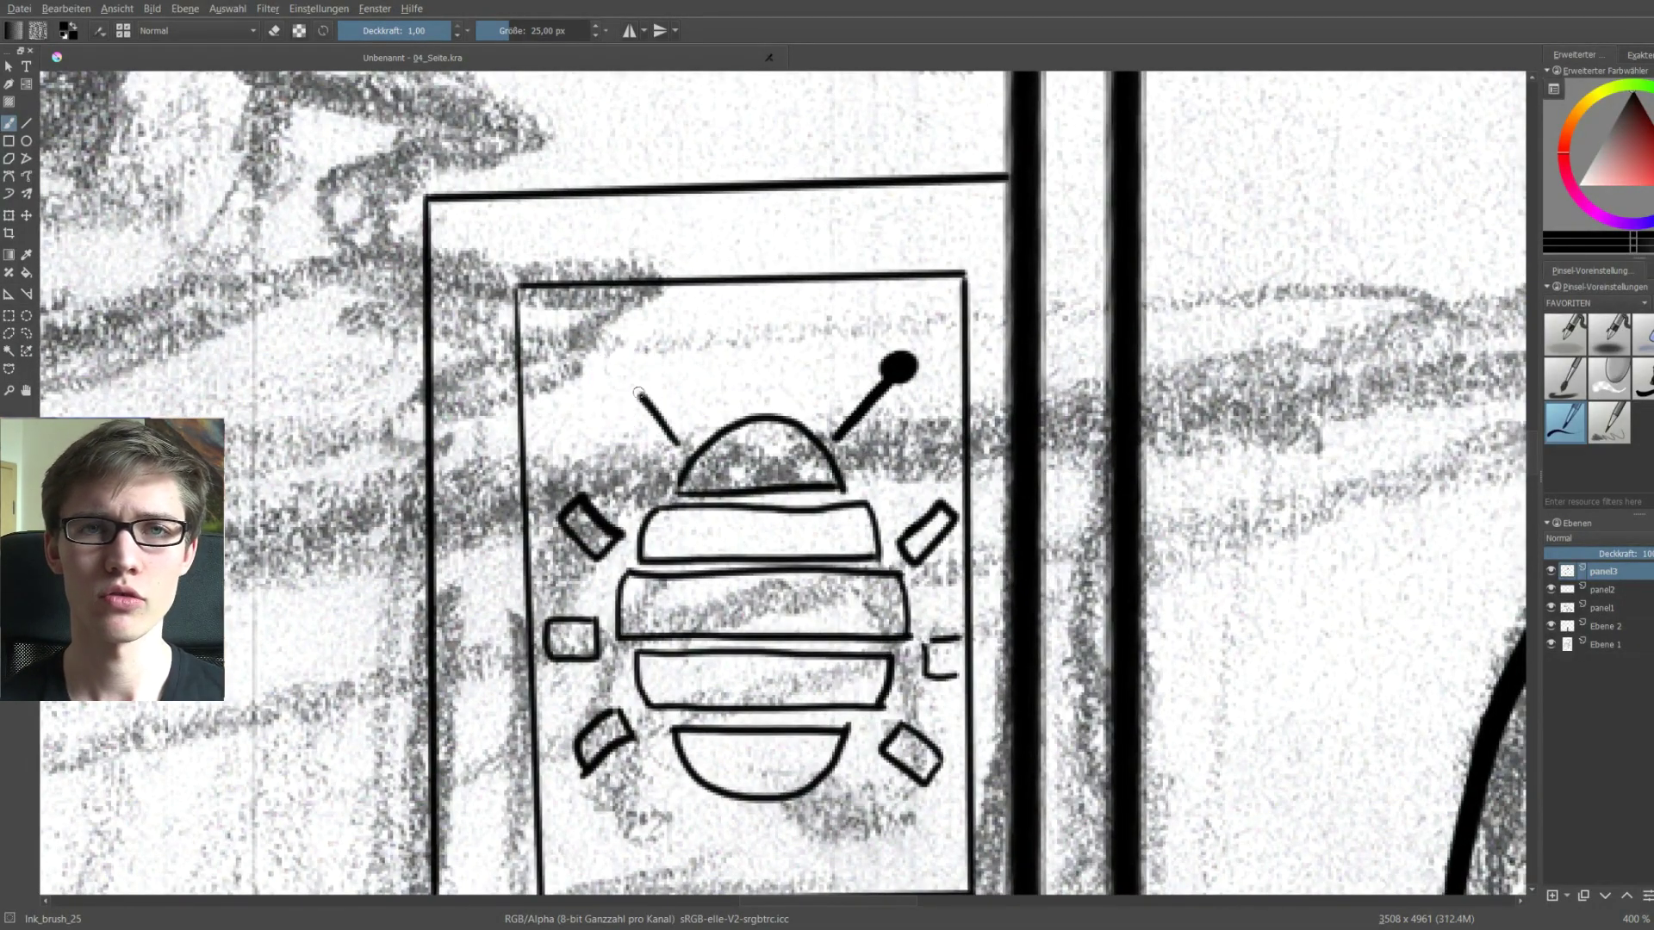
{"action": "left_click_drag", "start_coordinate": [685, 449], "coordinate": [629, 379]}
{"action": "scroll", "coordinate": [655, 388], "scroll_direction": "down", "scroll_amount": 7}
{"action": "left_click_drag", "start_coordinate": [846, 428], "coordinate": [797, 452]}
{"action": "left_click_drag", "start_coordinate": [822, 422], "coordinate": [758, 463]}
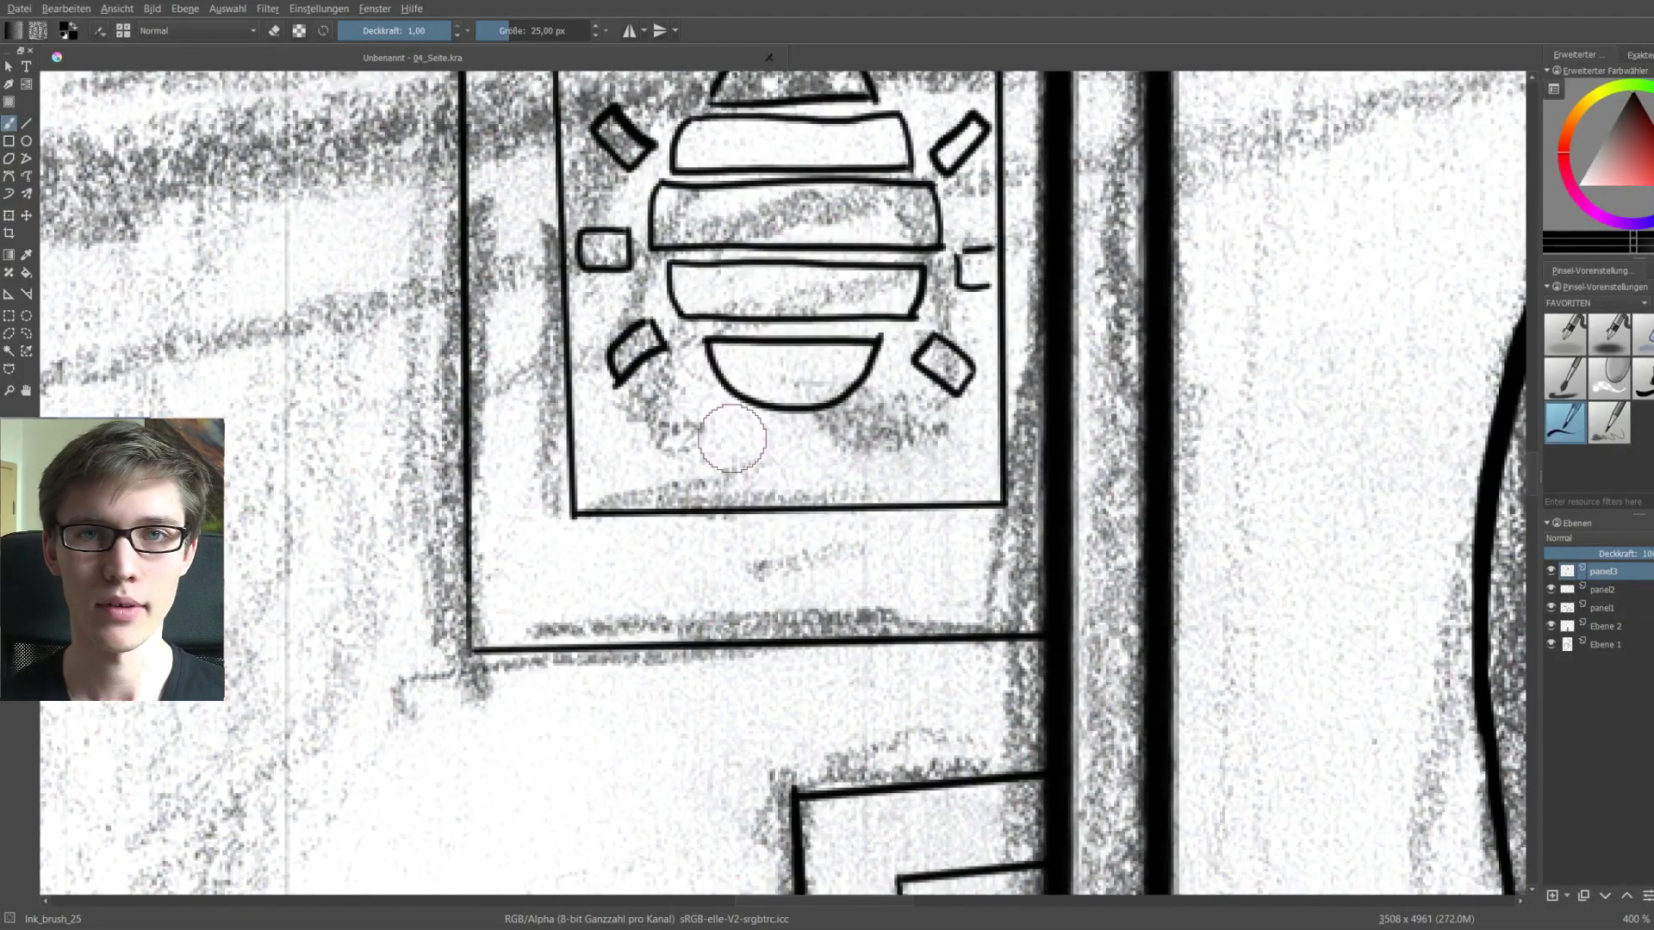
{"action": "scroll", "coordinate": [757, 438], "scroll_direction": "down", "scroll_amount": 12}
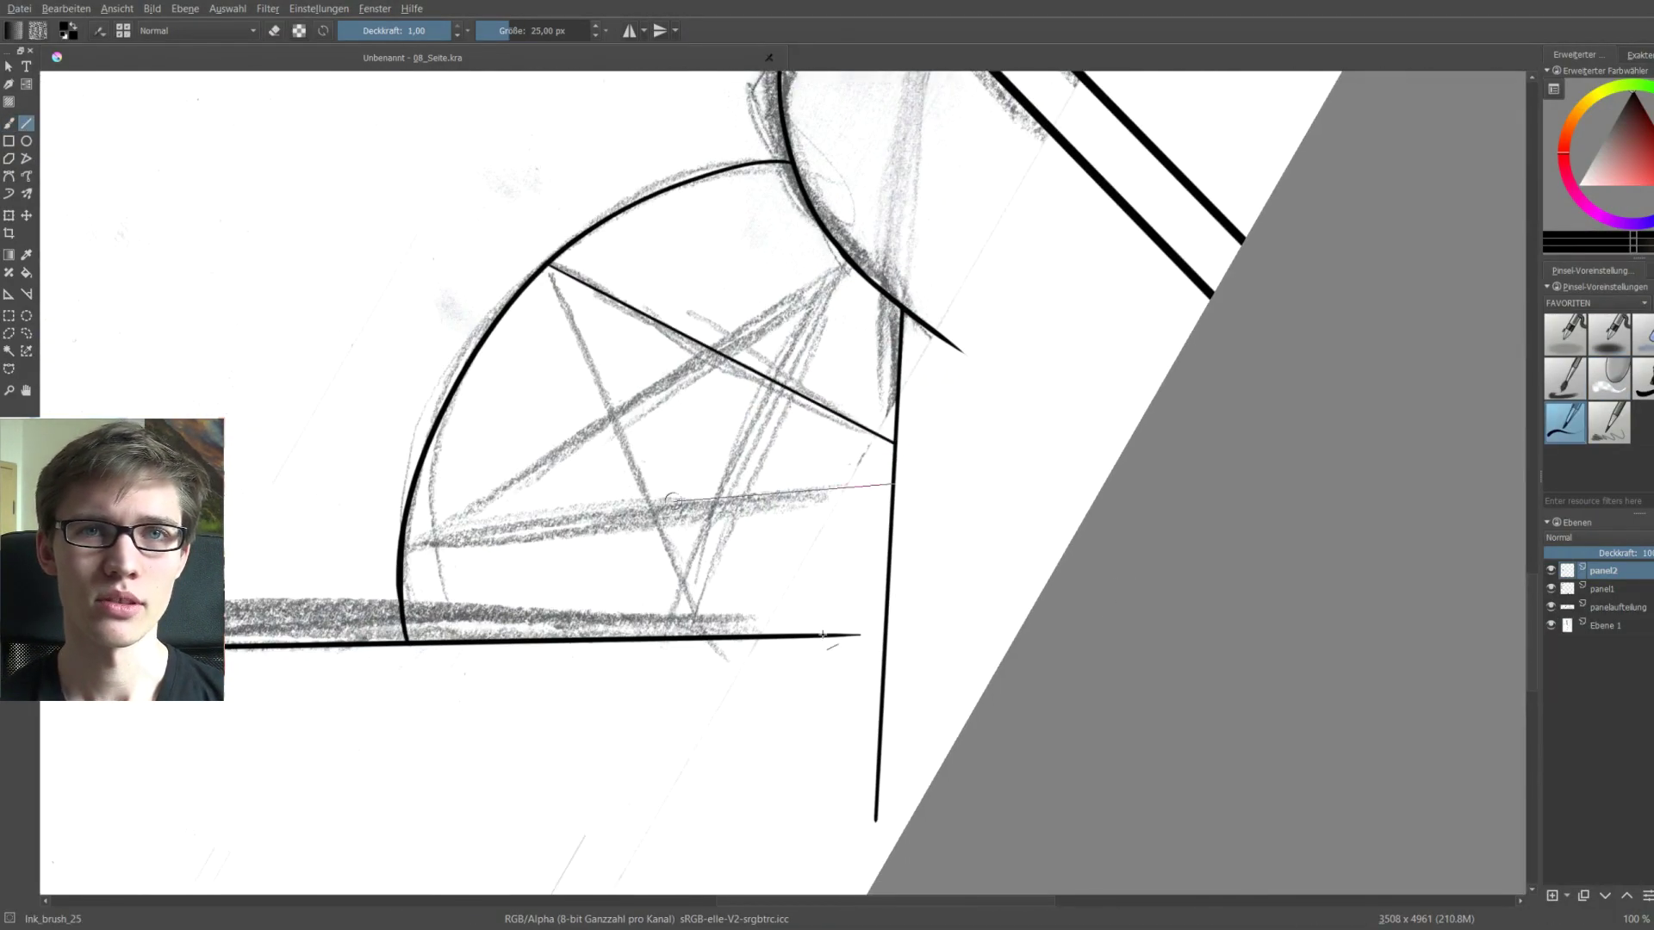
Step: Draw straight pentagram lines on 08_Seite, across to the arc's lower point and from there up to the opposite star point
{"action": "left_click_drag", "start_coordinate": [672, 499], "coordinate": [403, 546]}
{"action": "left_click_drag", "start_coordinate": [404, 547], "coordinate": [849, 265]}
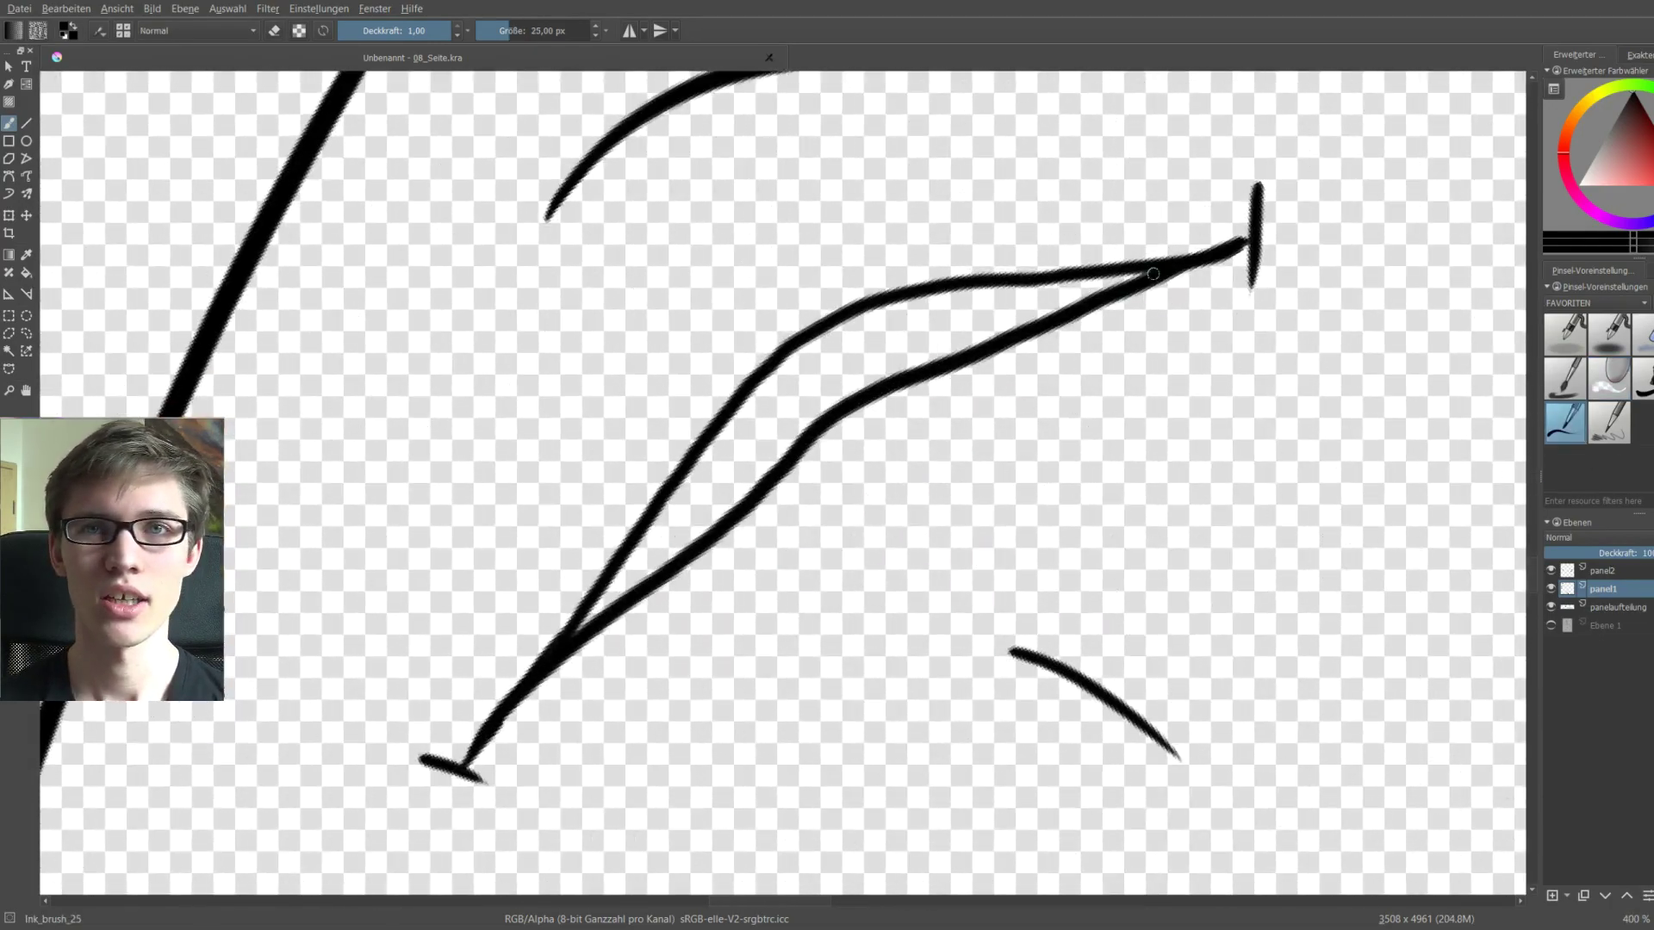
Step: Ink short curved lines across the corners of the woman's narrow mouth and fill the corner between the lips black
{"action": "mouse_move", "coordinate": [1120, 284]}
{"action": "left_mouse_down"}
{"action": "mouse_move", "coordinate": [829, 402]}
{"action": "mouse_move", "coordinate": [691, 536]}
{"action": "mouse_move", "coordinate": [651, 542]}
{"action": "mouse_move", "coordinate": [733, 433]}
{"action": "mouse_move", "coordinate": [942, 313]}
{"action": "left_mouse_up"}
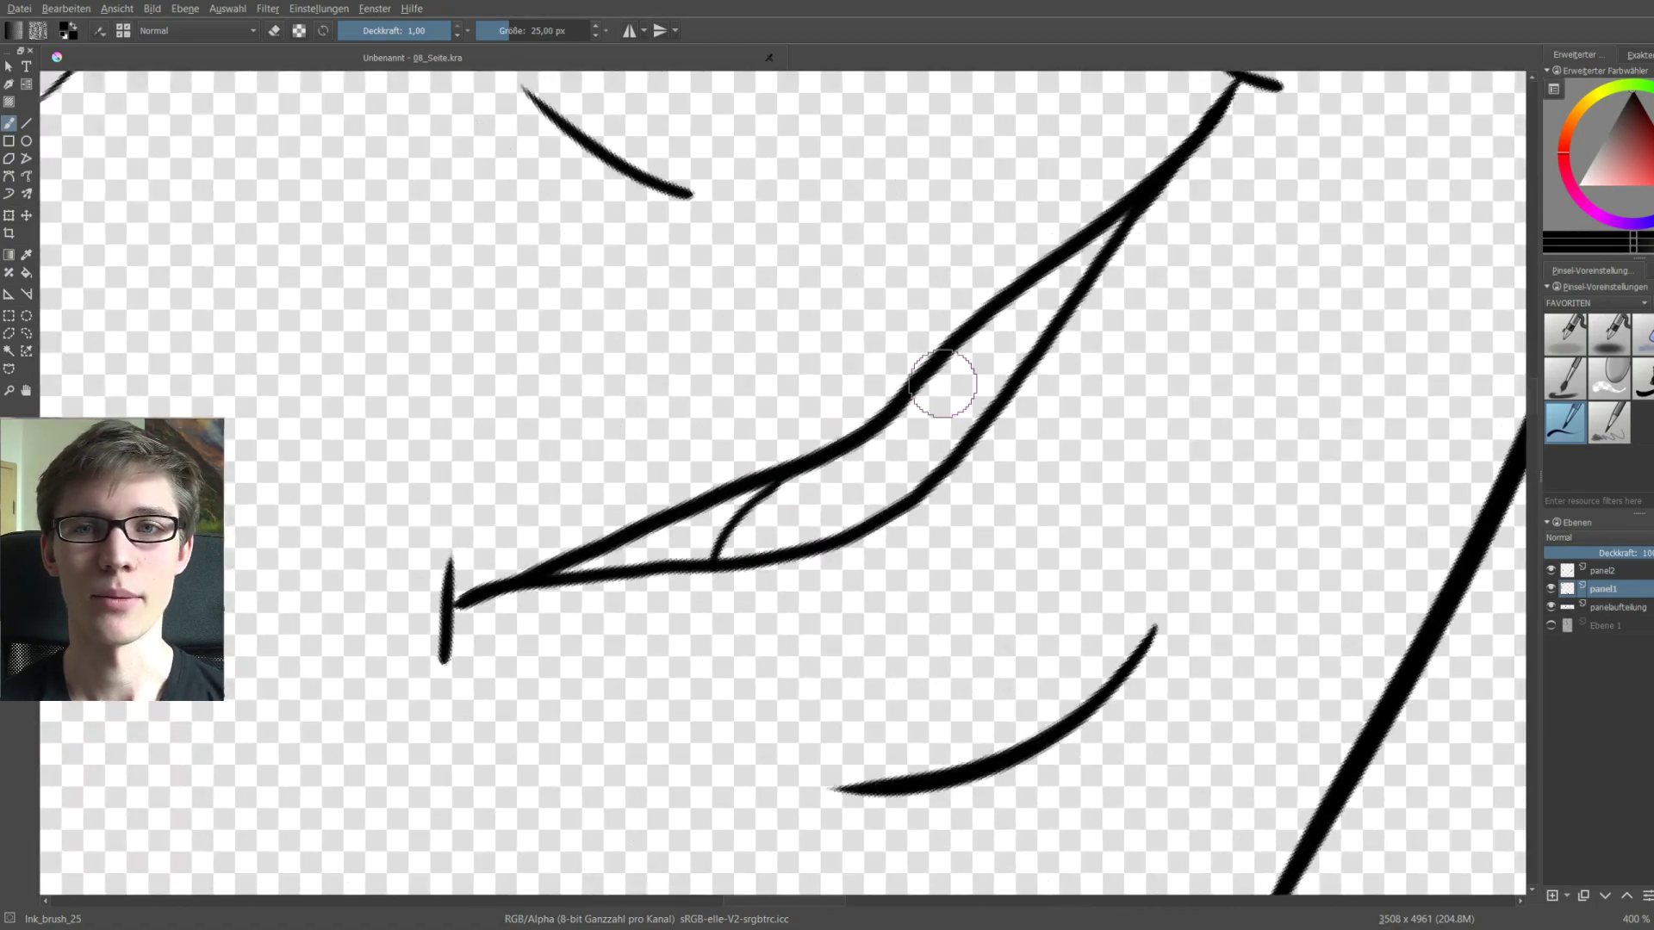
{"action": "mouse_move", "coordinate": [942, 383]}
{"action": "left_mouse_down"}
{"action": "mouse_move", "coordinate": [1034, 319]}
{"action": "mouse_move", "coordinate": [1112, 228]}
{"action": "left_mouse_up"}
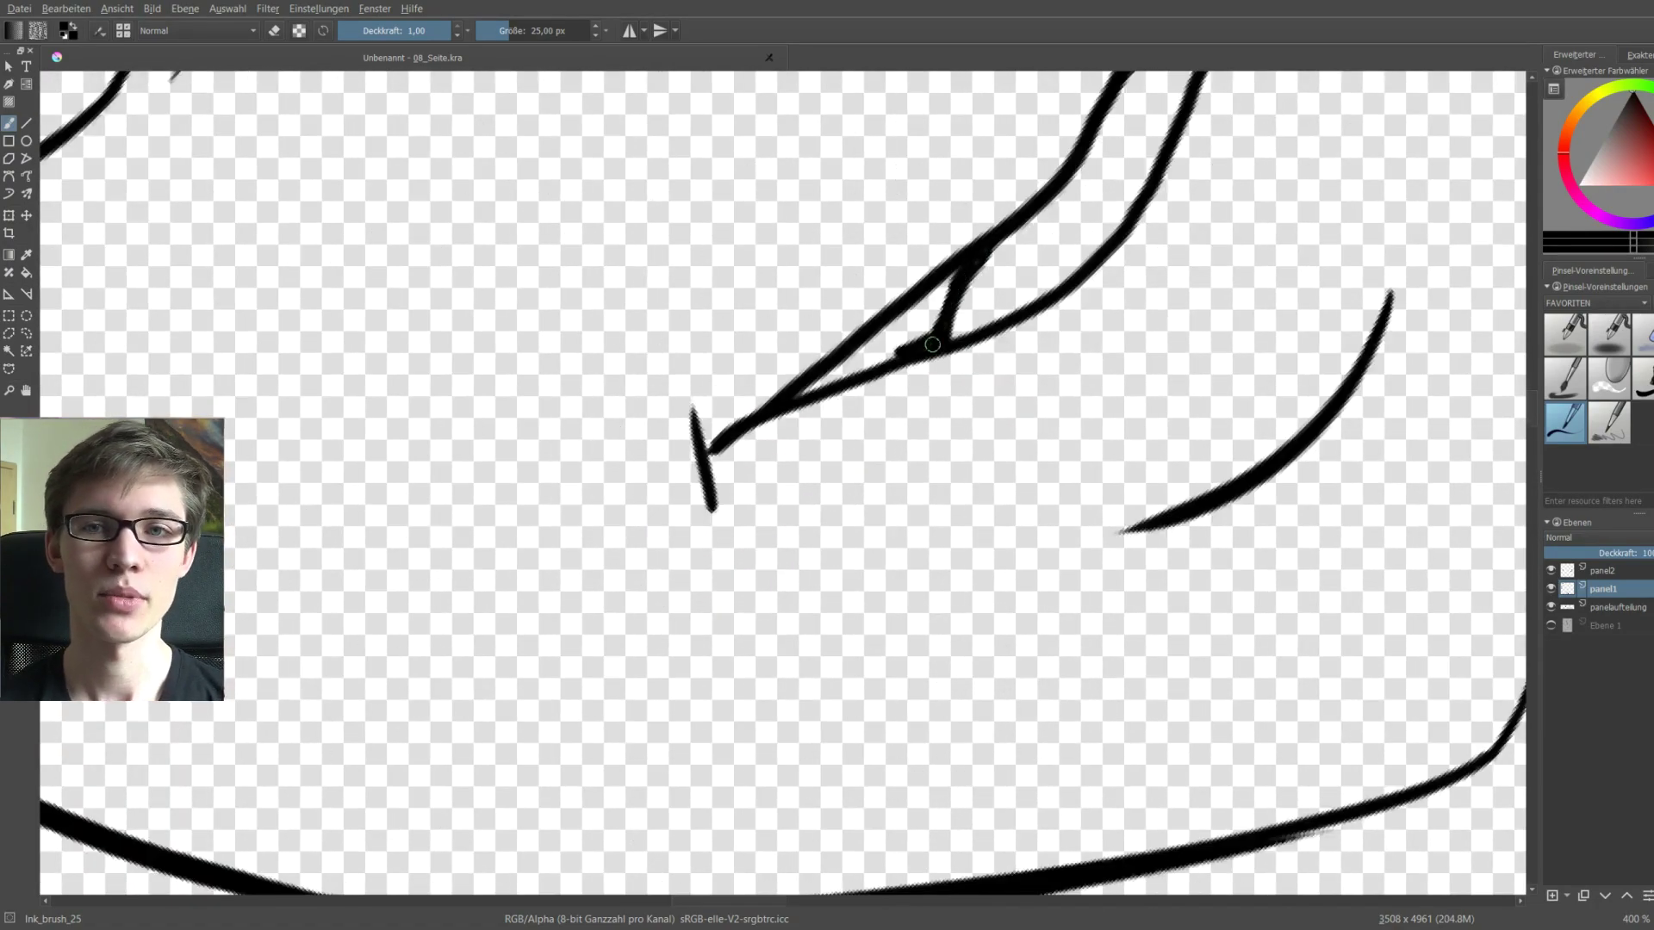
{"action": "left_click_drag", "start_coordinate": [809, 387], "coordinate": [912, 338]}
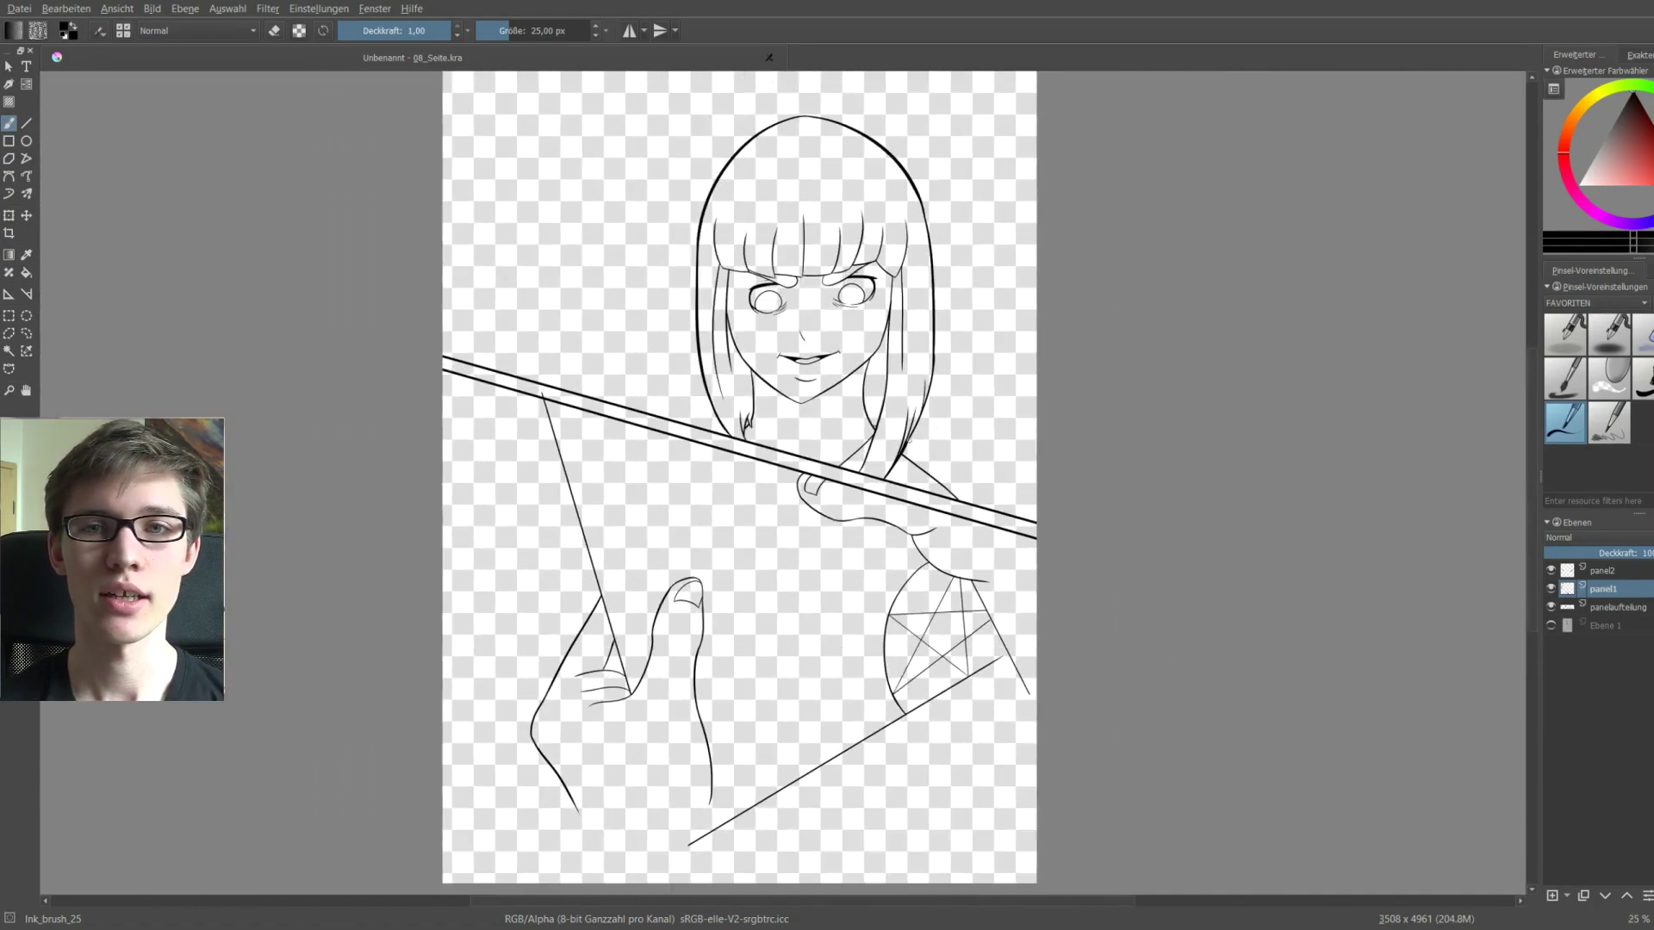
{"action": "left_click", "coordinate": [1604, 626]}
{"action": "key", "text": "ctrl+v"}
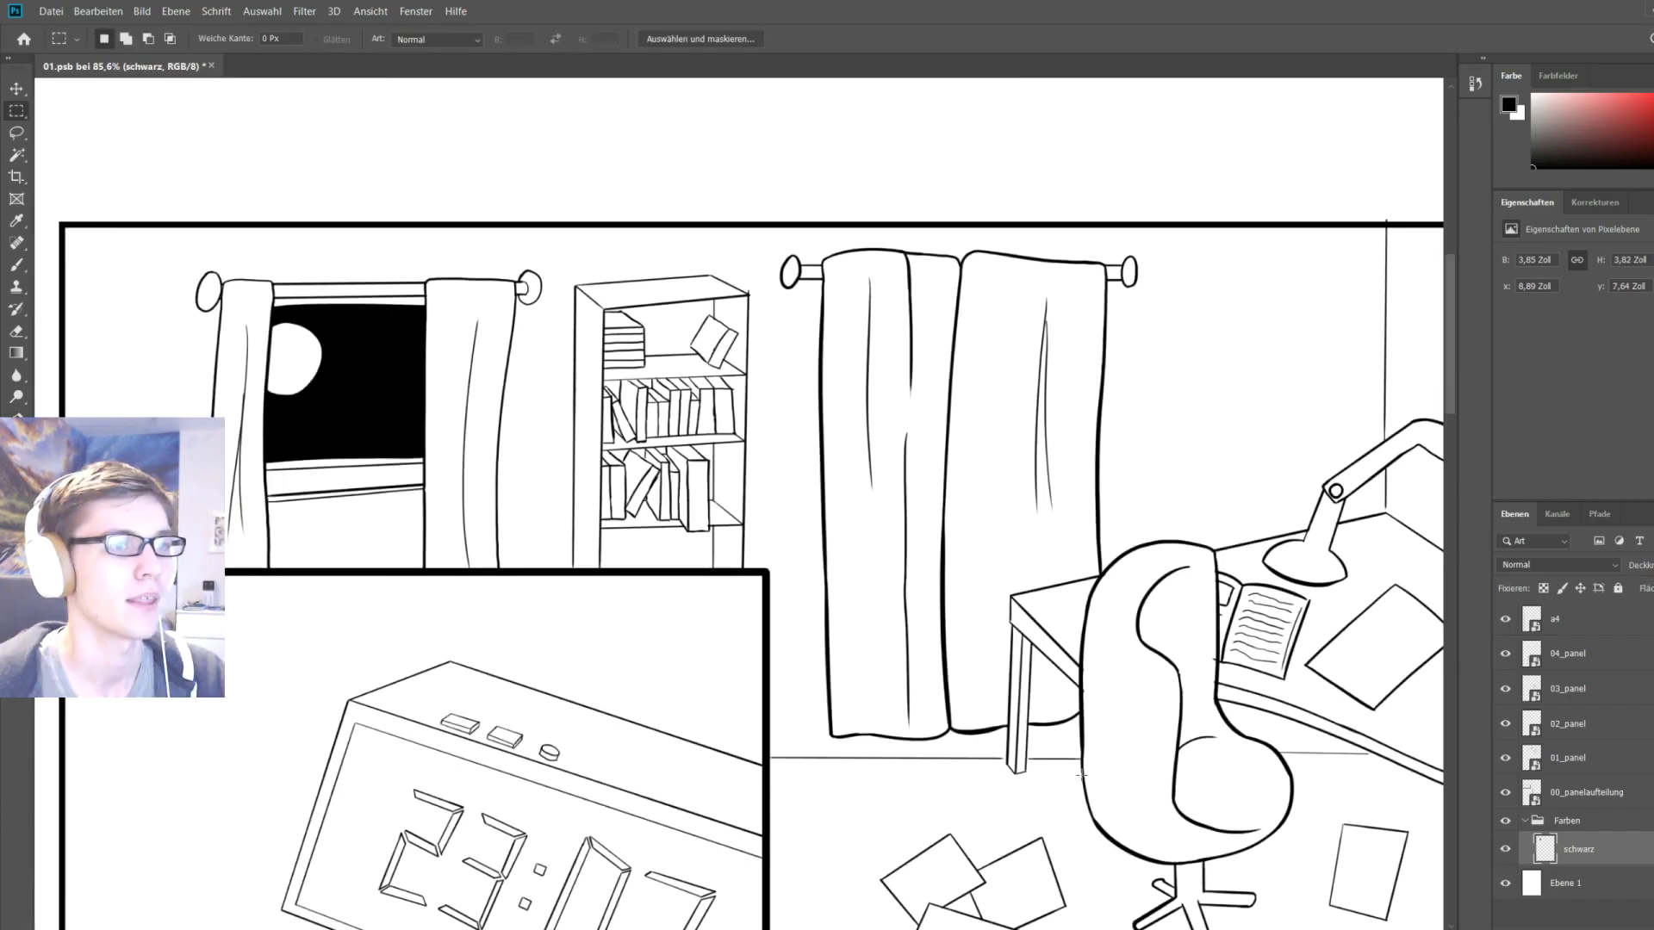
Step: In Photoshop, look over the room panel in 01.psb and switch to the Lasso tool with the schwarz layer active
{"action": "scroll", "coordinate": [744, 534], "scroll_direction": "down", "scroll_amount": 2}
{"action": "scroll", "coordinate": [739, 504], "scroll_direction": "right", "scroll_amount": 6}
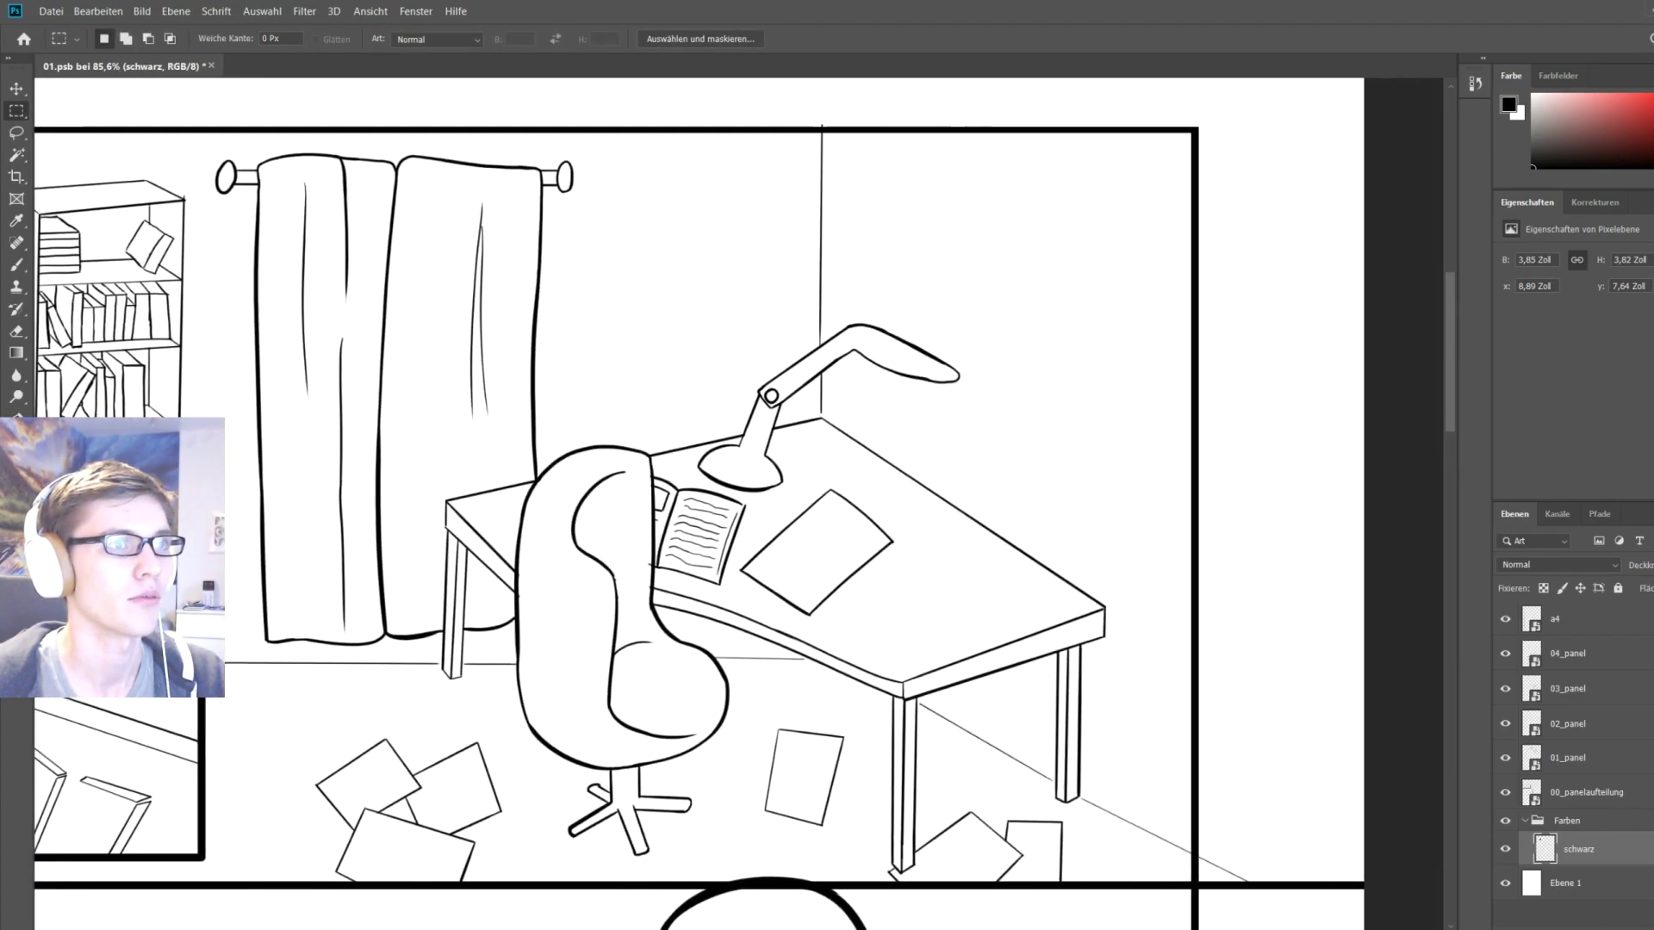
{"action": "scroll", "coordinate": [739, 504], "scroll_direction": "left", "scroll_amount": 2}
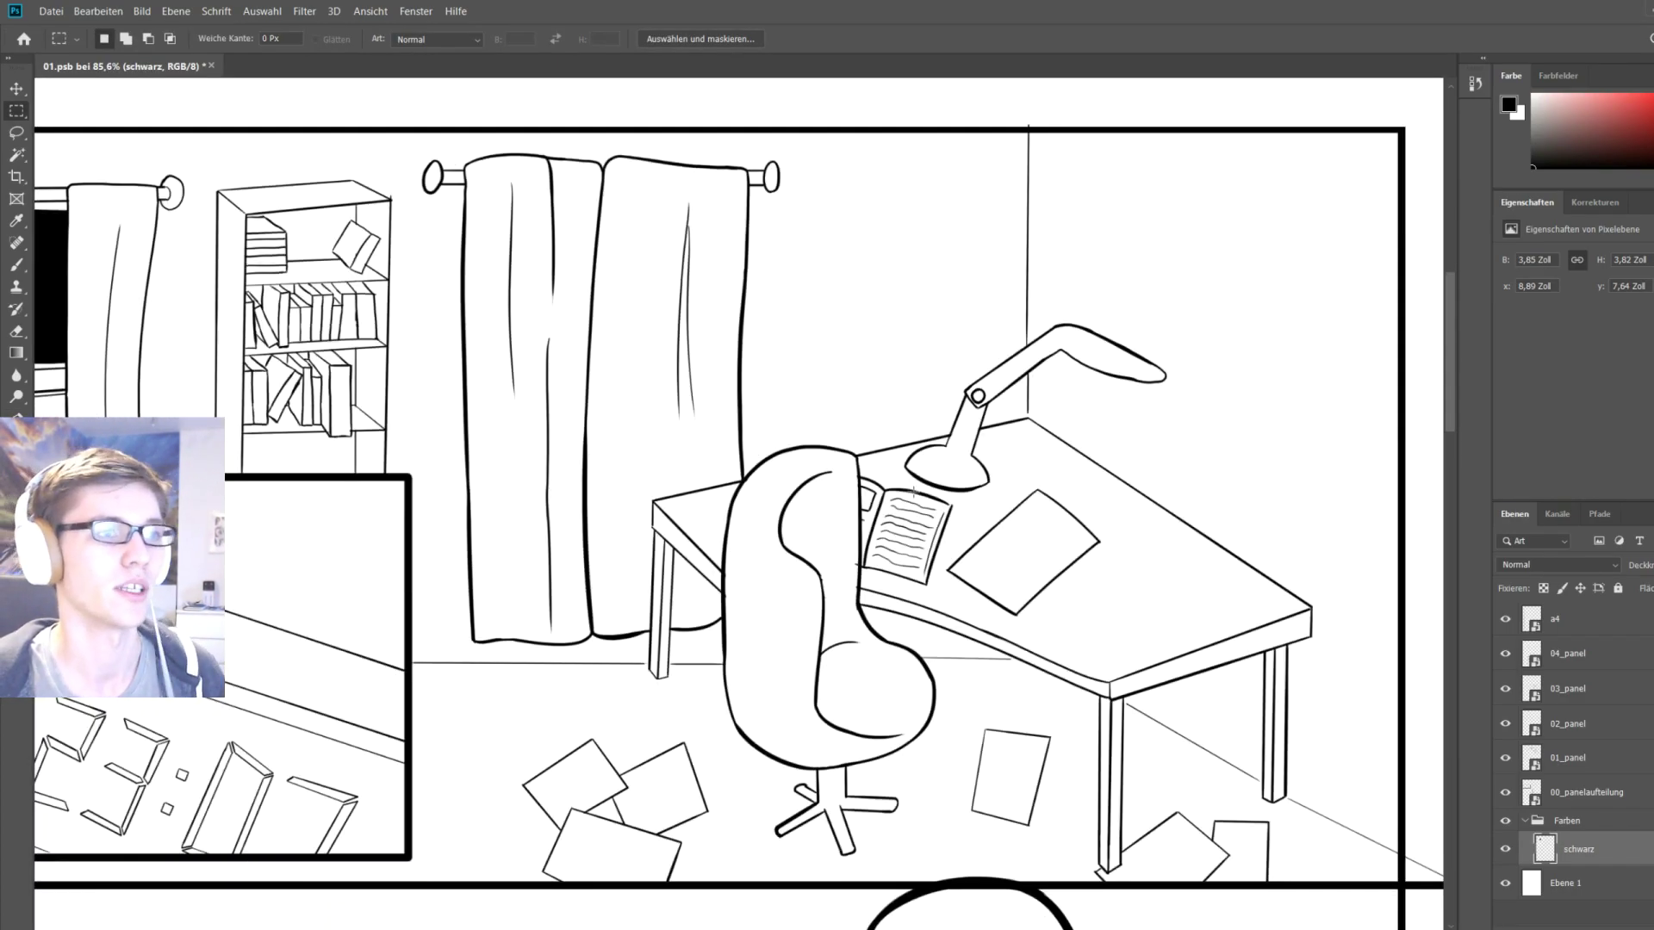
{"action": "scroll", "coordinate": [867, 633], "scroll_direction": "right", "scroll_amount": 2}
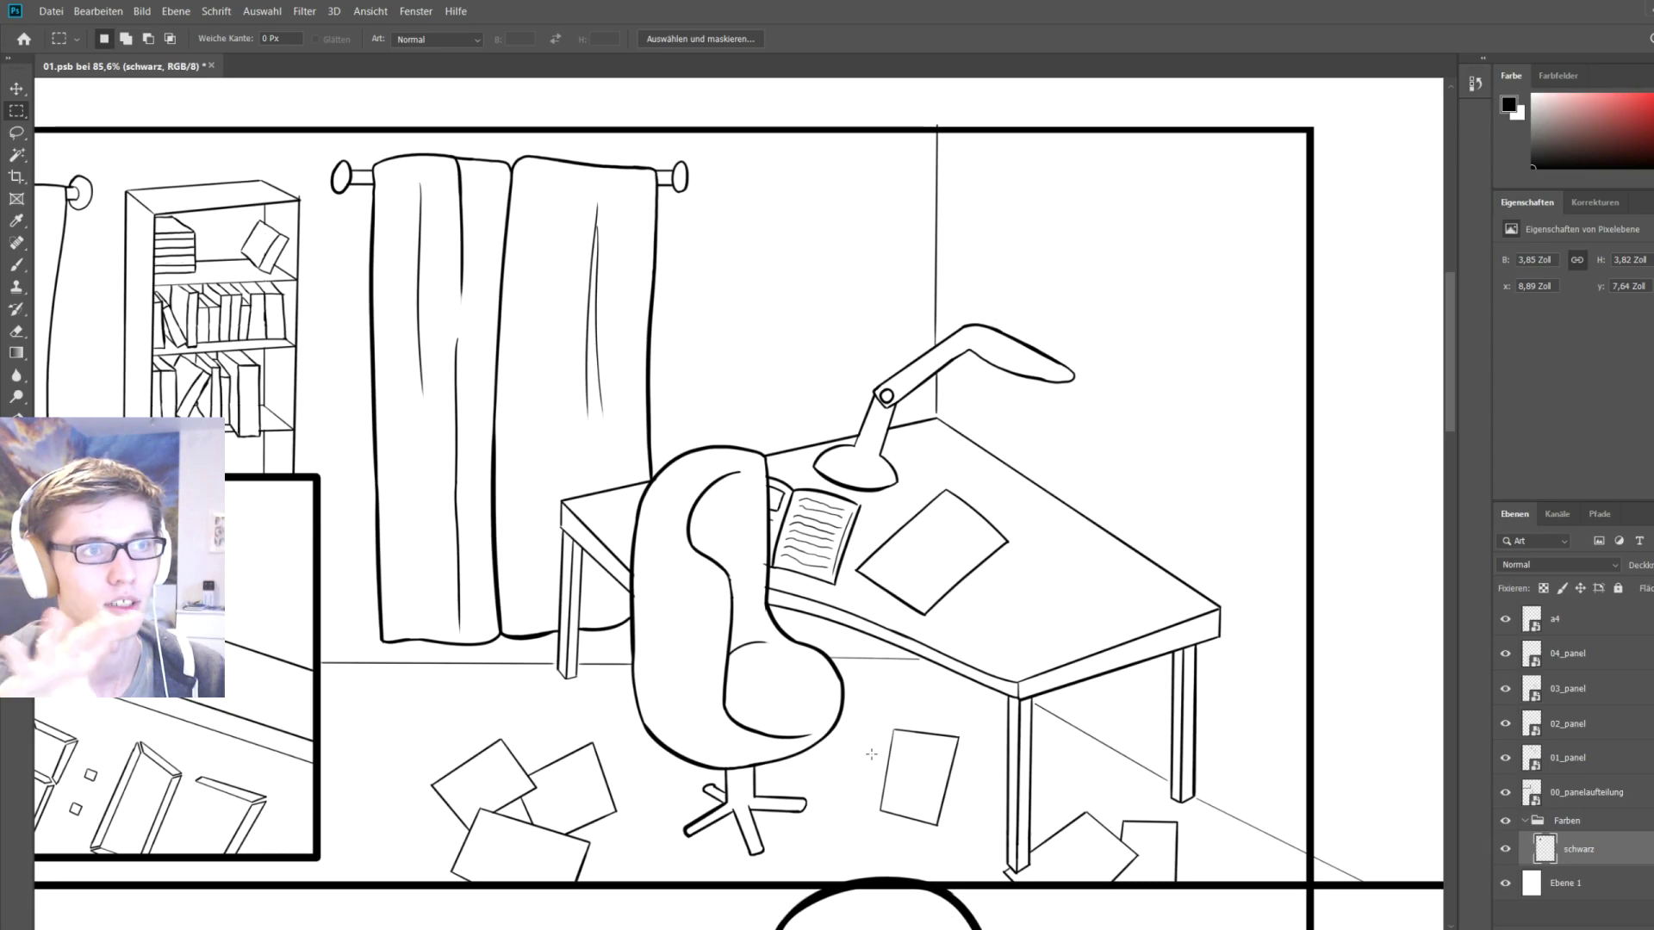
{"action": "key", "text": "l"}
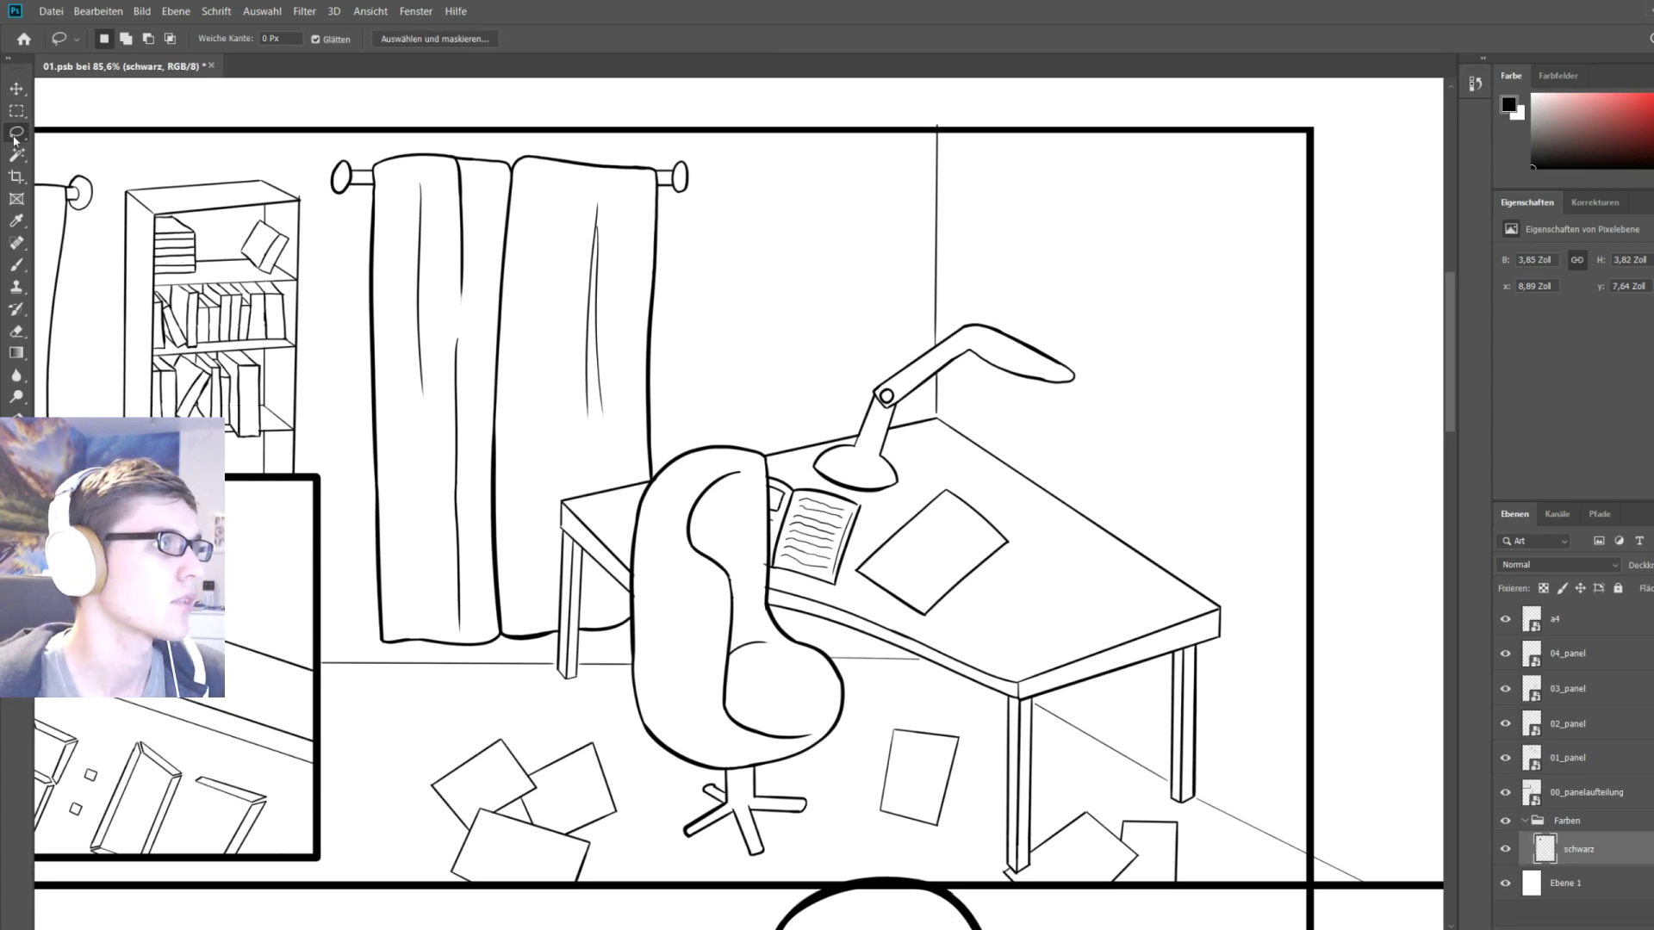
{"action": "scroll", "coordinate": [339, 659], "scroll_direction": "left", "scroll_amount": 5}
{"action": "scroll", "coordinate": [338, 659], "scroll_direction": "up", "scroll_amount": 2}
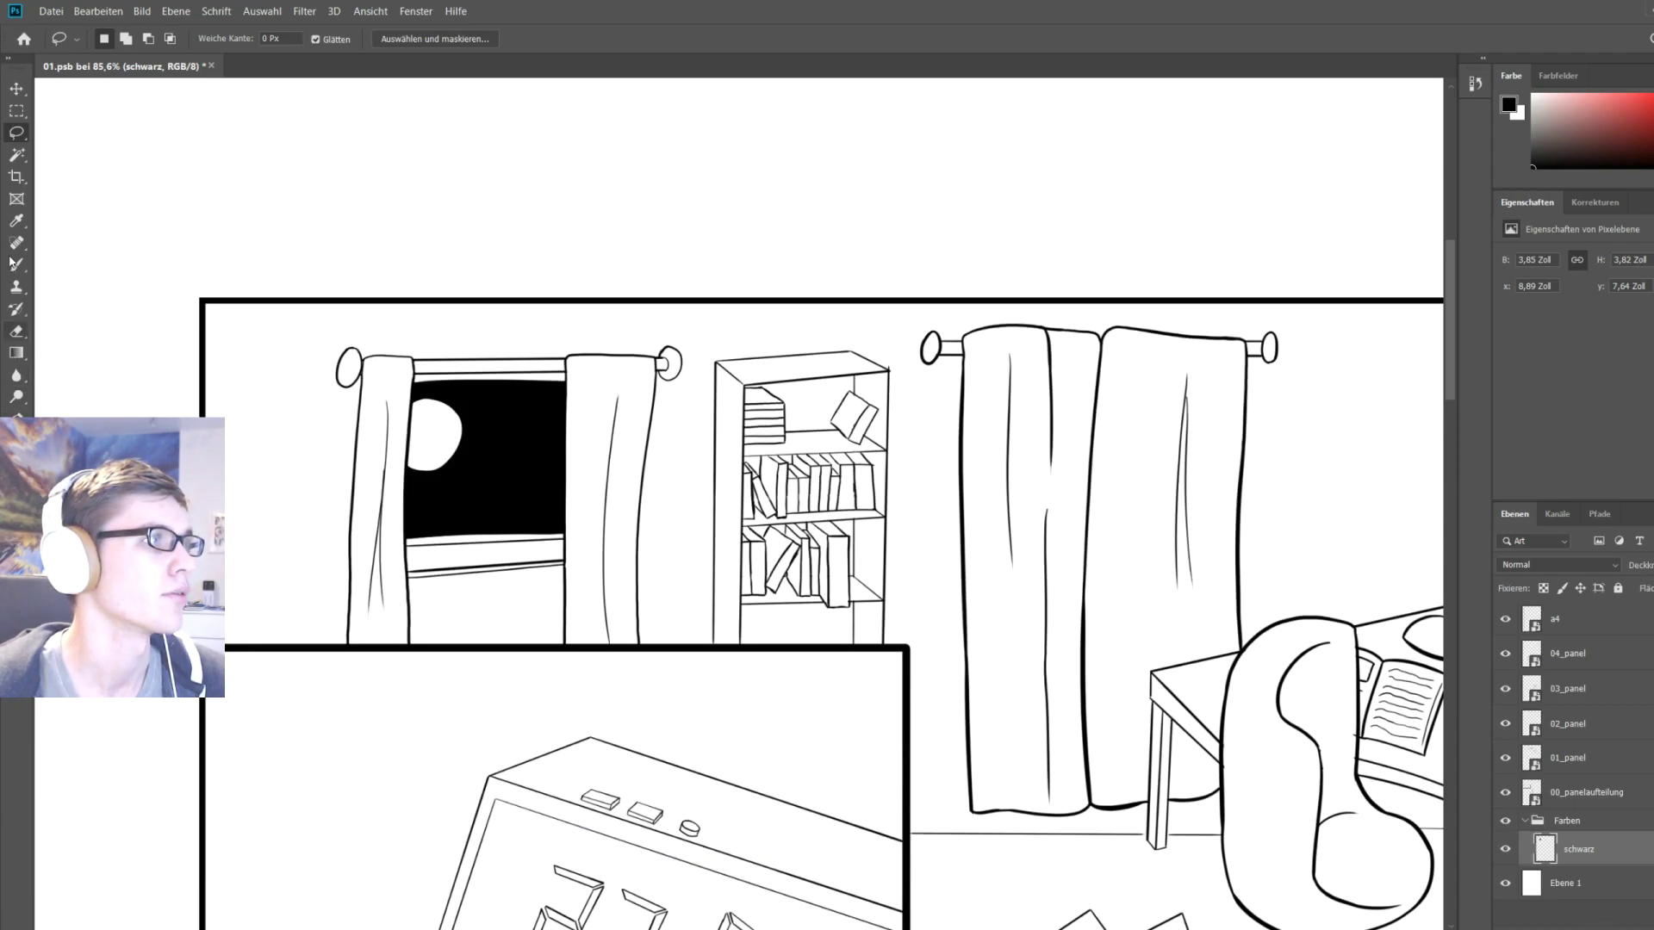
Step: Group the schwarz layer inside Farben, name the group panel1 and make the schwarz layer active again
{"action": "key", "text": "w"}
{"action": "key", "text": "ctrl+g"}
{"action": "double_click", "coordinate": [1596, 849]}
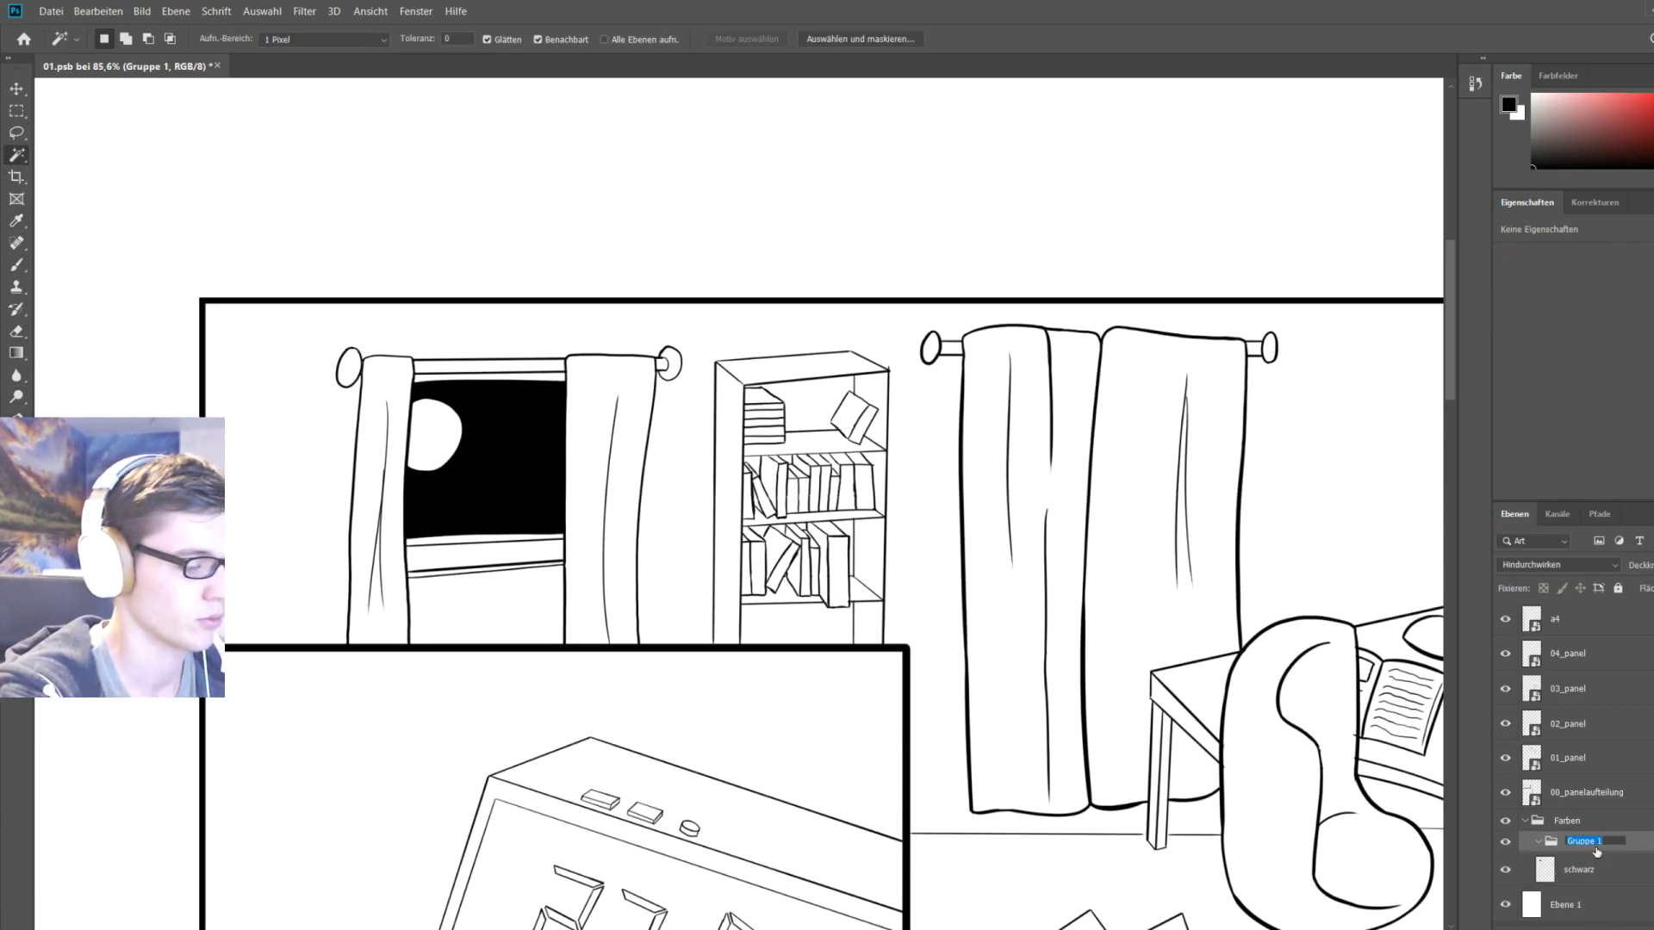
{"action": "type", "text": "panel1"}
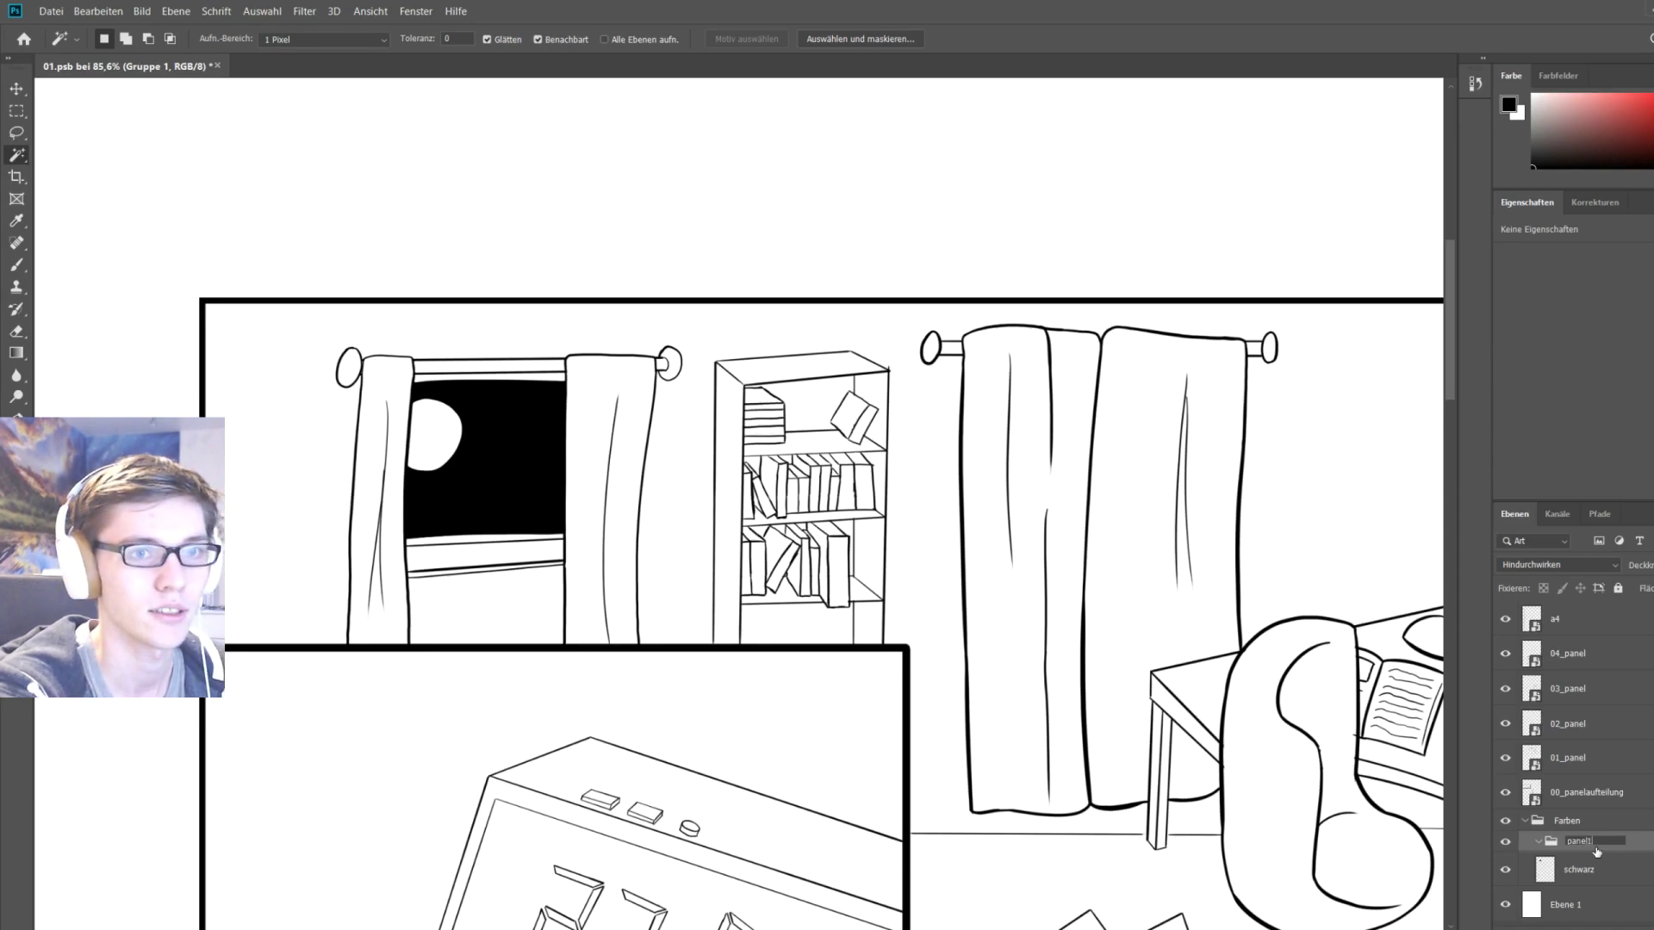
{"action": "key", "text": "Return"}
{"action": "left_click", "coordinate": [1589, 869]}
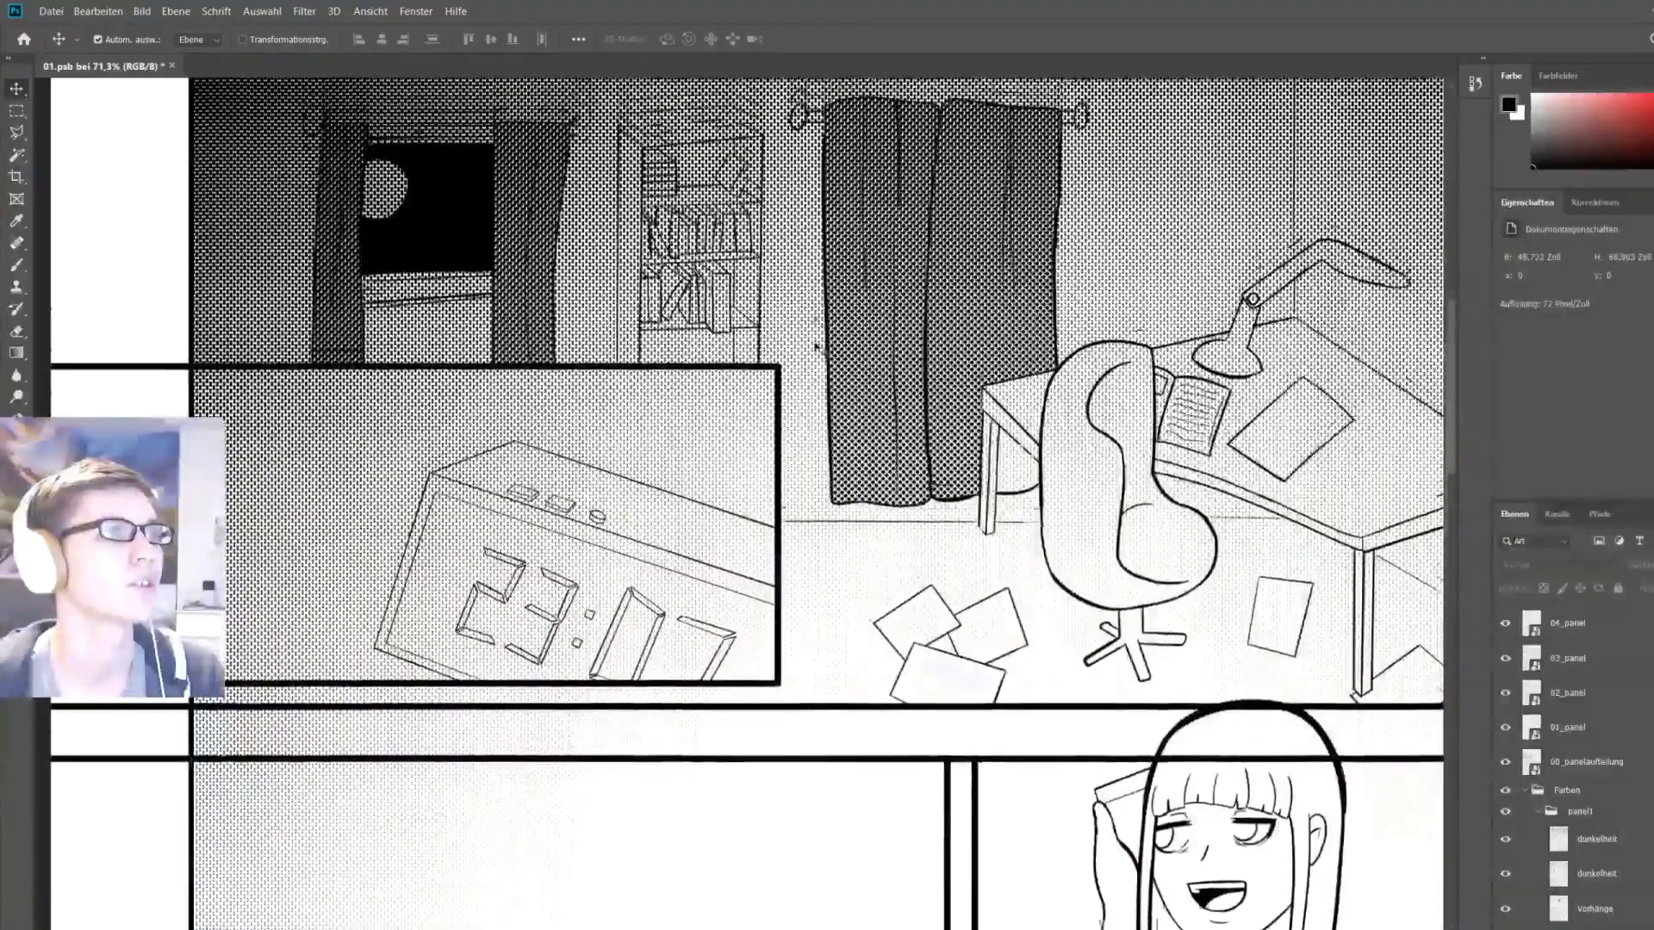
Step: Lighten the desk lamp's selected light cone on the dunkelheit layer using a larger brush
{"action": "scroll", "coordinate": [815, 347], "scroll_direction": "up", "scroll_amount": 3}
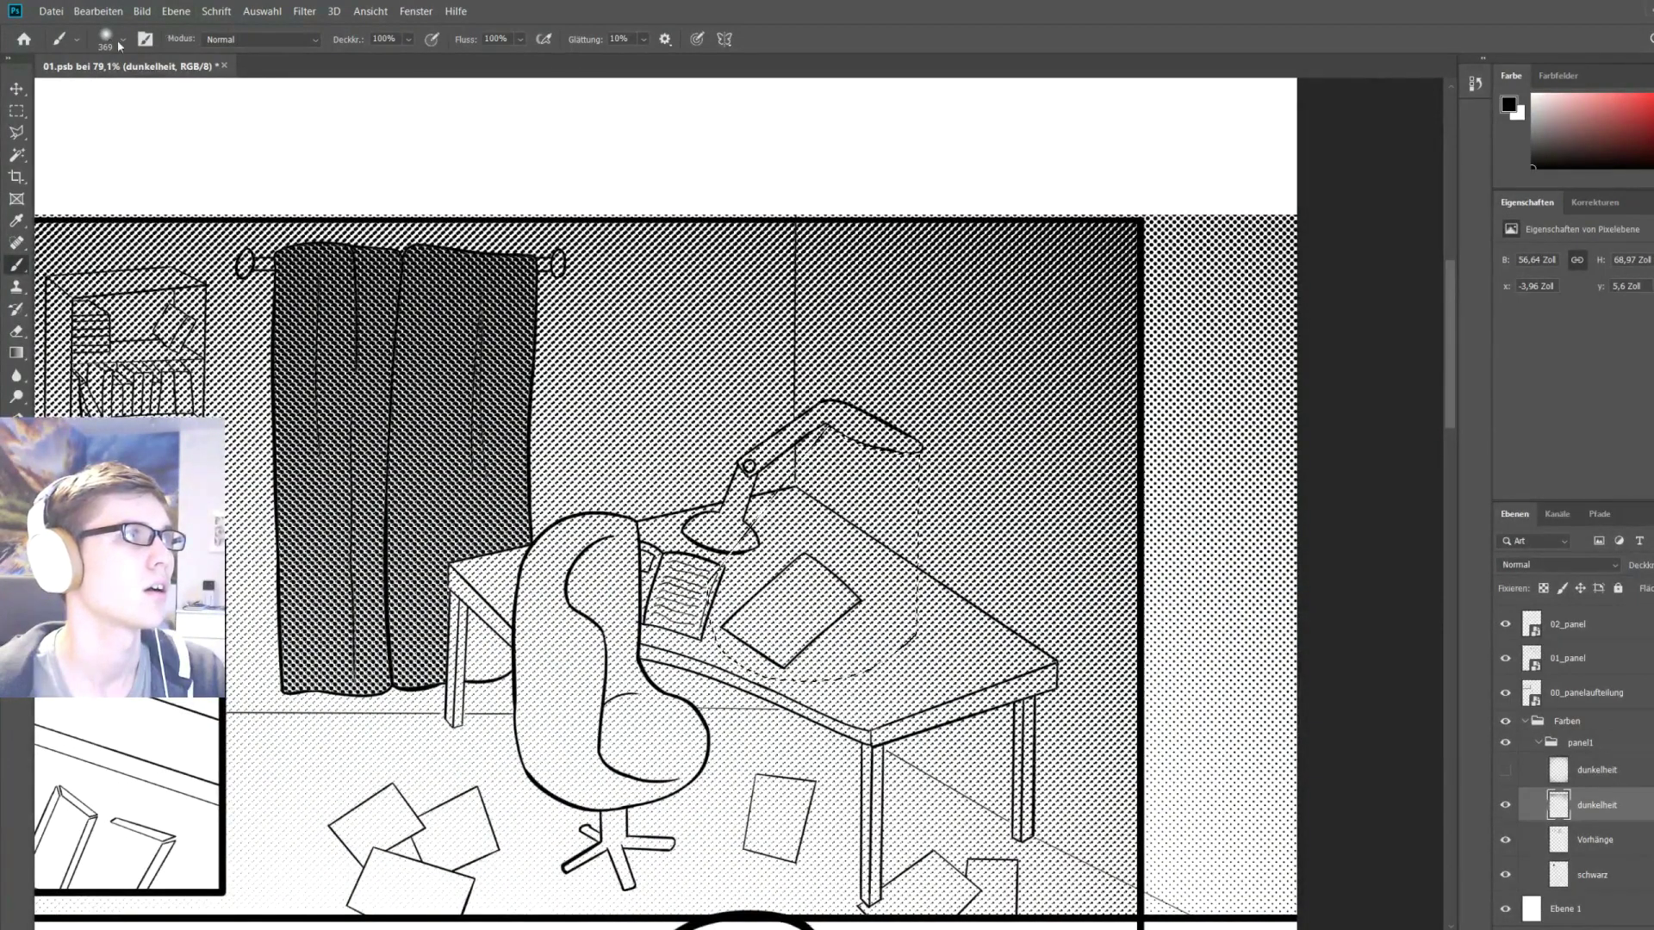
{"action": "key", "text": "bracketright"}
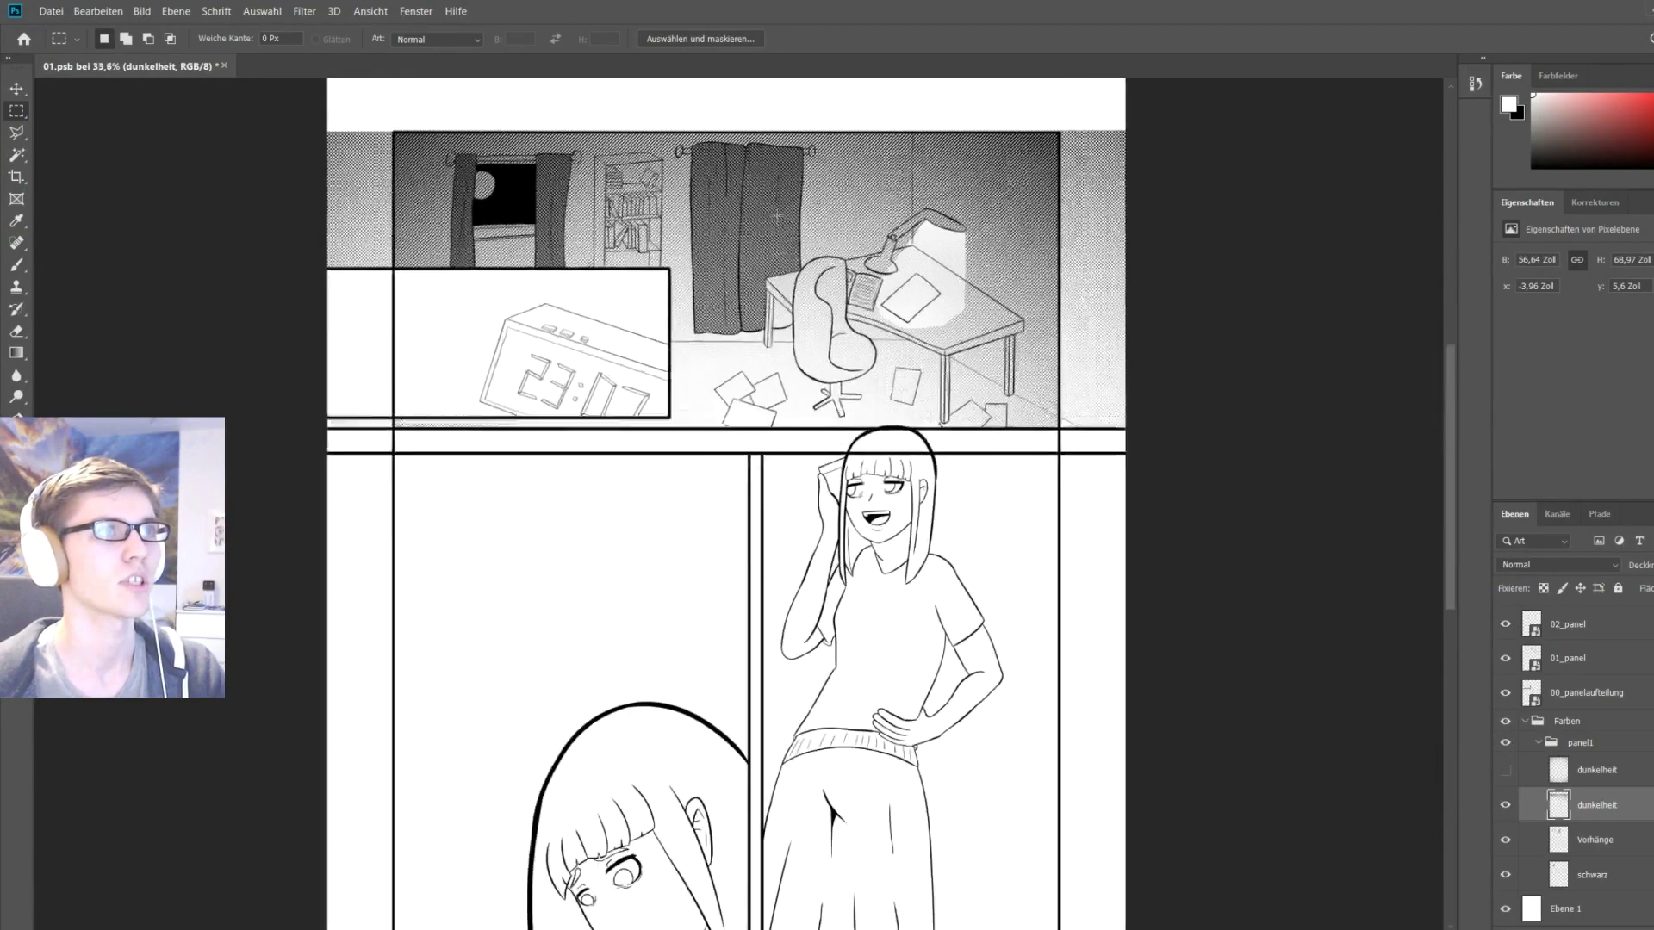
{"action": "scroll", "coordinate": [851, 345], "scroll_direction": "up", "scroll_amount": 2}
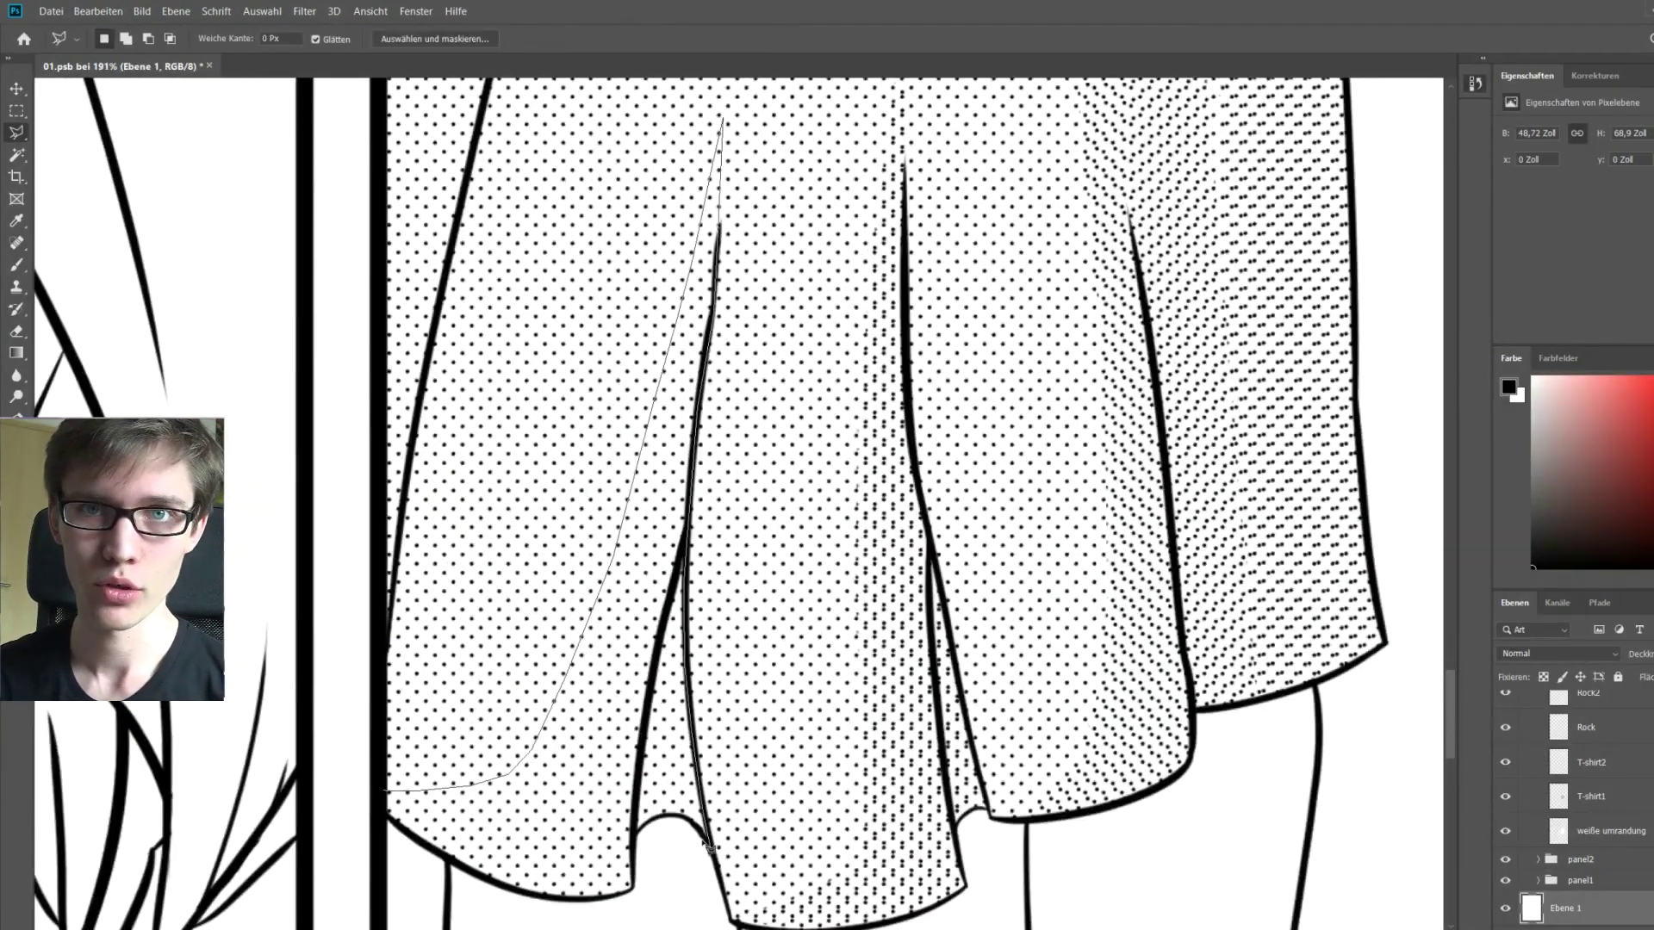
Step: Cancel the unfinished lasso outline on the skirt and move the layer selection five layers up from Ebene 1
{"action": "key", "text": "Escape"}
{"action": "key", "text": "alt+bracketright"}
{"action": "key", "text": "alt+bracketright"}
{"action": "key", "text": "alt+bracketright"}
{"action": "key", "text": "alt+bracketright"}
{"action": "key", "text": "alt+bracketright"}
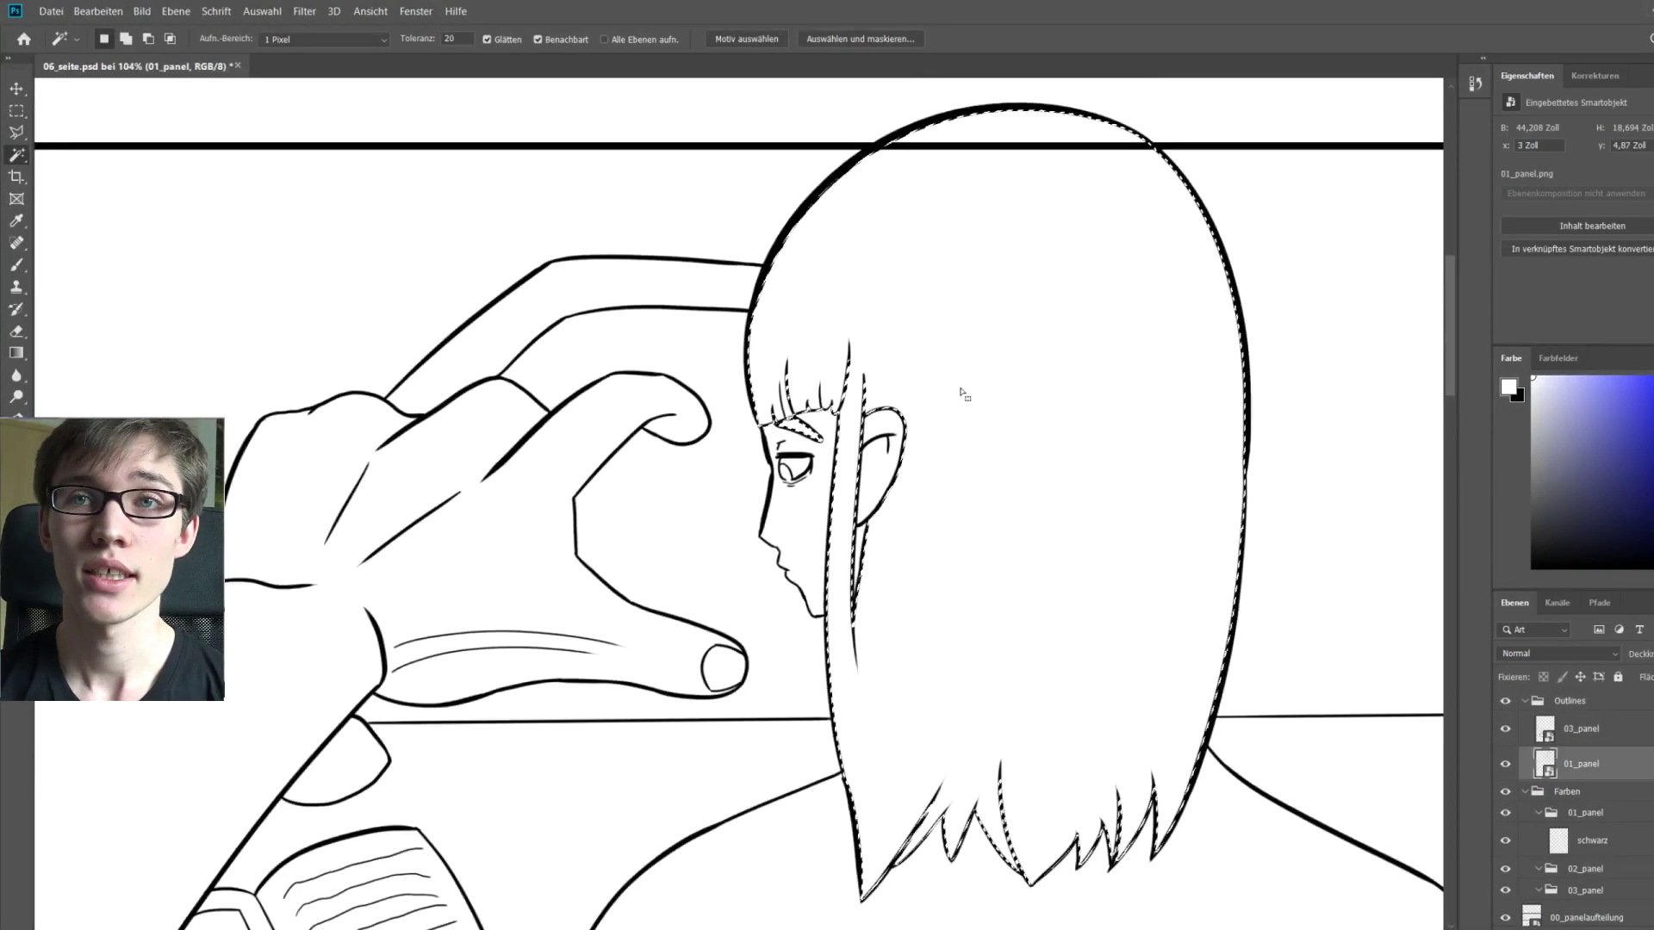
Step: Fill the selected hair of the woman in profile with black in 06_seite.psd
{"action": "key", "text": "x"}
{"action": "key", "text": "alt+BackSpace"}
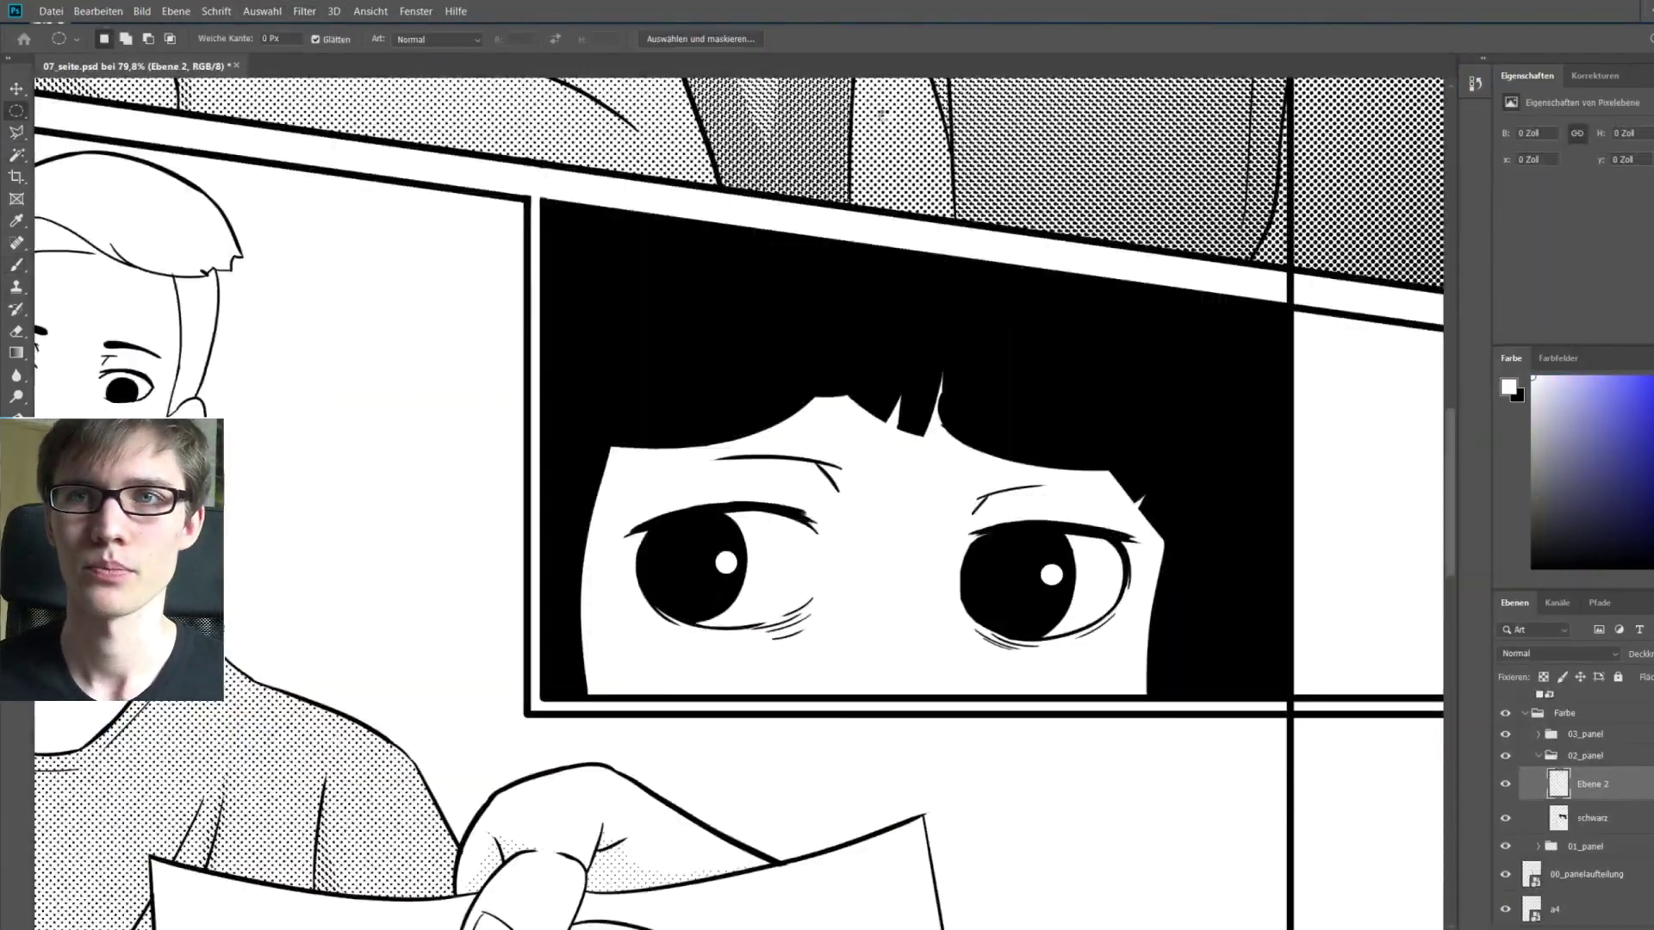
Step: Lay a dot screentone over the close-up of the eyes on Ebene 2 of 07_seite.psd
{"action": "key", "text": "ctrl+0"}
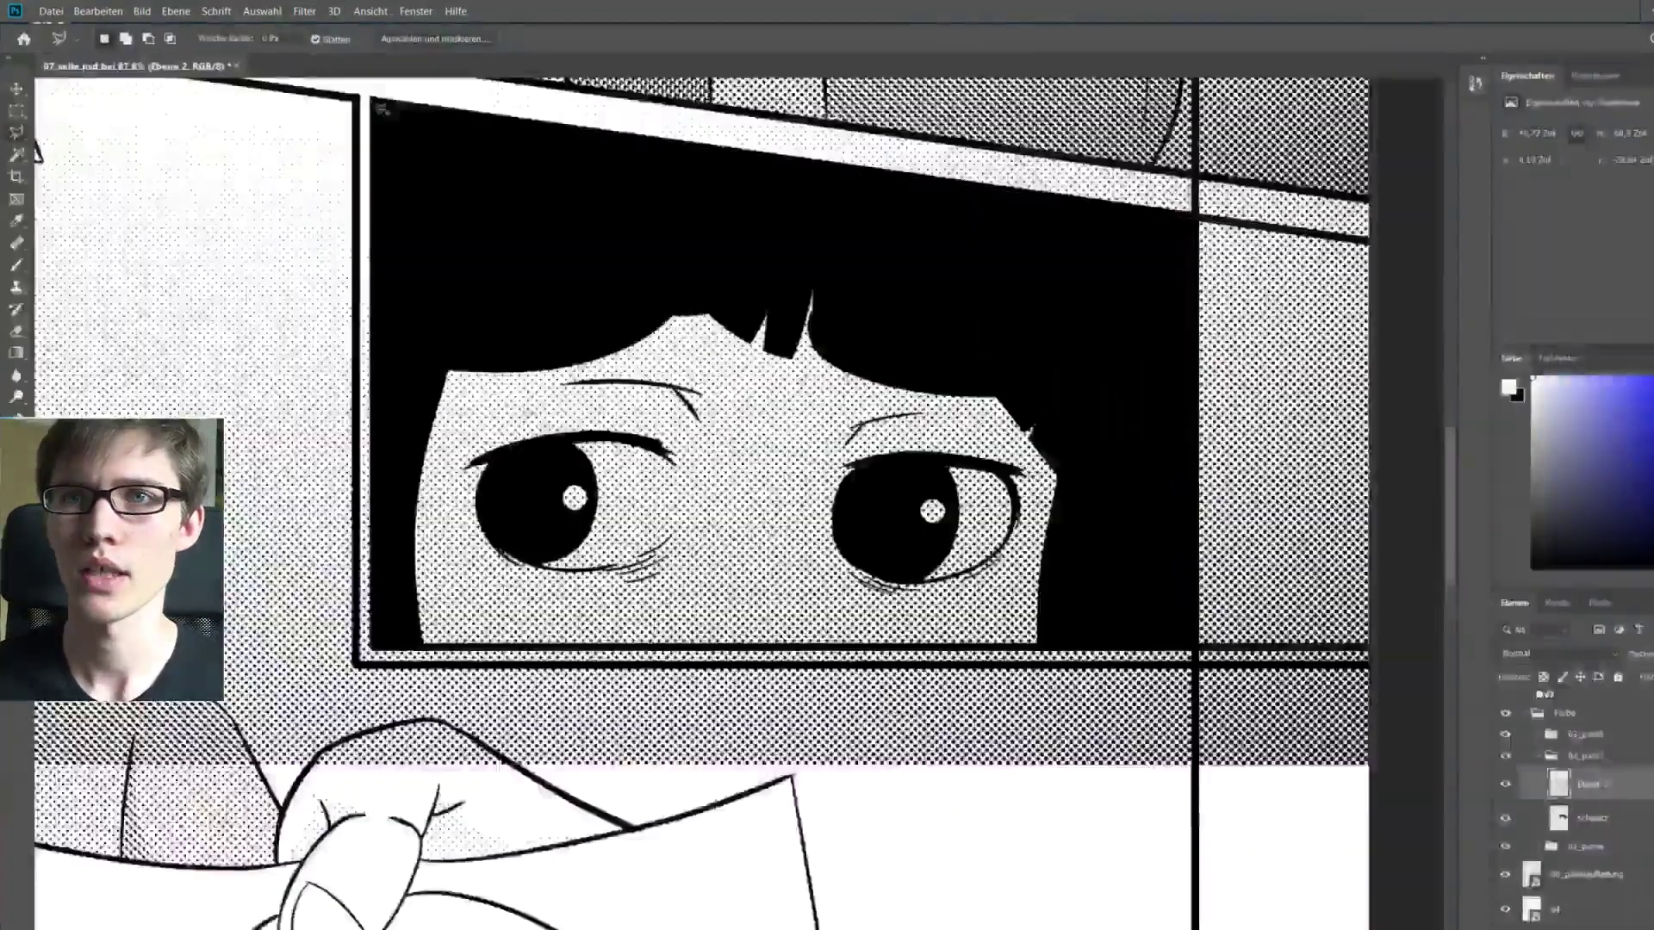
{"action": "key", "text": "v"}
{"action": "left_click", "coordinate": [840, 375]}
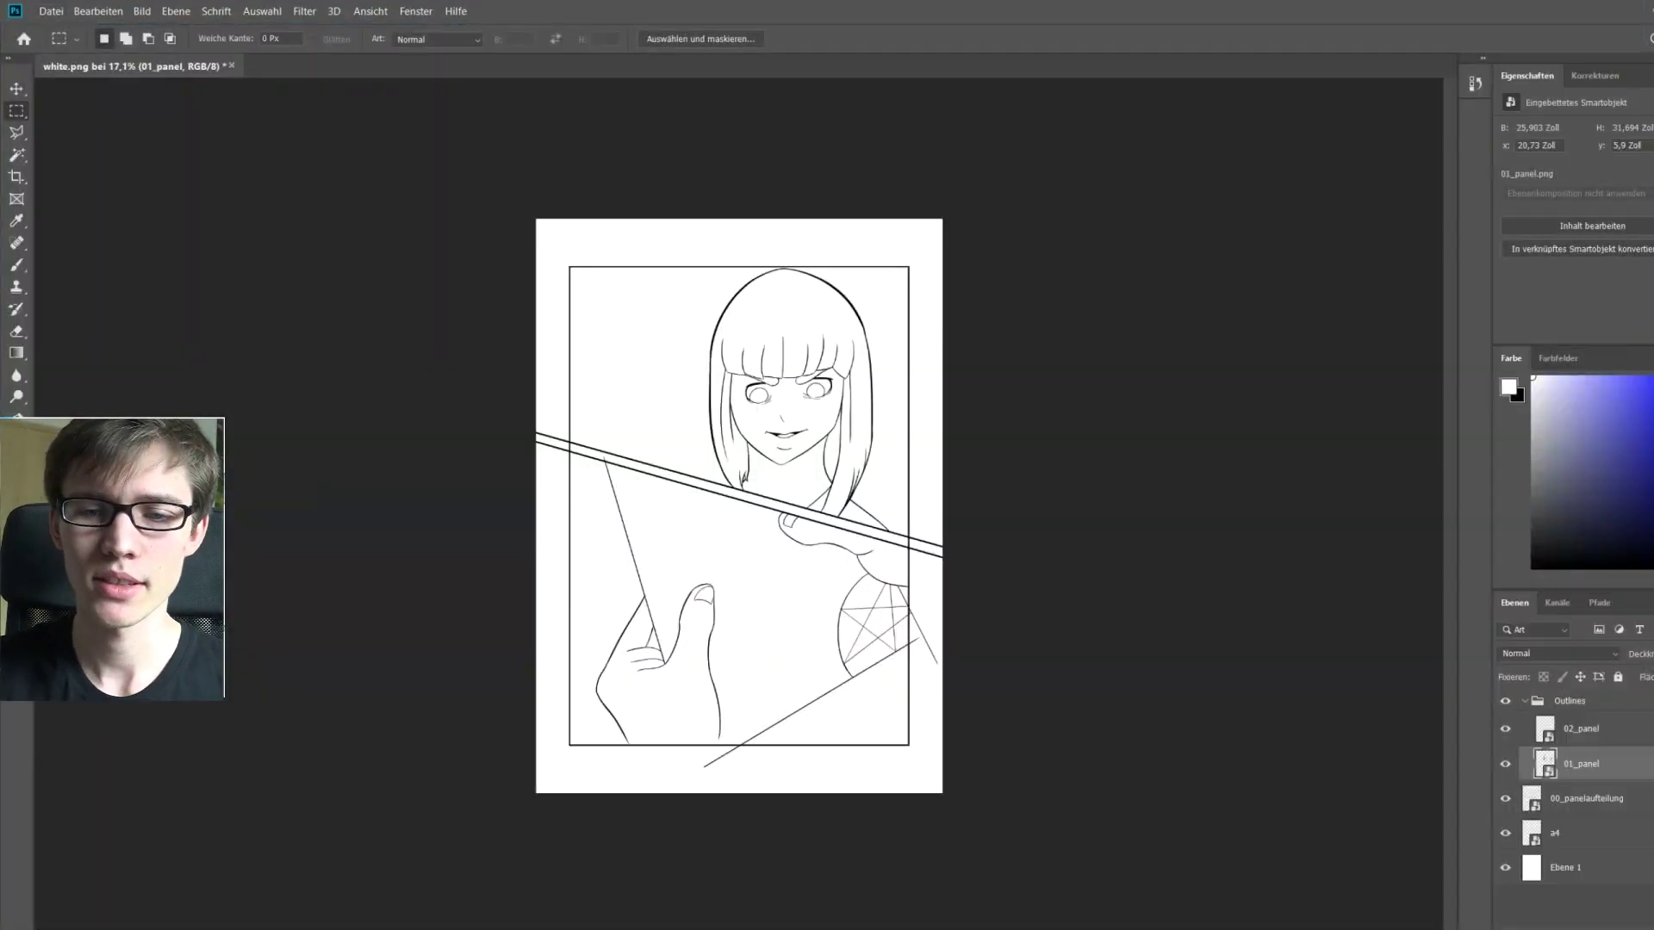
{"action": "scroll", "coordinate": [698, 266], "scroll_direction": "up", "scroll_amount": 6}
{"action": "scroll", "coordinate": [671, 726], "scroll_direction": "up", "scroll_amount": 7}
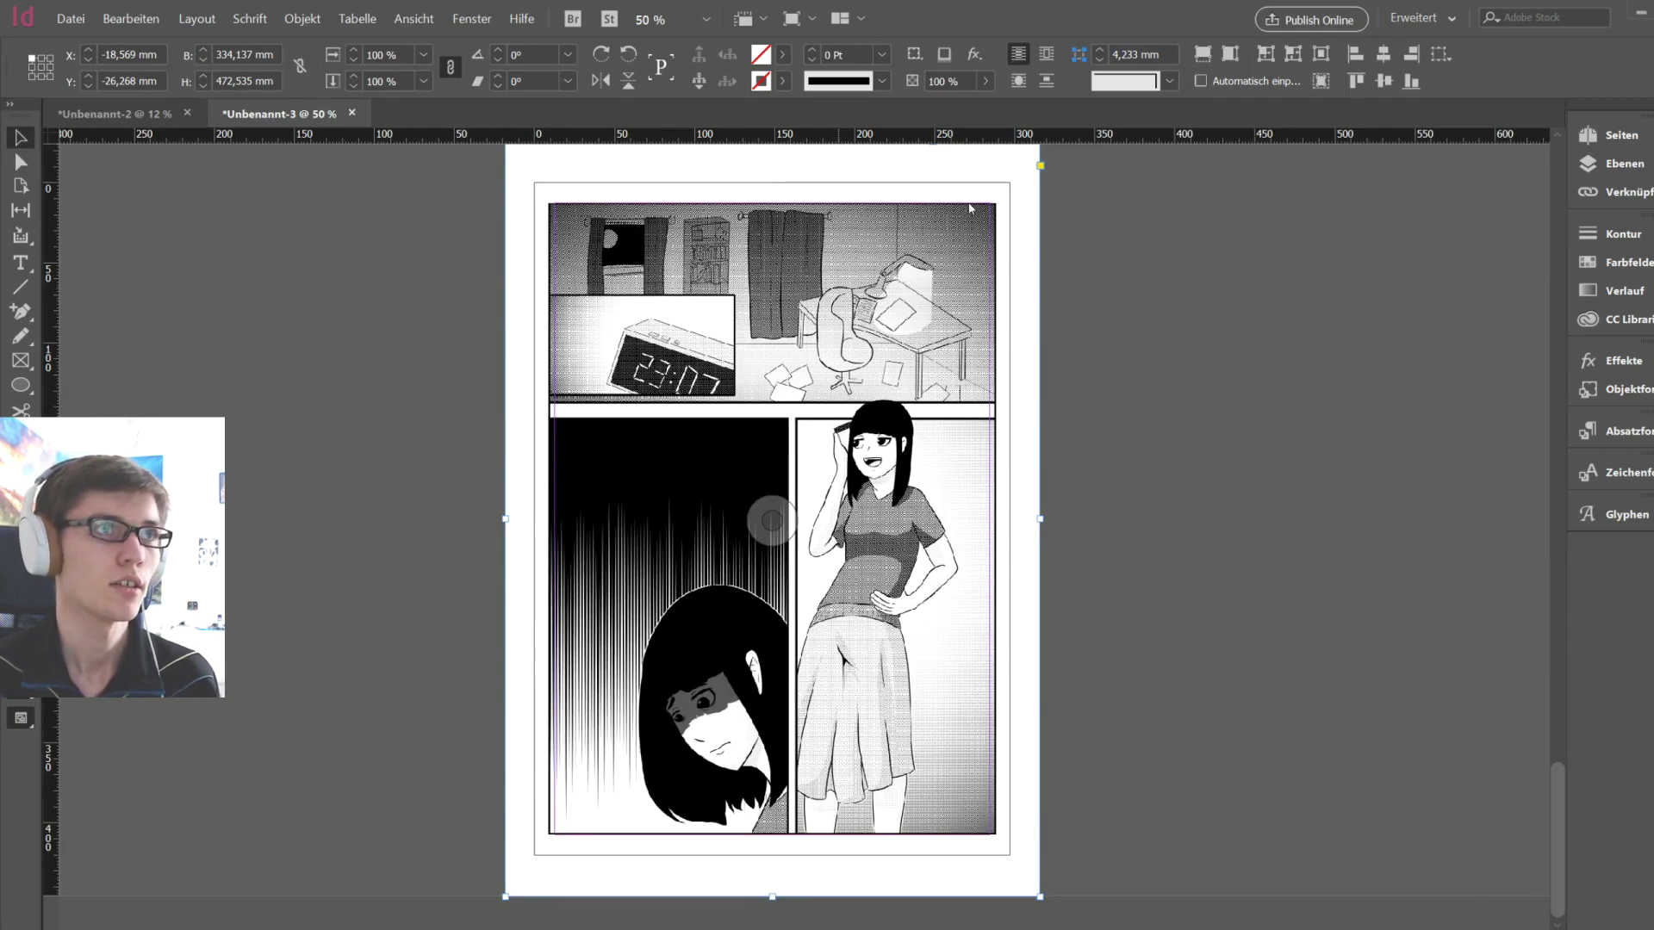
Step: In InDesign, undo the enlargement of the placed comic page in Unbenannt-3 and redo it
{"action": "key", "text": "ctrl+z"}
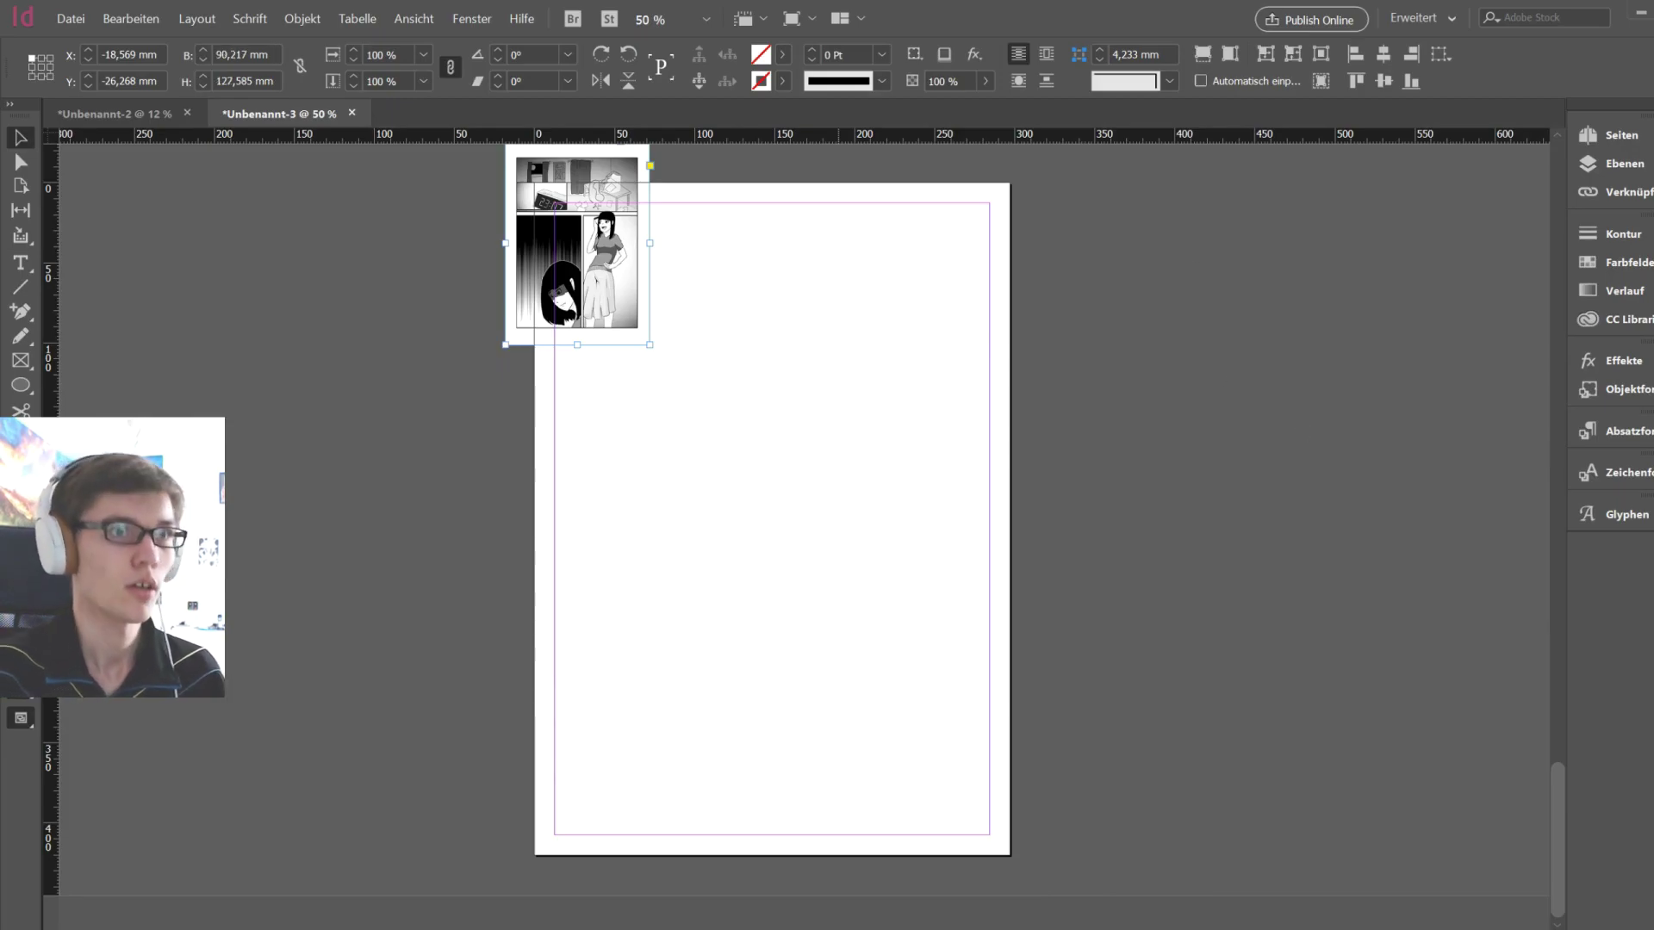
{"action": "key", "text": "ctrl+shift+z"}
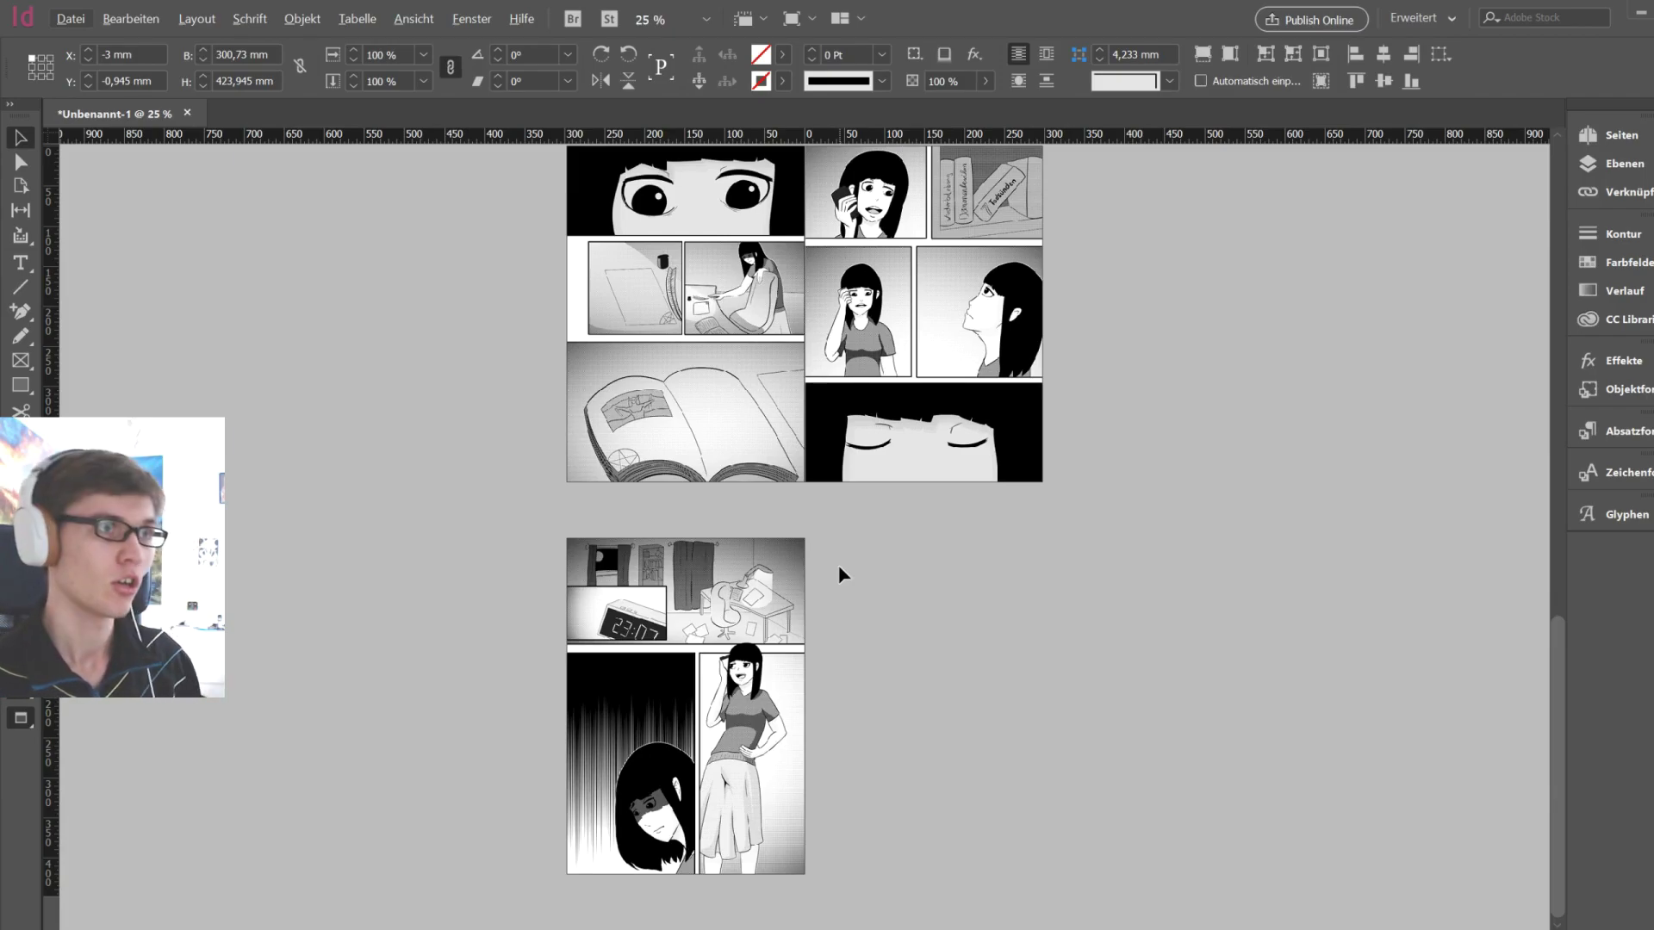
Step: In Unbenannt-1, draw a white ellipse about 89 × 68 mm with a 3 pt black outline between the first page's two lower panels
{"action": "key", "text": "ctrl+="}
{"action": "key", "text": "w"}
{"action": "scroll", "coordinate": [888, 593], "scroll_direction": "up", "scroll_amount": 2}
{"action": "scroll", "coordinate": [896, 491], "scroll_direction": "up", "scroll_amount": 4}
{"action": "mouse_move", "coordinate": [688, 464]}
{"action": "left_mouse_down"}
{"action": "mouse_move", "coordinate": [904, 664]}
{"action": "mouse_move", "coordinate": [899, 626]}
{"action": "left_mouse_up"}
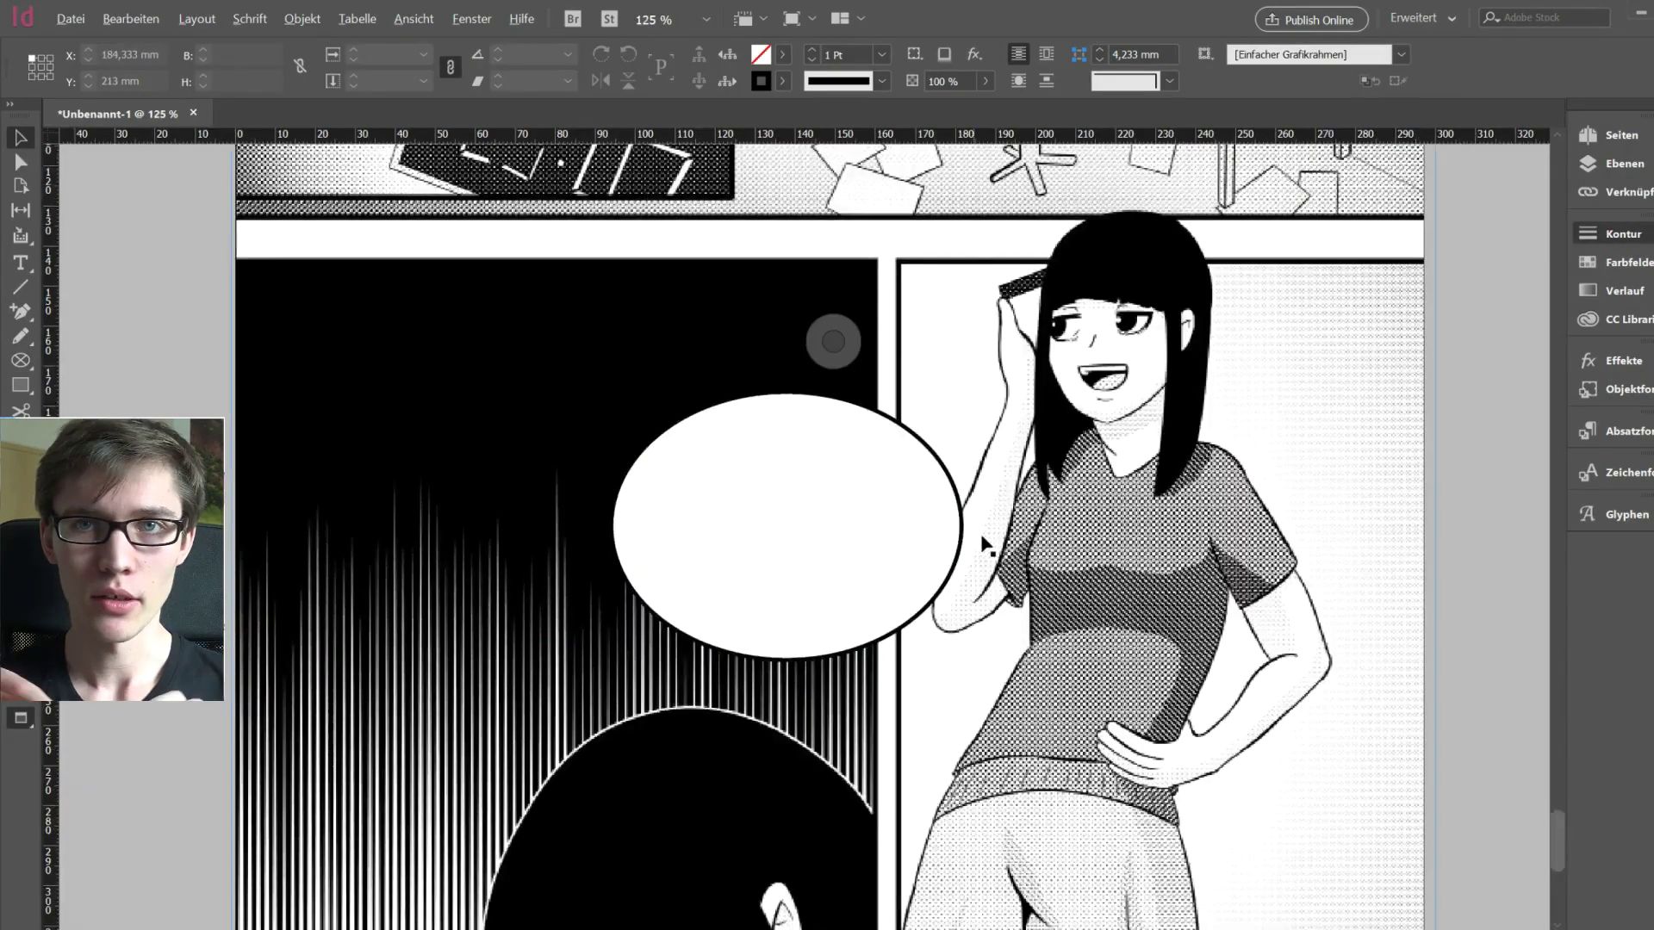
{"action": "left_click", "coordinate": [896, 508]}
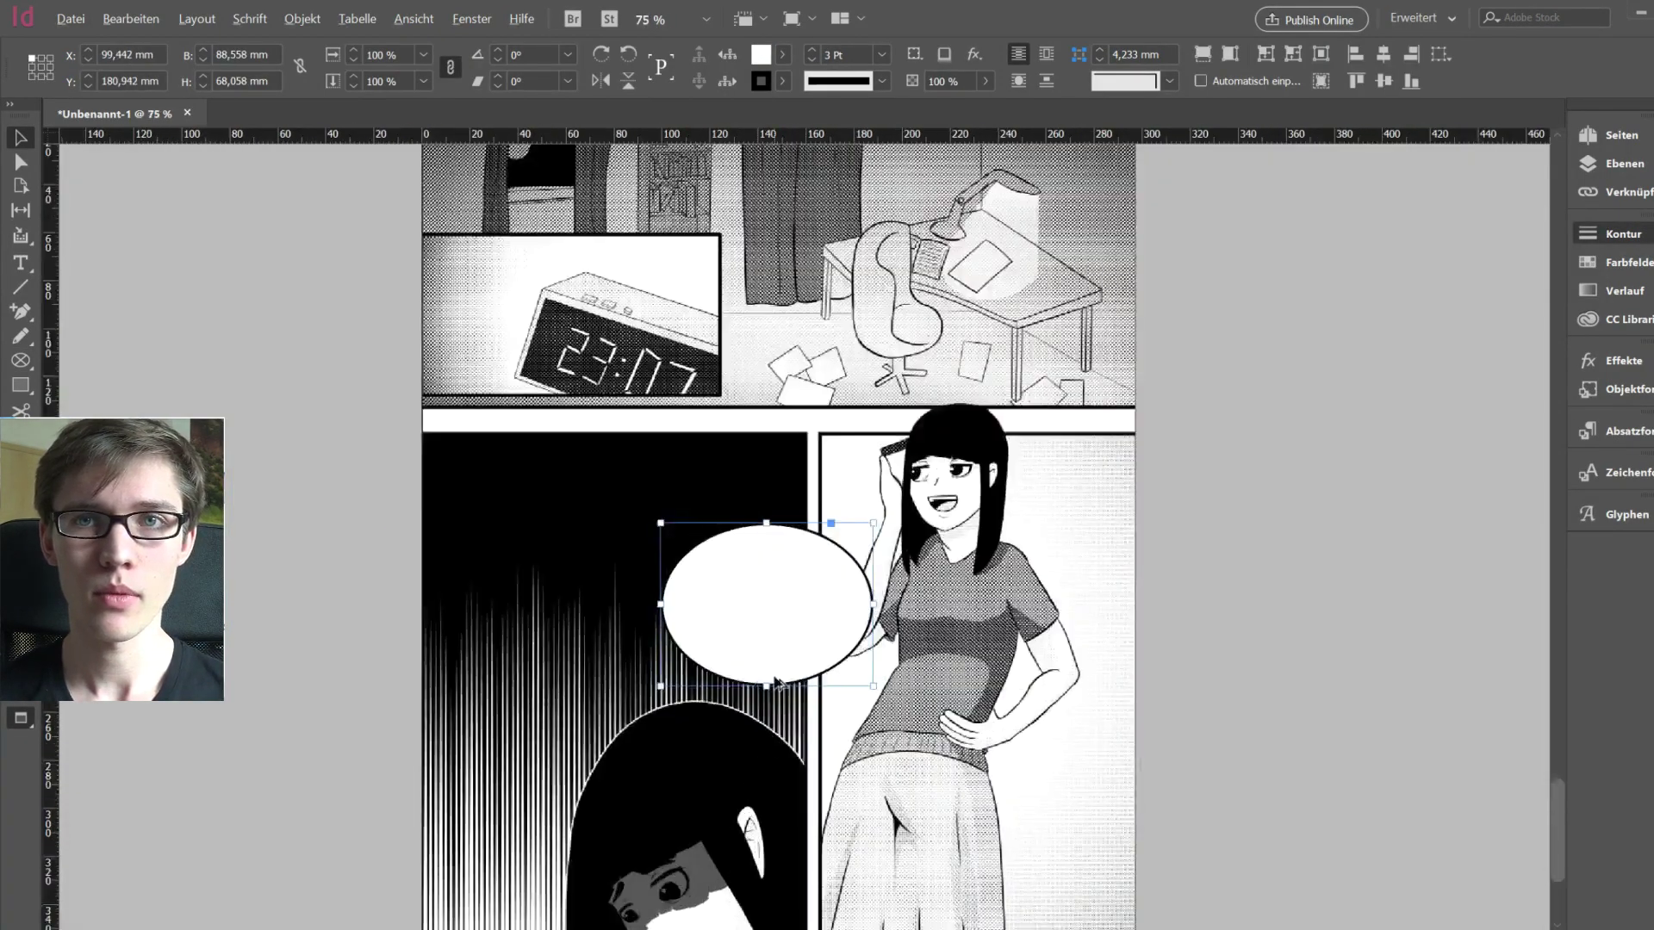
Step: Add anchor points to the ellipse's upper right edge and pull one out as a speech bubble tail toward the laughing woman
{"action": "key", "text": "ctrl+1"}
{"action": "left_click", "coordinate": [21, 310]}
{"action": "key", "text": "ctrl+2"}
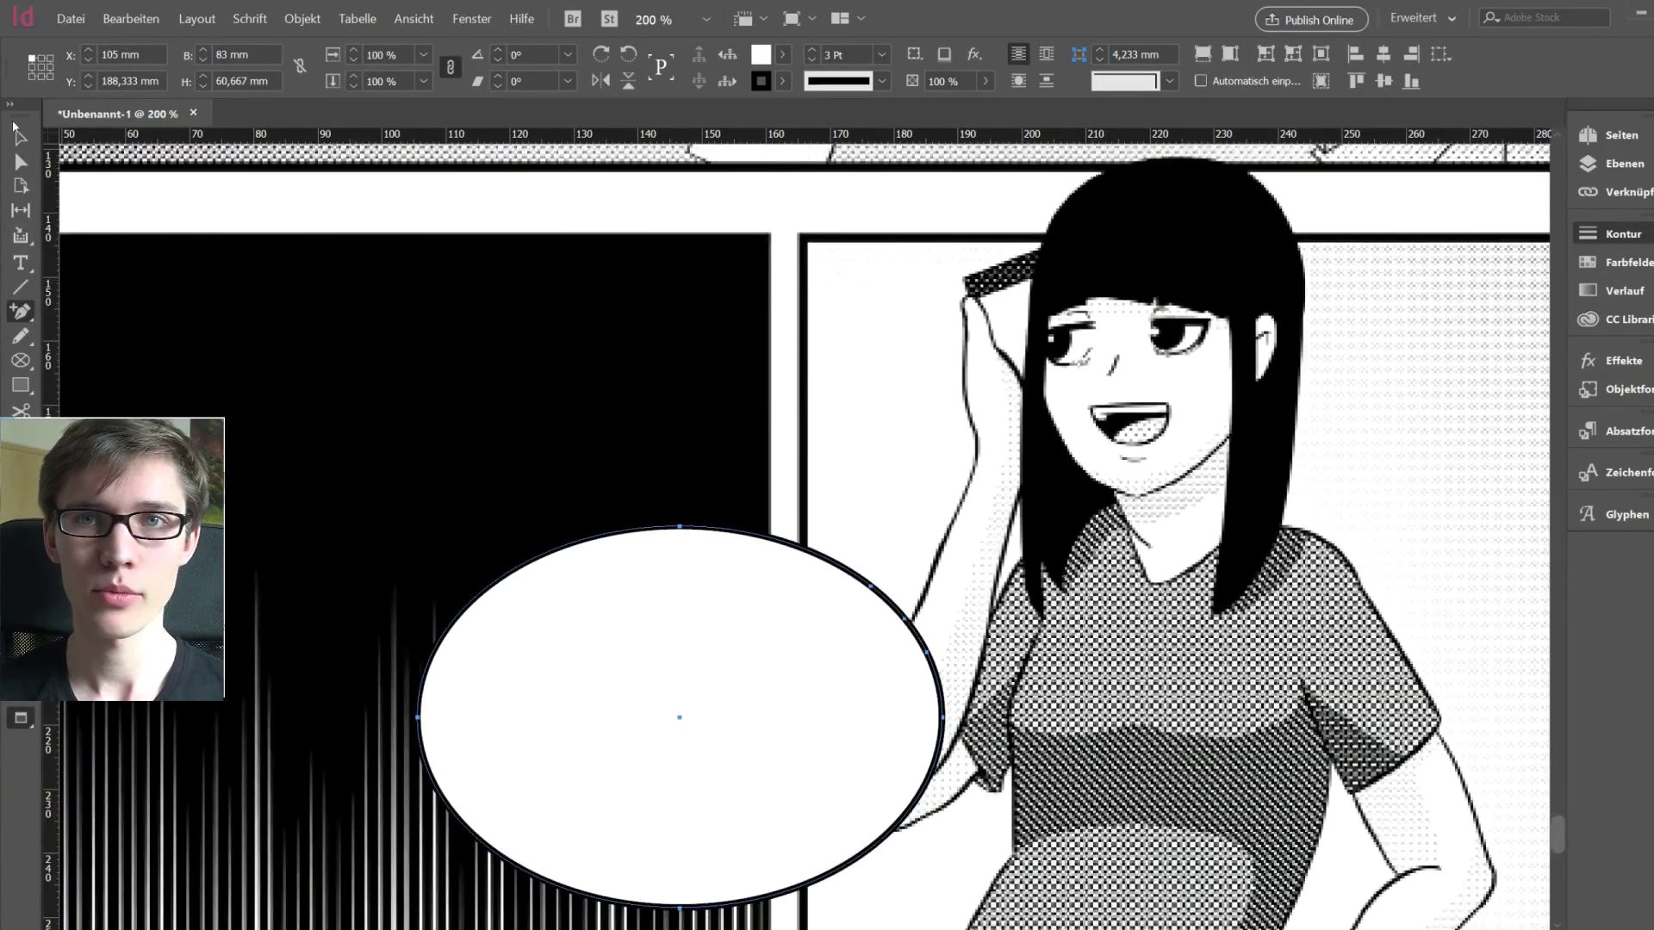
{"action": "key", "text": "a"}
{"action": "left_click_drag", "start_coordinate": [907, 618], "coordinate": [1013, 565]}
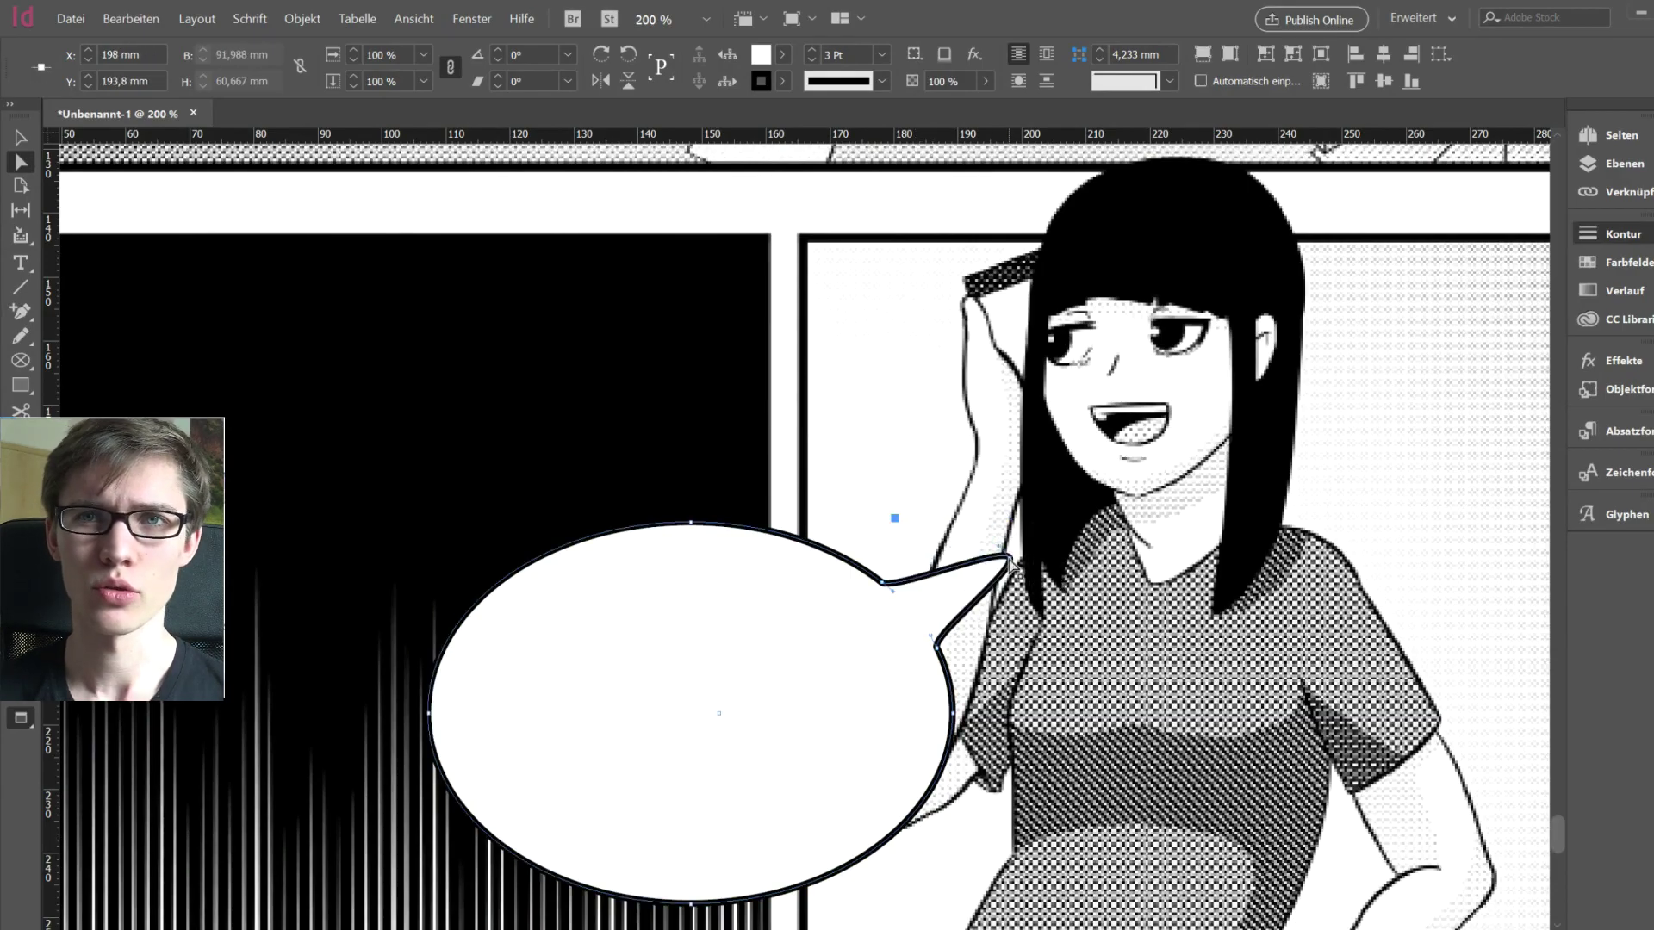
Step: Refine the curve of the bubble's tail and shift the anchor at its upper base back along the bubble's edge
{"action": "scroll", "coordinate": [1012, 564], "scroll_direction": "up", "scroll_amount": 4}
{"action": "scroll", "coordinate": [1012, 564], "scroll_direction": "down", "scroll_amount": 3}
{"action": "scroll", "coordinate": [1000, 577], "scroll_direction": "up", "scroll_amount": 2}
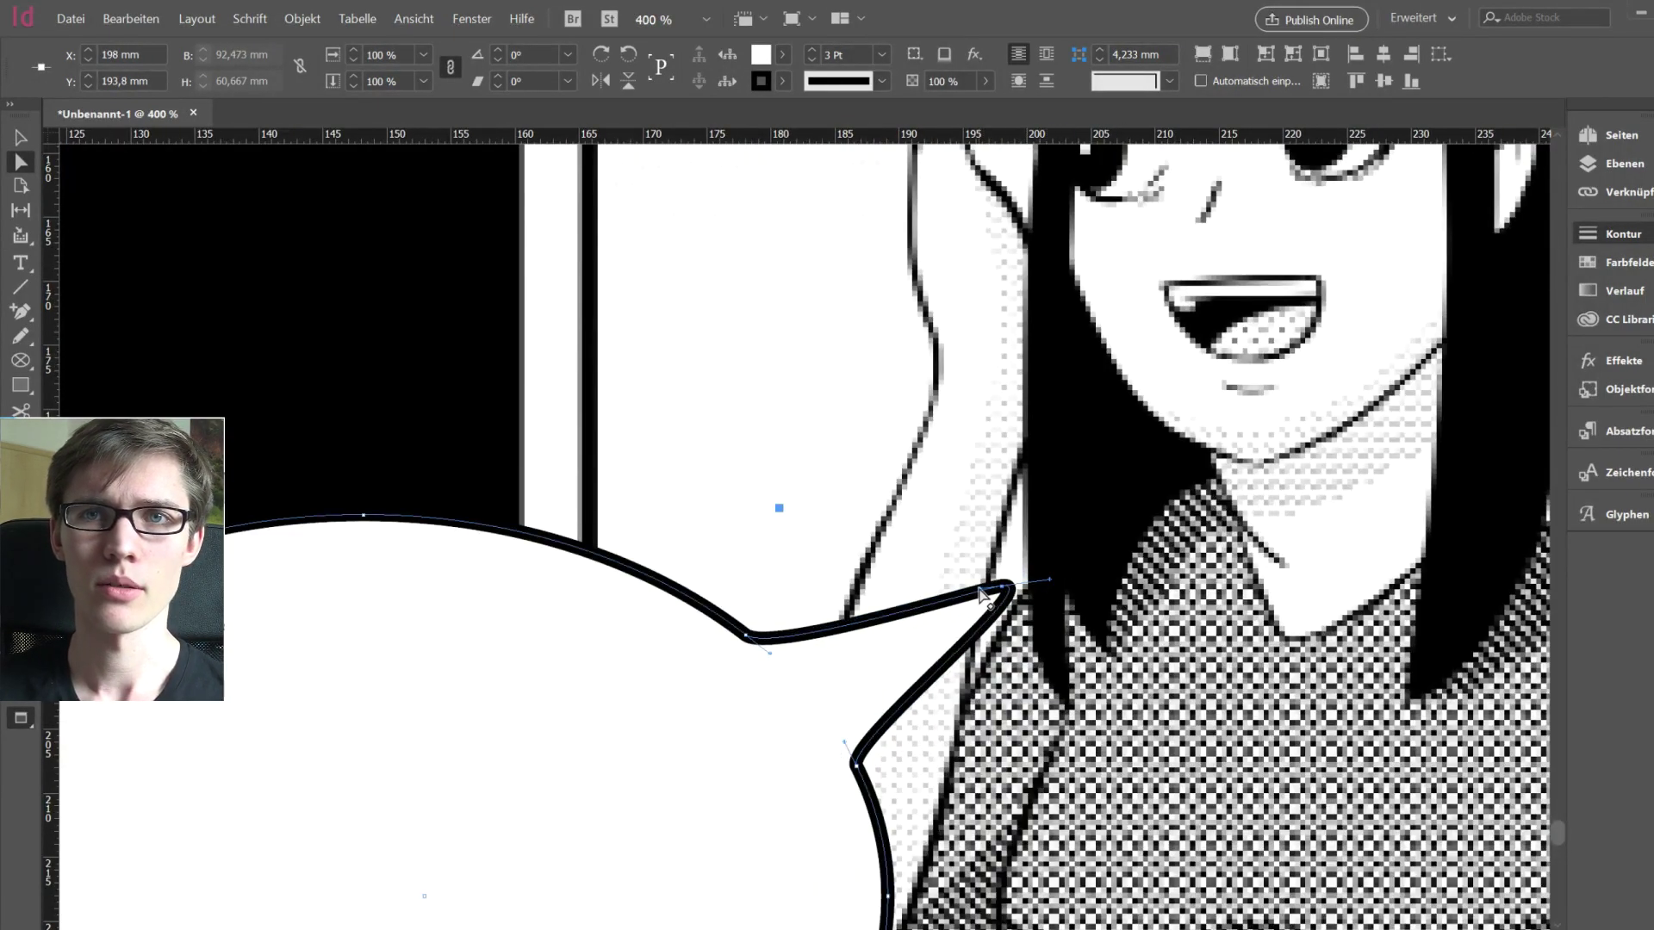
{"action": "scroll", "coordinate": [947, 607], "scroll_direction": "left", "scroll_amount": 2}
{"action": "scroll", "coordinate": [923, 664], "scroll_direction": "down", "scroll_amount": 2}
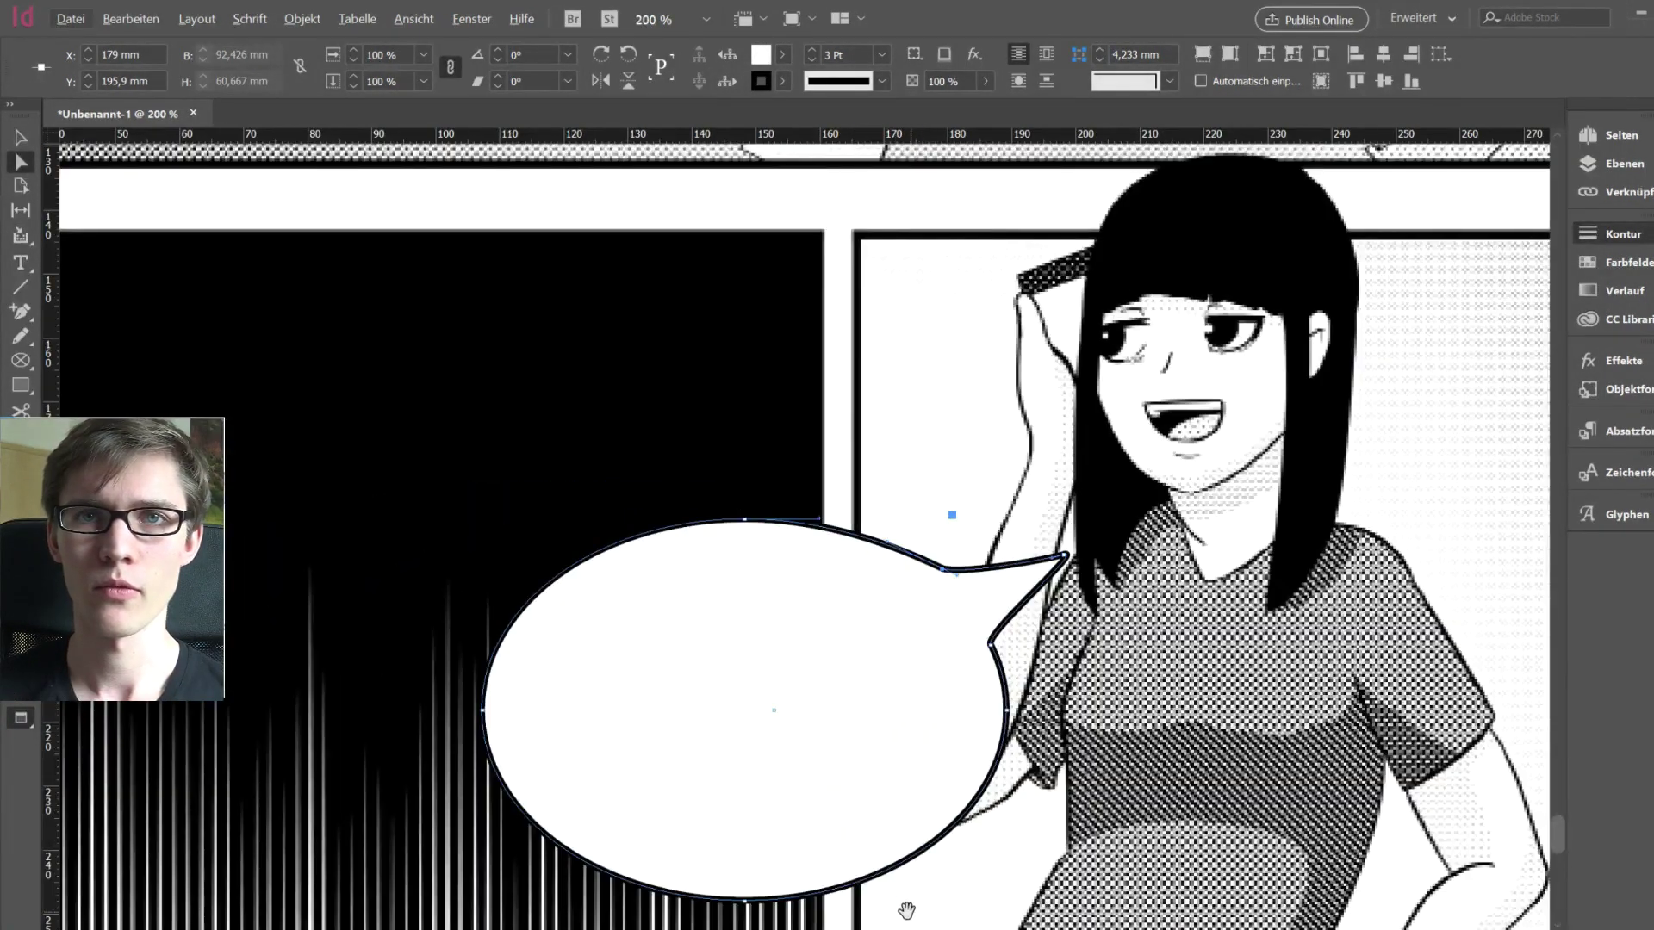
{"action": "scroll", "coordinate": [904, 885], "scroll_direction": "down", "scroll_amount": 1}
{"action": "left_click_drag", "start_coordinate": [815, 702], "coordinate": [786, 694]}
{"action": "scroll", "coordinate": [560, 592], "scroll_direction": "down", "scroll_amount": 3}
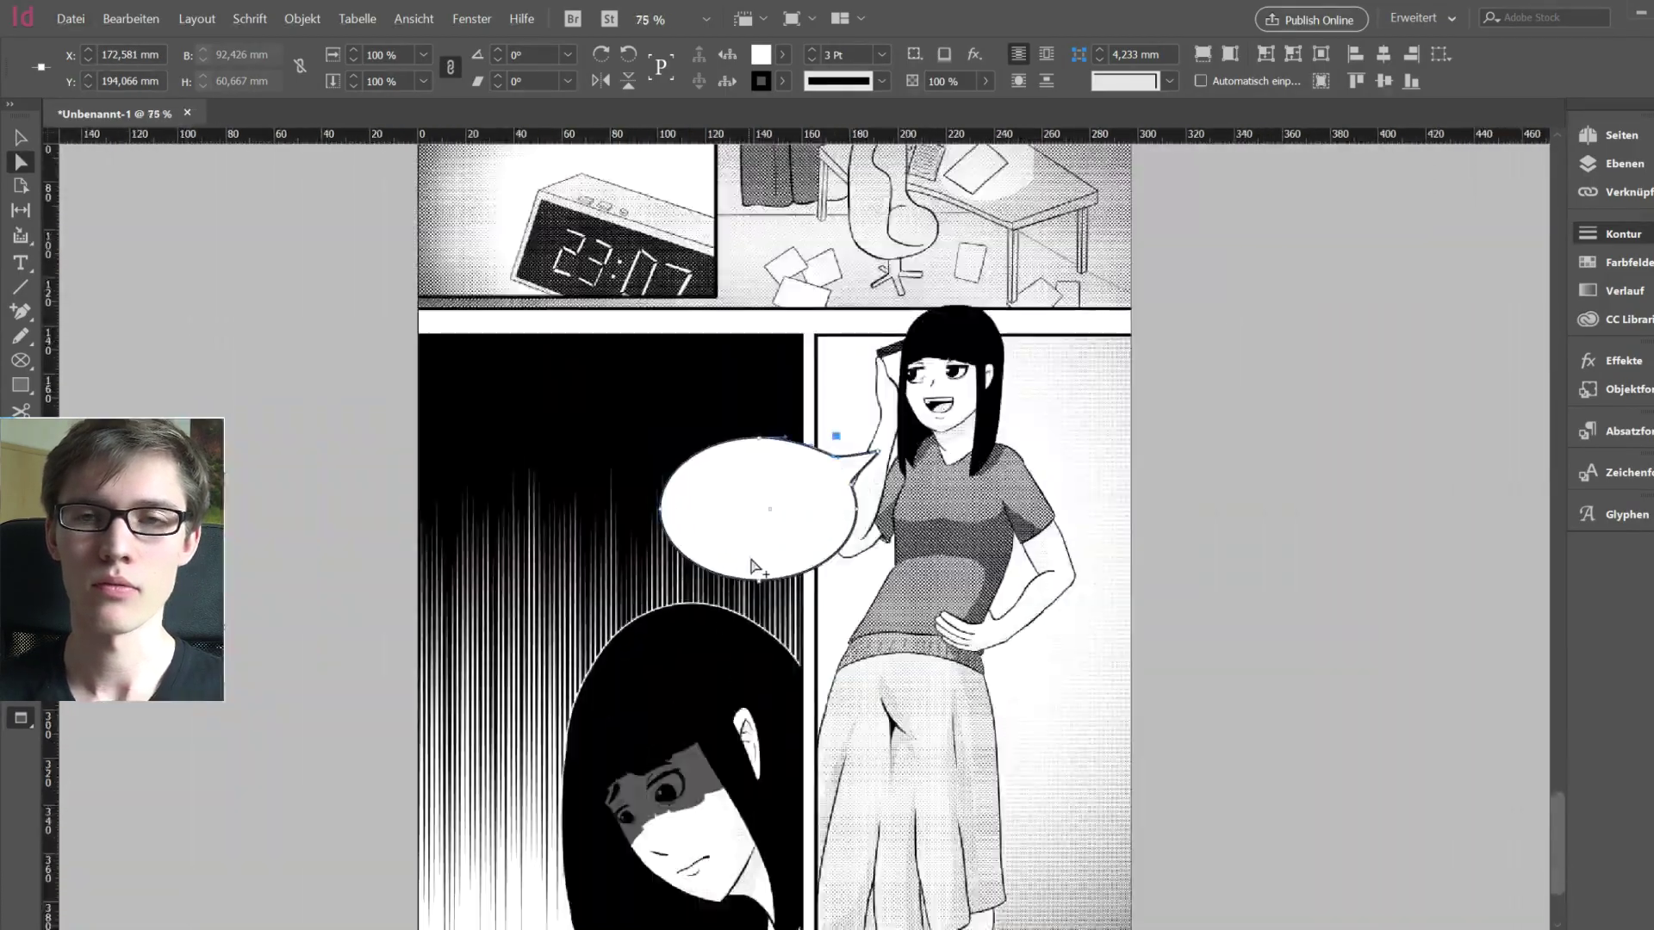
Step: Draw an ellipse about 93 × 63 mm between the phone panel and the bookshelf panel on the following spread
{"action": "scroll", "coordinate": [728, 562], "scroll_direction": "up", "scroll_amount": 2}
{"action": "left_click", "coordinate": [728, 562]}
{"action": "scroll", "coordinate": [1161, 495], "scroll_direction": "down", "scroll_amount": 6}
{"action": "scroll", "coordinate": [1160, 495], "scroll_direction": "down", "scroll_amount": 2}
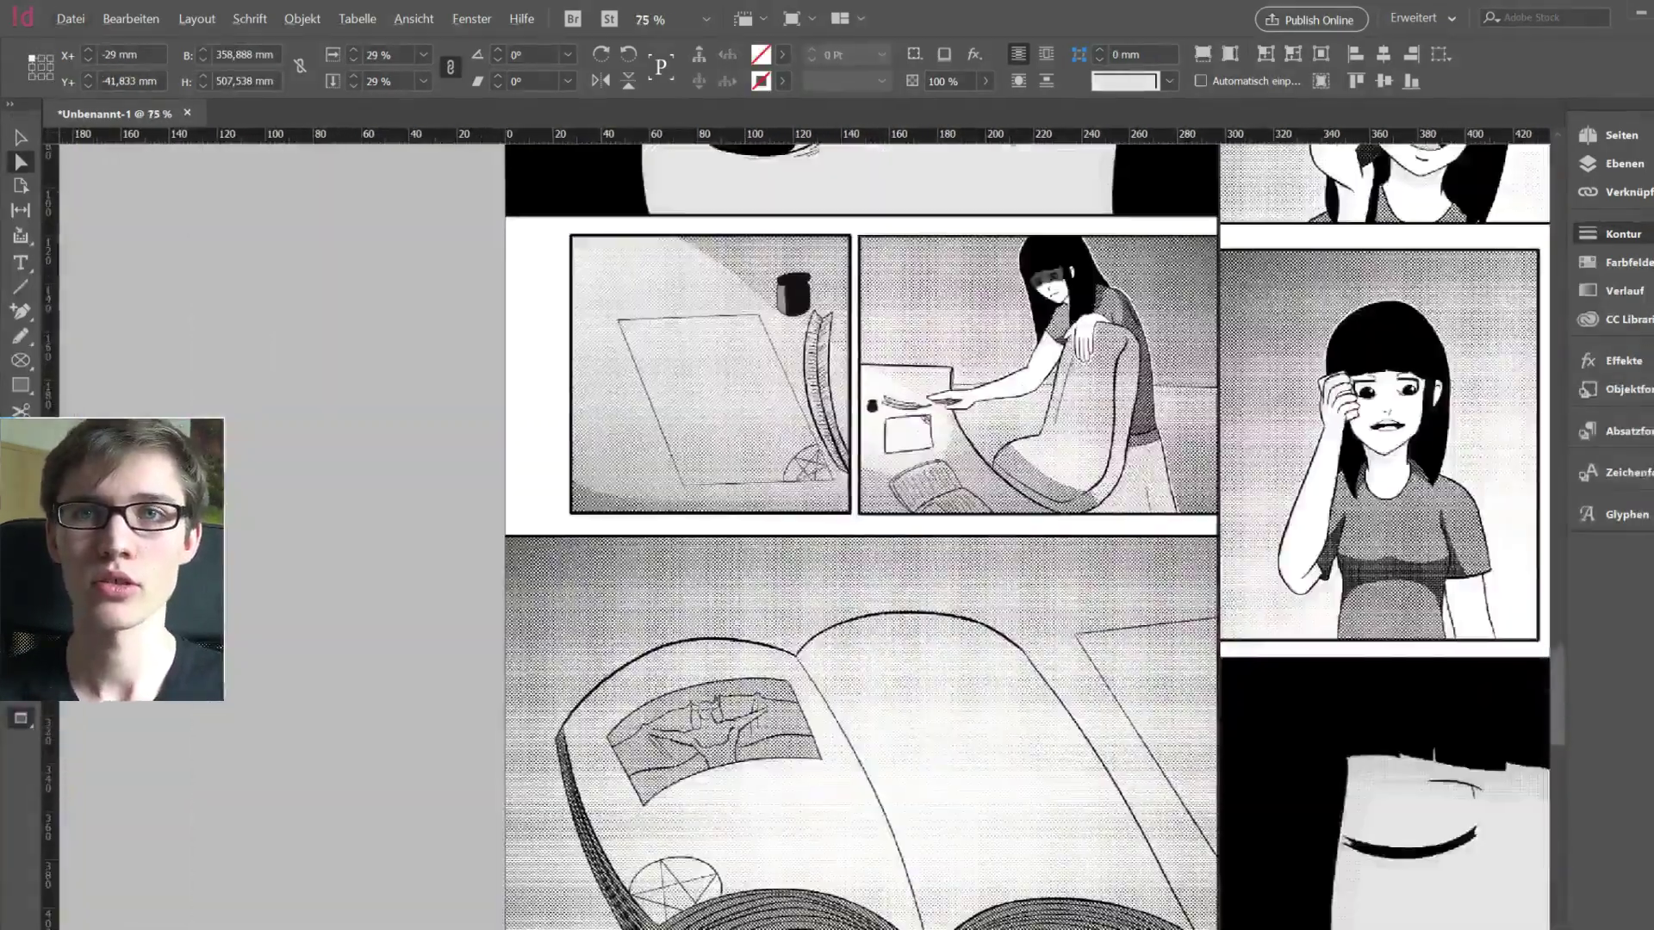
{"action": "scroll", "coordinate": [703, 558], "scroll_direction": "up", "scroll_amount": 4}
{"action": "scroll", "coordinate": [1001, 491], "scroll_direction": "up", "scroll_amount": 2}
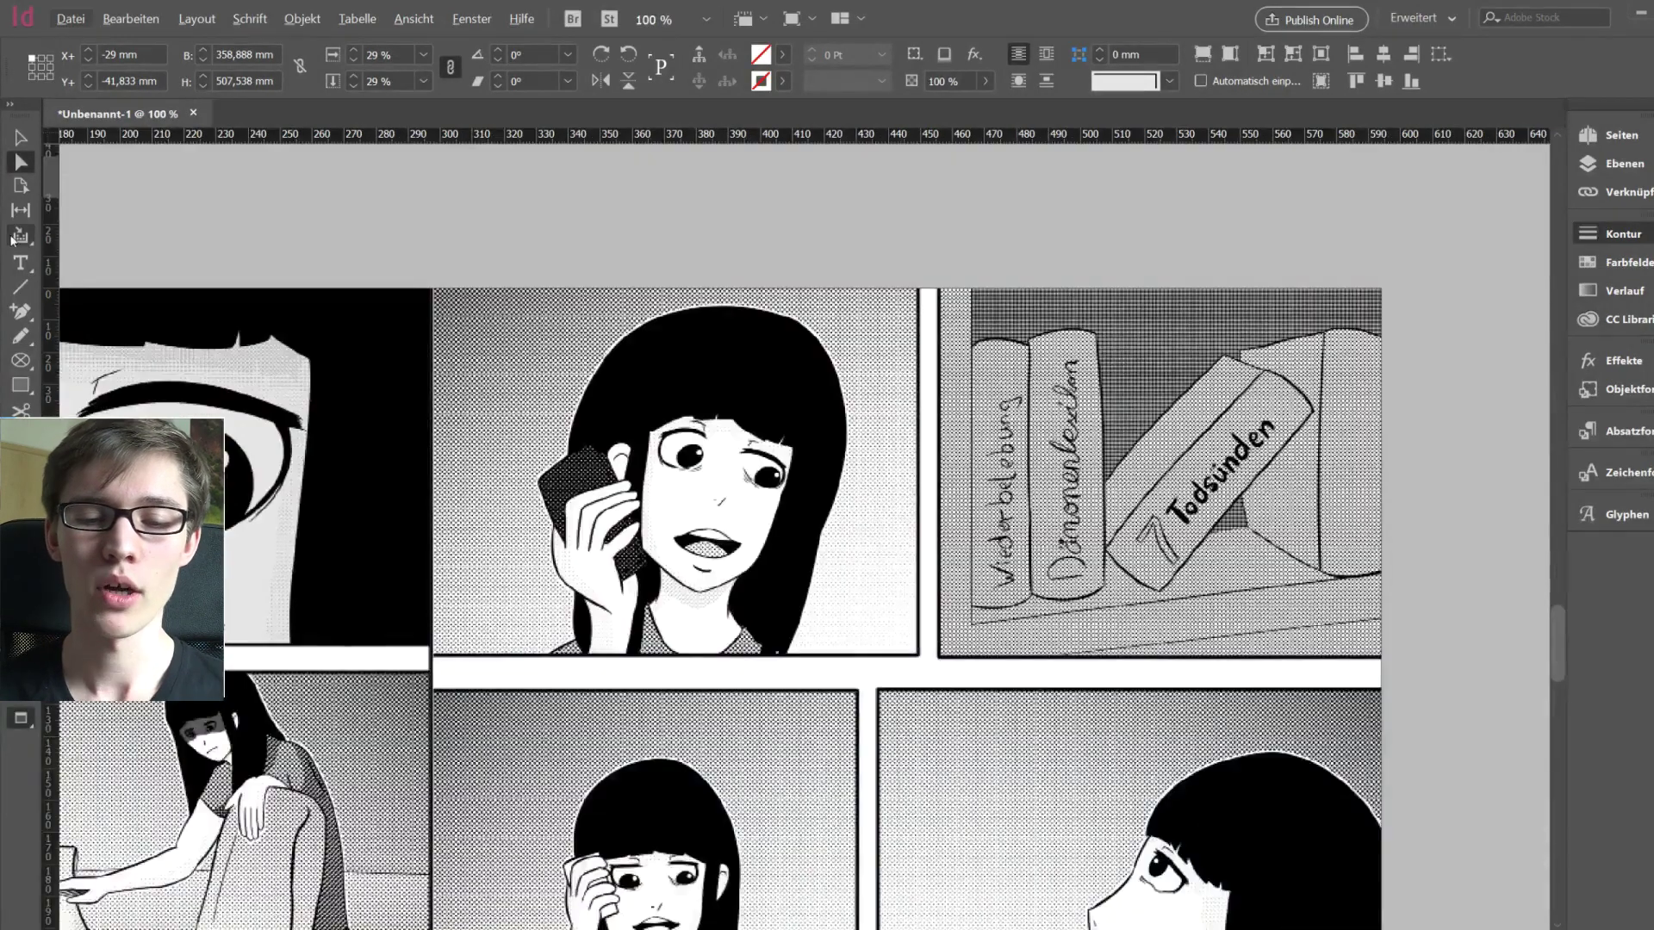
{"action": "key", "text": "t"}
{"action": "scroll", "coordinate": [707, 412], "scroll_direction": "right", "scroll_amount": 2}
{"action": "key", "text": "f"}
{"action": "left_click_drag", "start_coordinate": [752, 449], "coordinate": [1124, 702]}
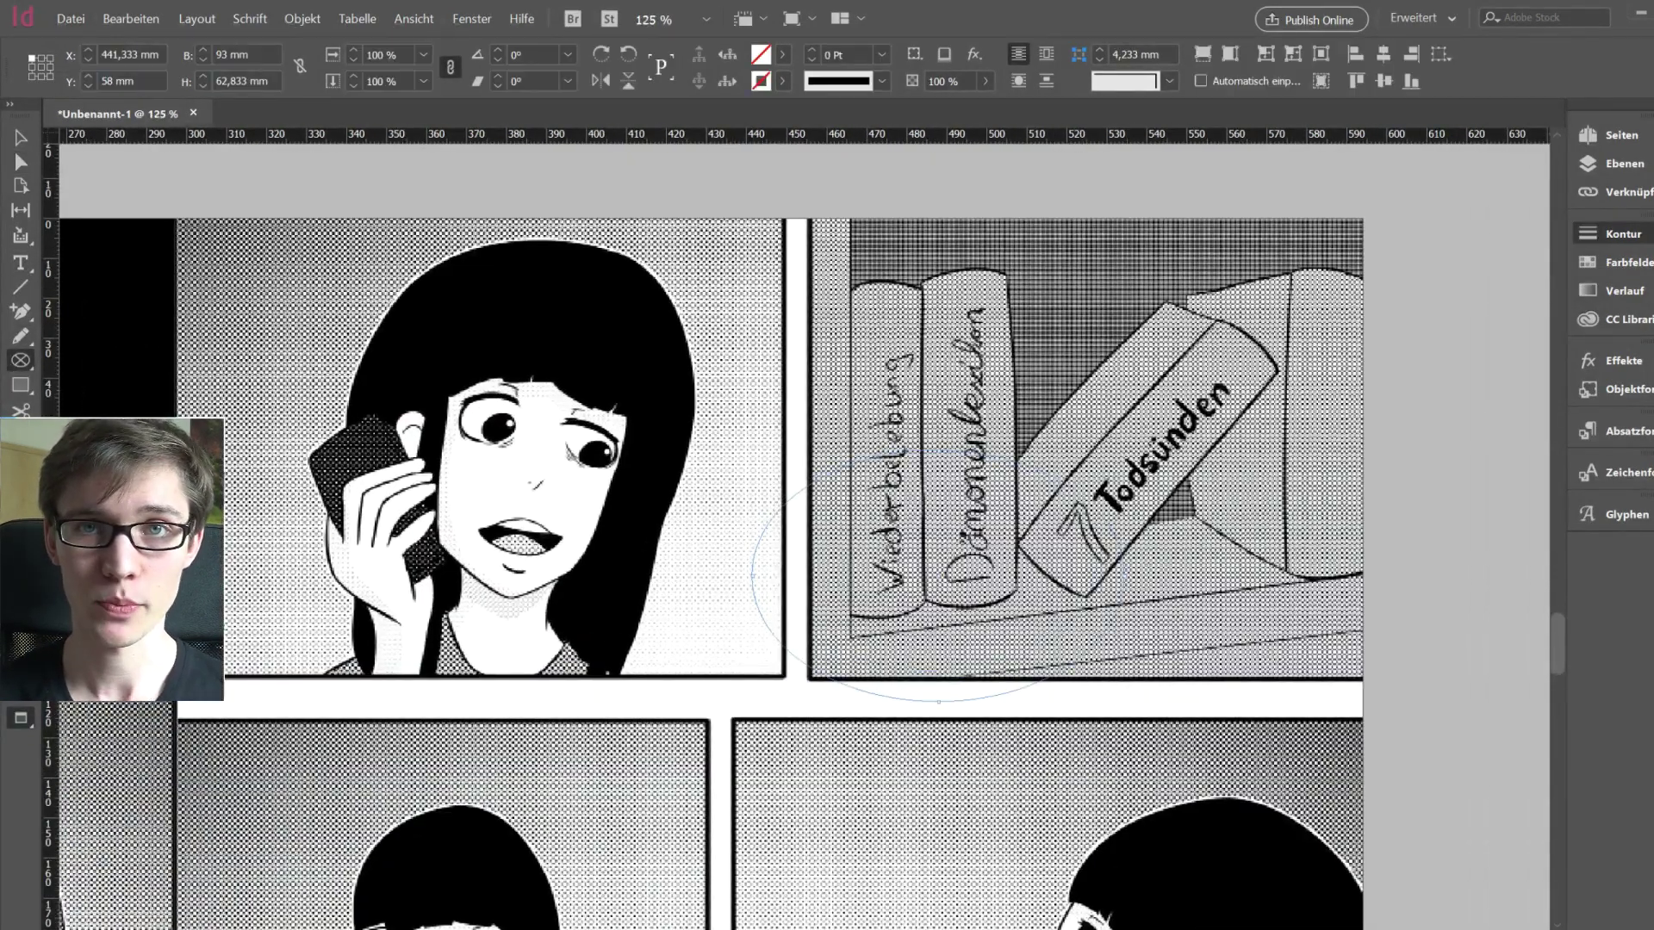
Step: Give the ellipse a white fill and 3 pt black outline, flatten it to about 94 × 56 mm and shift it slightly left
{"action": "key", "text": "m"}
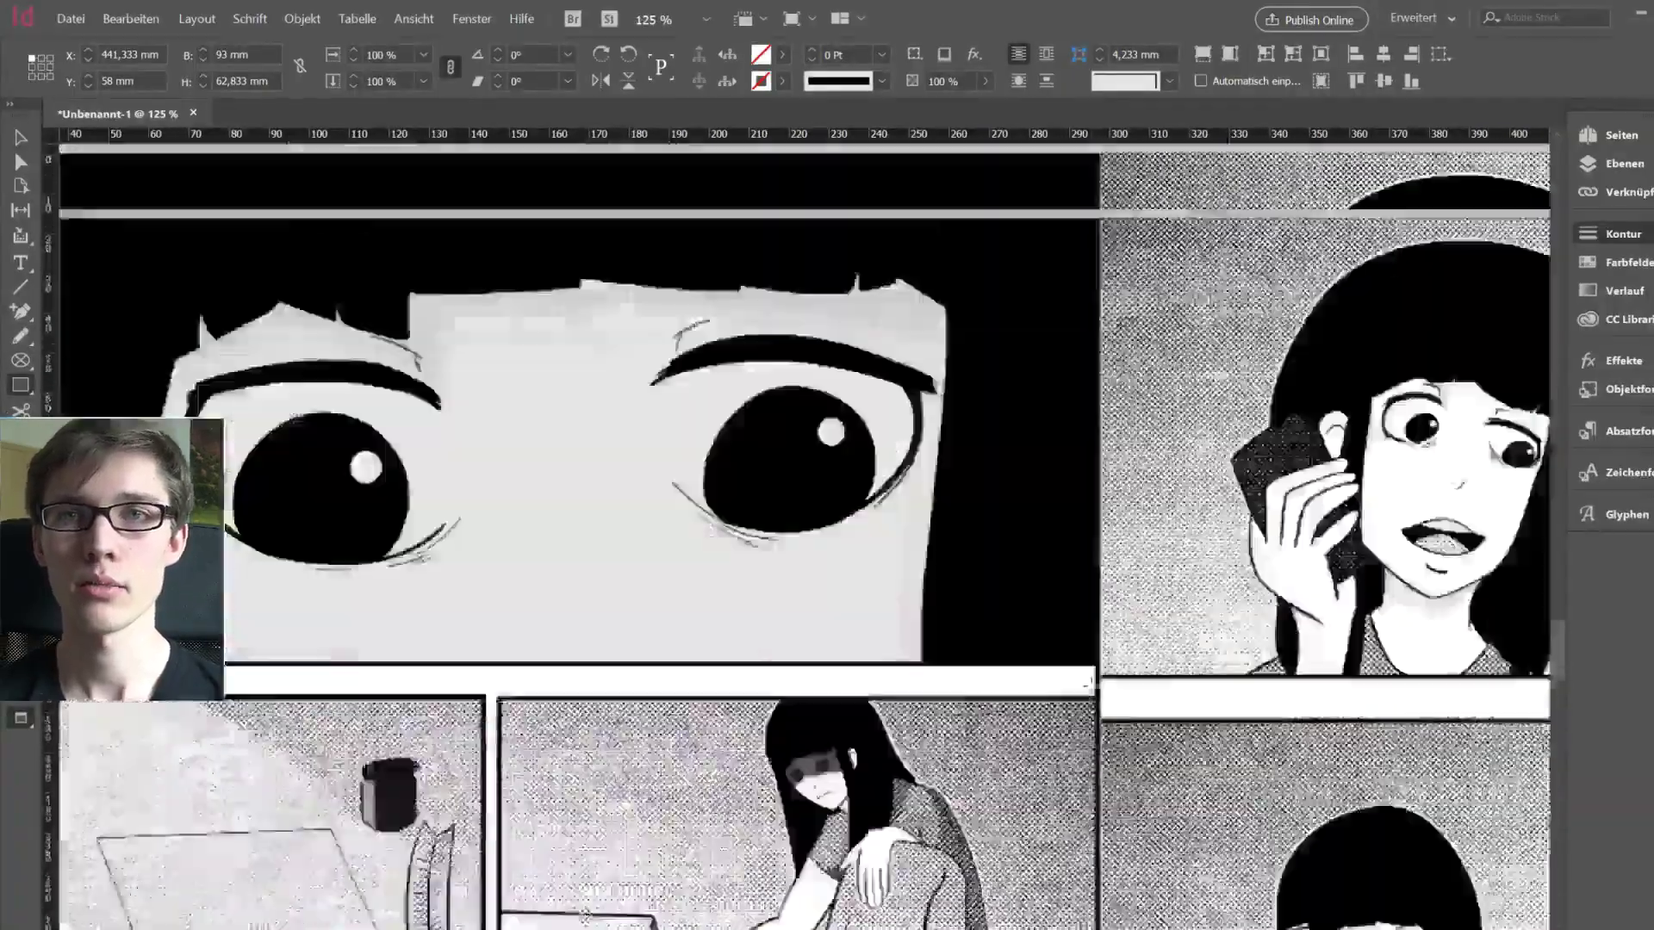
{"action": "scroll", "coordinate": [802, 517], "scroll_direction": "right", "scroll_amount": 5}
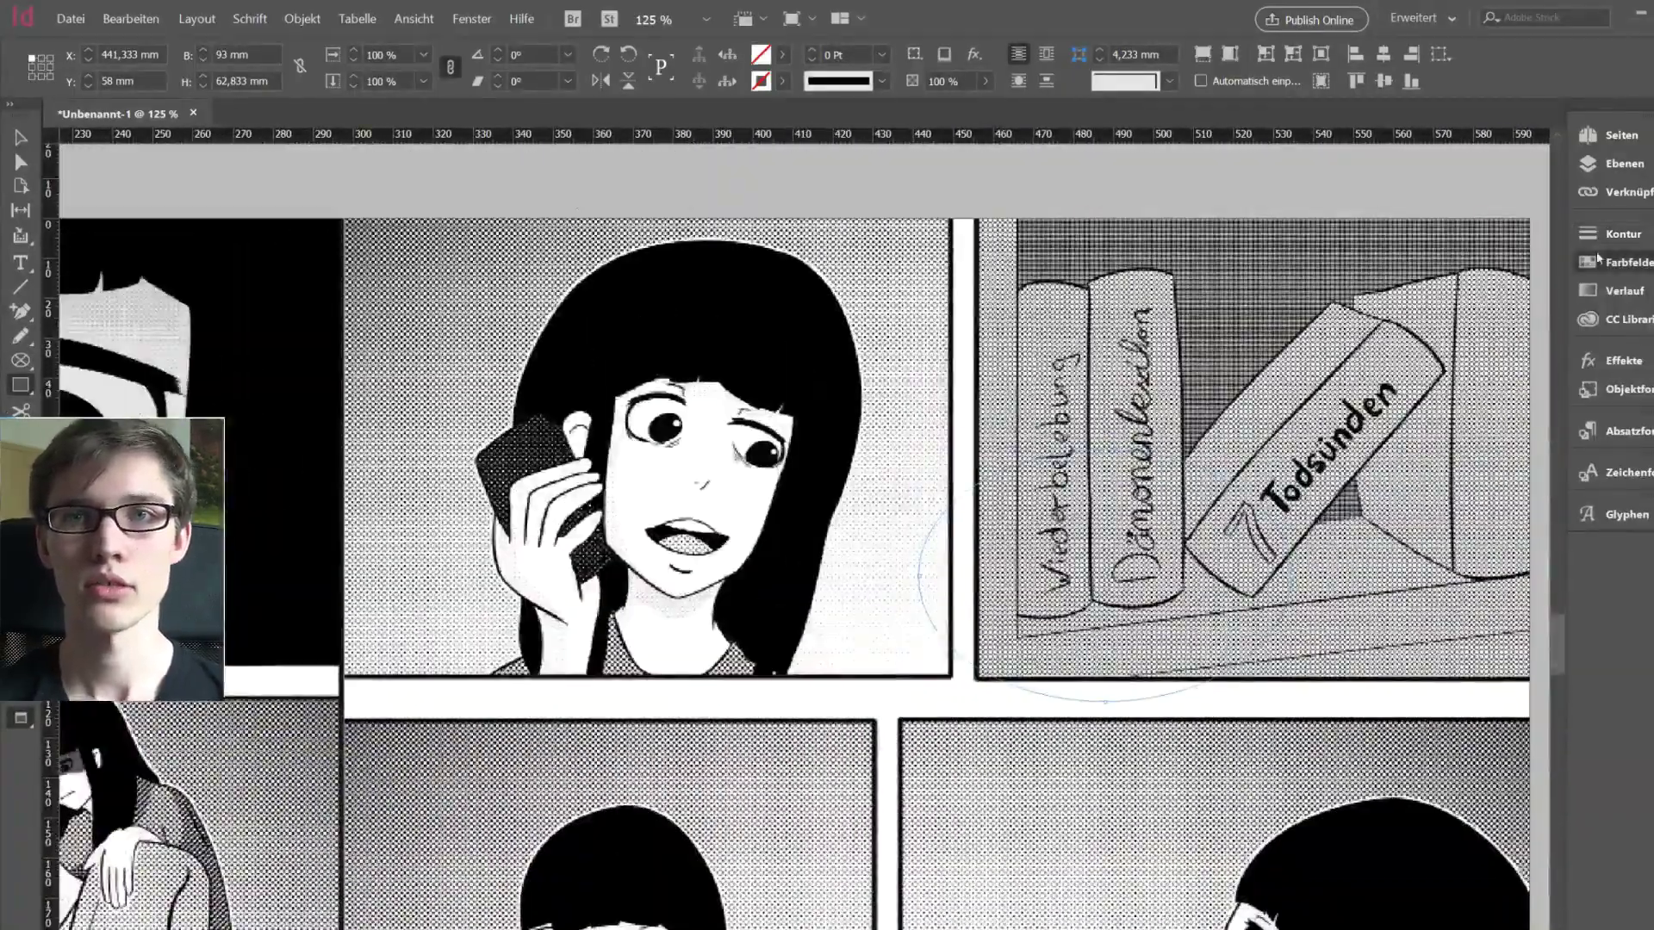
{"action": "left_click", "coordinate": [881, 54]}
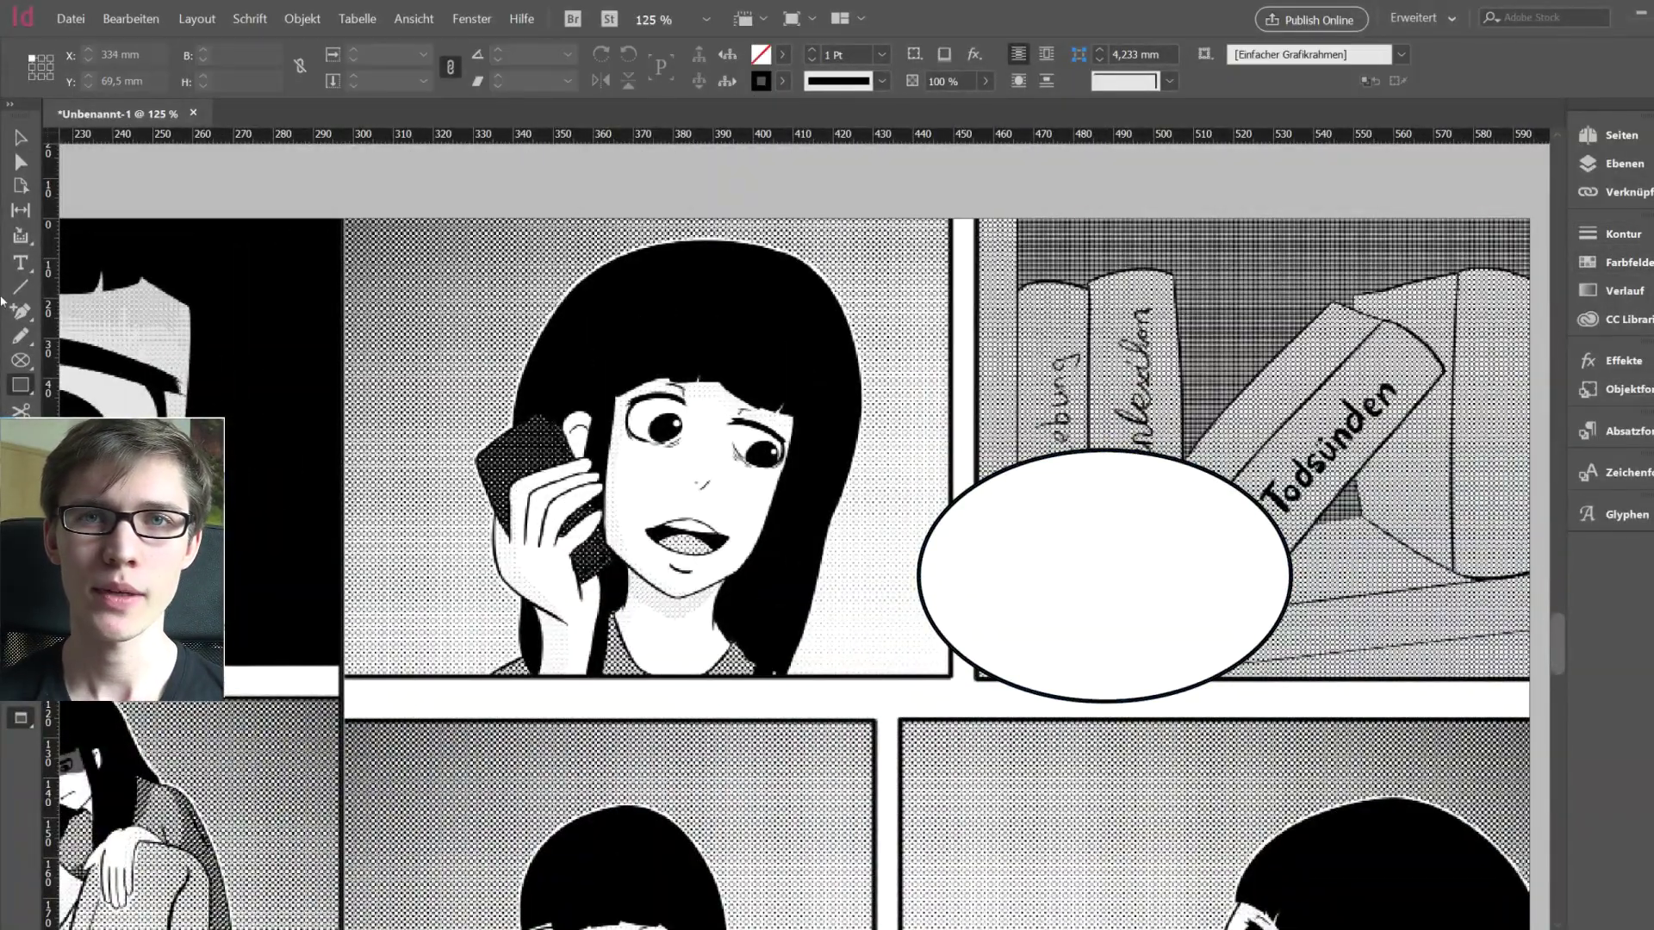
{"action": "mouse_move", "coordinate": [1108, 583]}
{"action": "left_mouse_down"}
{"action": "mouse_move", "coordinate": [1073, 578]}
{"action": "mouse_move", "coordinate": [1125, 618]}
{"action": "left_mouse_up"}
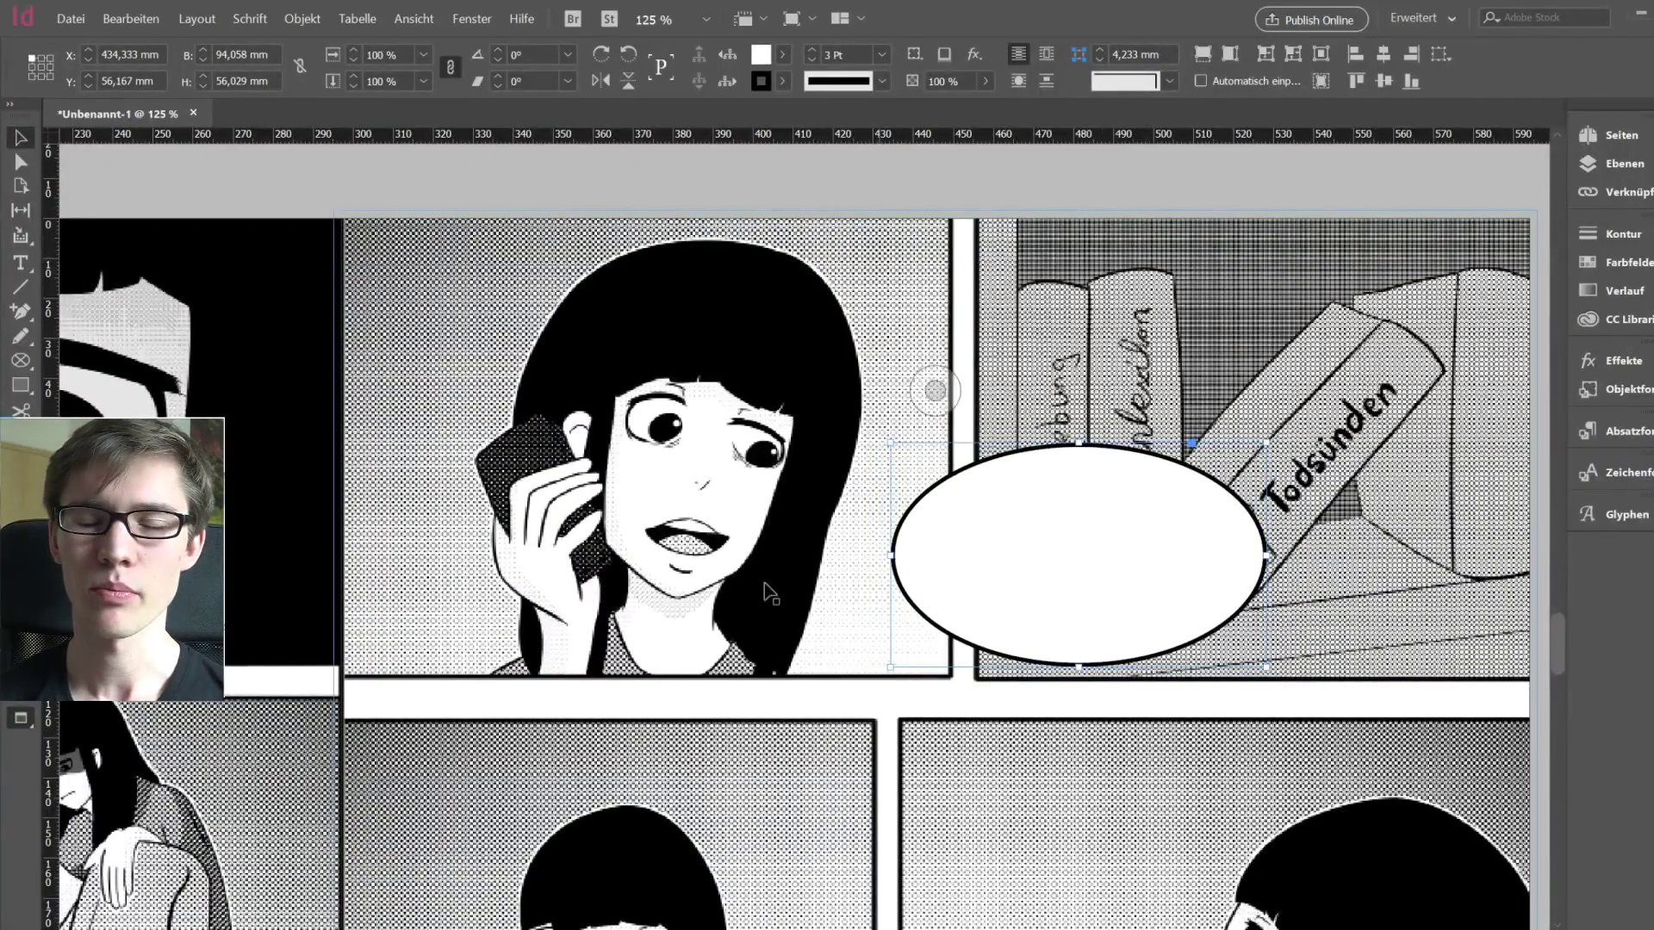
Step: Pull a pointed tail out of the bubble's left edge toward the woman on the phone
{"action": "scroll", "coordinate": [887, 534], "scroll_direction": "up", "scroll_amount": 4}
{"action": "key", "text": "a"}
{"action": "left_click_drag", "start_coordinate": [801, 501], "coordinate": [623, 490]}
{"action": "scroll", "coordinate": [825, 520], "scroll_direction": "down", "scroll_amount": 4}
{"action": "scroll", "coordinate": [1226, 509], "scroll_direction": "up", "scroll_amount": 2}
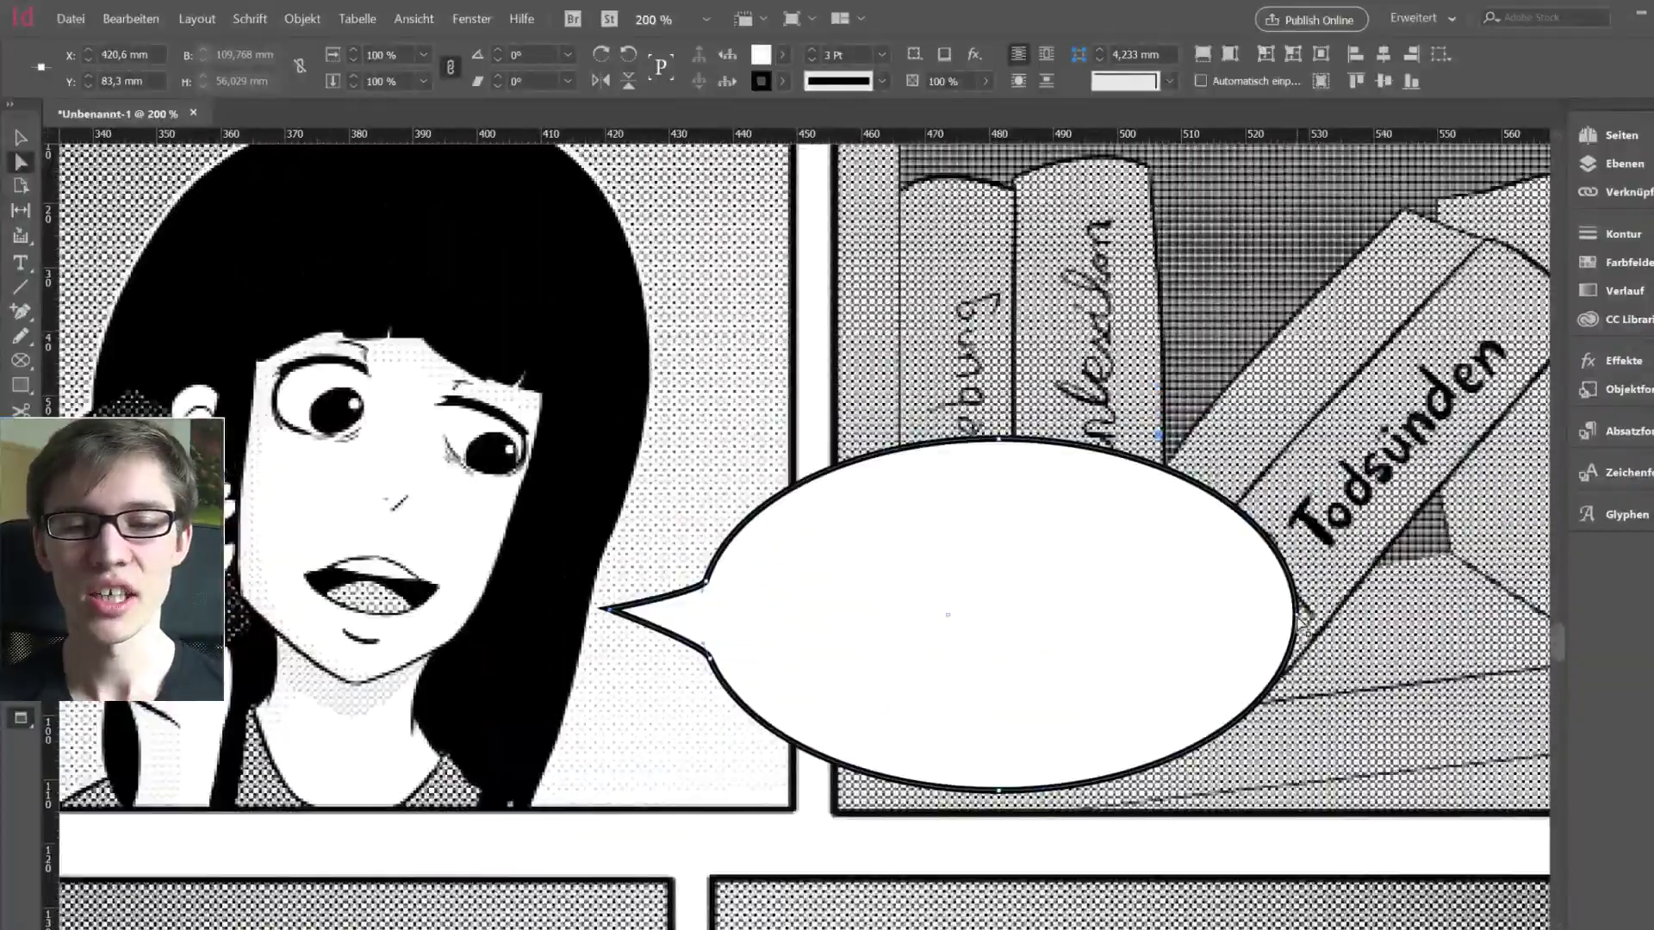
Step: Draw a second ellipse about 78.5 × 52 mm across the phone panel's lower edge, beneath the woman's hand
{"action": "key", "text": "v"}
{"action": "scroll", "coordinate": [1302, 566], "scroll_direction": "down", "scroll_amount": 4}
{"action": "left_click", "coordinate": [1303, 566]}
{"action": "scroll", "coordinate": [1353, 603], "scroll_direction": "up", "scroll_amount": 3}
{"action": "scroll", "coordinate": [1016, 448], "scroll_direction": "up", "scroll_amount": 3}
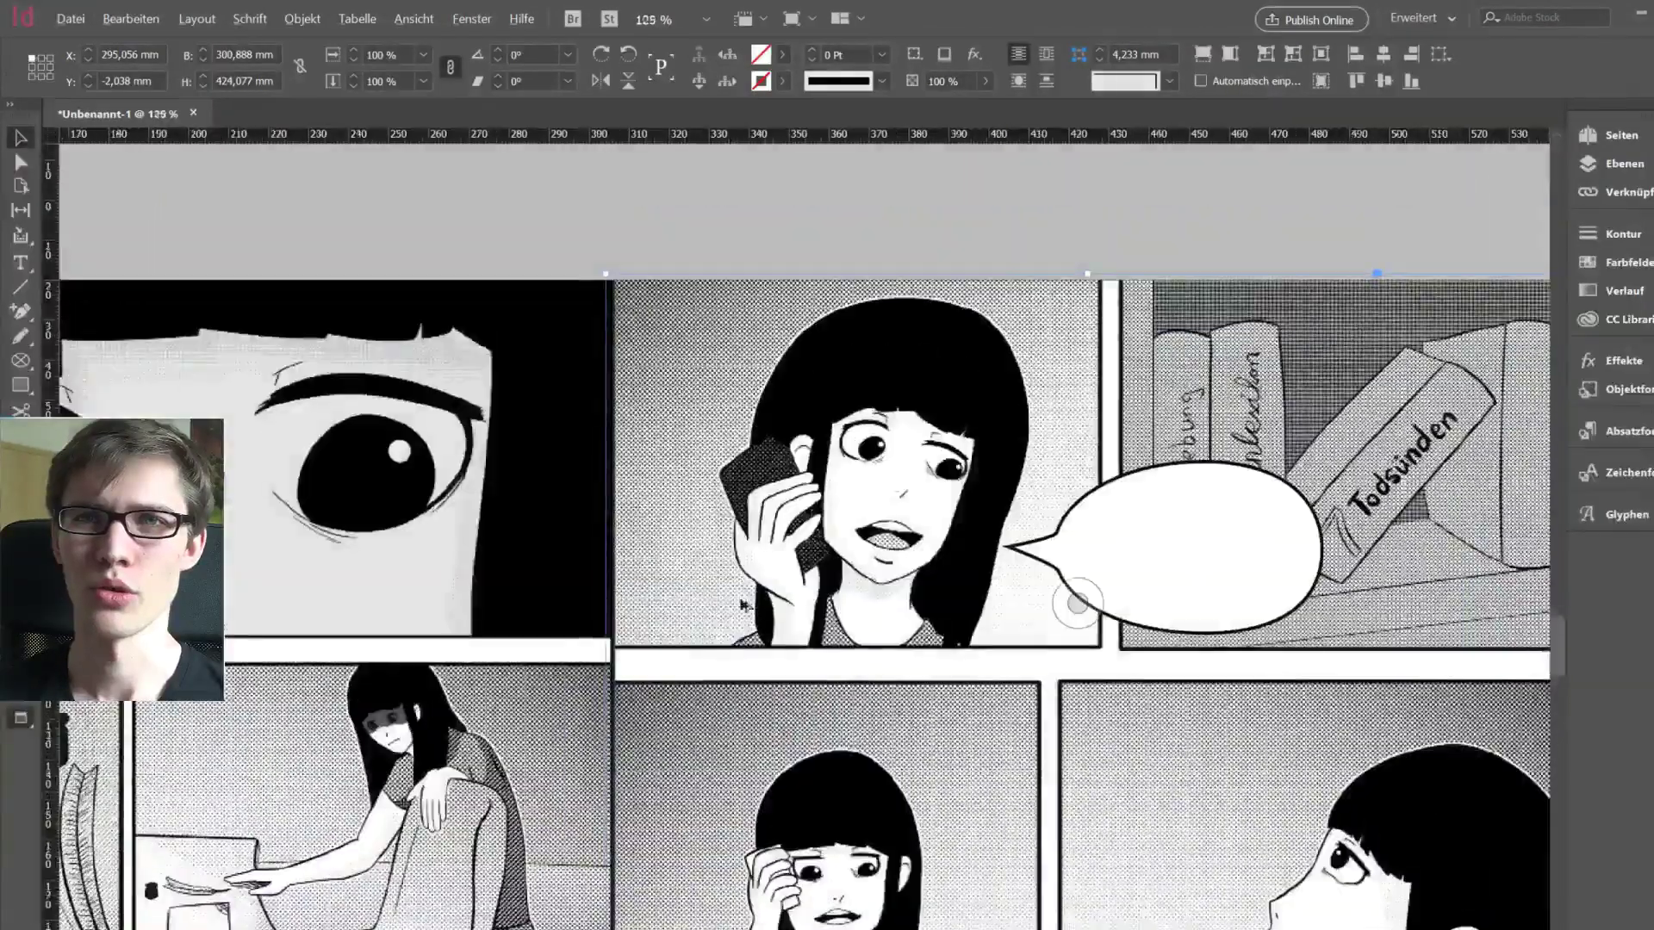
{"action": "left_click", "coordinate": [21, 360]}
{"action": "mouse_move", "coordinate": [1008, 851]}
{"action": "left_mouse_down"}
{"action": "mouse_move", "coordinate": [900, 753]}
{"action": "mouse_move", "coordinate": [633, 600]}
{"action": "left_mouse_up"}
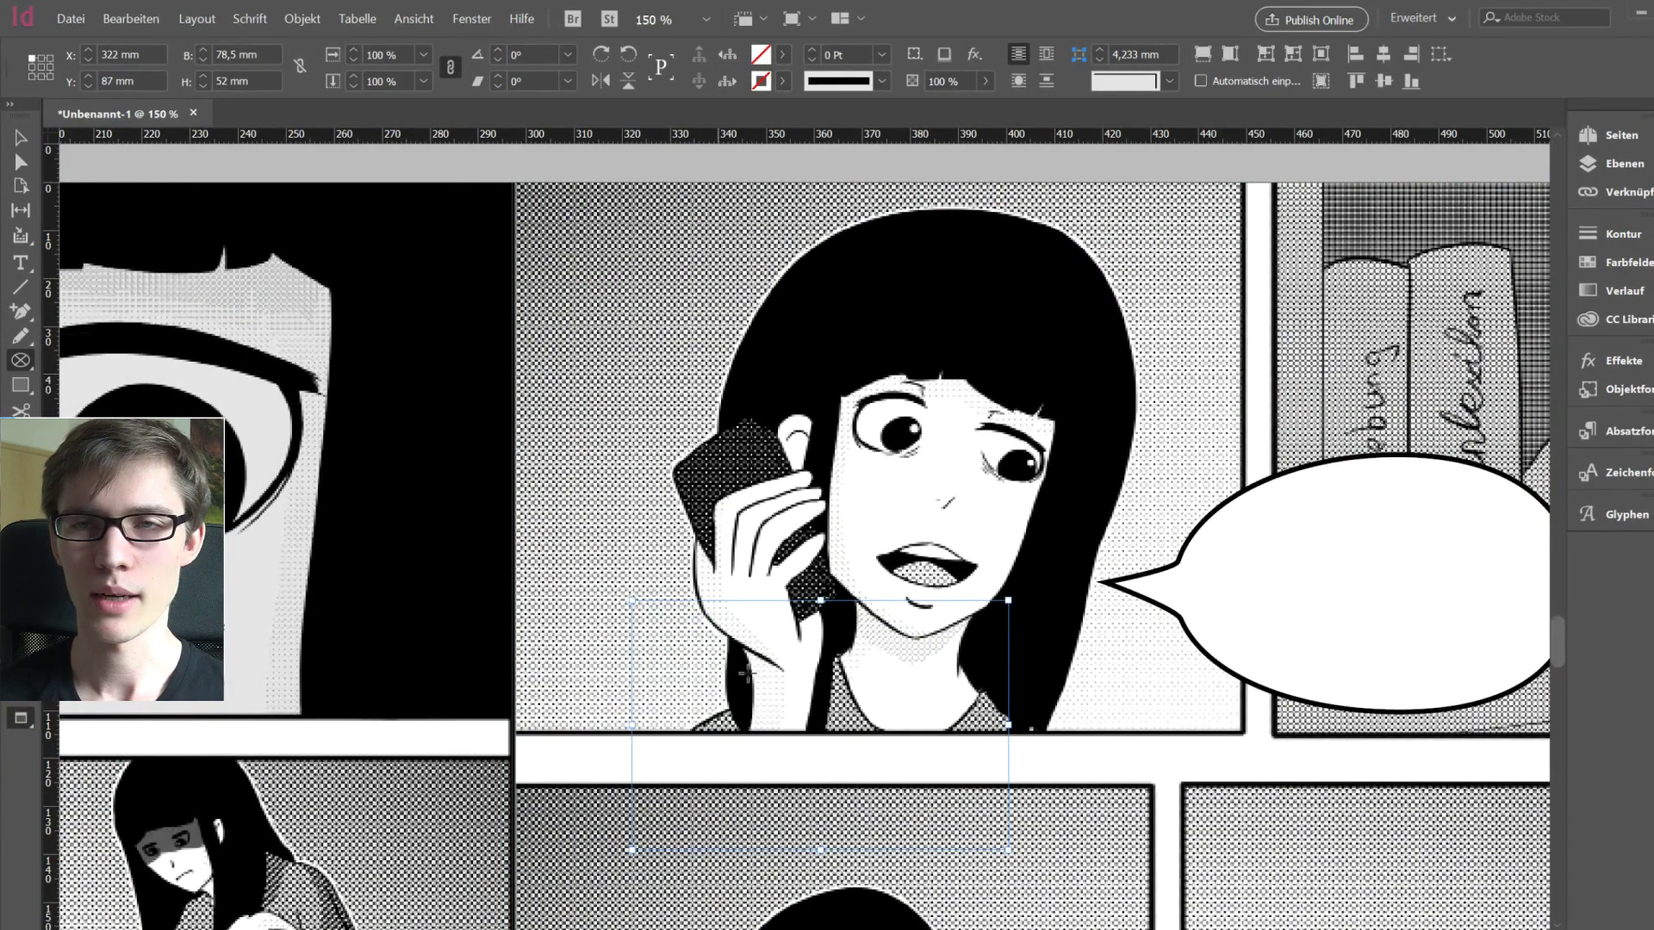
Step: Copy the first bubble's white fill and 3 pt black outline onto the new ellipse, resize it to about 72 × 53 mm and shift it left
{"action": "key", "text": "i"}
{"action": "left_click", "coordinate": [1370, 585]}
{"action": "key", "text": "v"}
{"action": "left_click_drag", "start_coordinate": [958, 740], "coordinate": [870, 713]}
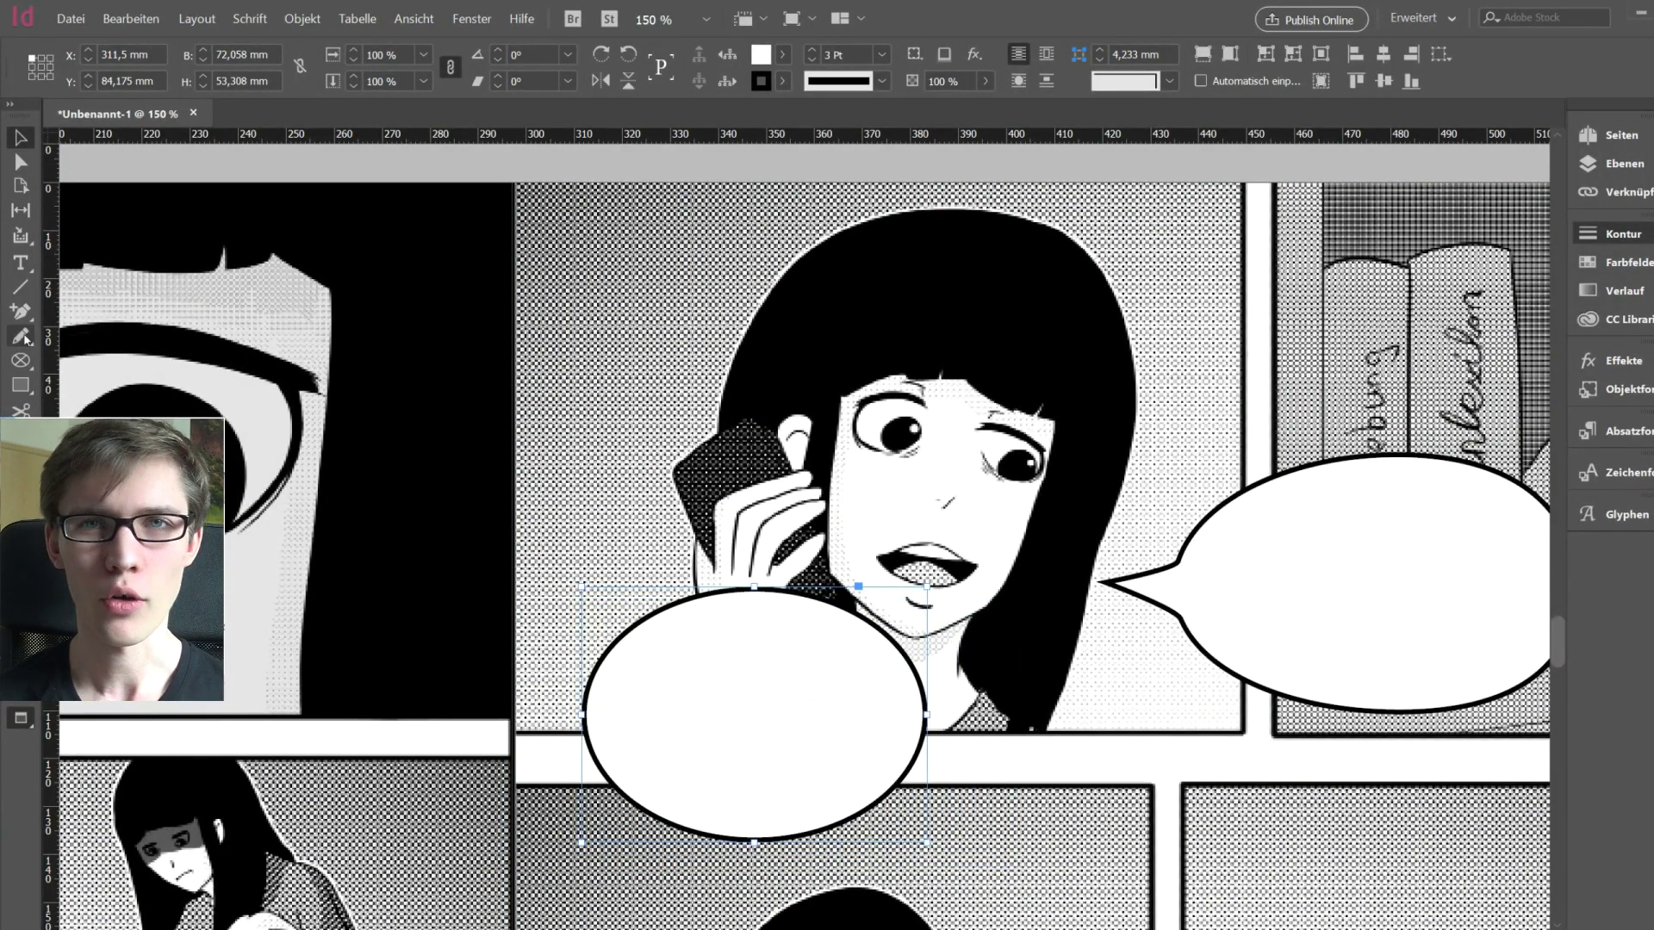
Step: Add anchor points to the second bubble's upper right edge and pull out a tail toward the phoning woman's mouth
{"action": "key", "text": "ctrl+plus"}
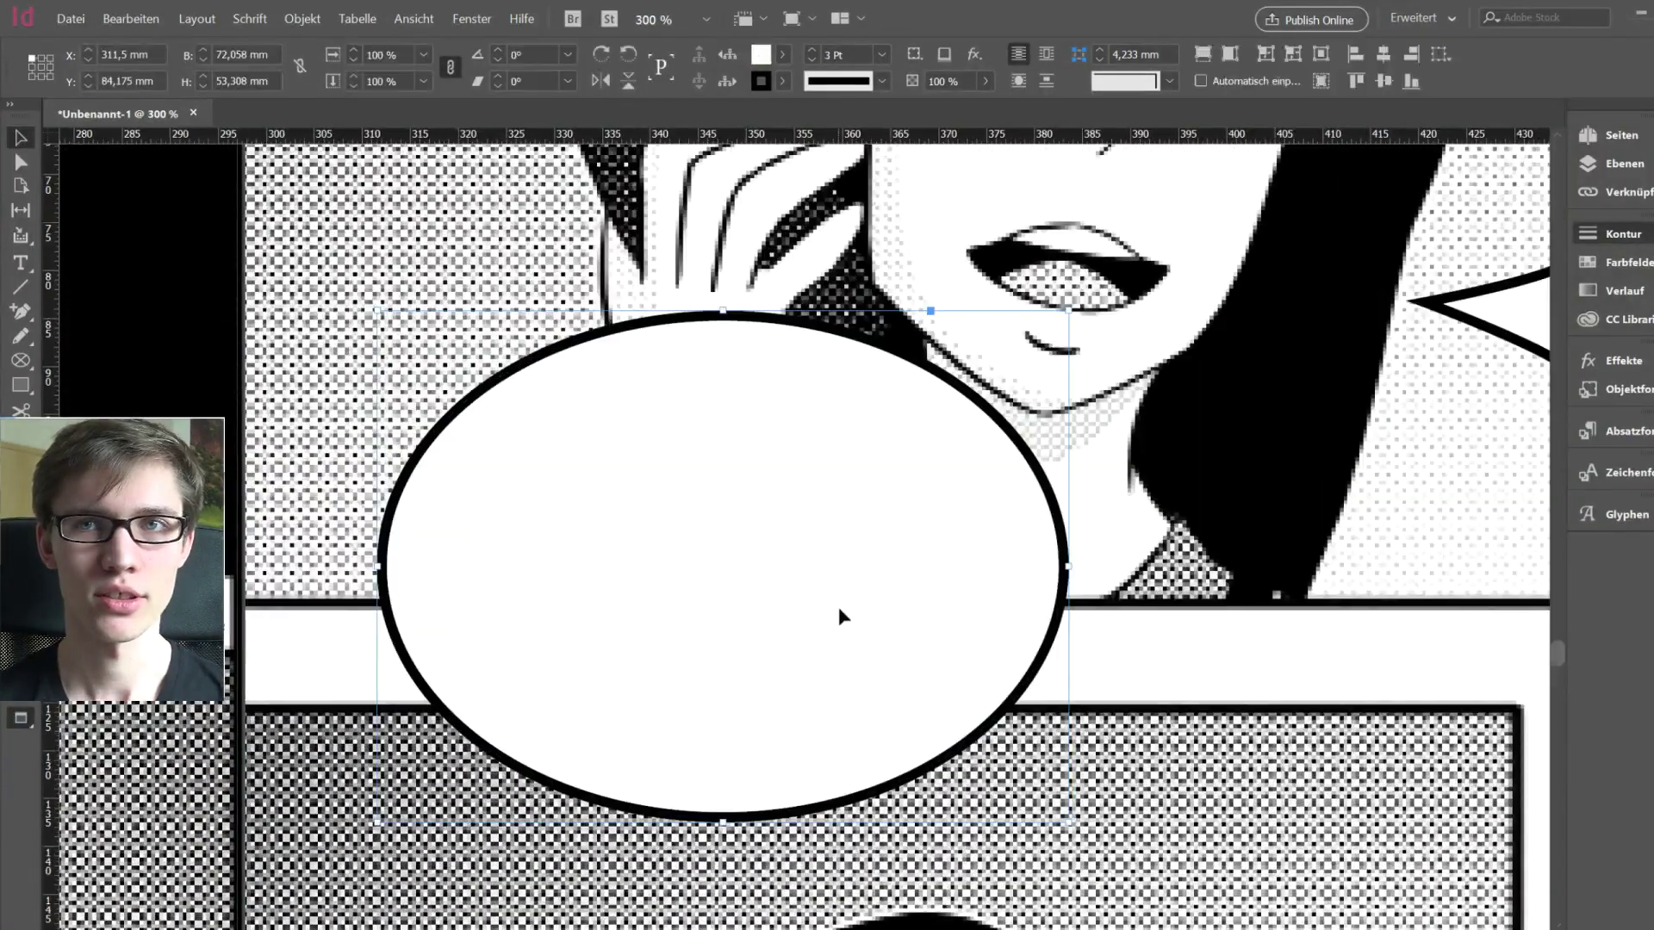
{"action": "key", "text": "p"}
{"action": "scroll", "coordinate": [946, 575], "scroll_direction": "up", "scroll_amount": 3}
{"action": "left_click", "coordinate": [948, 568]}
{"action": "left_click_drag", "start_coordinate": [954, 571], "coordinate": [1019, 517]}
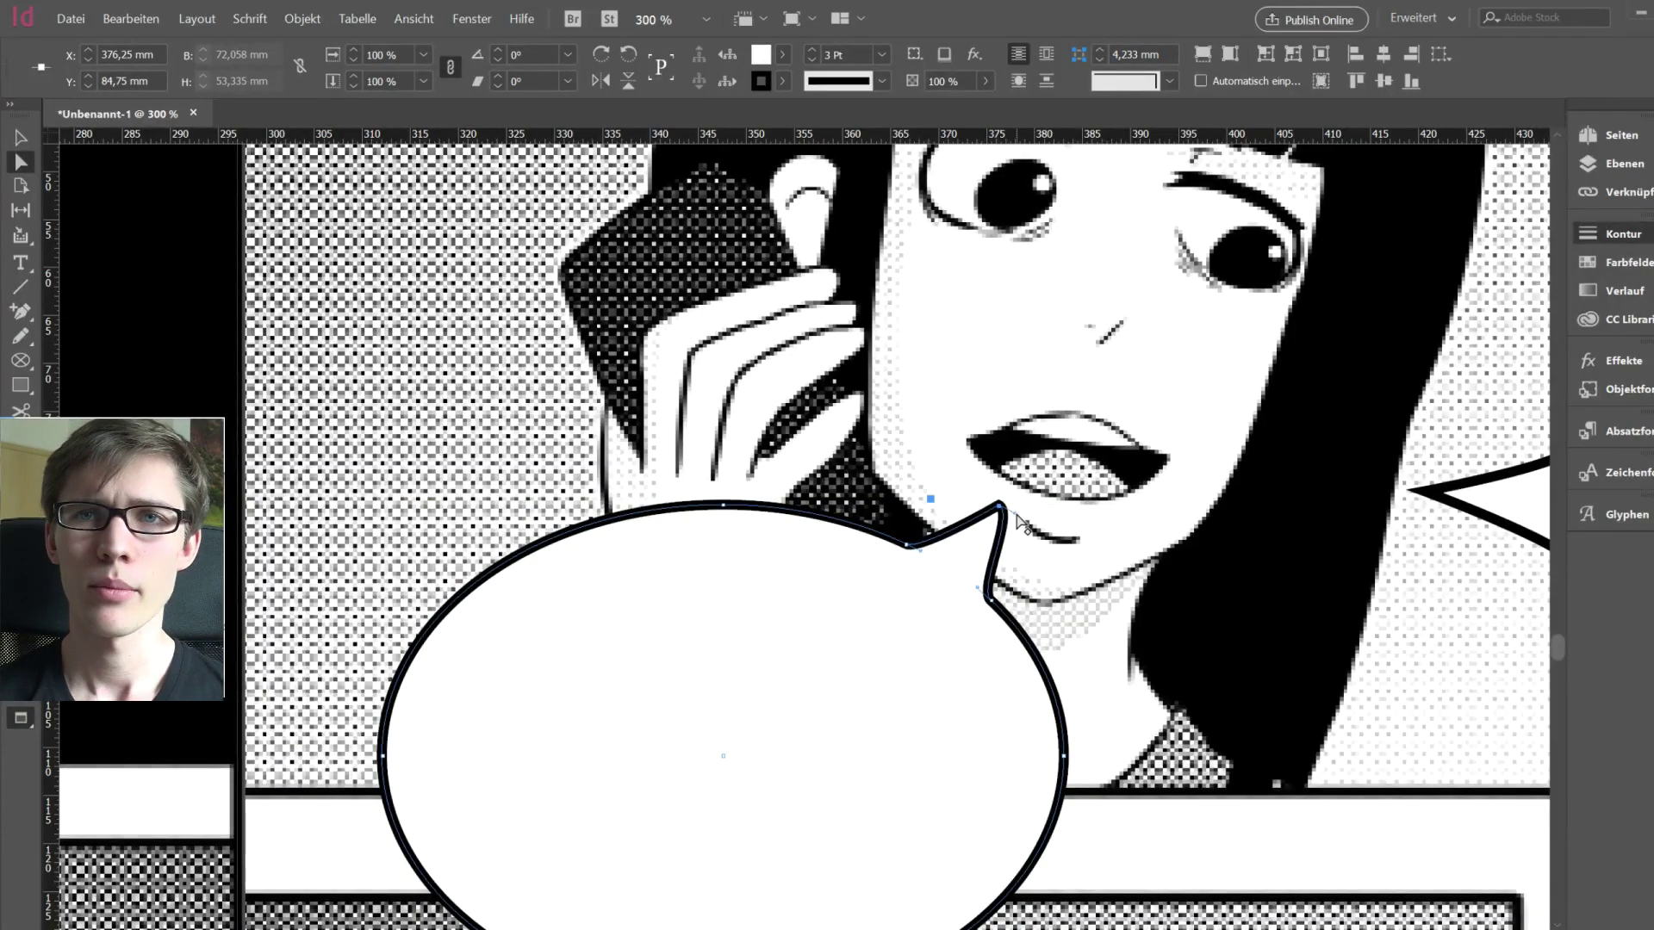
Step: Raise the second bubble's bottom anchor to the phone panel's lower border and adjust the curve handles to flatten the edge along it
{"action": "scroll", "coordinate": [726, 814], "scroll_direction": "down", "scroll_amount": 3}
{"action": "left_click", "coordinate": [724, 811]}
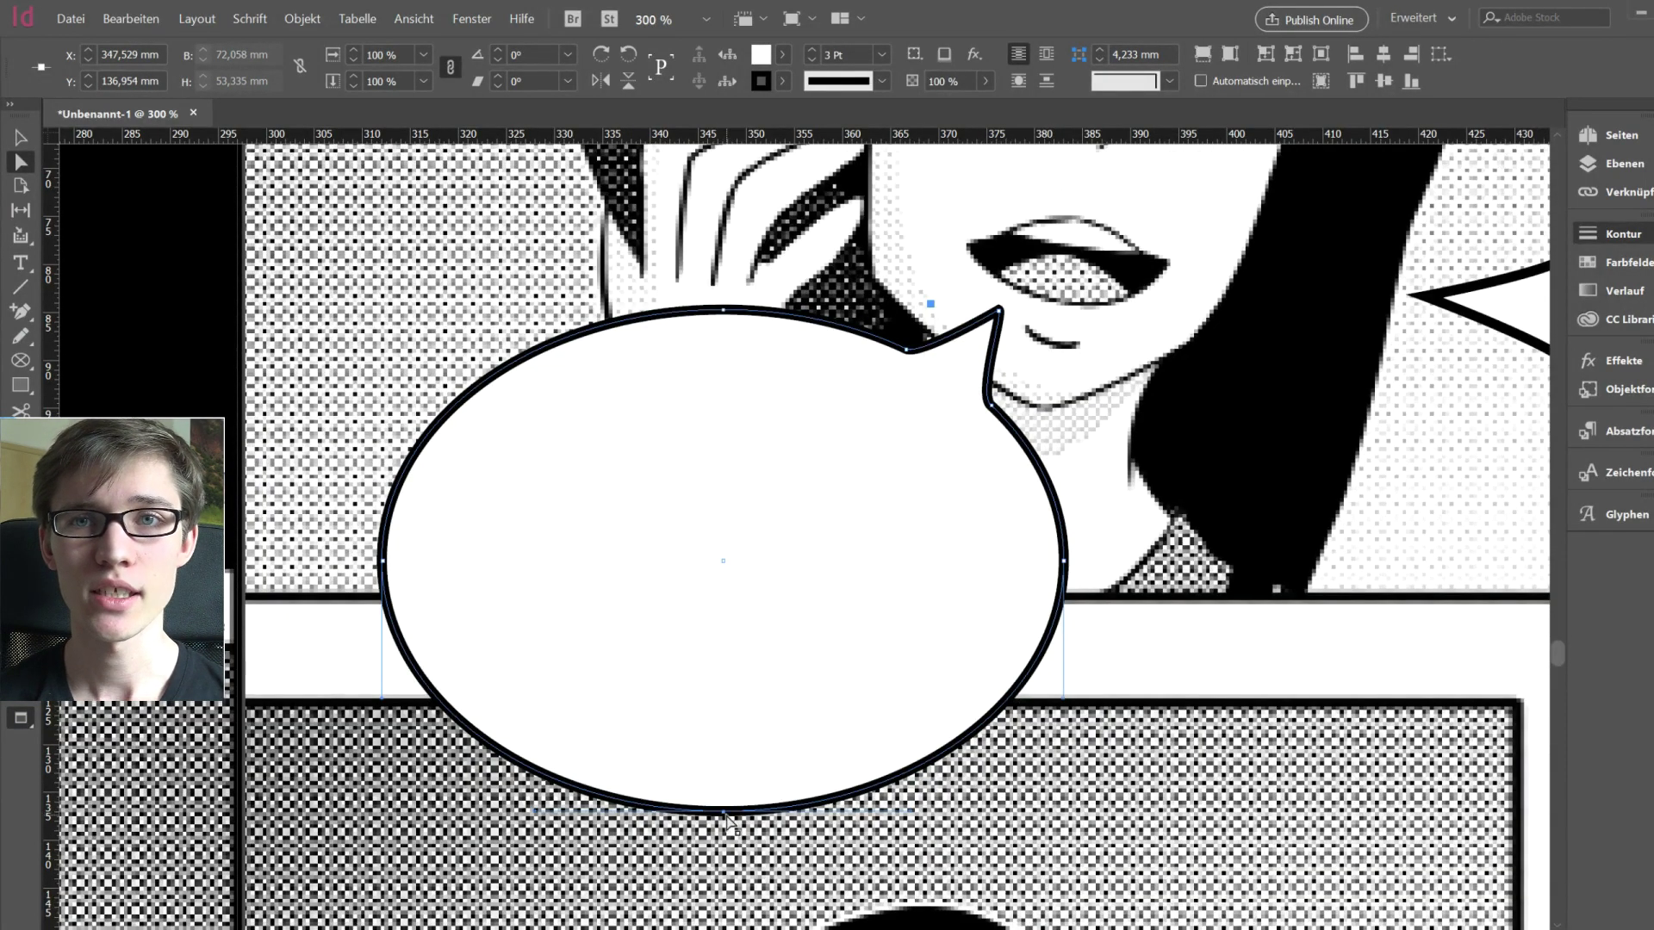
{"action": "scroll", "coordinate": [726, 817], "scroll_direction": "up", "scroll_amount": 5}
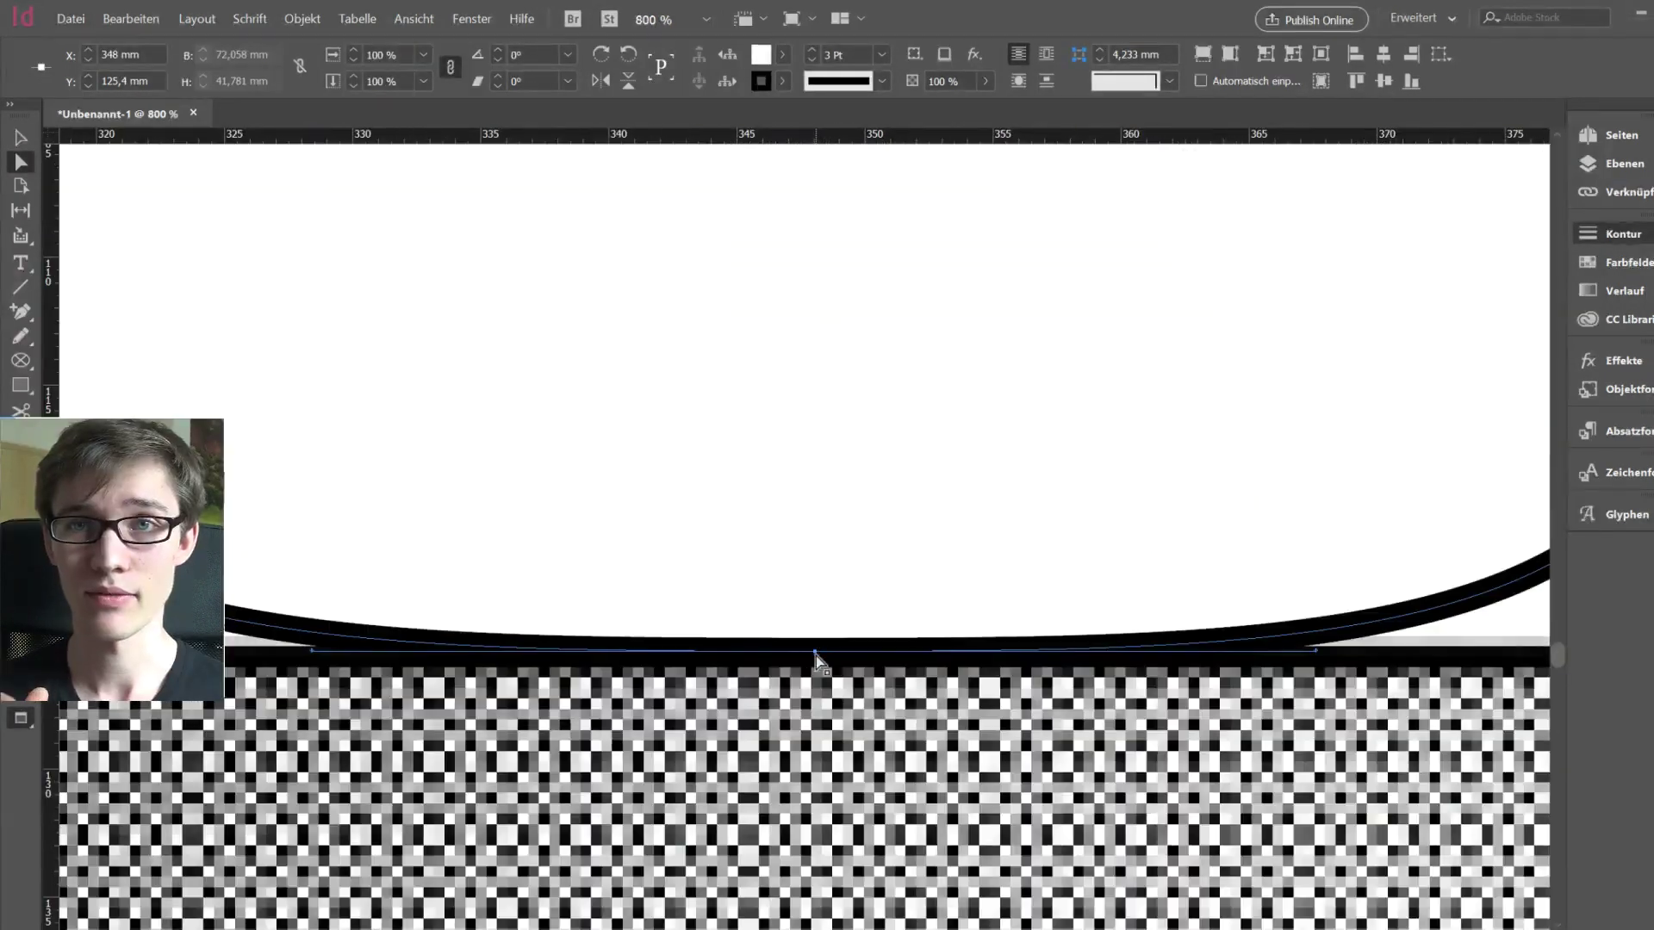
{"action": "scroll", "coordinate": [815, 655], "scroll_direction": "down", "scroll_amount": 1}
{"action": "left_click_drag", "start_coordinate": [815, 655], "coordinate": [452, 603]}
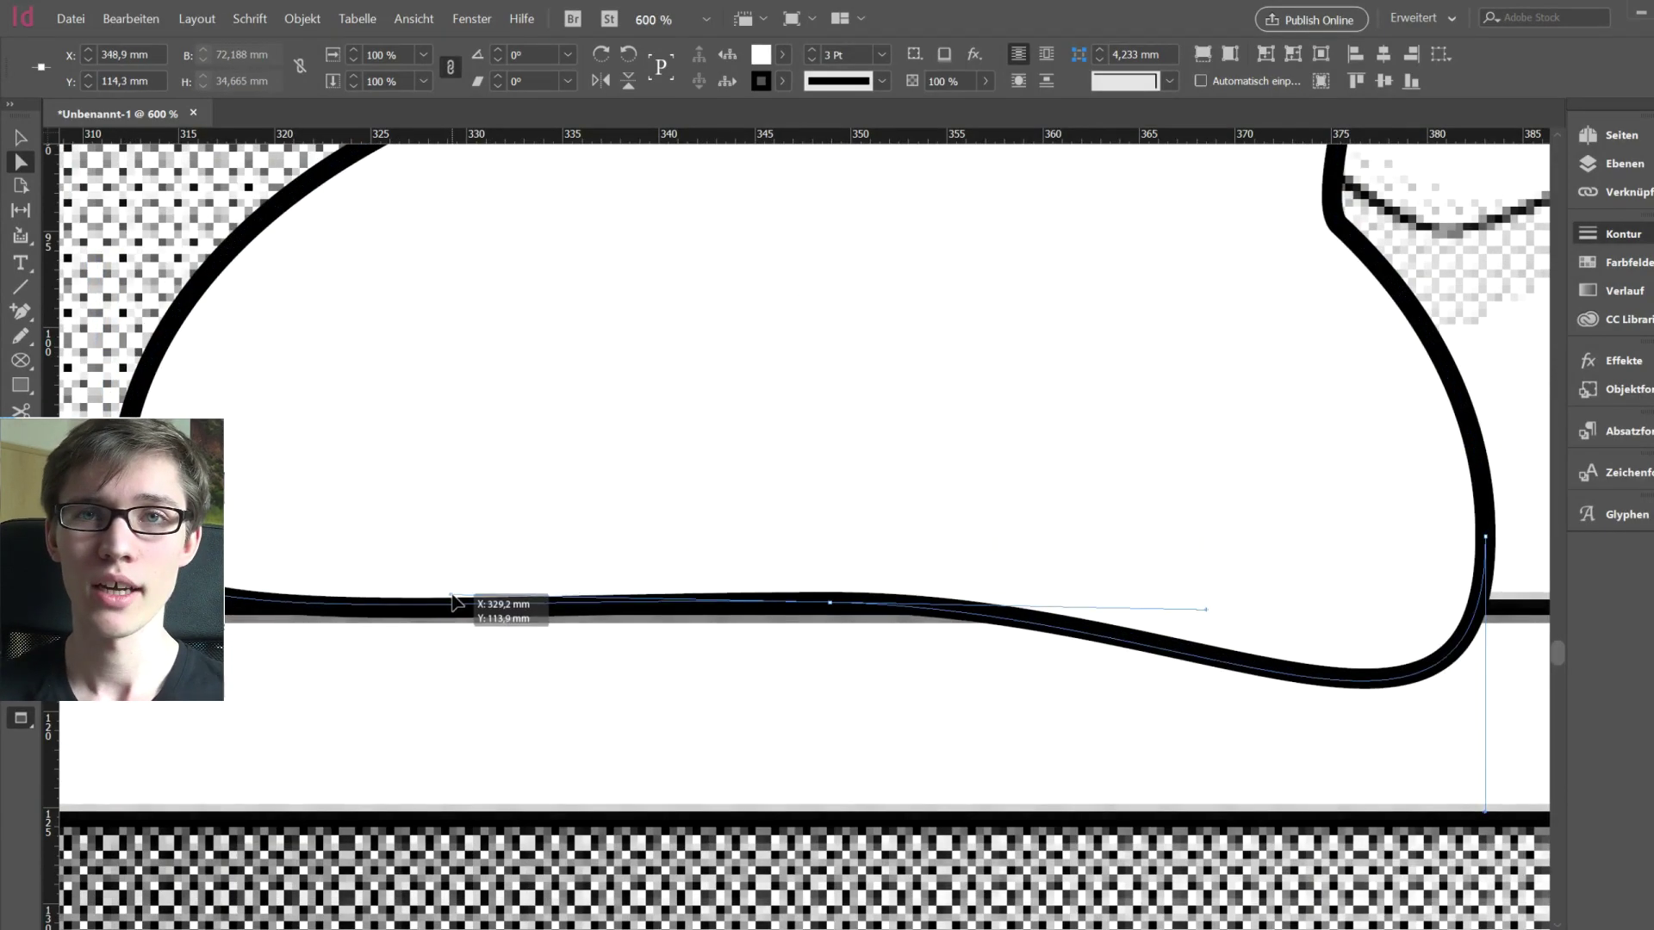
{"action": "left_click_drag", "start_coordinate": [1206, 610], "coordinate": [1347, 772]}
{"action": "left_click_drag", "start_coordinate": [469, 595], "coordinate": [207, 607]}
{"action": "left_click_drag", "start_coordinate": [1485, 810], "coordinate": [1229, 638]}
{"action": "scroll", "coordinate": [994, 803], "scroll_direction": "down", "scroll_amount": 4}
{"action": "scroll", "coordinate": [993, 803], "scroll_direction": "up", "scroll_amount": 3}
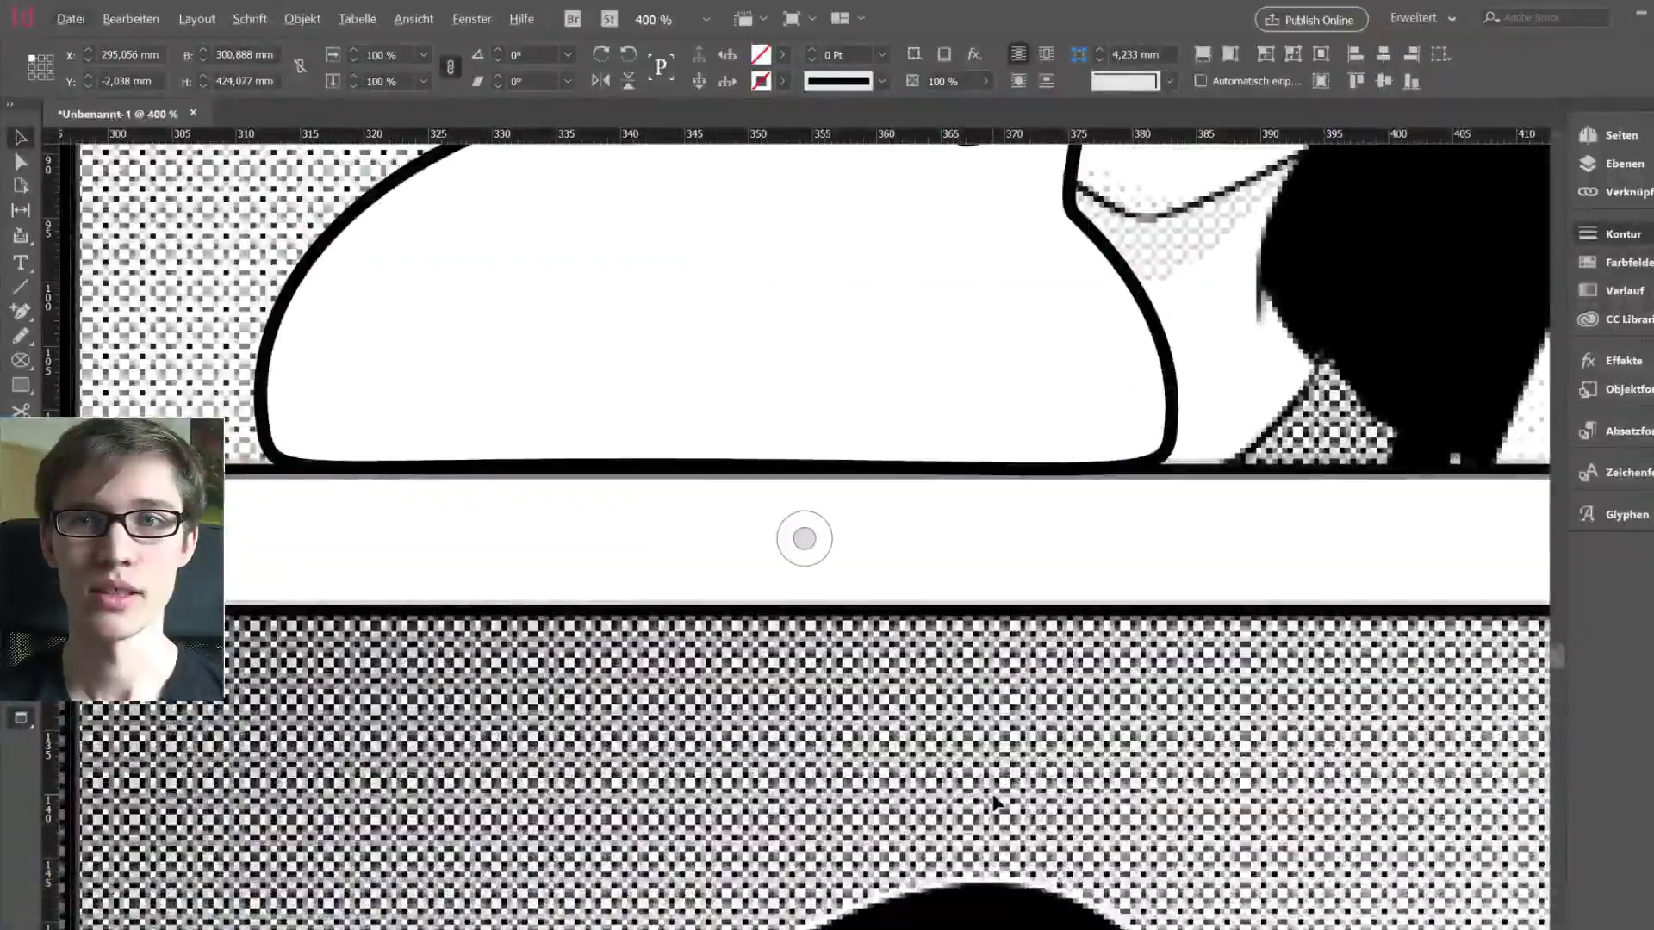
Step: Draw a white ellipse about 45 mm high with a 3 pt black outline beside the woman in the panel below the phone panel
{"action": "scroll", "coordinate": [993, 803], "scroll_direction": "down", "scroll_amount": 4}
{"action": "scroll", "coordinate": [517, 560], "scroll_direction": "up", "scroll_amount": 1}
{"action": "scroll", "coordinate": [516, 560], "scroll_direction": "down", "scroll_amount": 2}
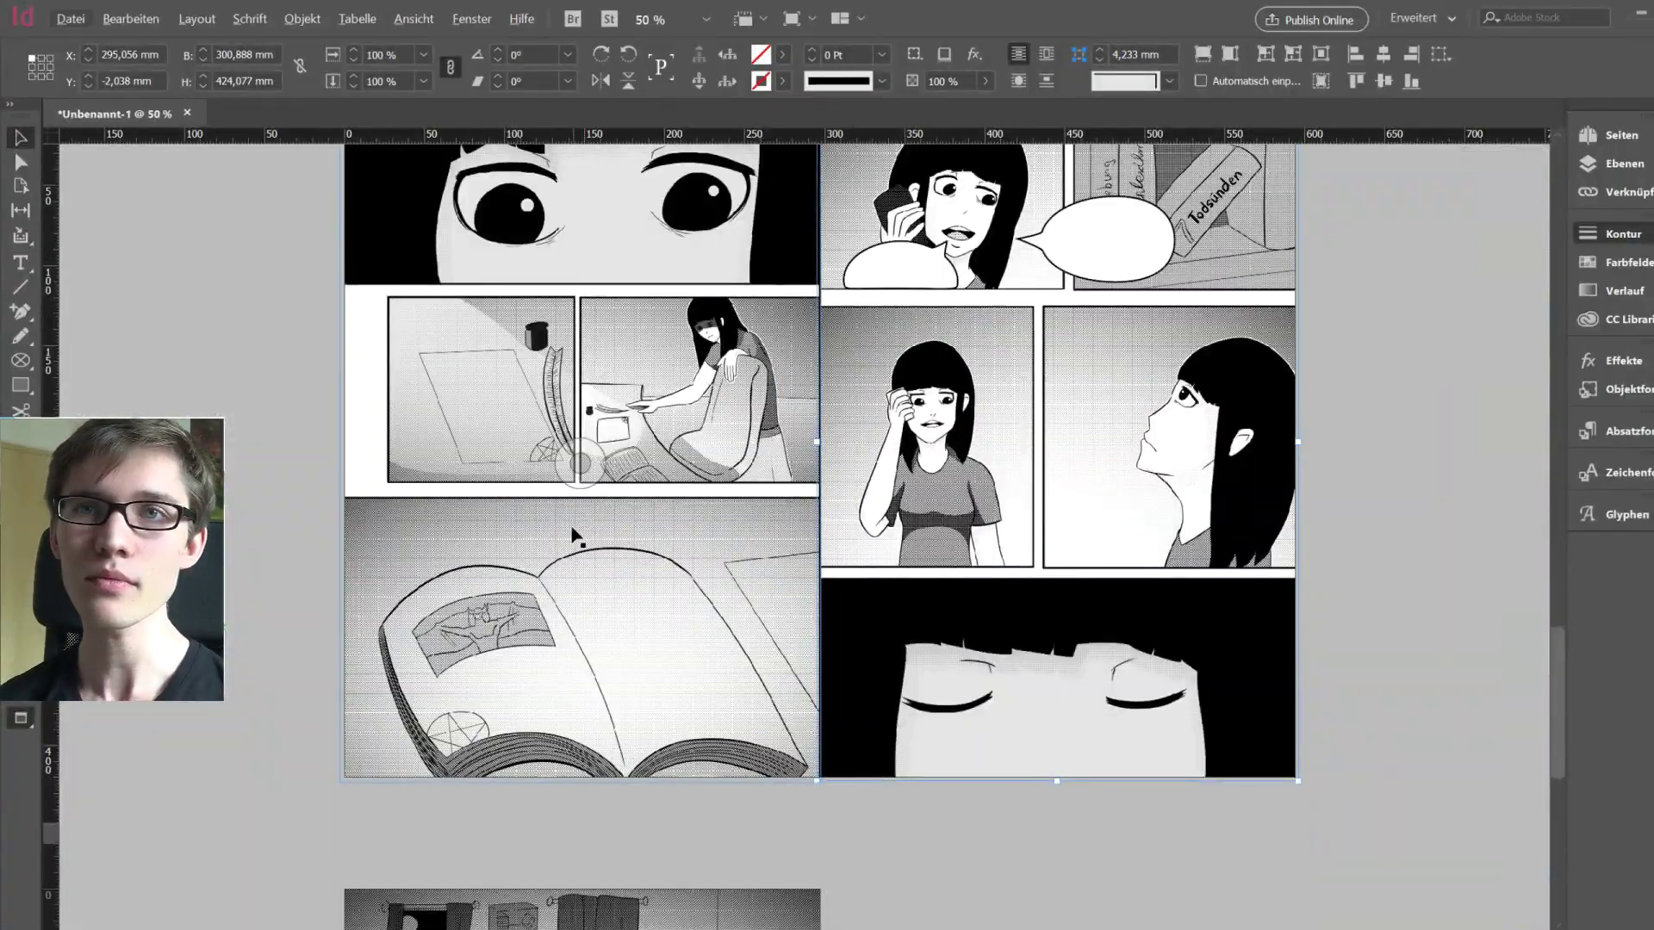
{"action": "scroll", "coordinate": [588, 530], "scroll_direction": "up", "scroll_amount": 4}
{"action": "left_click_drag", "start_coordinate": [1168, 679], "coordinate": [961, 528]}
{"action": "key", "text": "shift+x"}
Step: Pull a tail out of the new bubble's upper left edge toward the woman above it
{"action": "scroll", "coordinate": [1125, 634], "scroll_direction": "up", "scroll_amount": 2}
{"action": "key", "text": "a"}
{"action": "scroll", "coordinate": [927, 568], "scroll_direction": "up", "scroll_amount": 4}
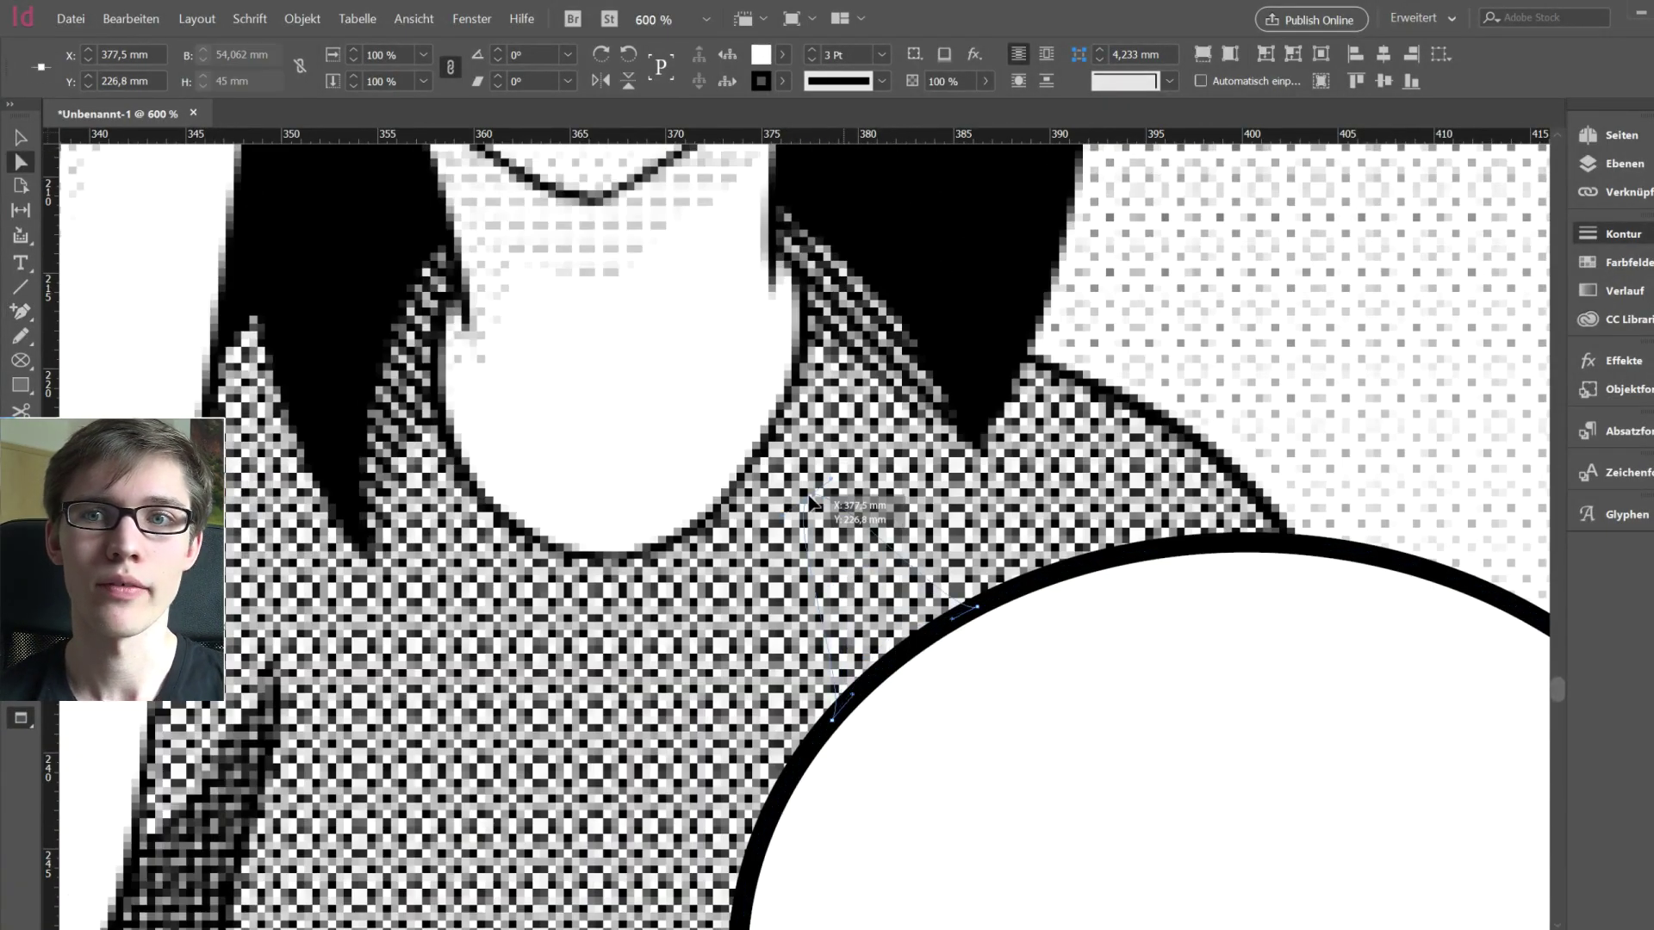